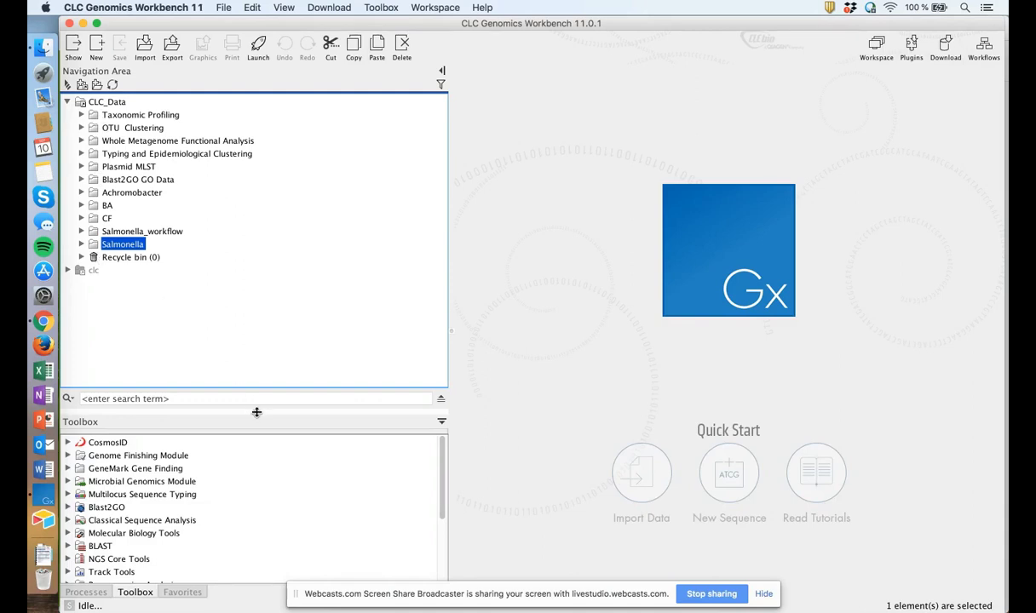
Step: Enlarge the toolbox area, collapse the De Novo Sequencing folder and expand the Microbial Genomics Module
left_click_drag(245, 390, 260, 284)
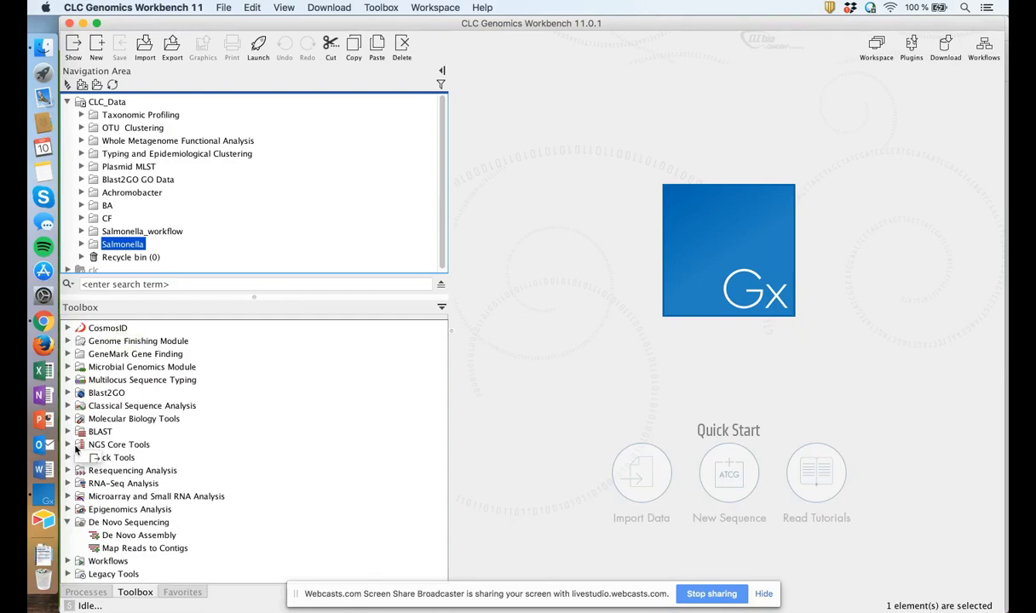
left_click(67, 522)
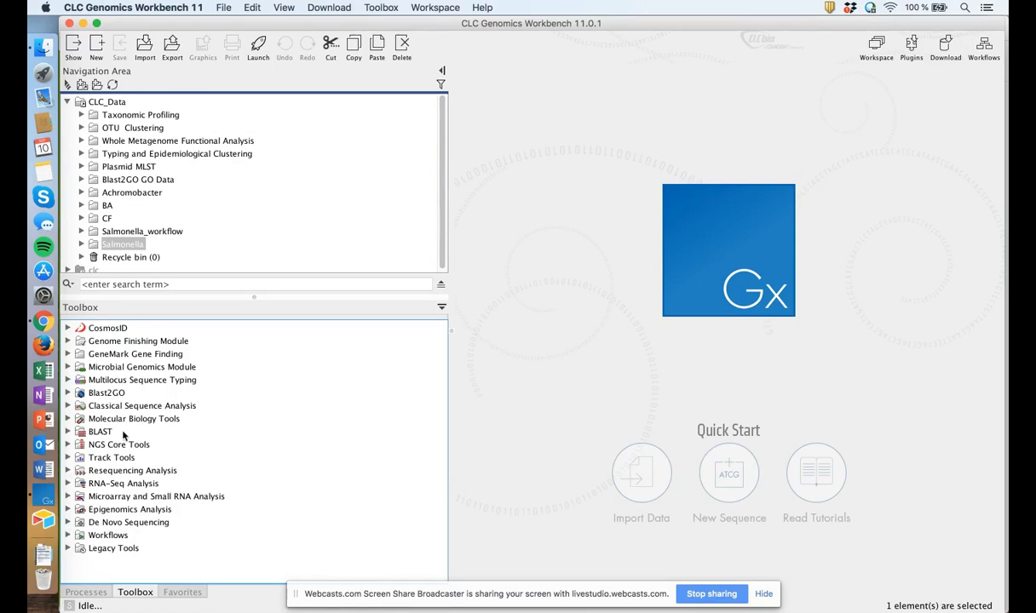
left_click(376, 7)
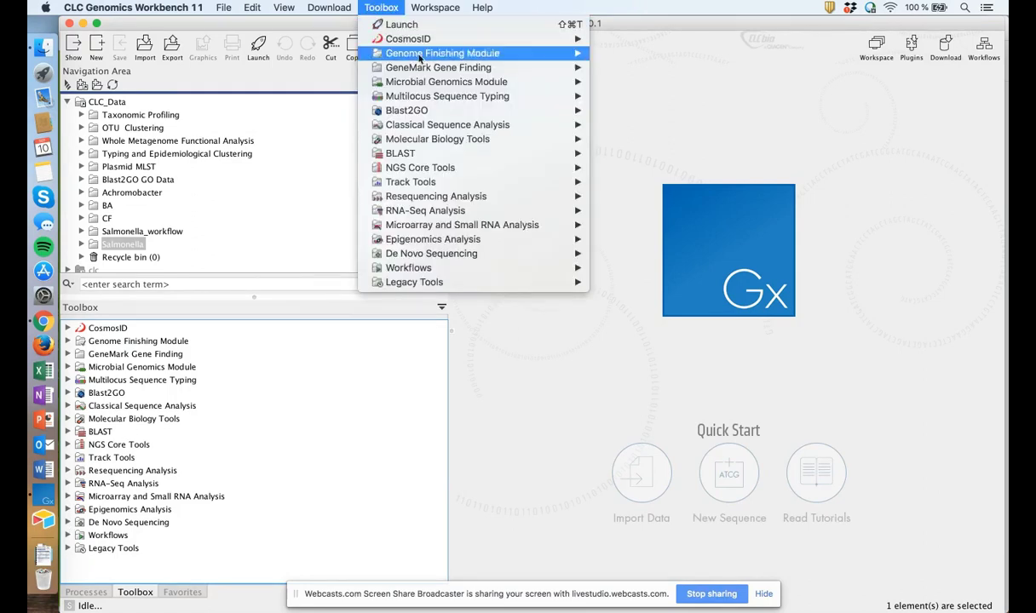
mouse_move(419, 99)
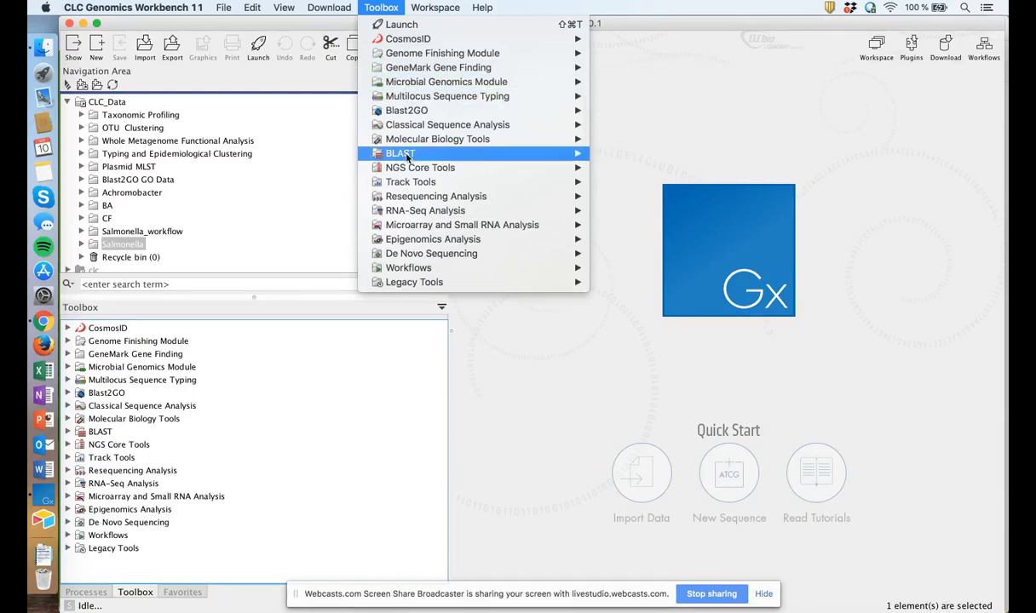
mouse_move(407, 199)
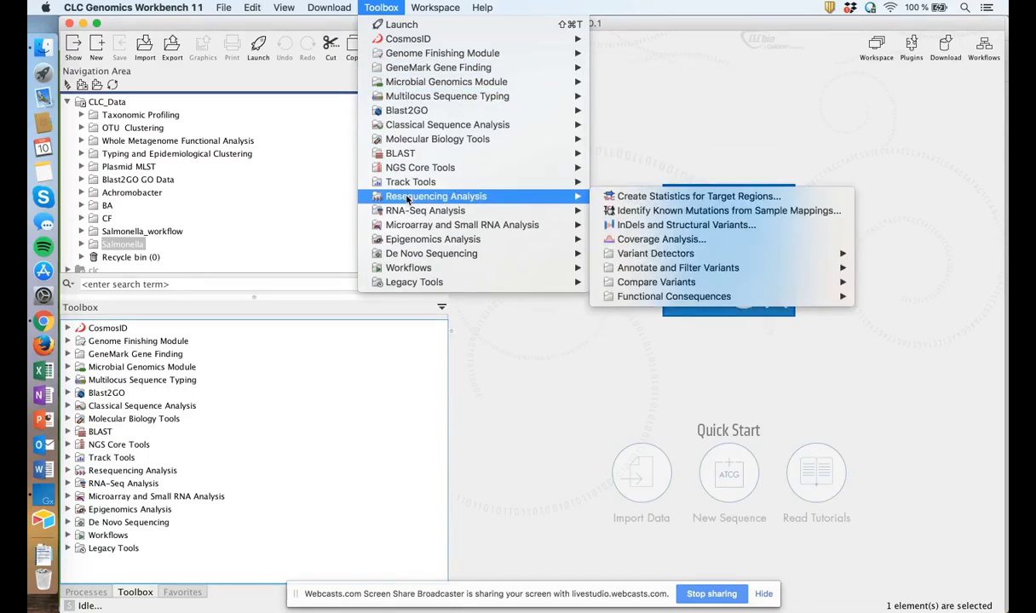
left_click(375, 425)
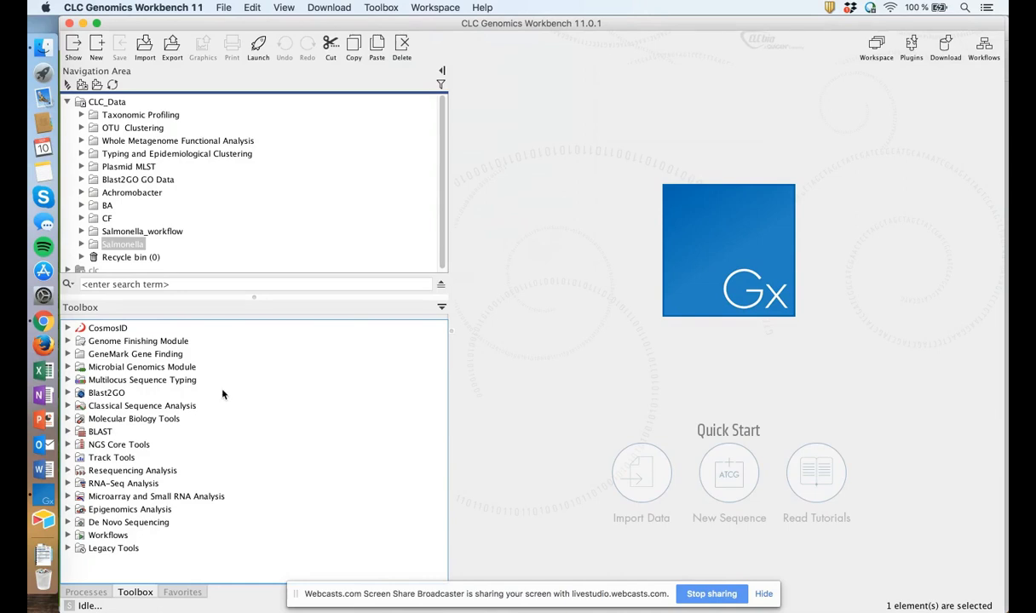
left_click(68, 368)
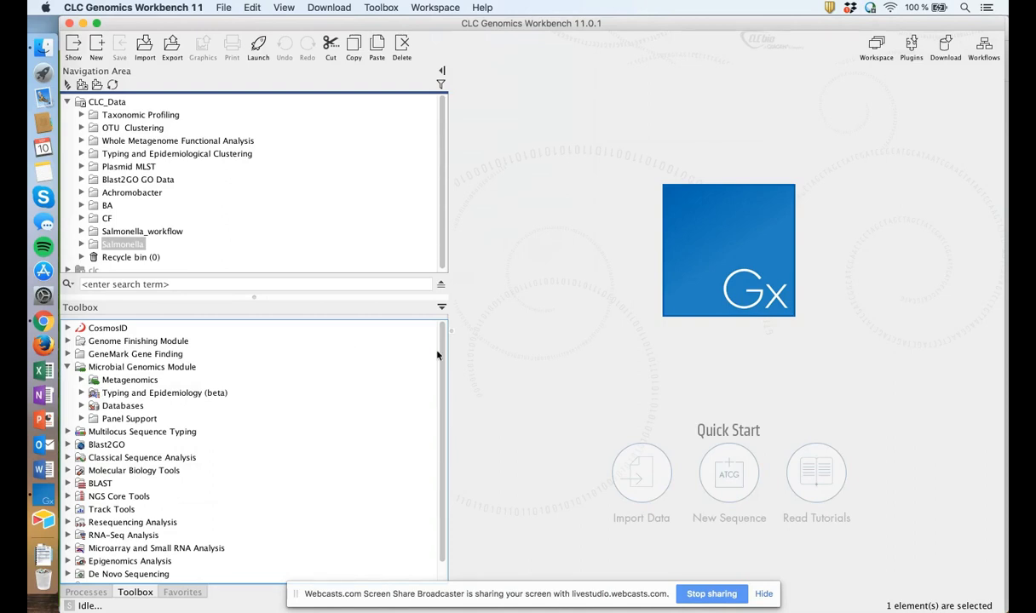
Step: Look over the file selection and paired-read options of the Illumina import, and leave it without importing anything
left_click(147, 46)
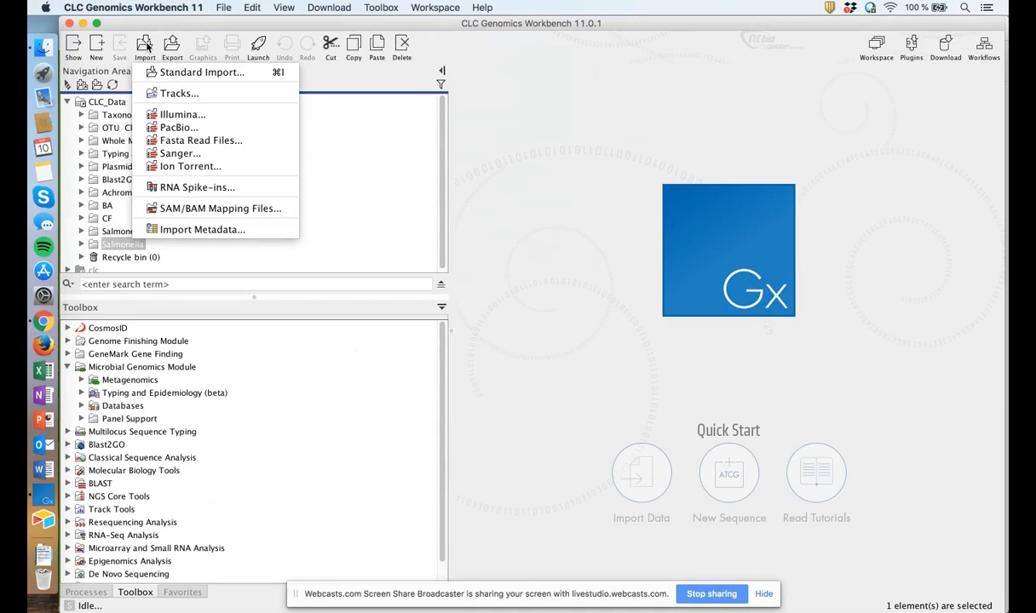
left_click(205, 129)
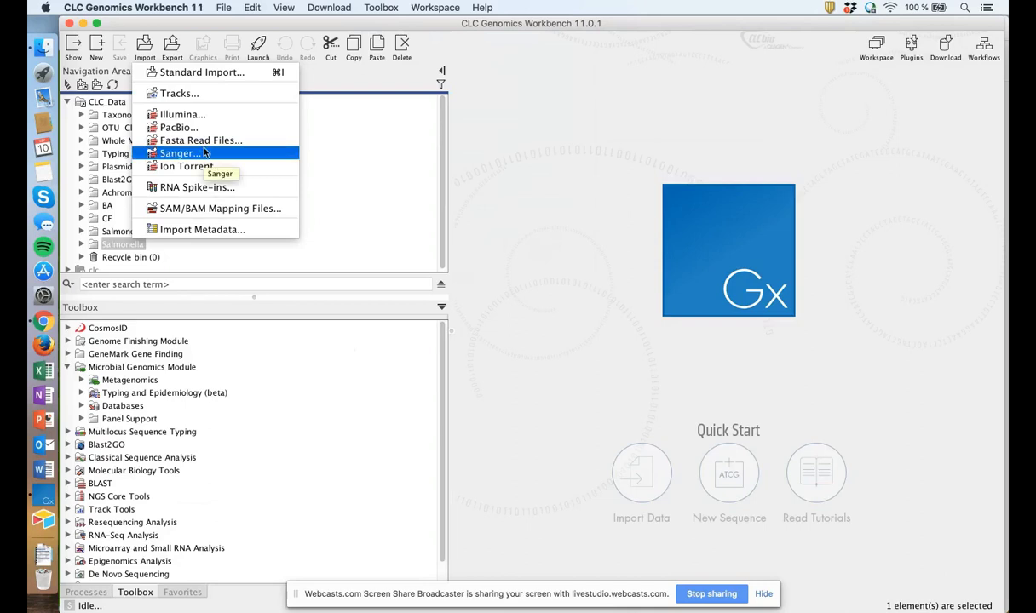
left_click(193, 114)
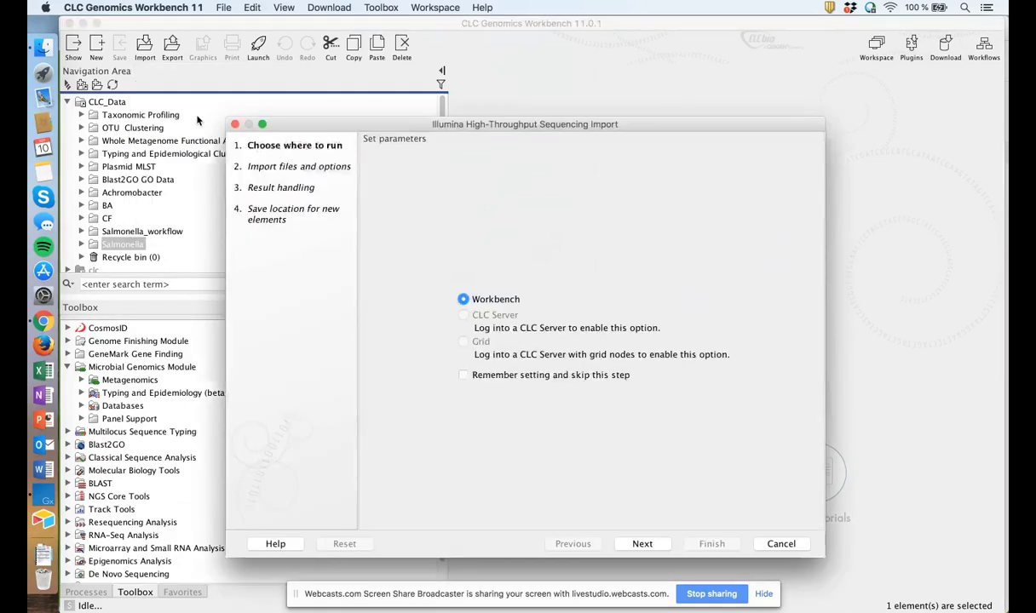
left_click(657, 545)
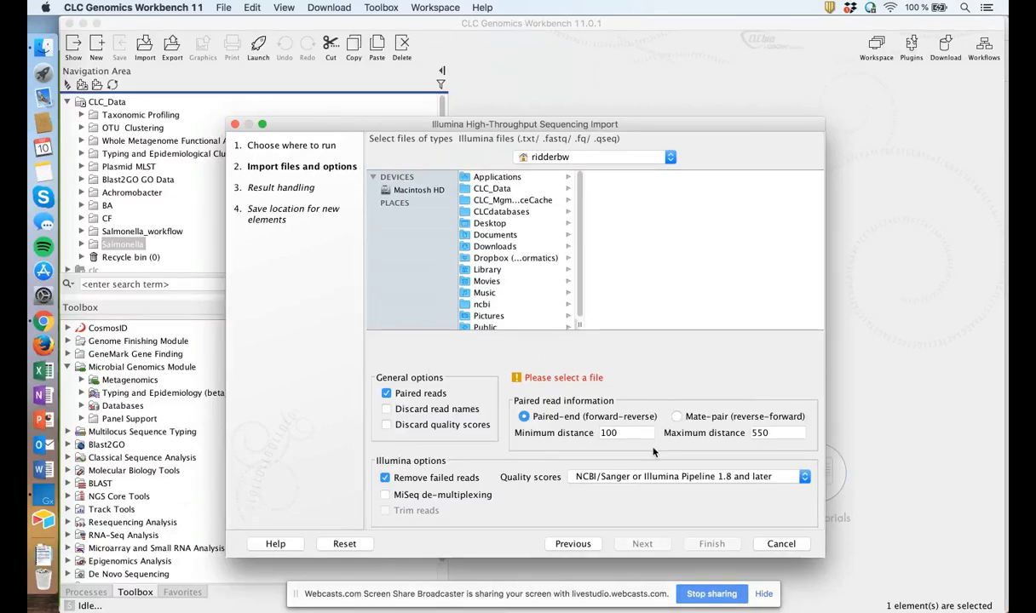
left_click(782, 544)
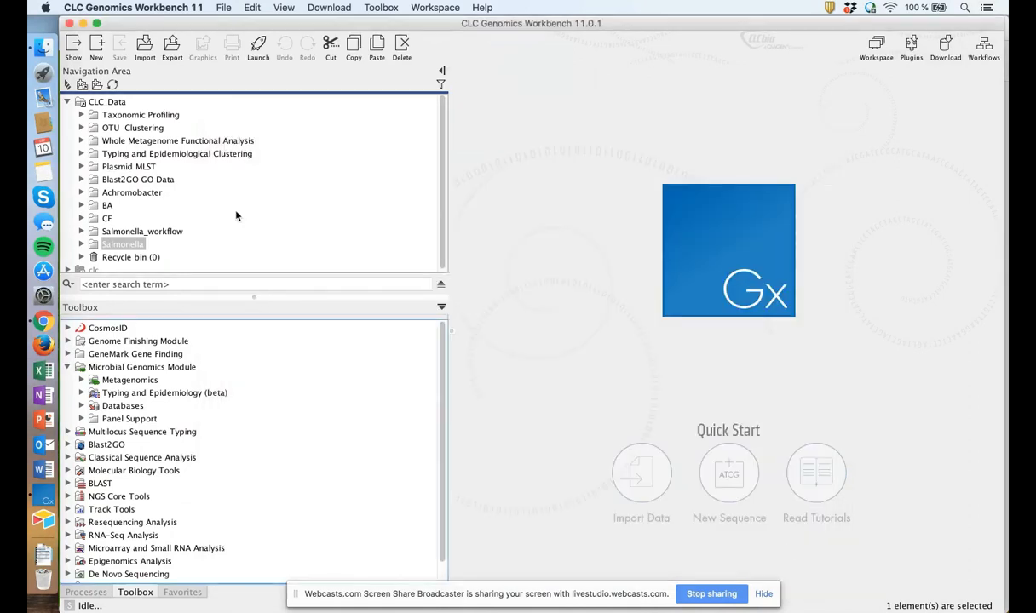
Step: Expand the Salmonella folder and examine the sequencing read sets in its Reads subfolder
left_click(81, 244)
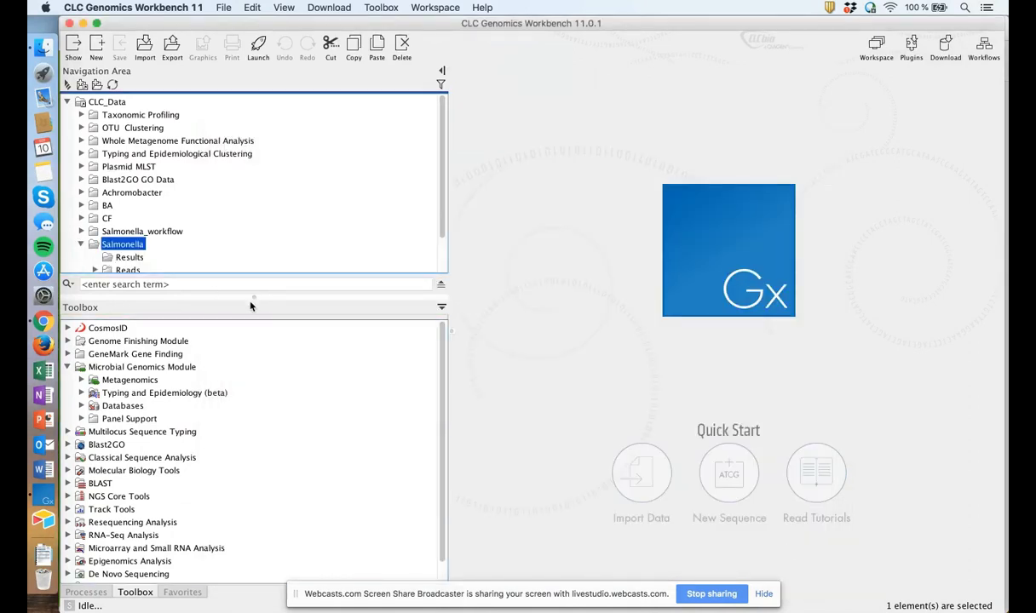
left_click_drag(252, 302, 247, 430)
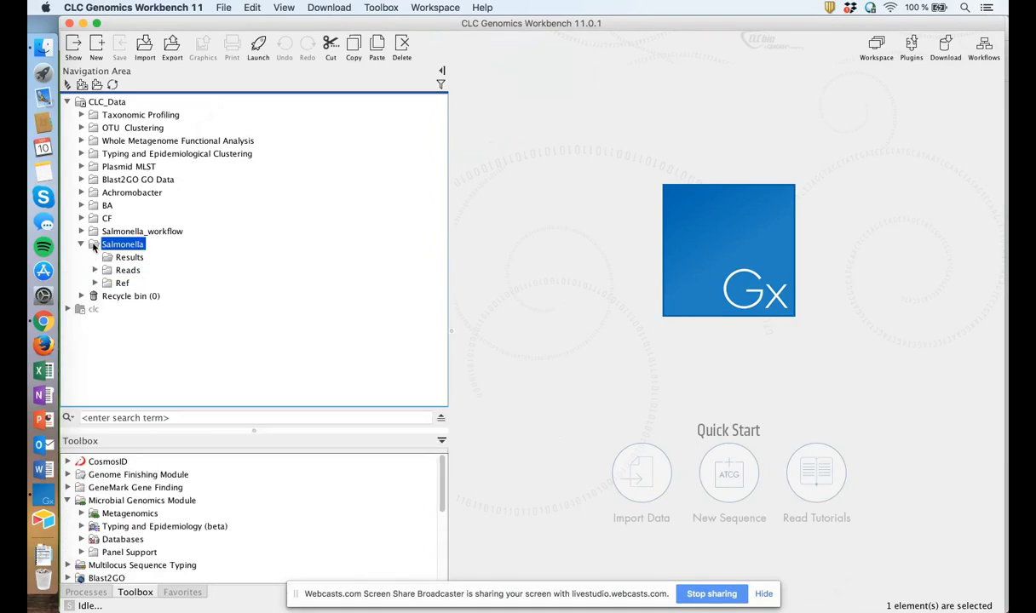
left_click(94, 270)
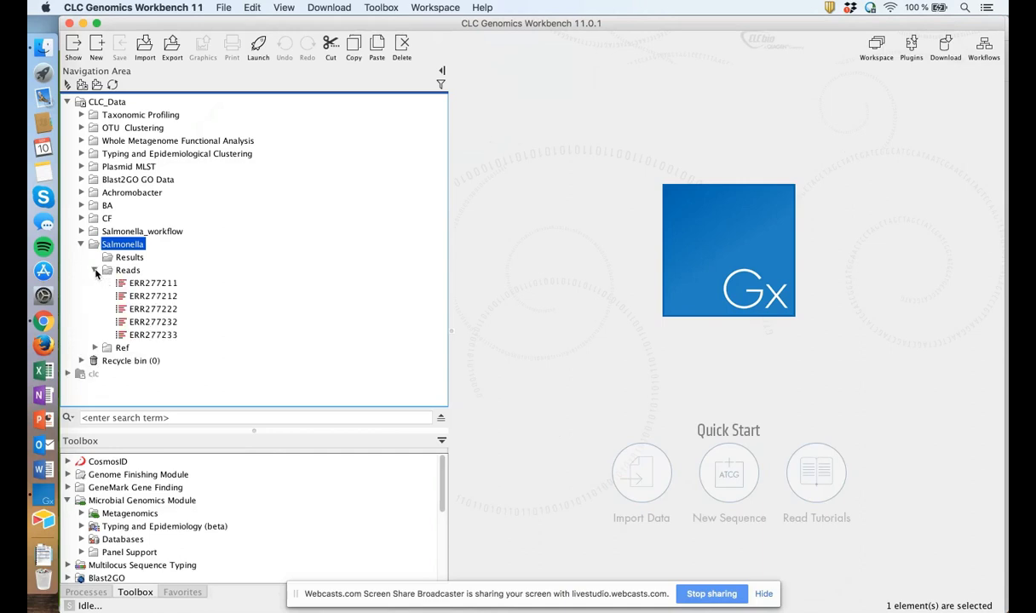
left_click(138, 285)
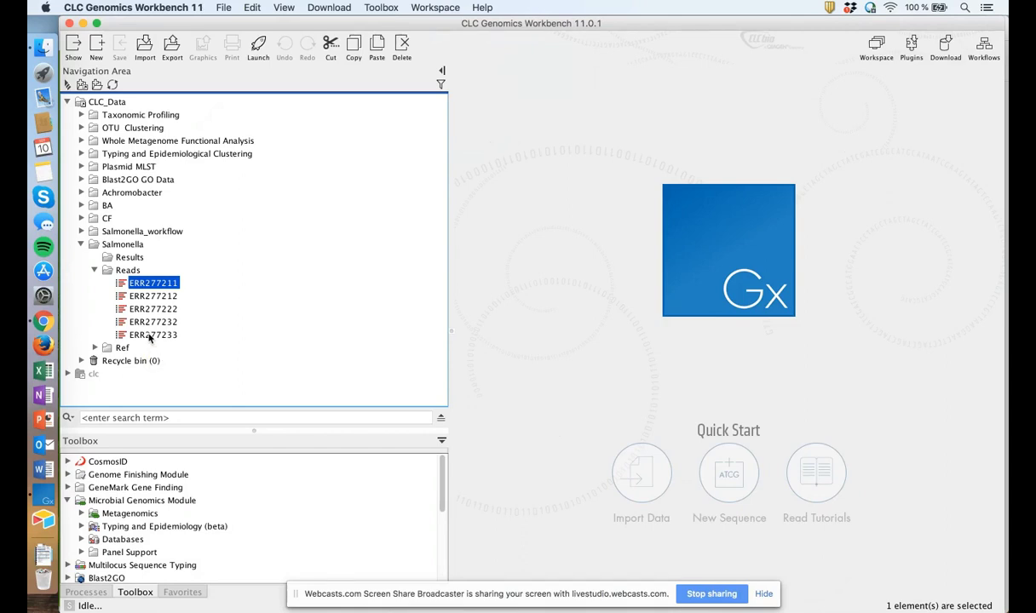
left_click(95, 270)
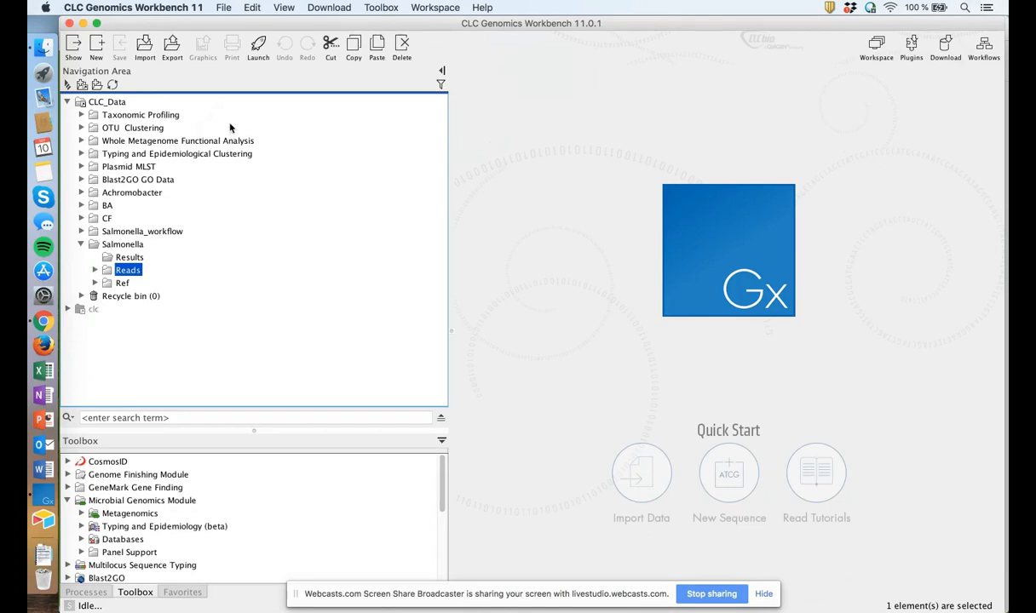
Step: Start a metadata import and load the spreadsheet Salmonella_metadata.xlsx from the Desktop folder
left_click(145, 45)
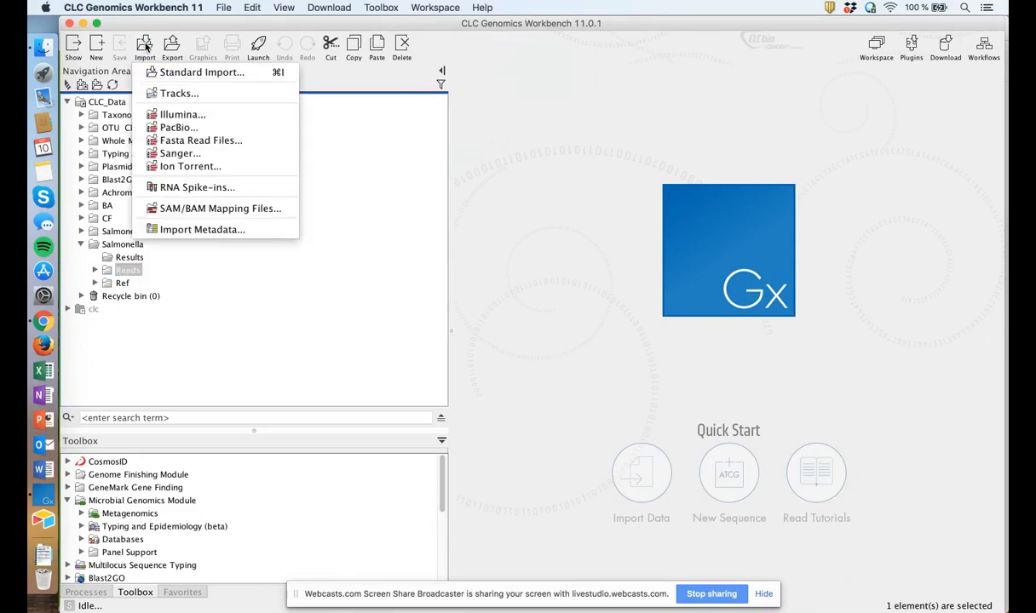
left_click(189, 231)
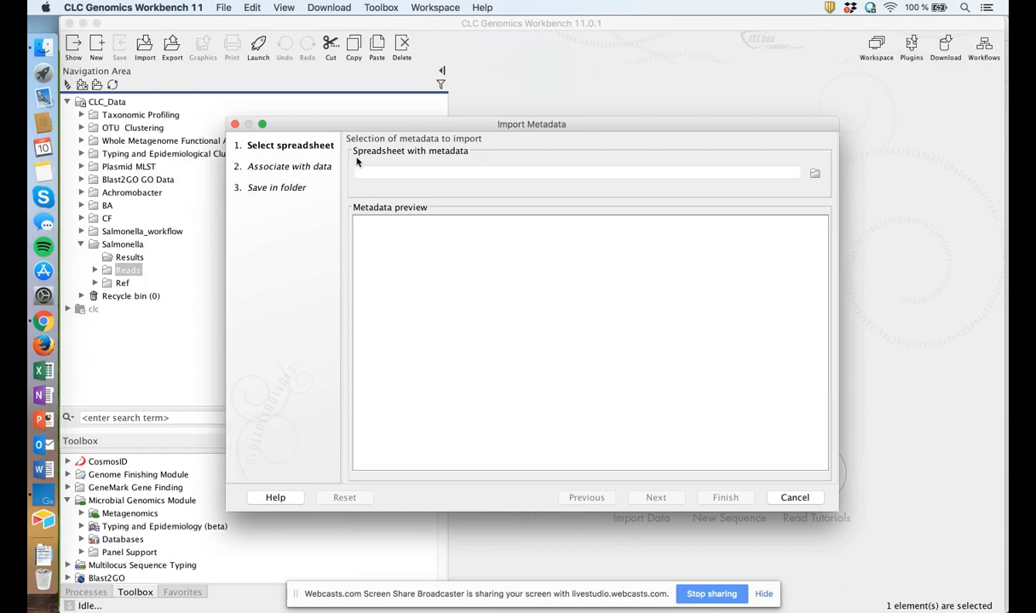
left_click(815, 173)
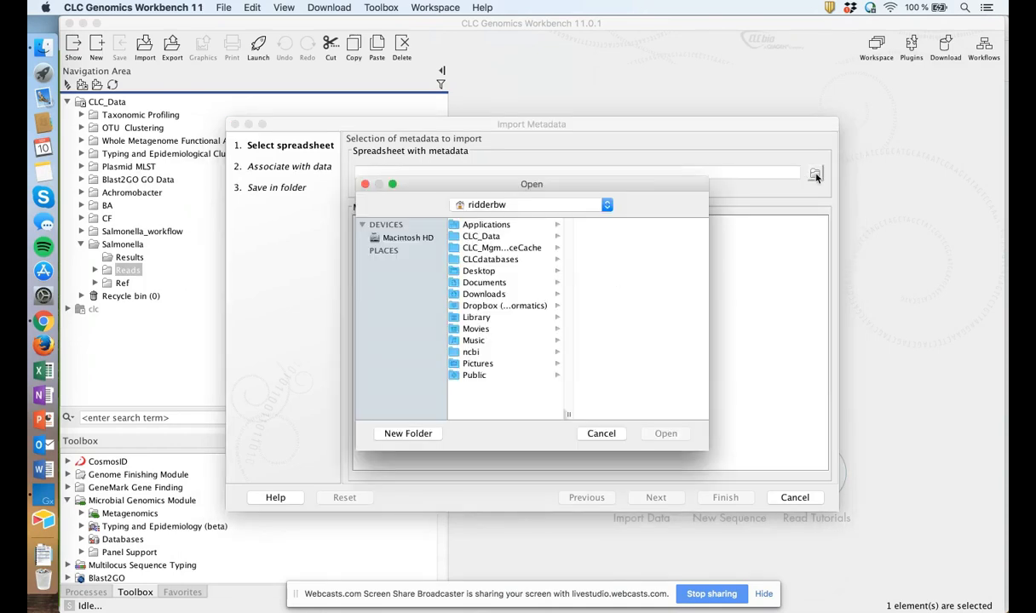
left_click(477, 272)
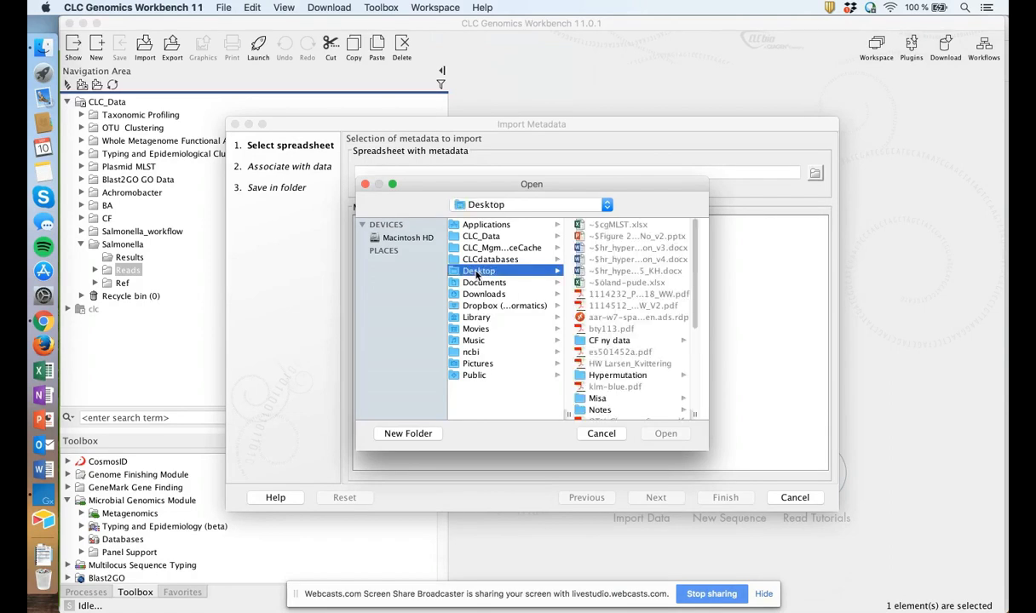
scroll(643, 299, "down", 5)
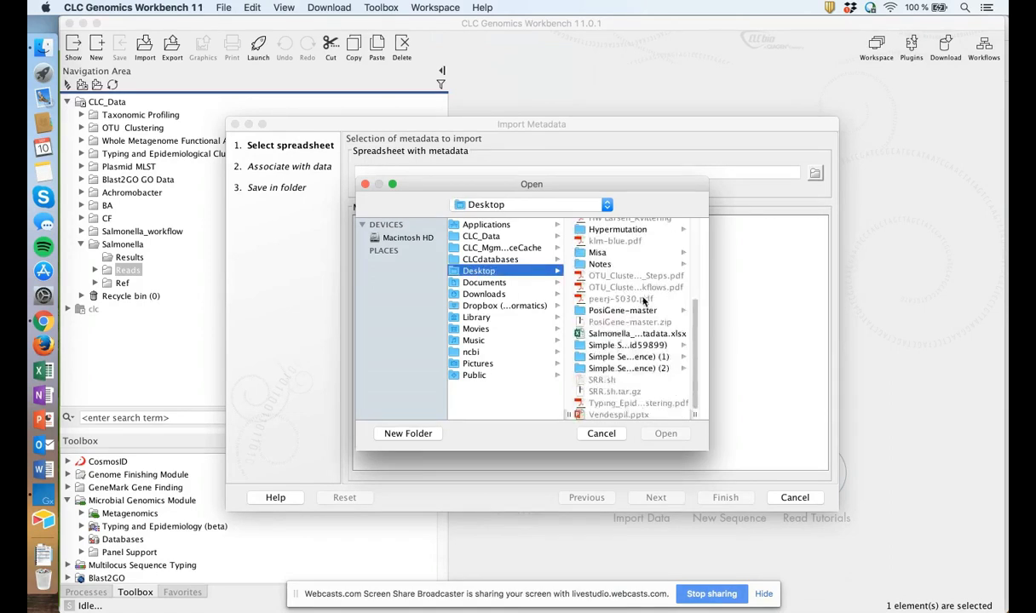
left_click(587, 333)
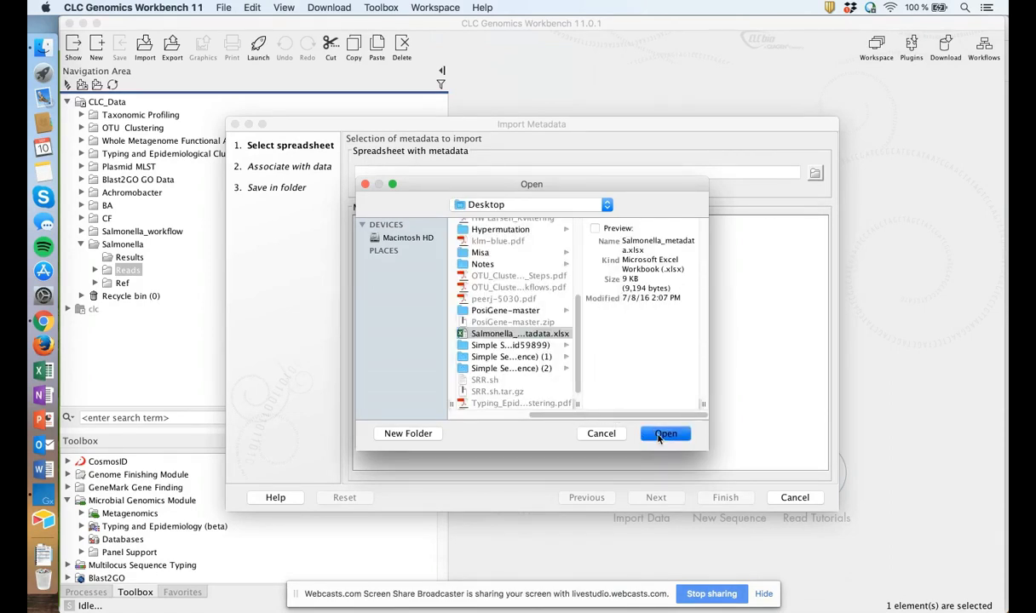
left_click(658, 436)
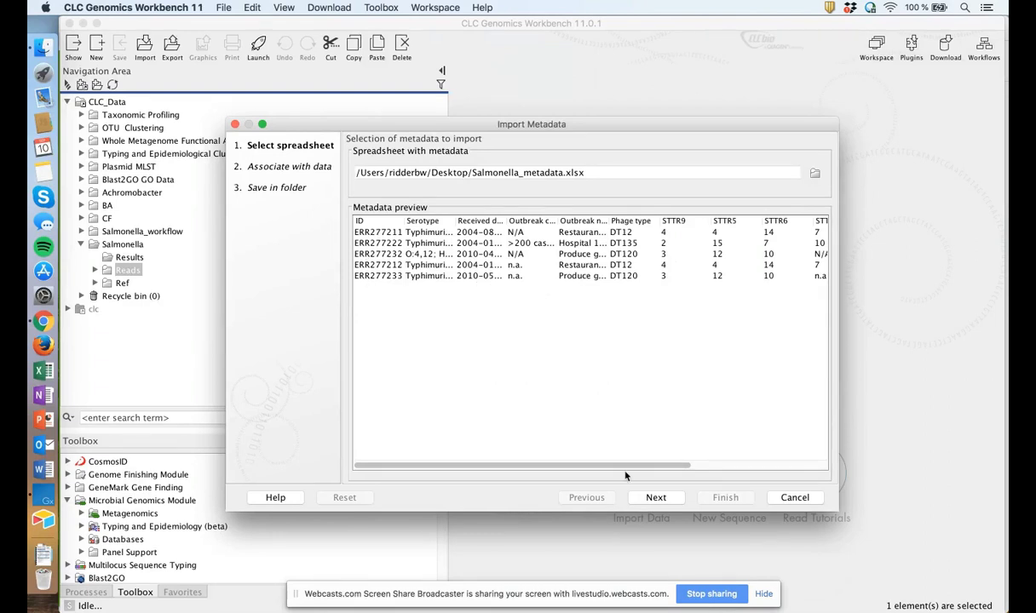
Step: Associate the metadata with the read sets ERR277211, ERR277212, ERR277222, ERR277232 and ERR277233 from Salmonella's Reads folder
left_click(653, 498)
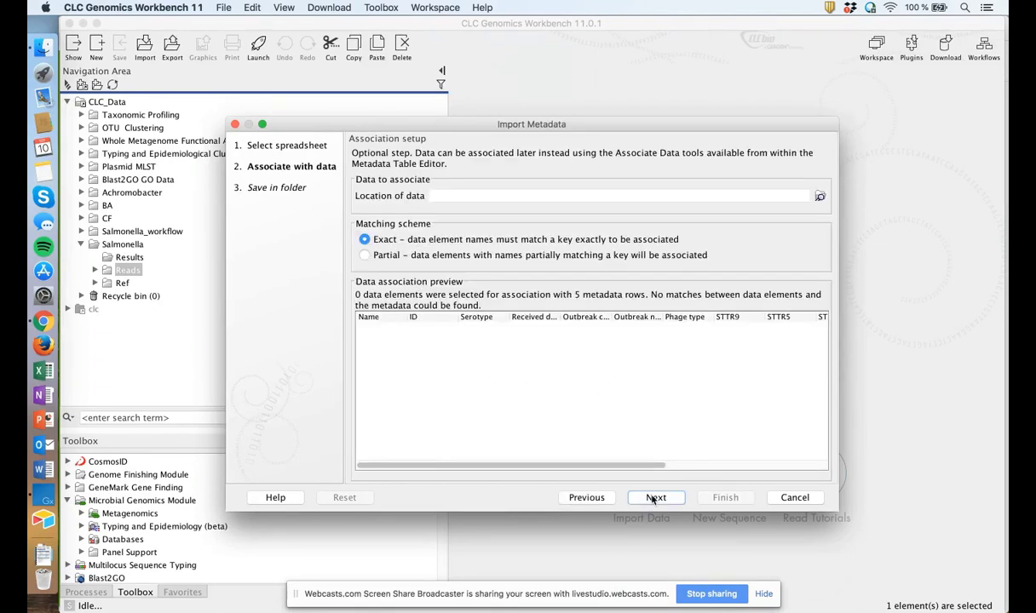
left_click(819, 197)
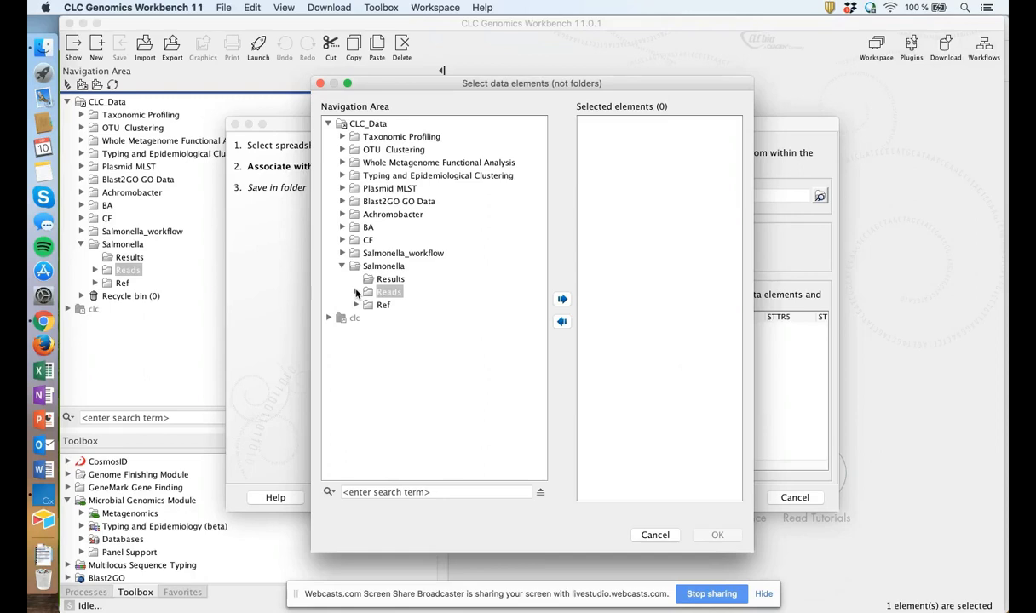
left_click(356, 293)
key("Down")
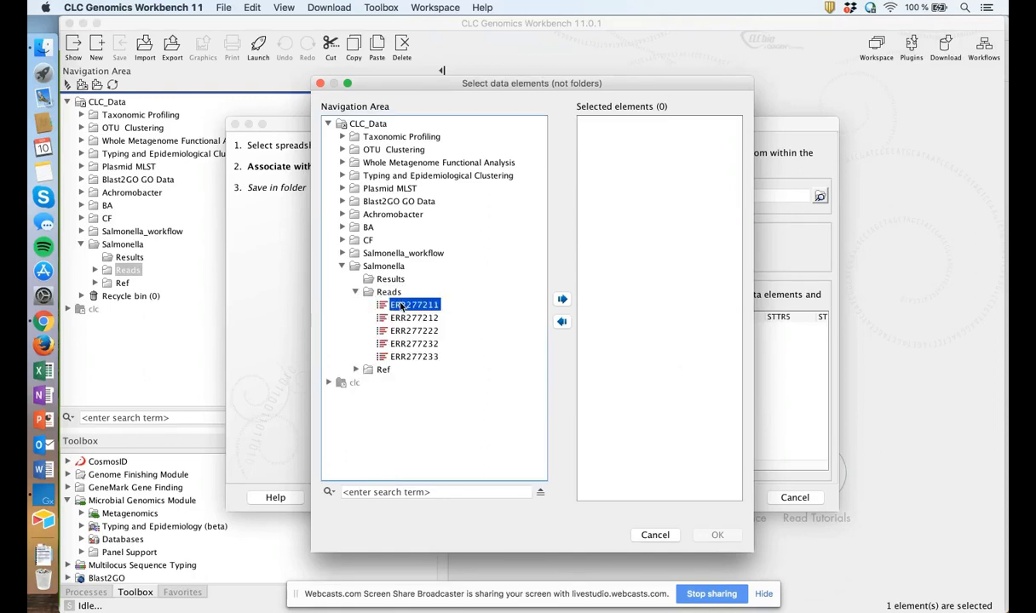
left_click(397, 355, "shift")
left_click(561, 299)
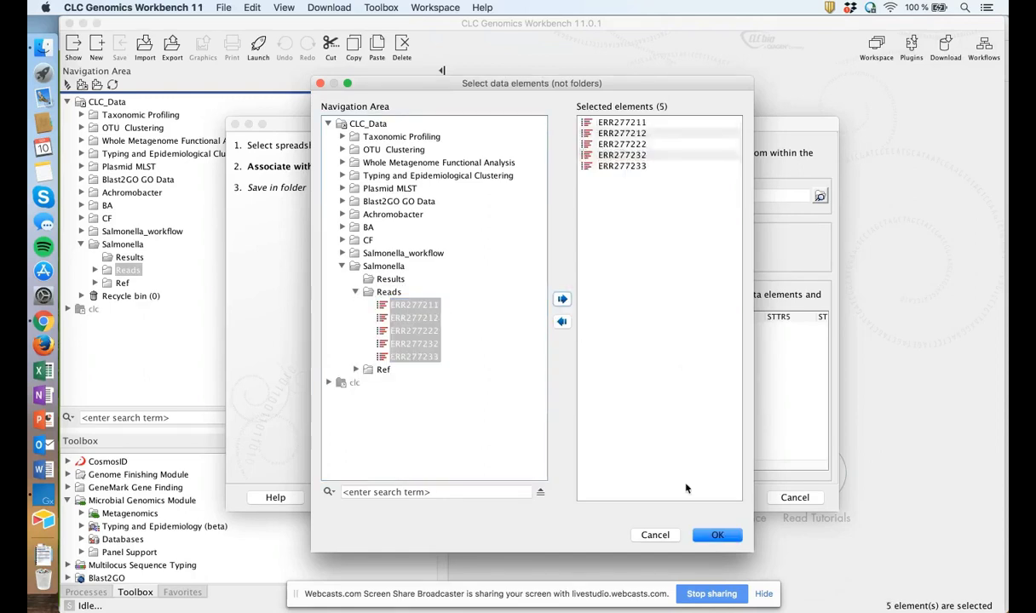
left_click(716, 534)
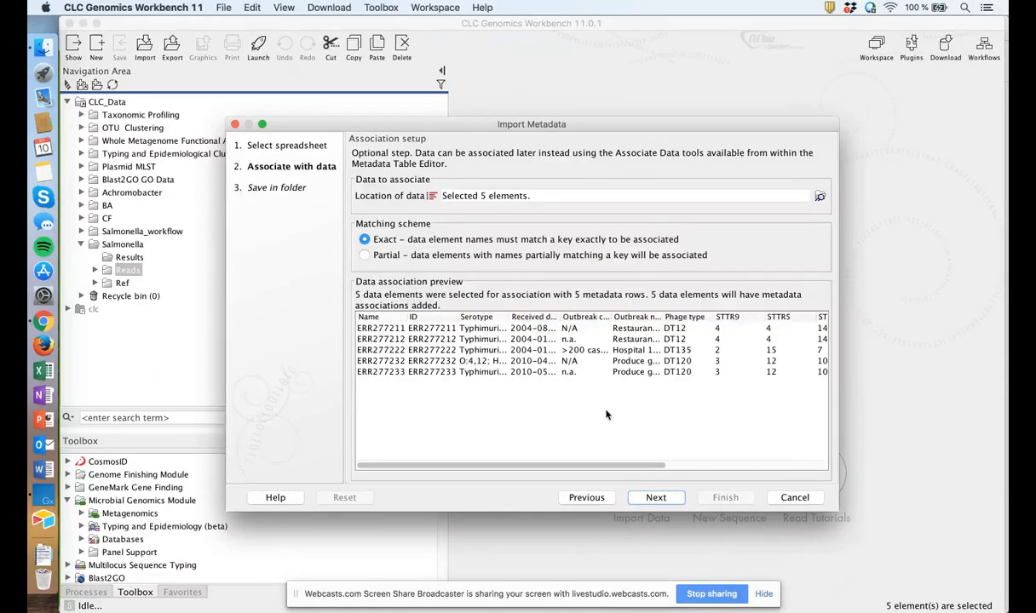
Step: Save the imported metadata table in the Salmonella folder and finish the import
left_click(655, 498)
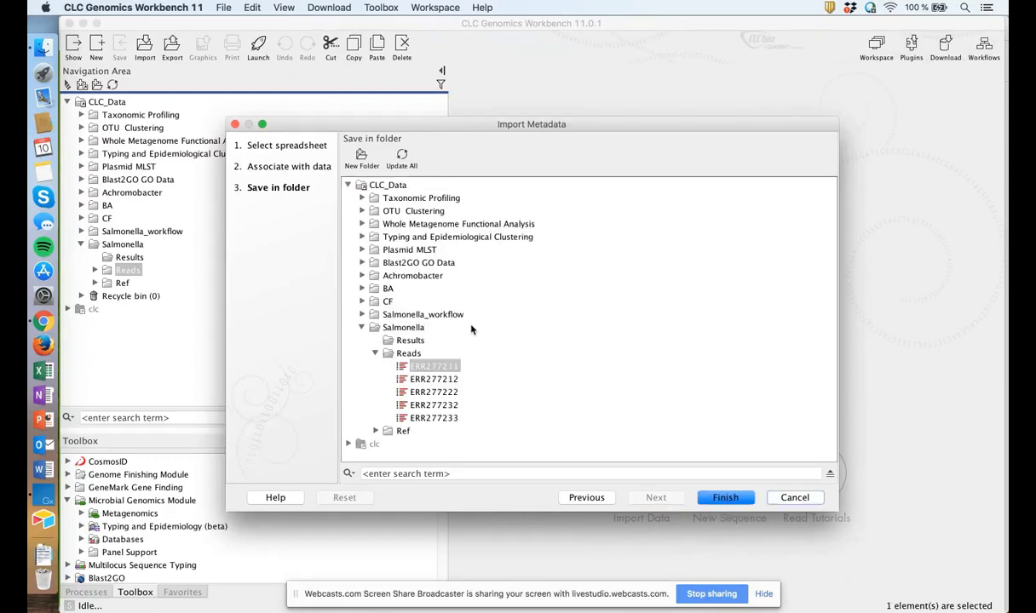
left_click(372, 329)
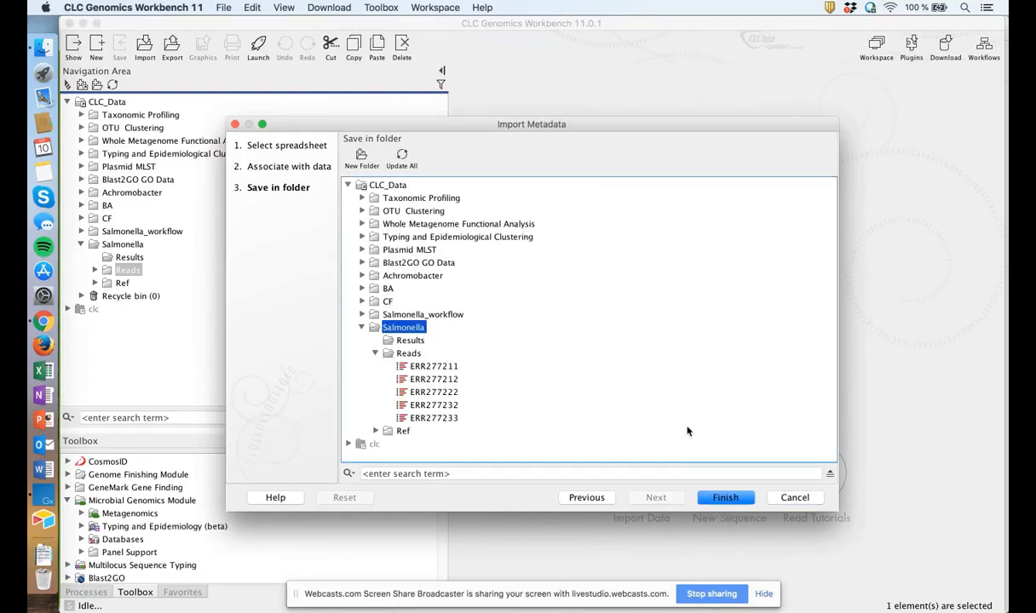
left_click(723, 496)
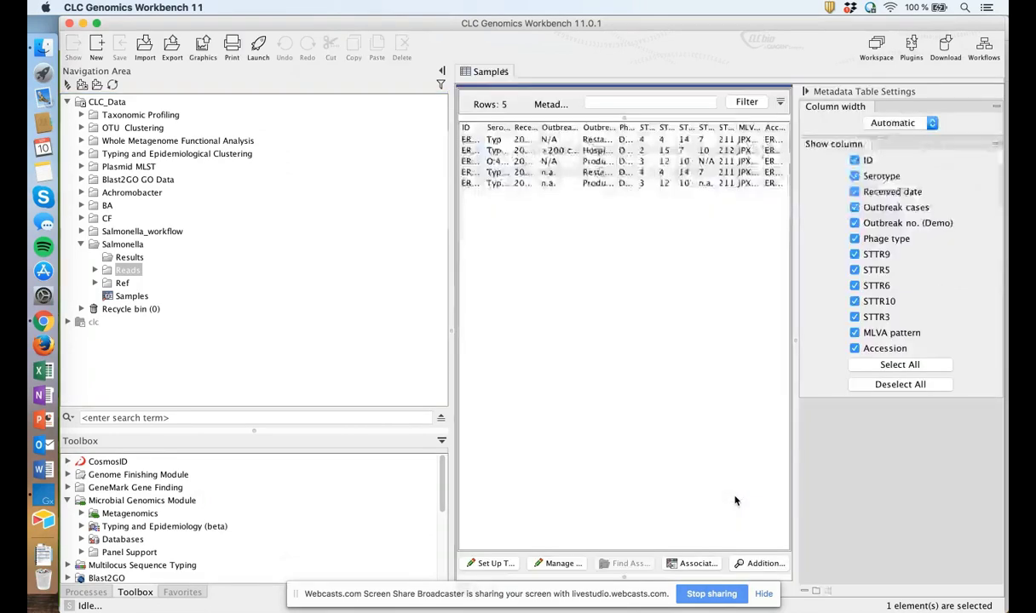
Step: Hide the Metadata Table Settings, widen the Samples table view and give the toolbox more height
left_click(804, 91)
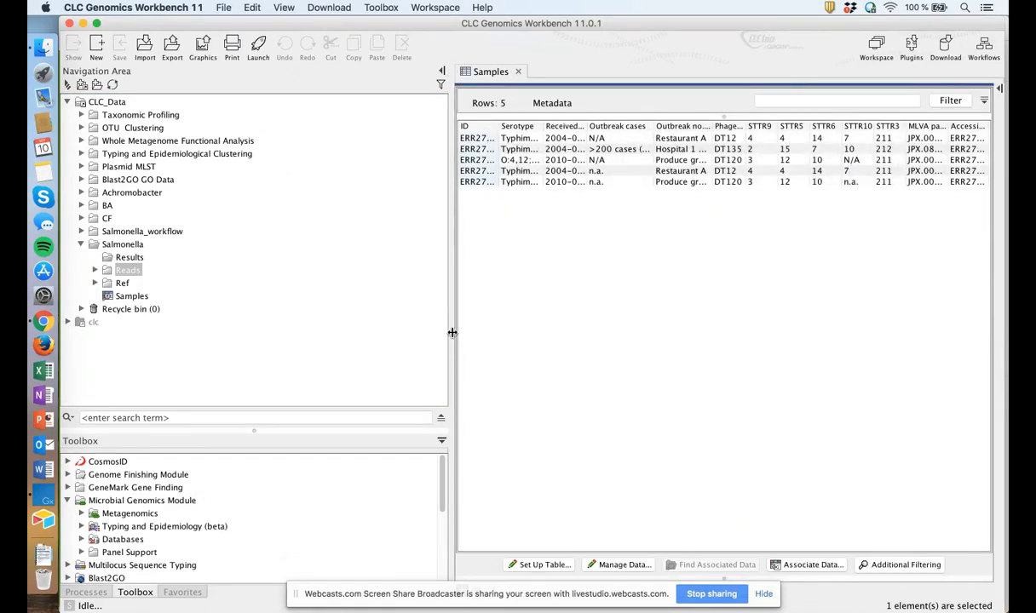
left_click_drag(451, 331, 327, 324)
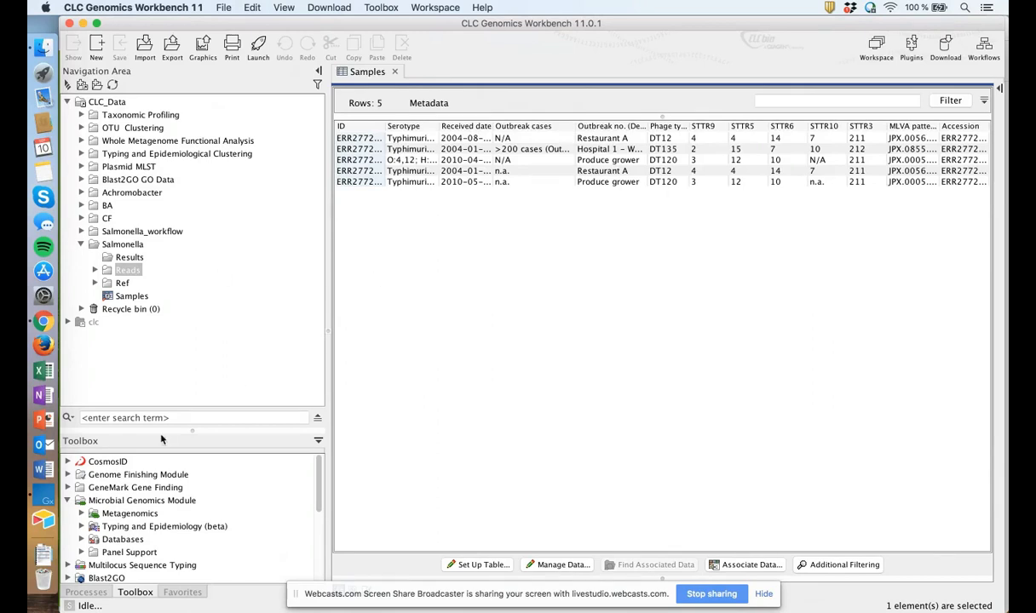
left_click_drag(181, 411, 227, 283)
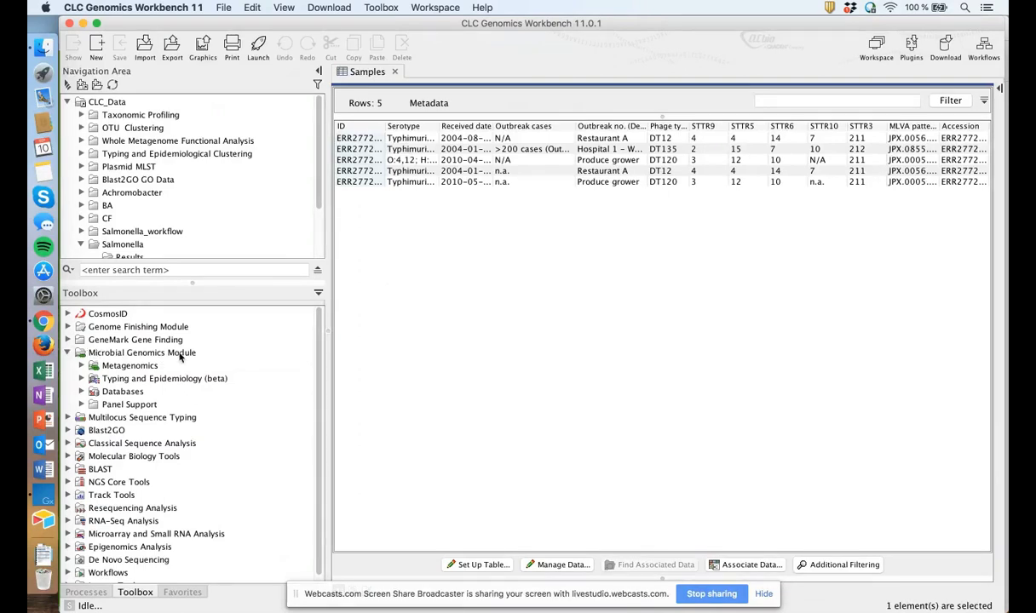
Step: Create a result metadata table from the Samples metadata and save it in the Salmonella folder
left_click(81, 379)
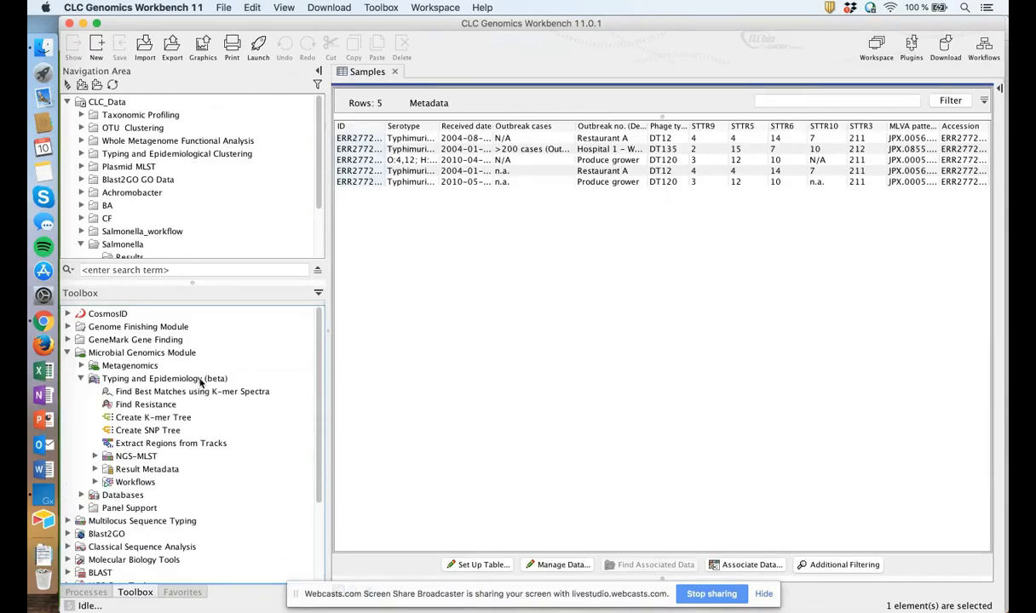
left_click(95, 469)
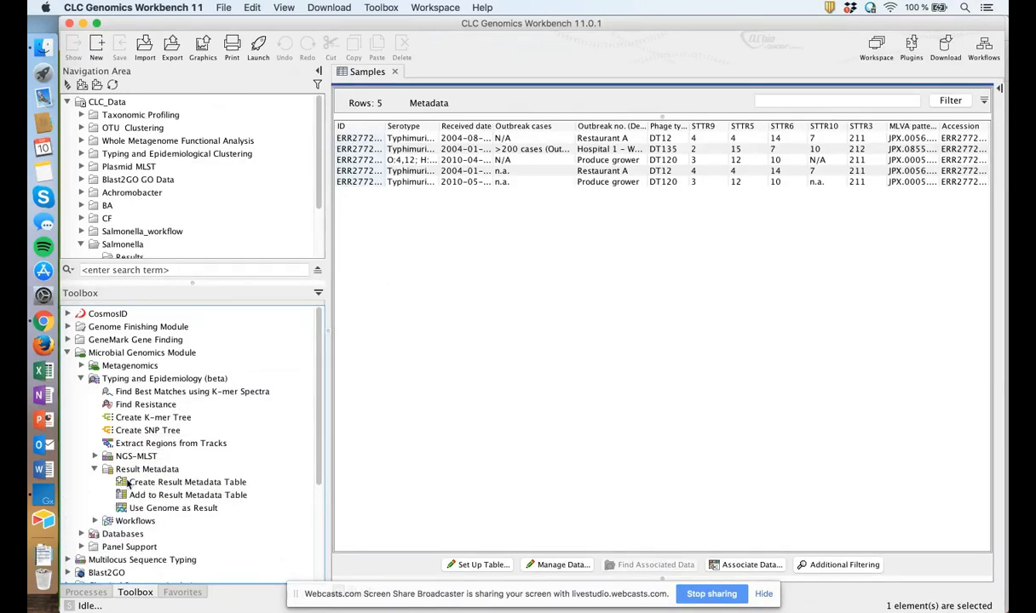
double_click(126, 482)
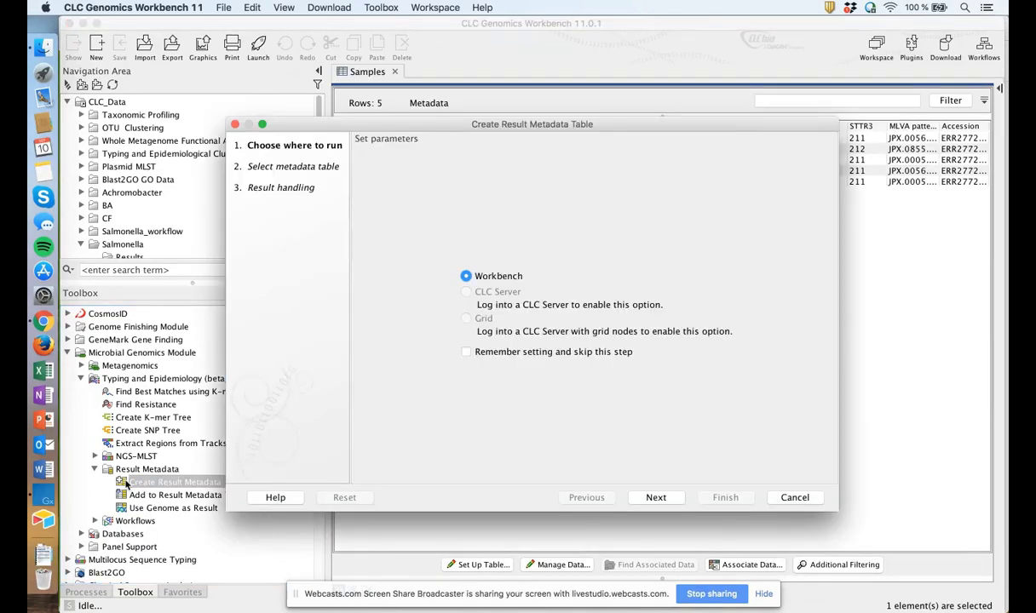
left_click(669, 499)
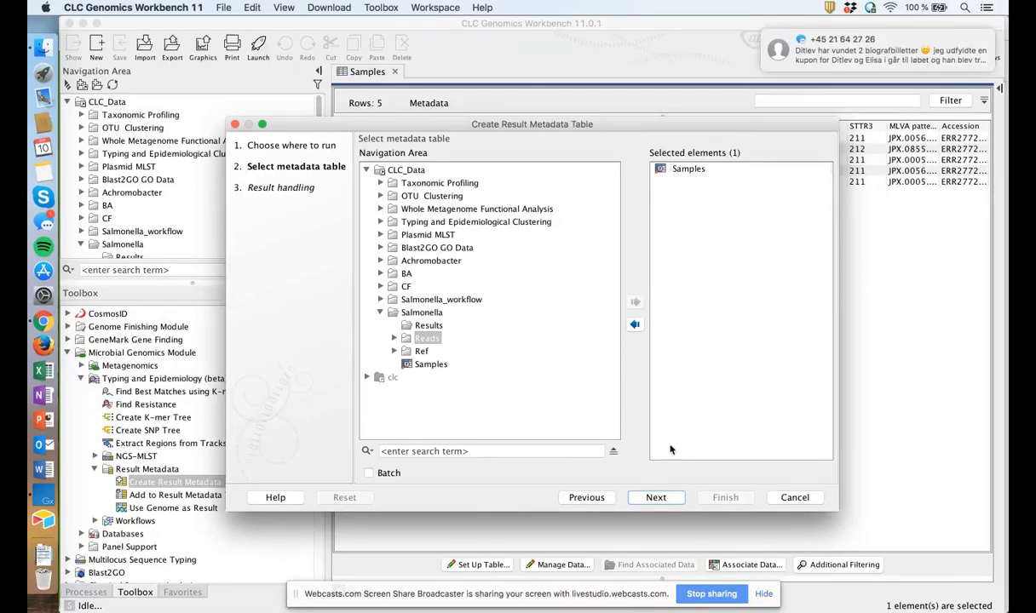
left_click(670, 498)
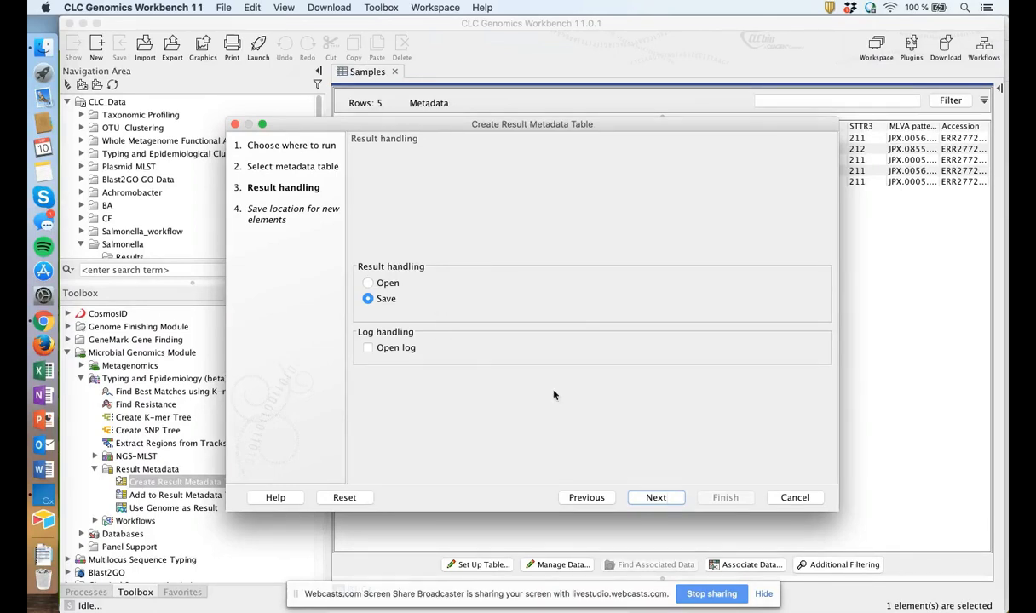
left_click(663, 498)
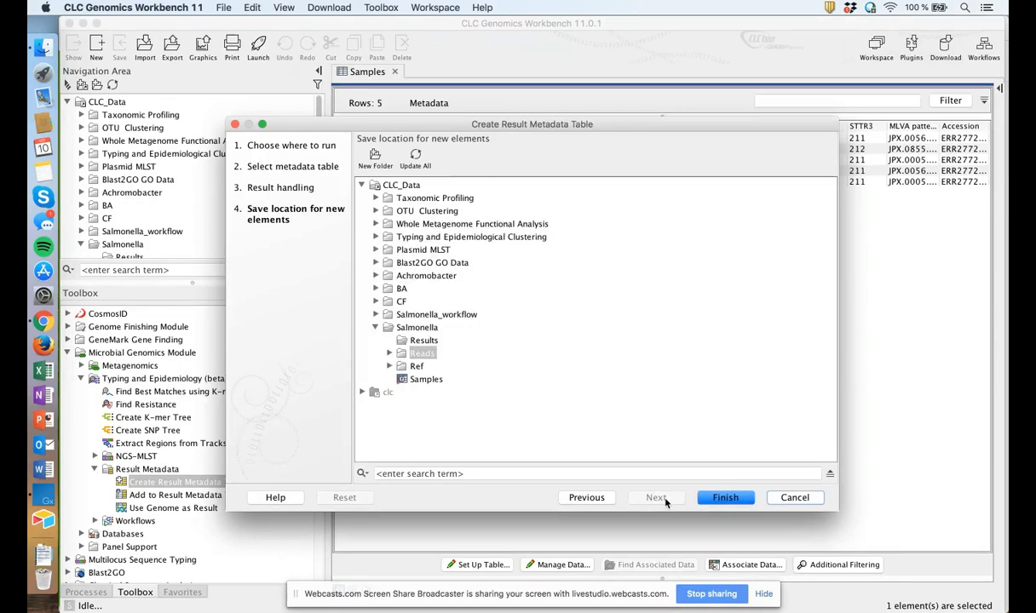
left_click(575, 331)
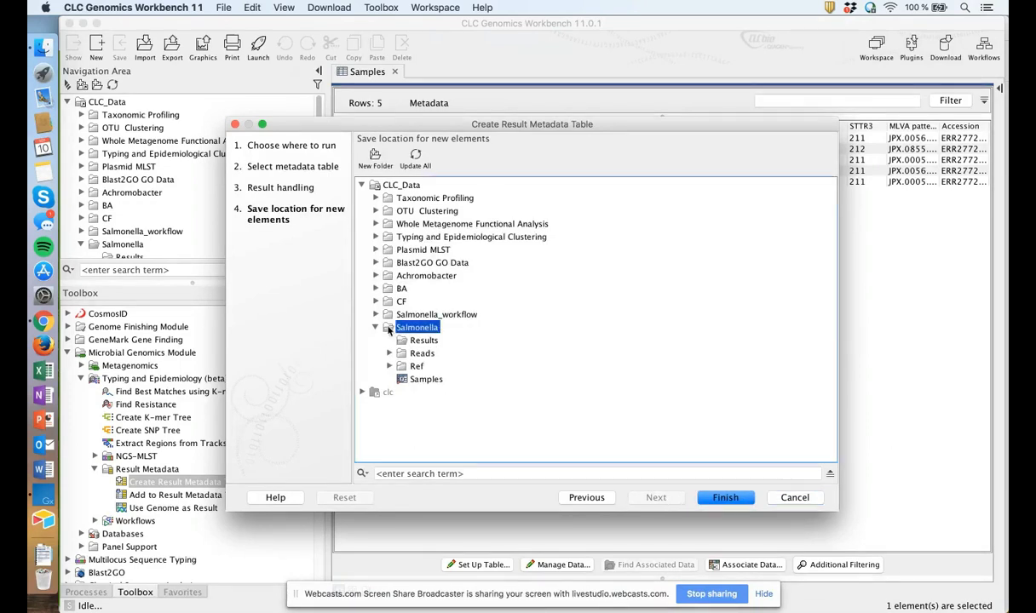
left_click(729, 498)
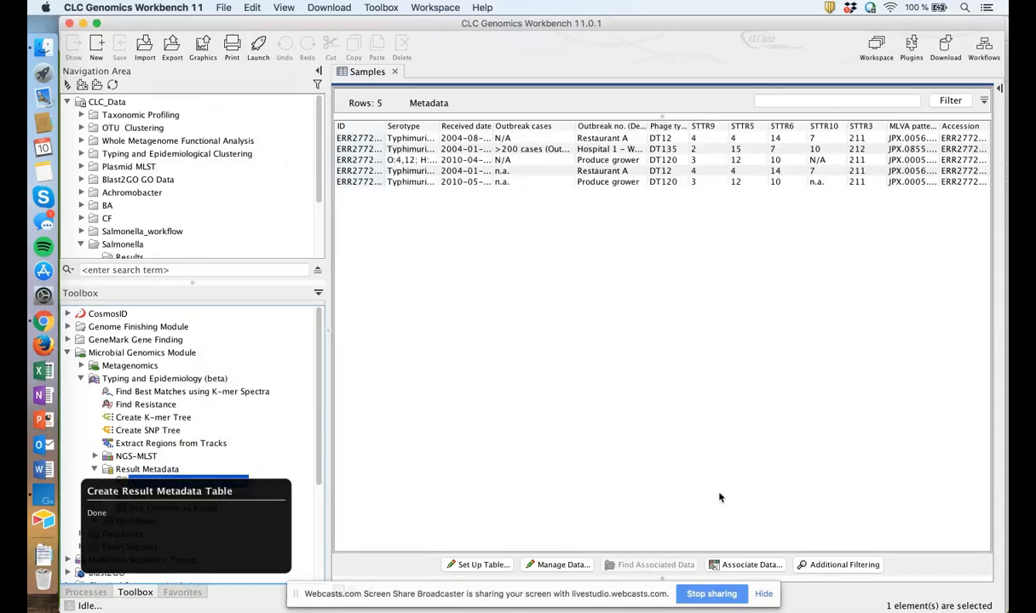
Step: Open the Samples results table without its settings pane and add the novel samples to it
left_click_drag(192, 285, 187, 400)
double_click(108, 310)
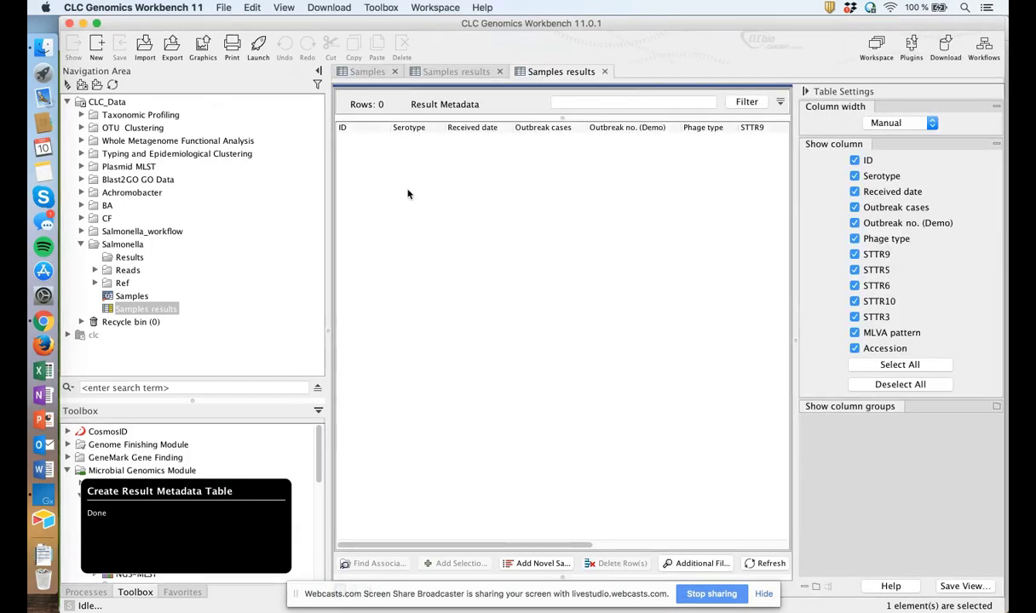
left_click(805, 91)
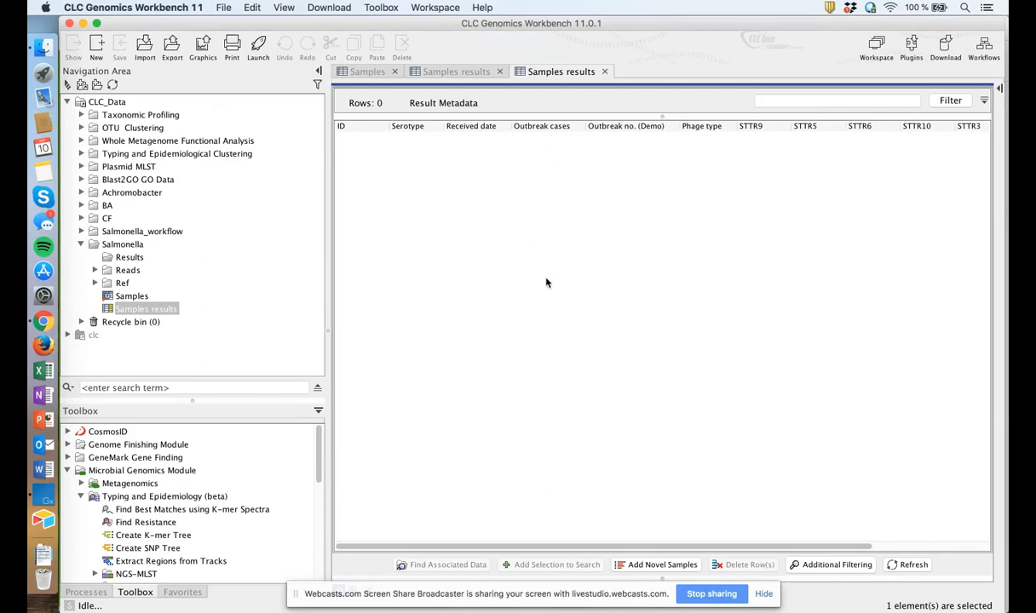
left_click(652, 565)
left_click(632, 399)
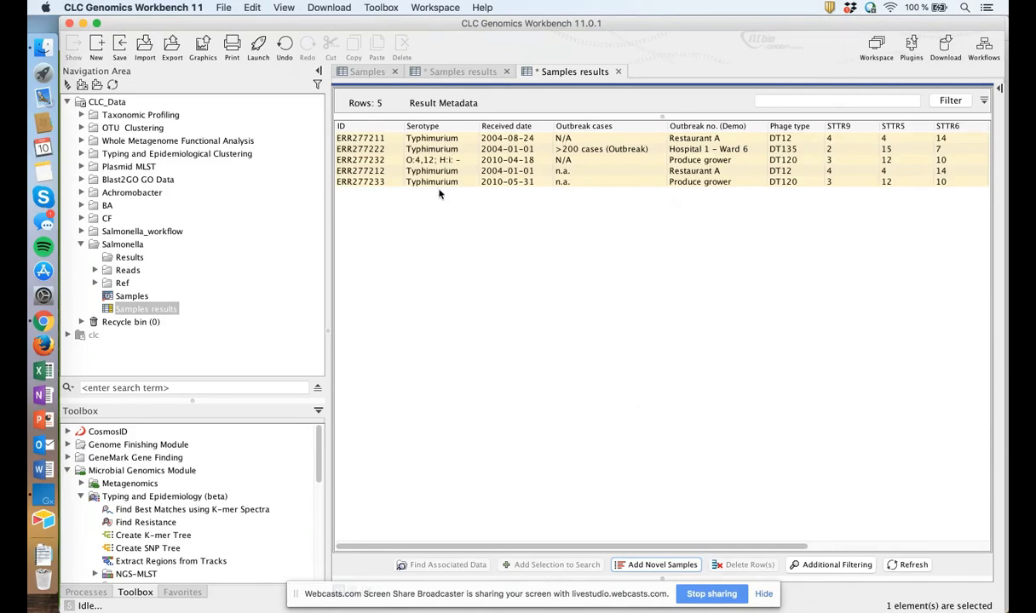
Step: Find the data associated with all five sample rows, from ERR277211 to ERR277233, and save the Samples results table
left_click(438, 139)
key("shift+Down")
key("shift+Down")
key("shift+Down")
key("shift+Down")
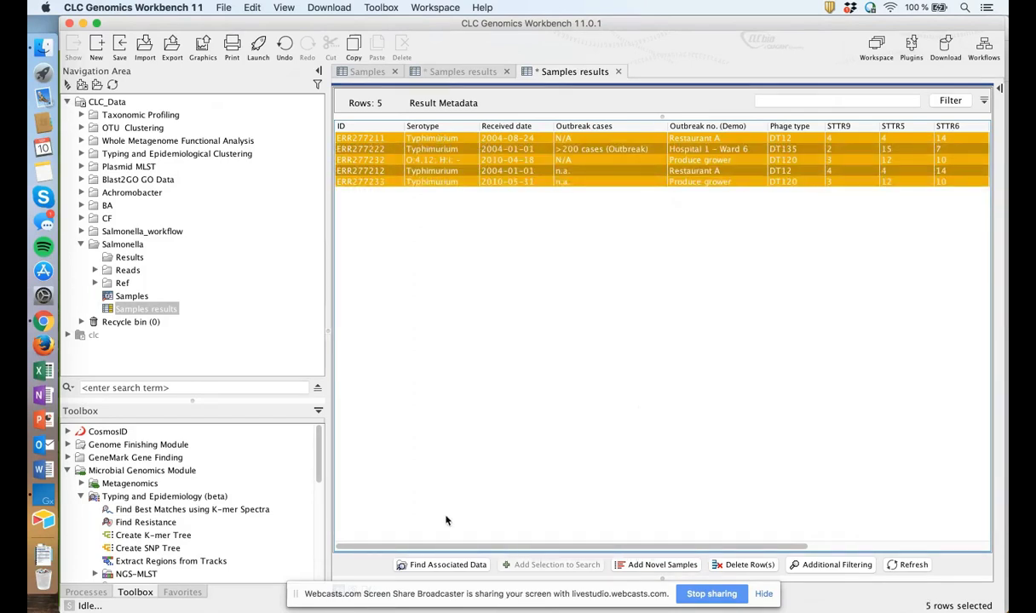
left_click(443, 565)
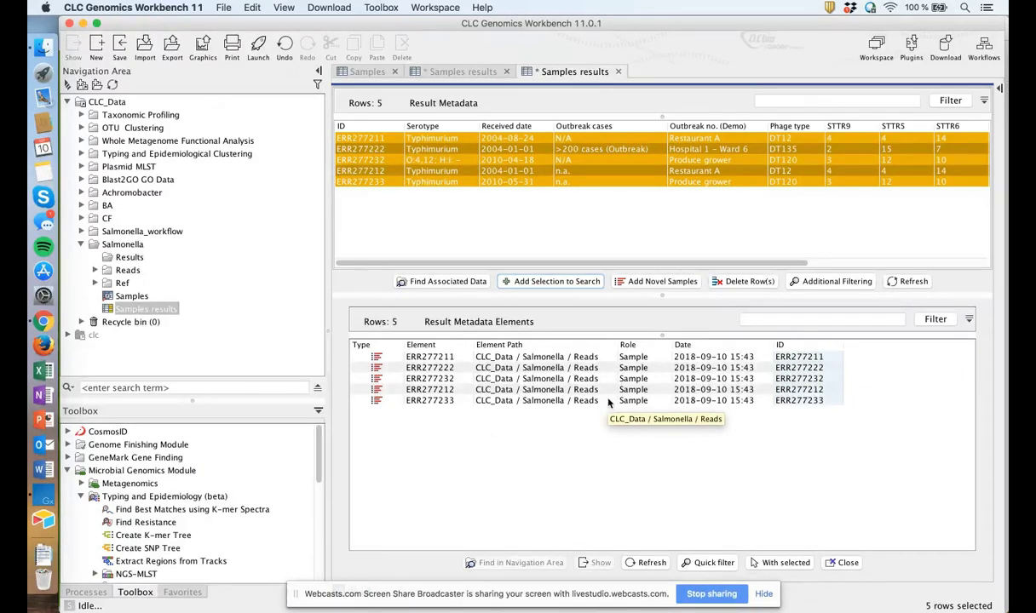
left_click(117, 49)
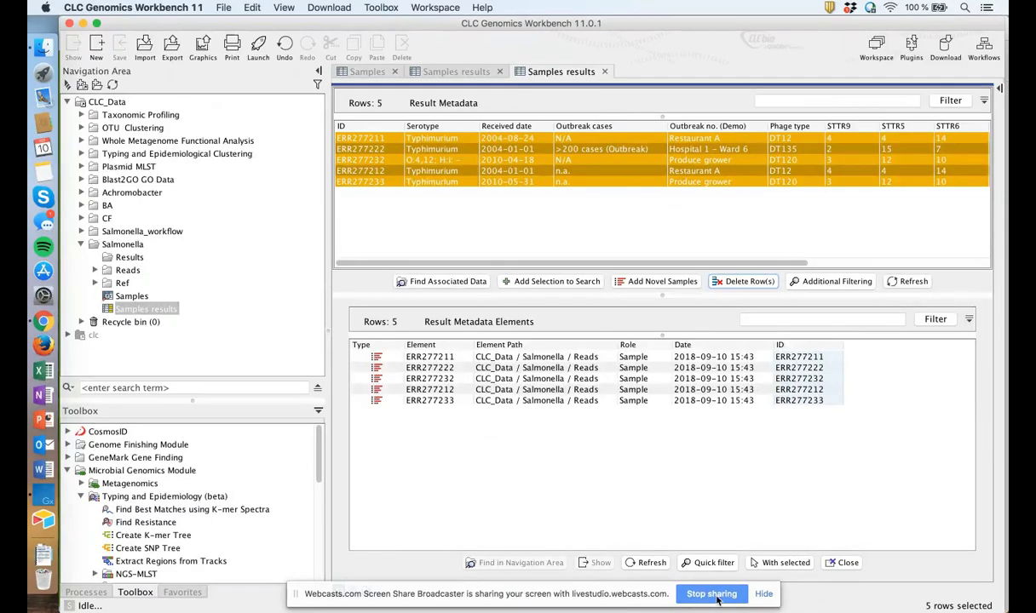
left_click(712, 595)
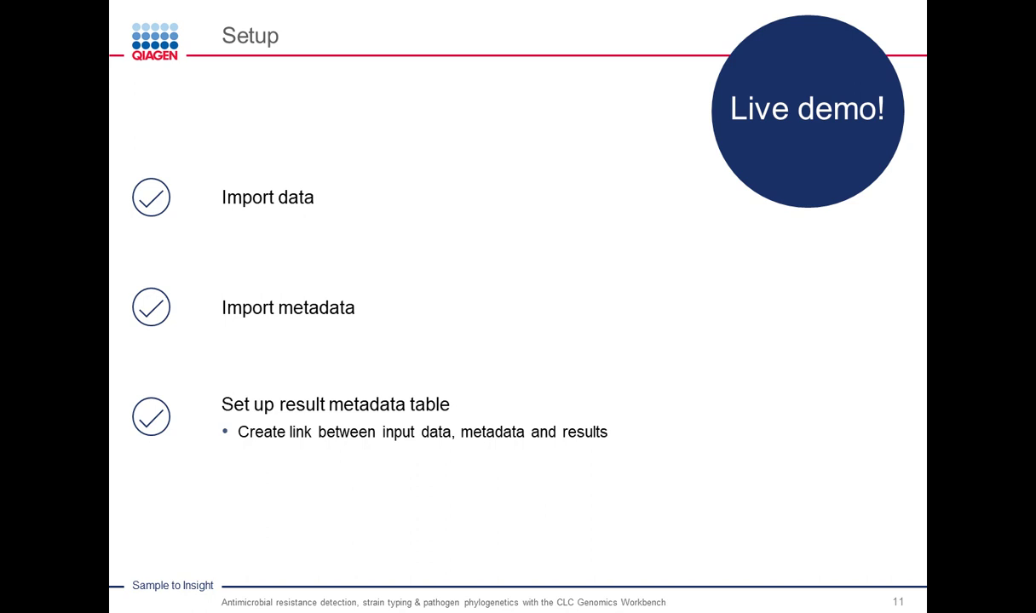
key("Right")
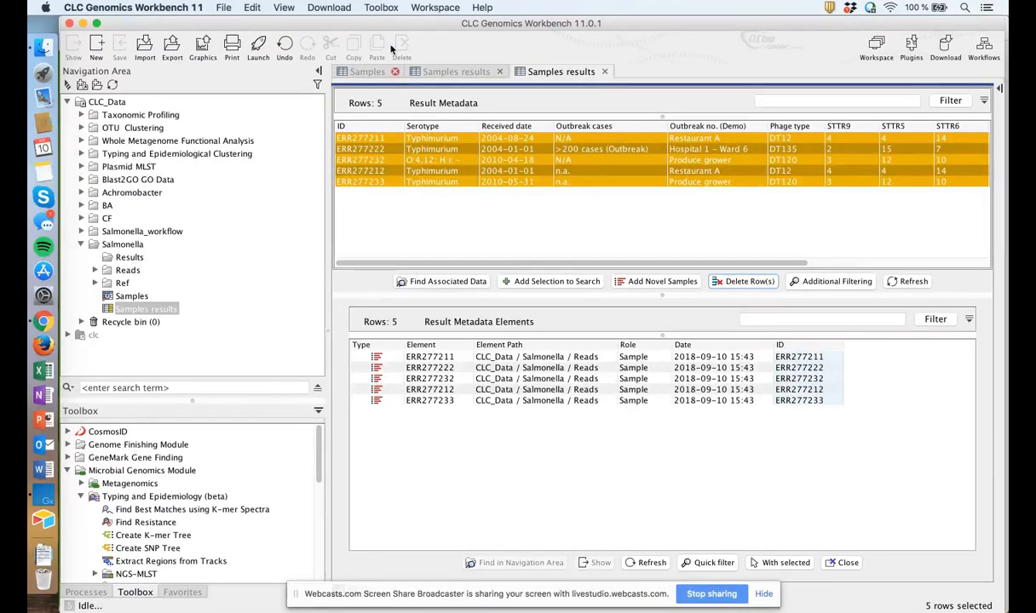
Step: Set up Trim Reads in batch mode on ERR277211, ERR277212, ERR277222, ERR277232 and ERR277233 from Salmonella's Reads folder
left_click(381, 9)
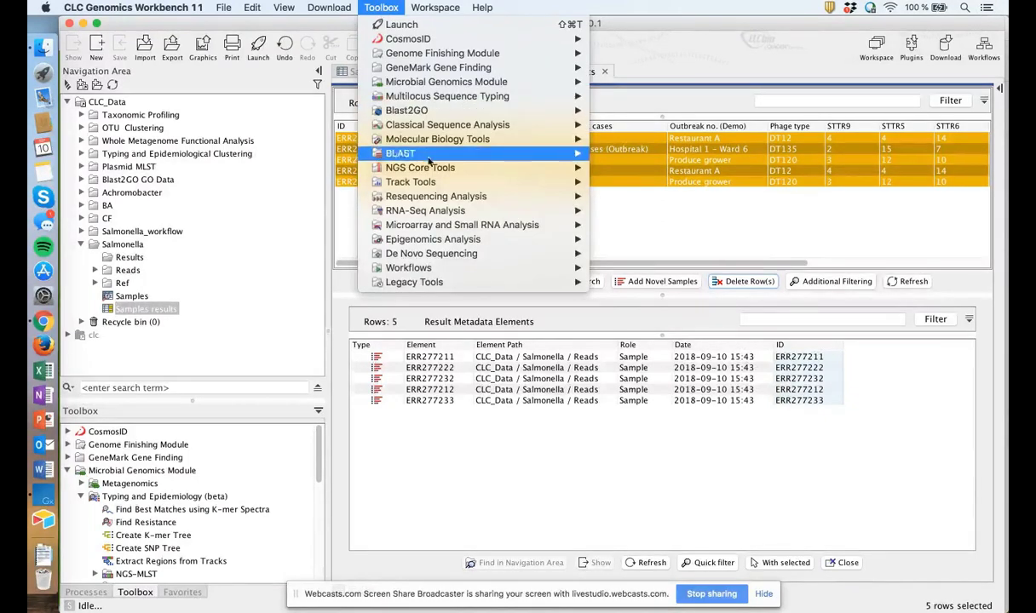
mouse_move(451, 170)
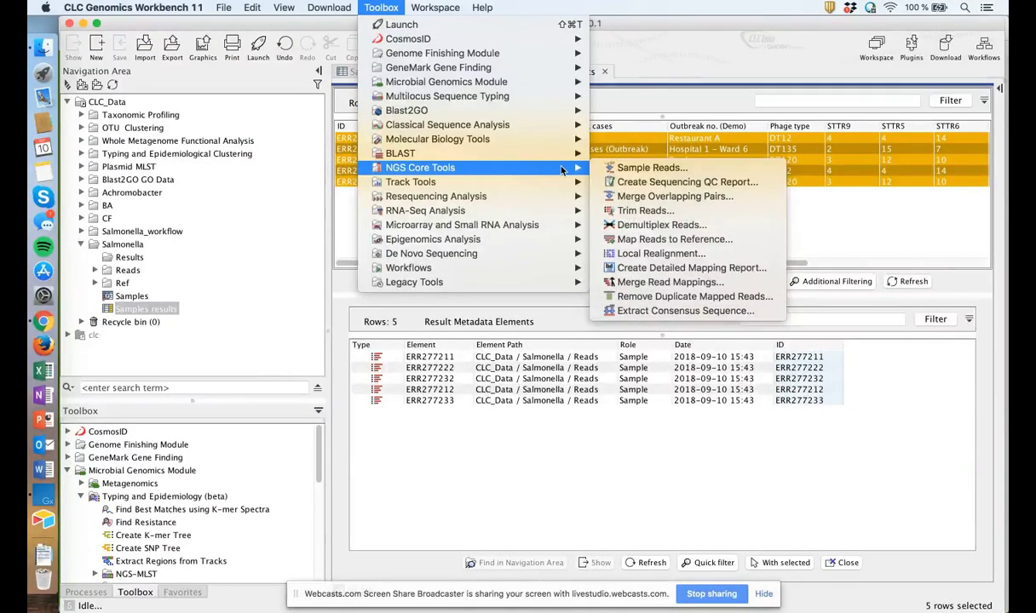
left_click(656, 213)
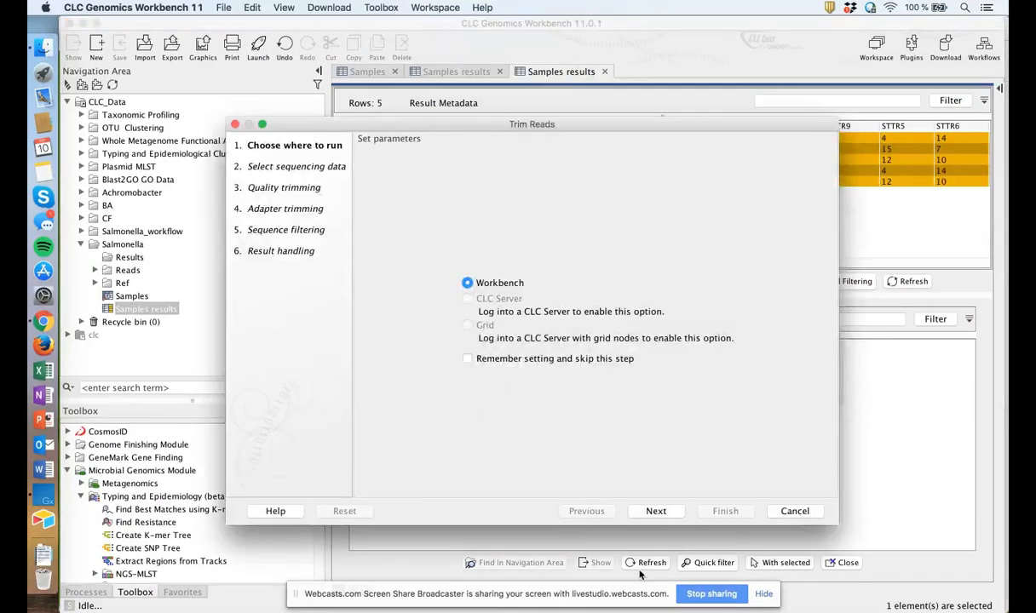
left_click(656, 511)
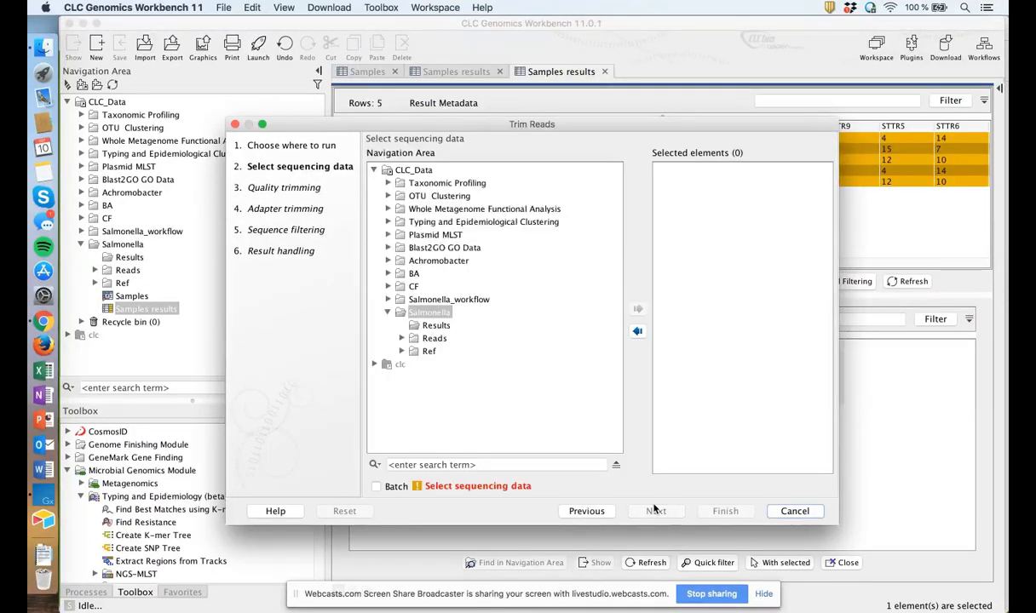
double_click(433, 339)
left_click(430, 351)
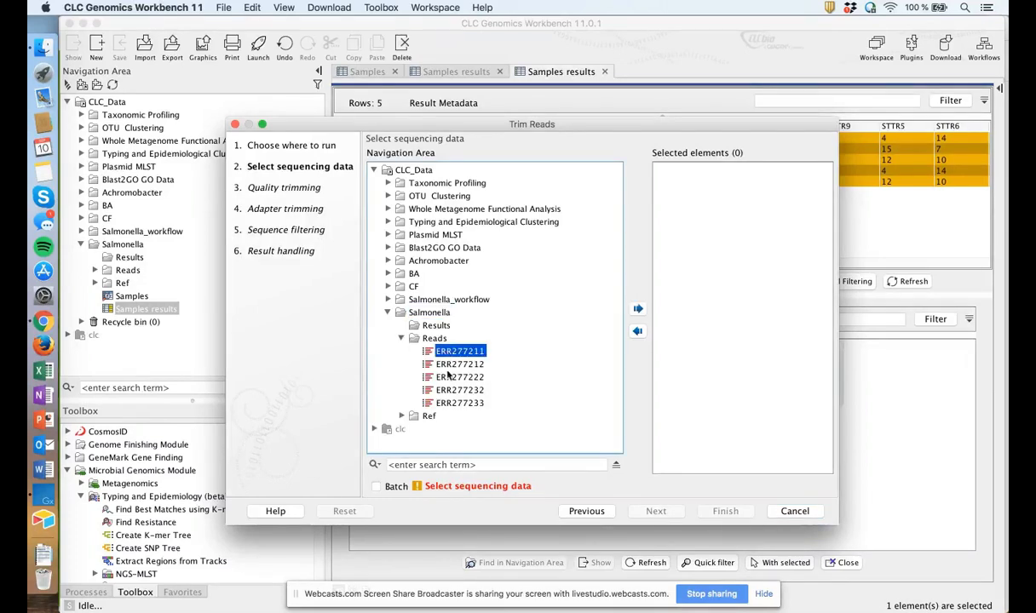
left_click(460, 403, "shift")
left_click(639, 309)
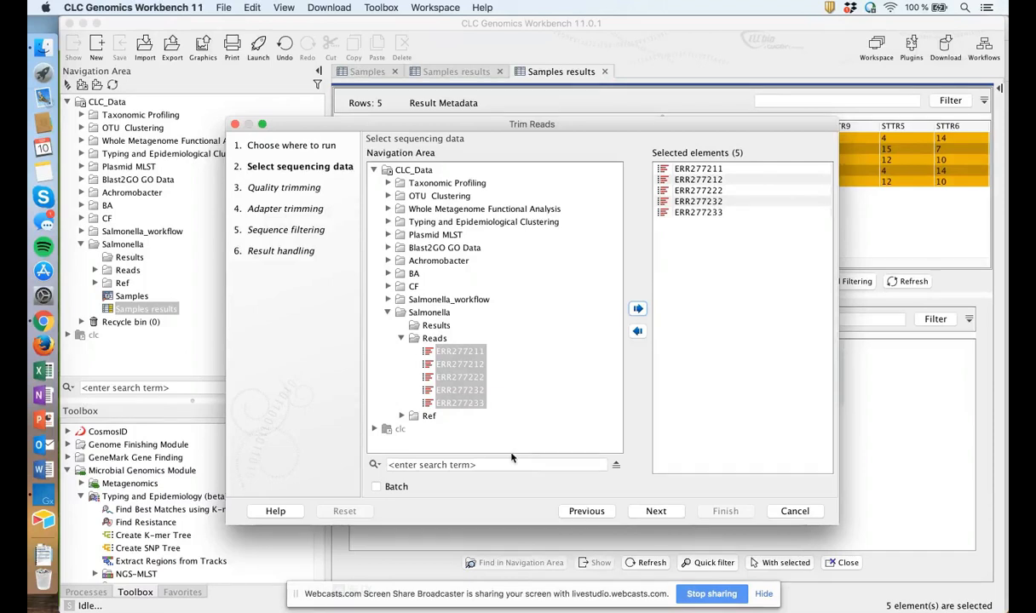
left_click(376, 487)
left_click(657, 511)
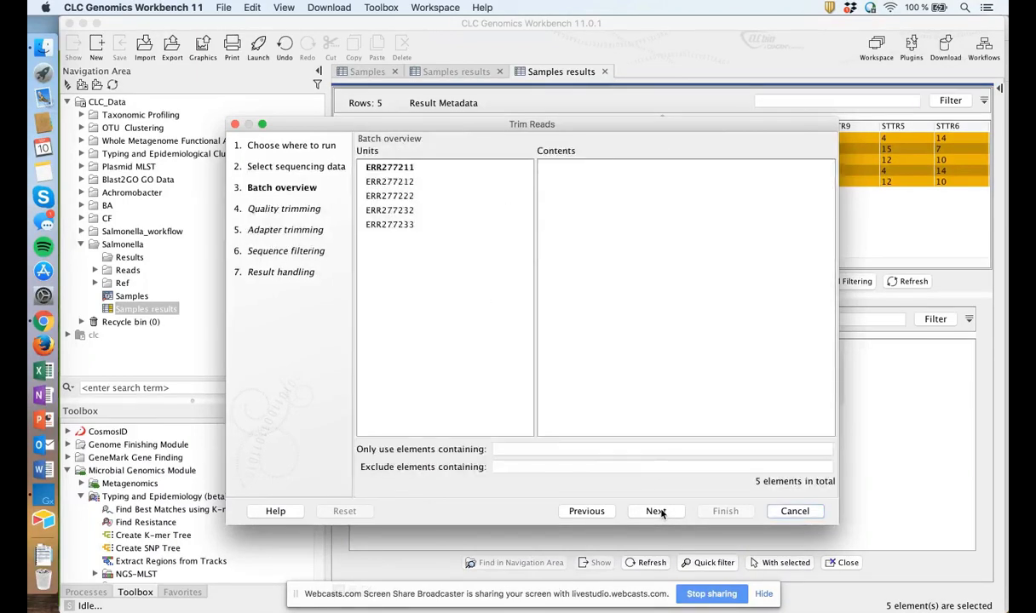
left_click(657, 511)
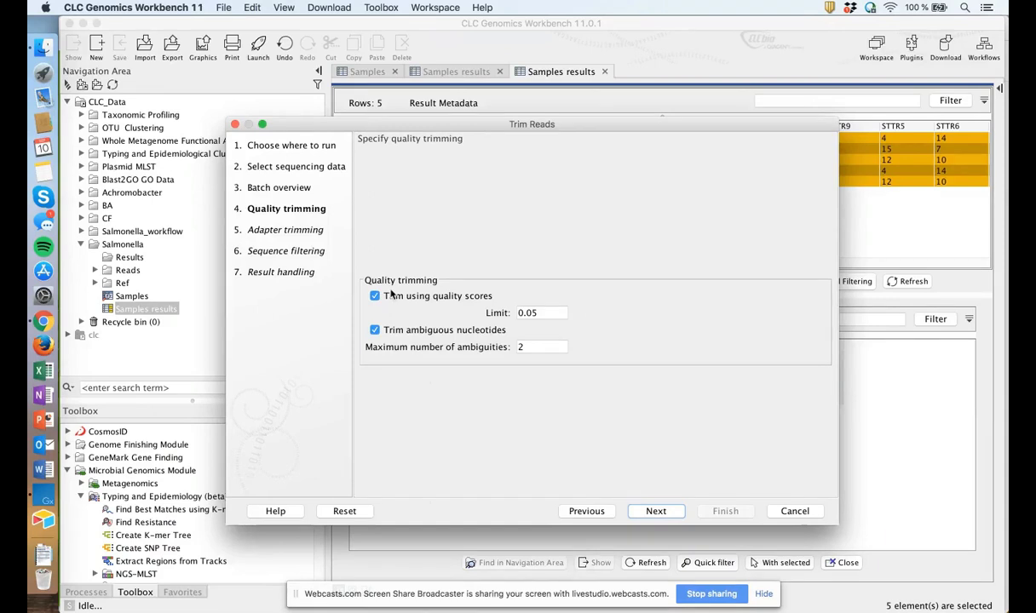
Step: Accept quality limit 0.05, maximum 2 ambiguities, automatic read-through adapter trimming, default sequence filtering, report creation and saving in a specified location
left_click(656, 511)
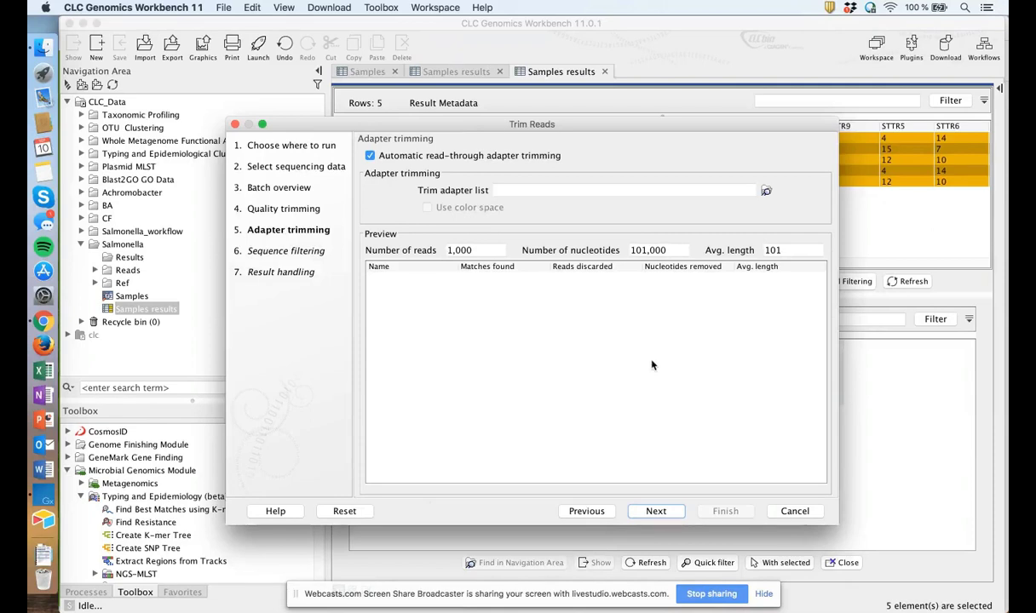
left_click(669, 513)
left_click(668, 514)
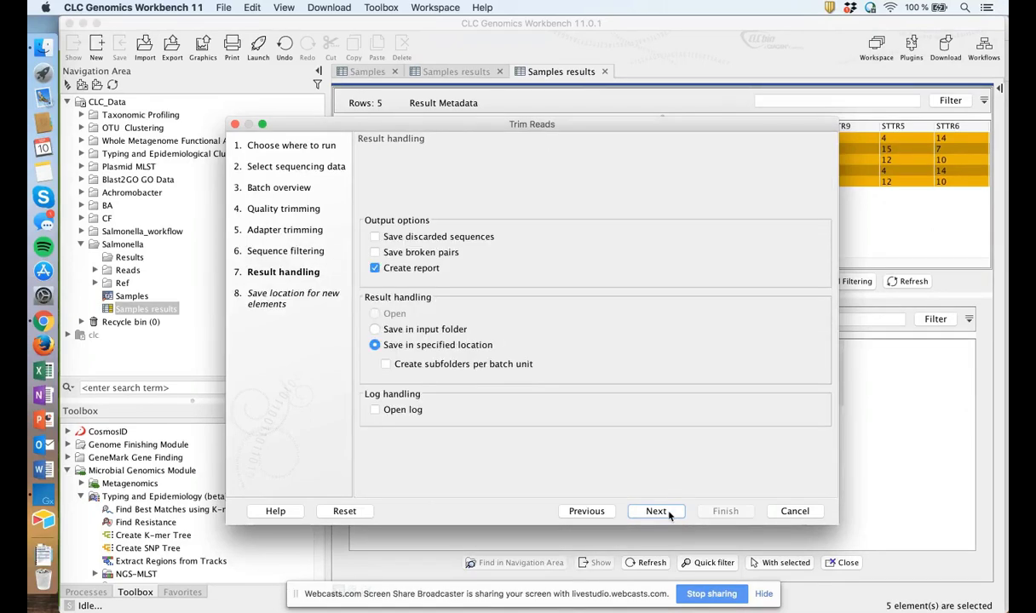
left_click(668, 514)
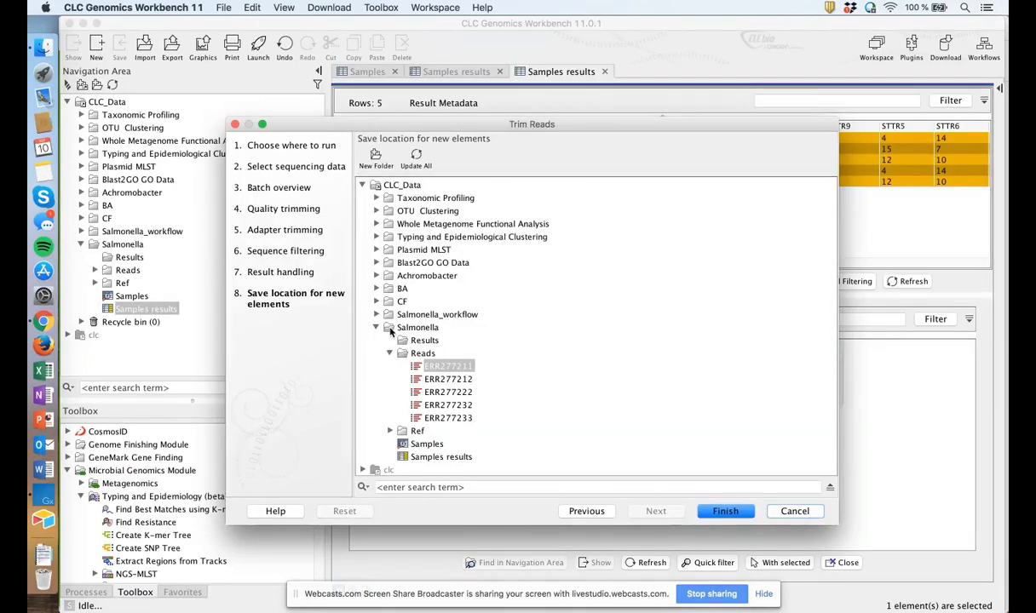
Step: Create a folder named Trimmed reads inside Salmonella as the save location and run the read trimming
left_click(394, 328)
left_click(377, 156)
type("Trimmed reads")
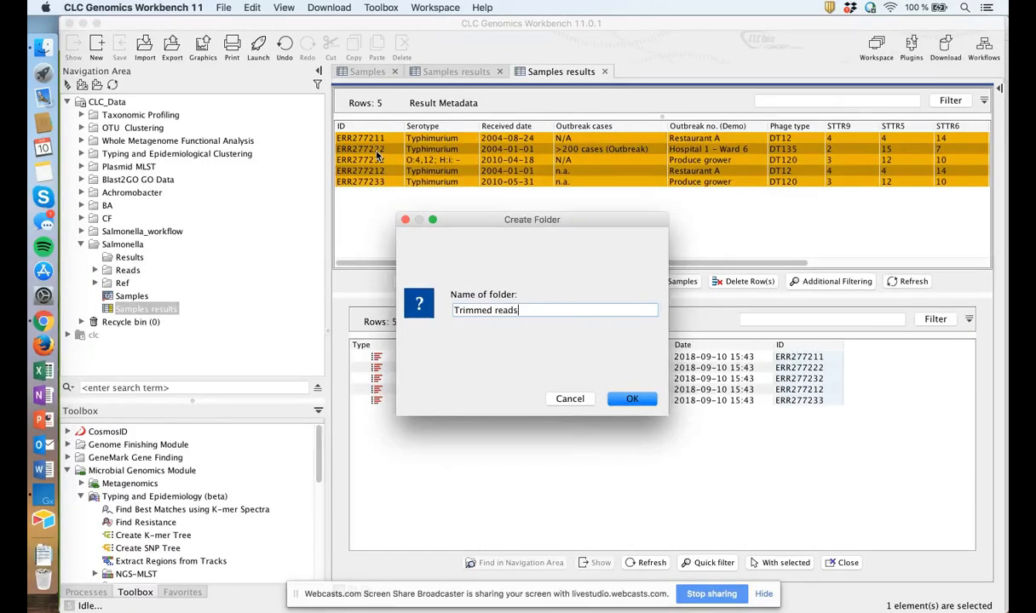
left_click(627, 398)
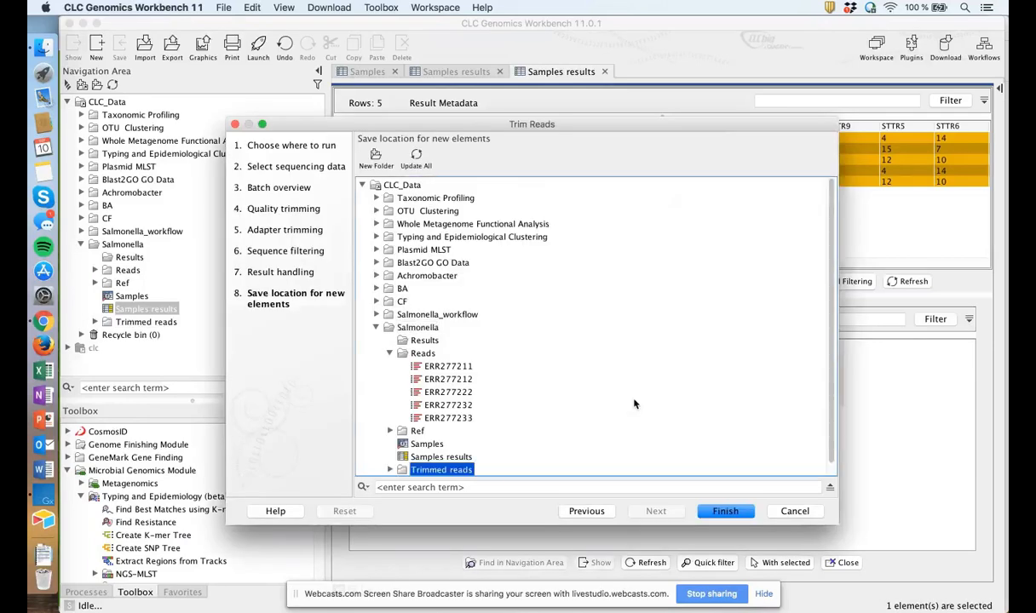
left_click(723, 513)
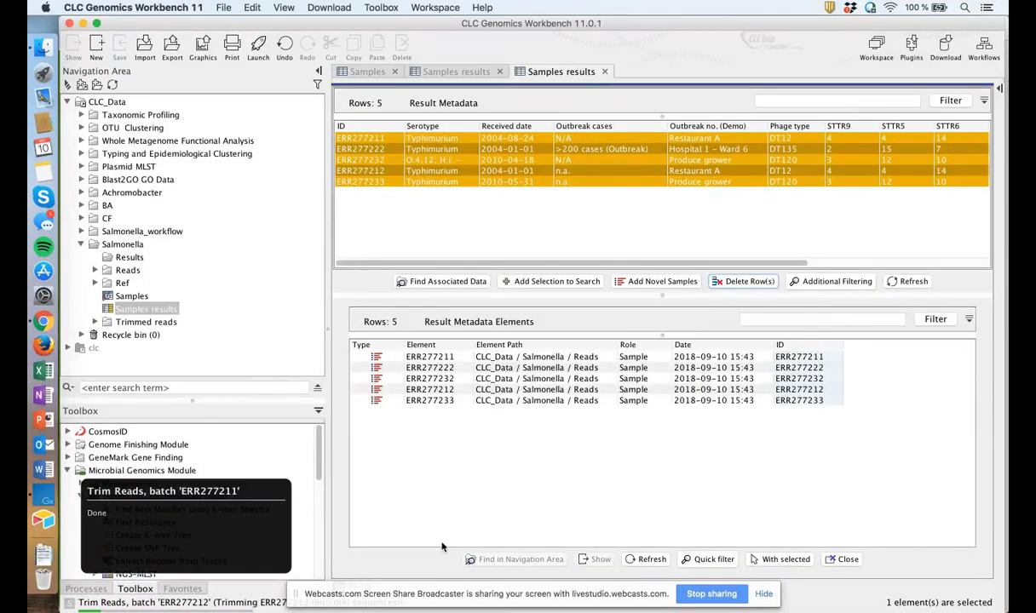
Step: Expand the Trimmed reads folder and look through the trimmed read sets and trimming reports
left_click(96, 322)
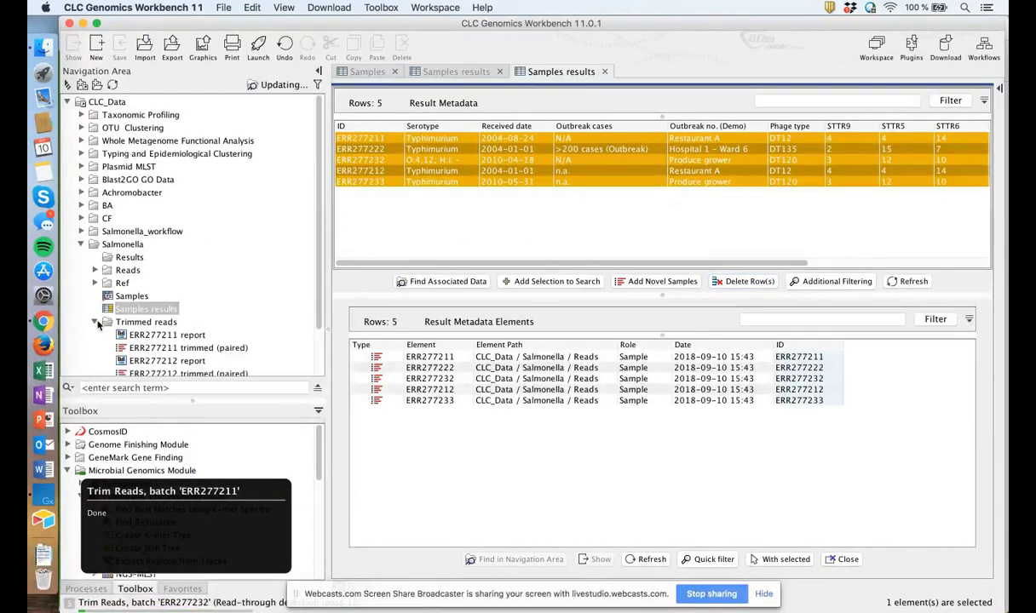
scroll(207, 292, "down", 3)
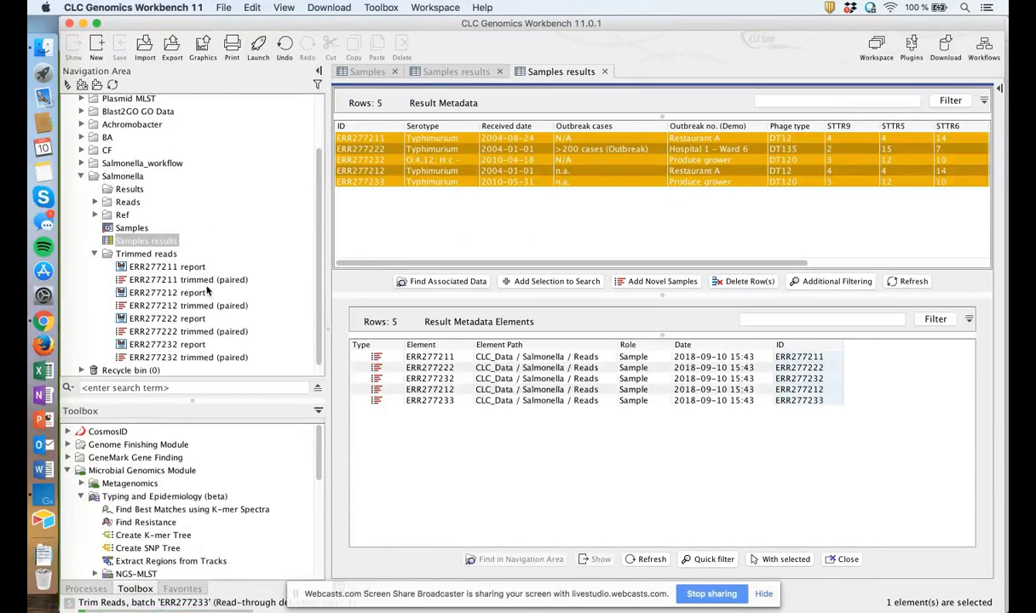
scroll(207, 291, "down", 2)
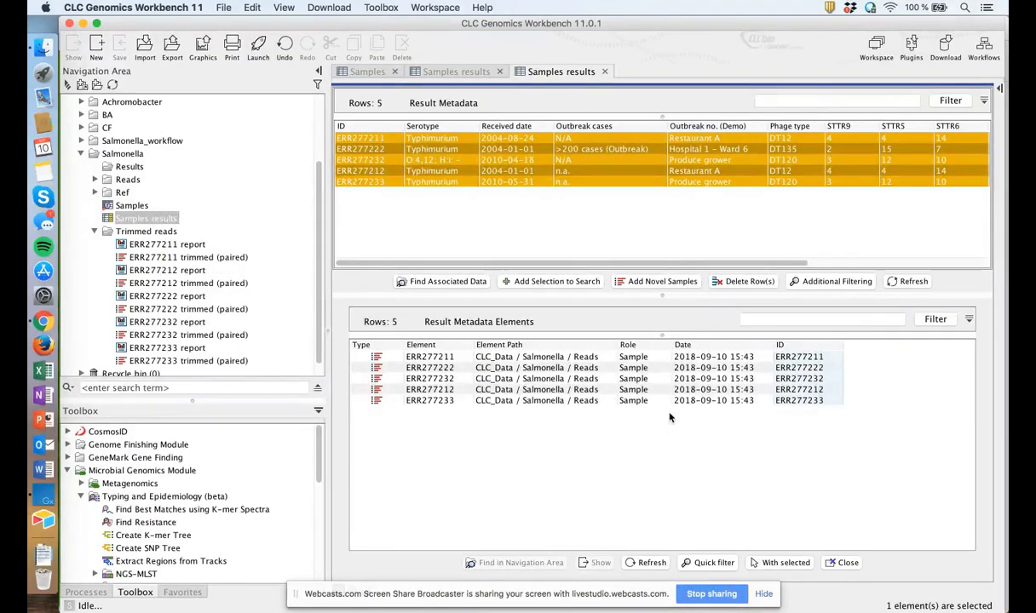
Step: Refresh the Result Metadata Elements list and sort it by Role
left_click(651, 563)
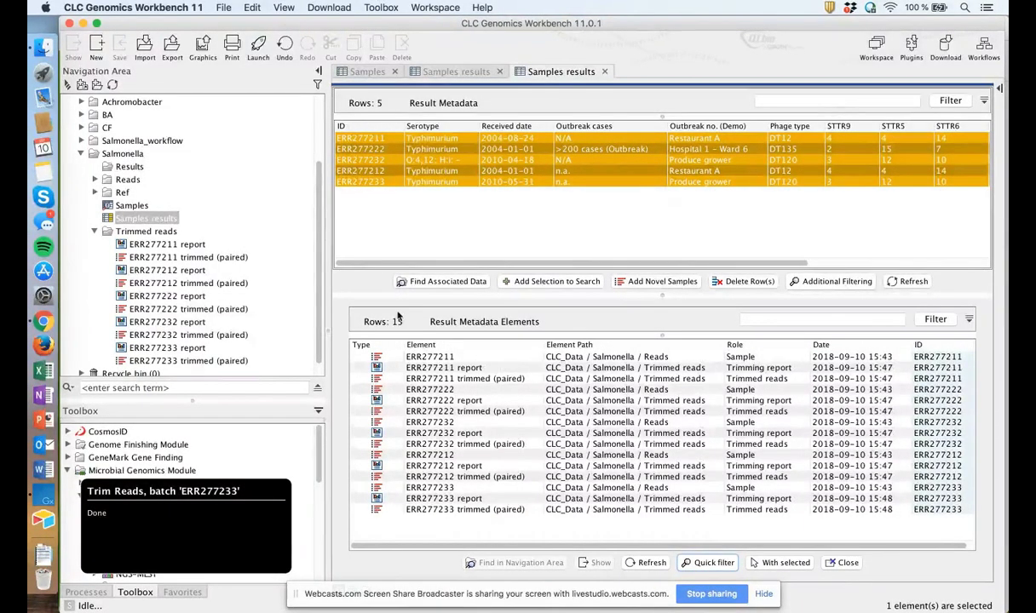
left_click(732, 344)
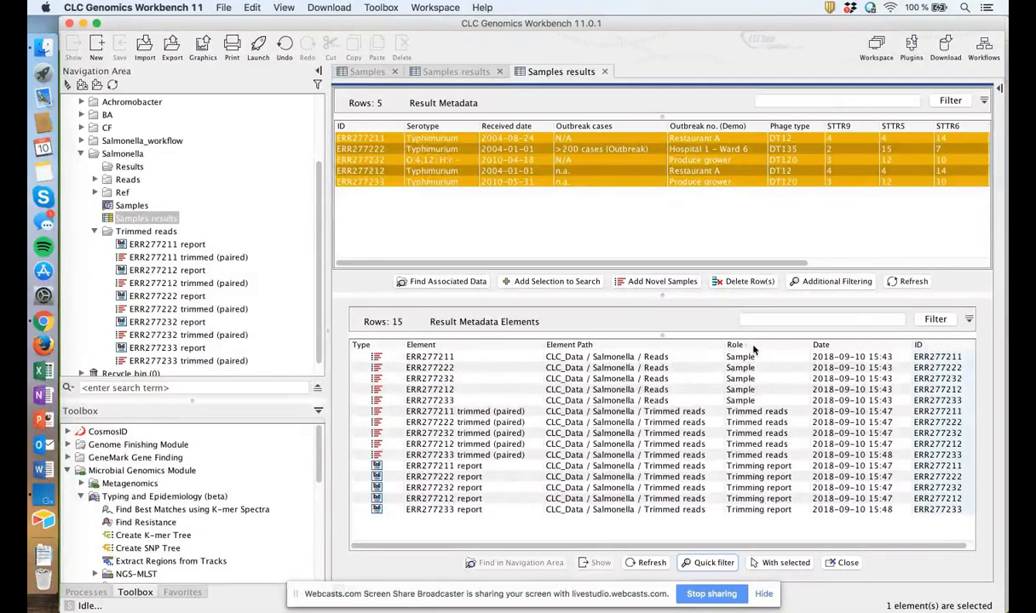
Step: Look over the Trimmed reads elements, and open the ERR277211 trimming report to review its trim summary and read length distribution before closing it
left_click(743, 412)
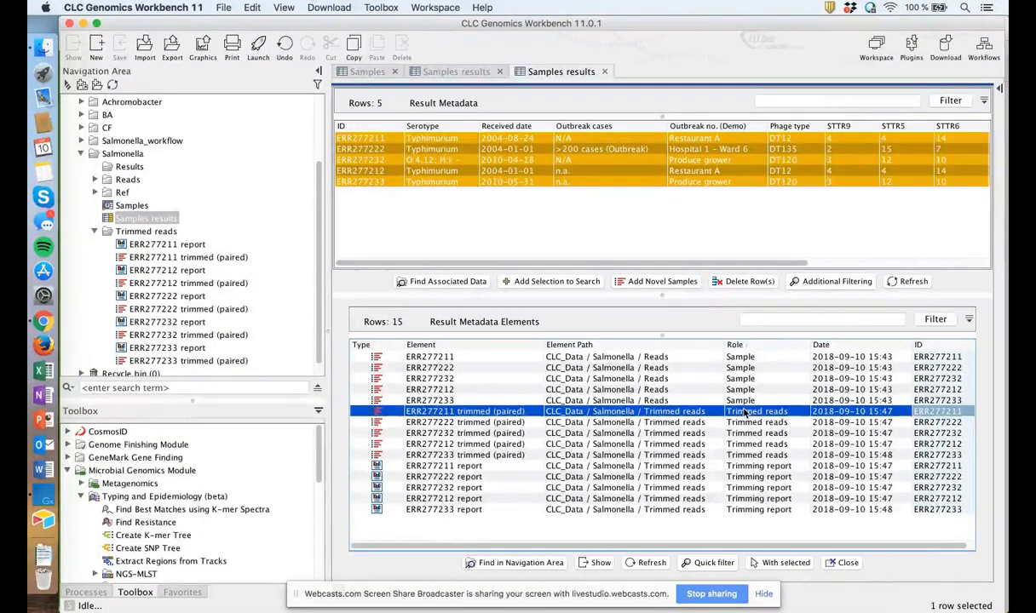
key("shift+Down")
key("shift+Down")
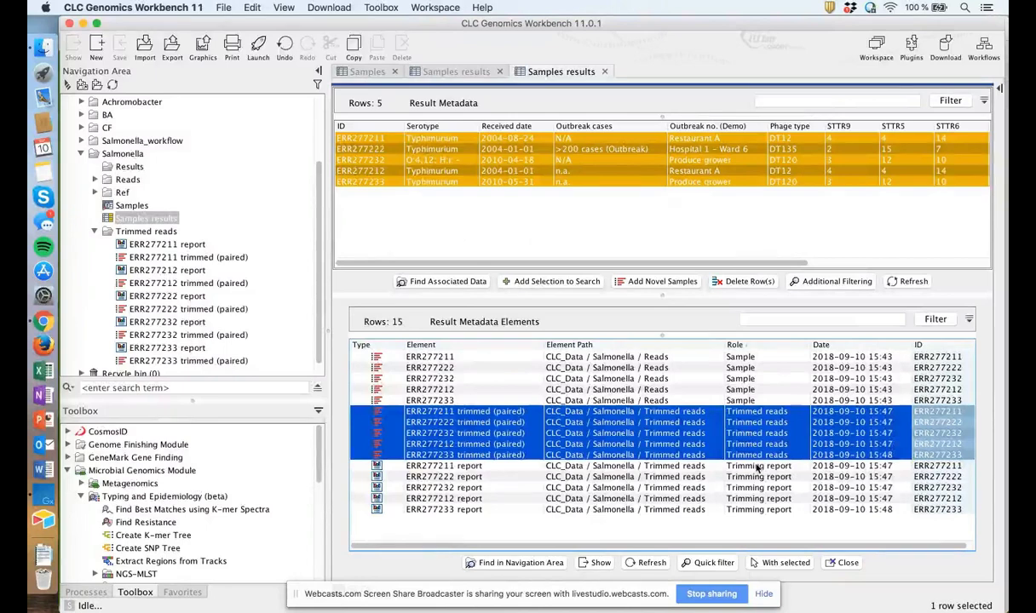
left_click(756, 467)
key("shift+Down")
key("shift+Down")
left_click(755, 467)
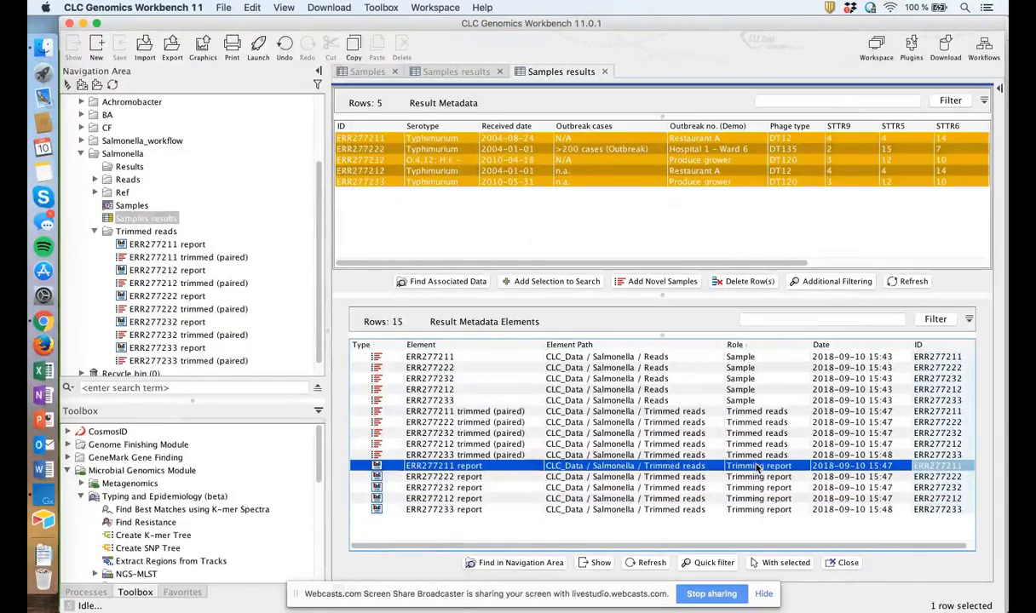
double_click(755, 467)
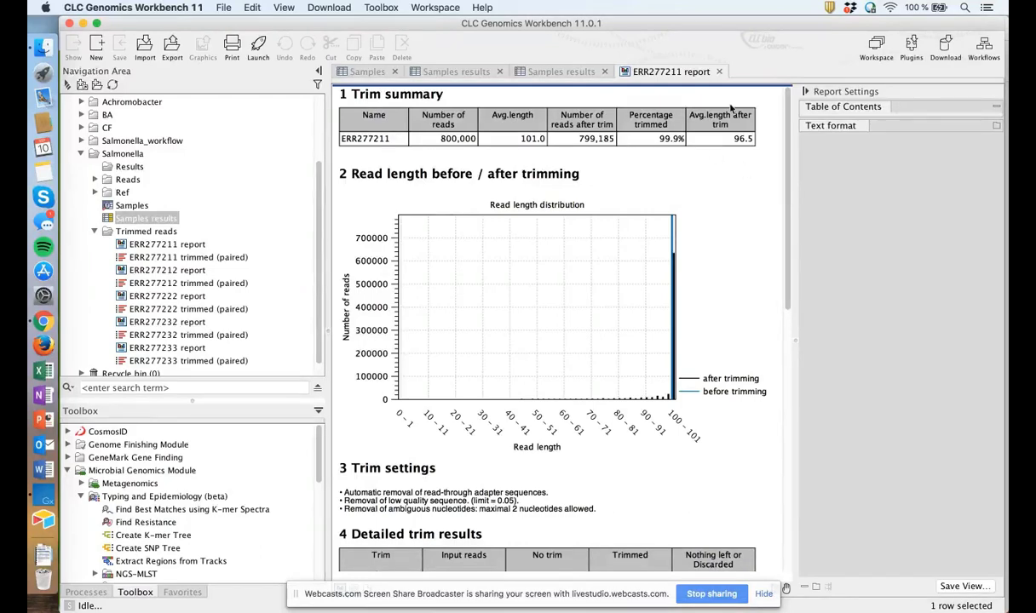
left_click(719, 71)
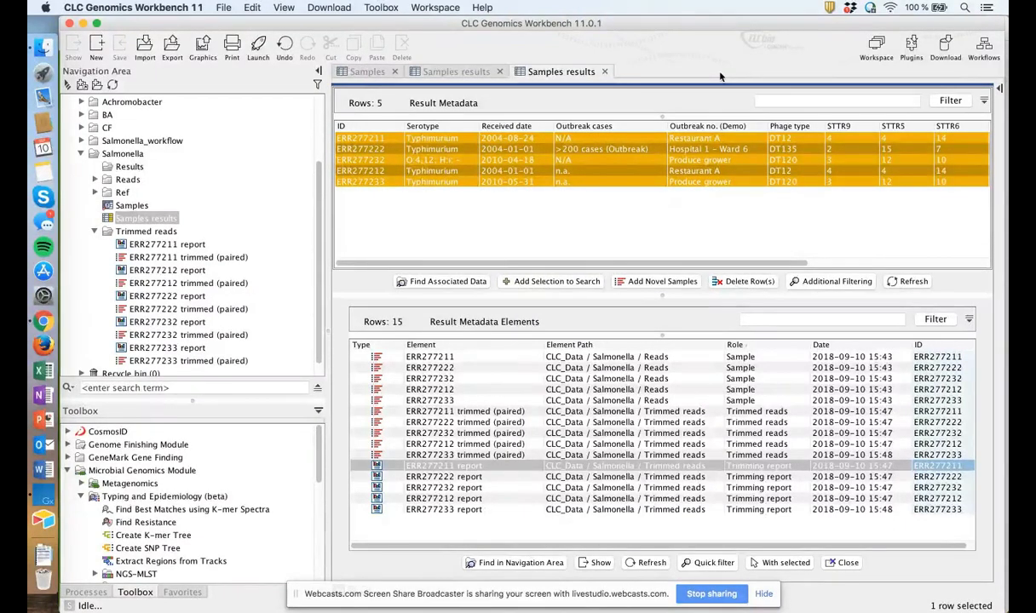
Step: Review the Download Pathogen Reference Database settings under the Taxonomic Analysis databases, and leave without downloading
left_click(94, 231)
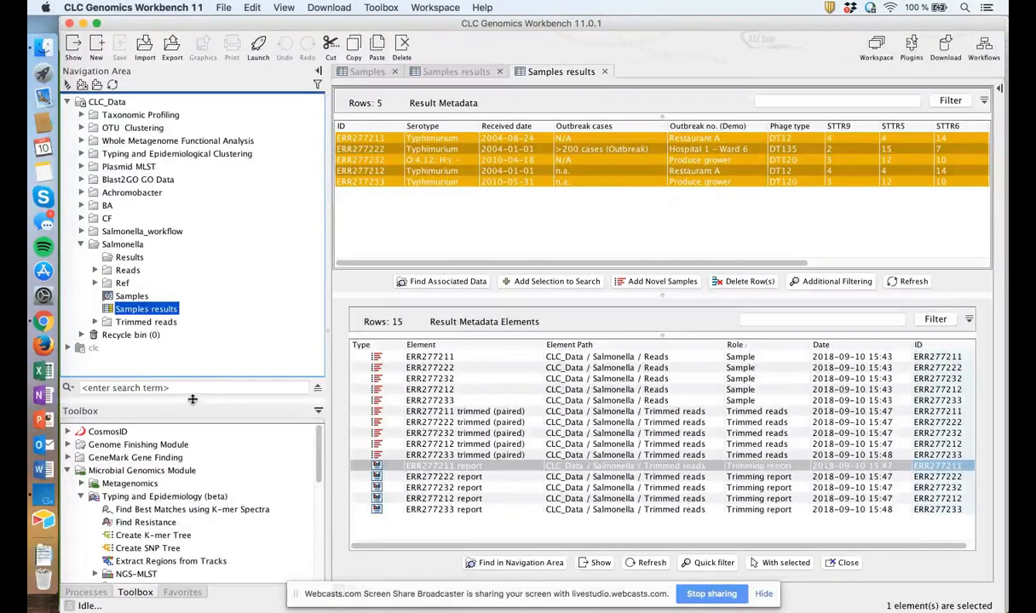
left_click_drag(189, 382, 220, 240)
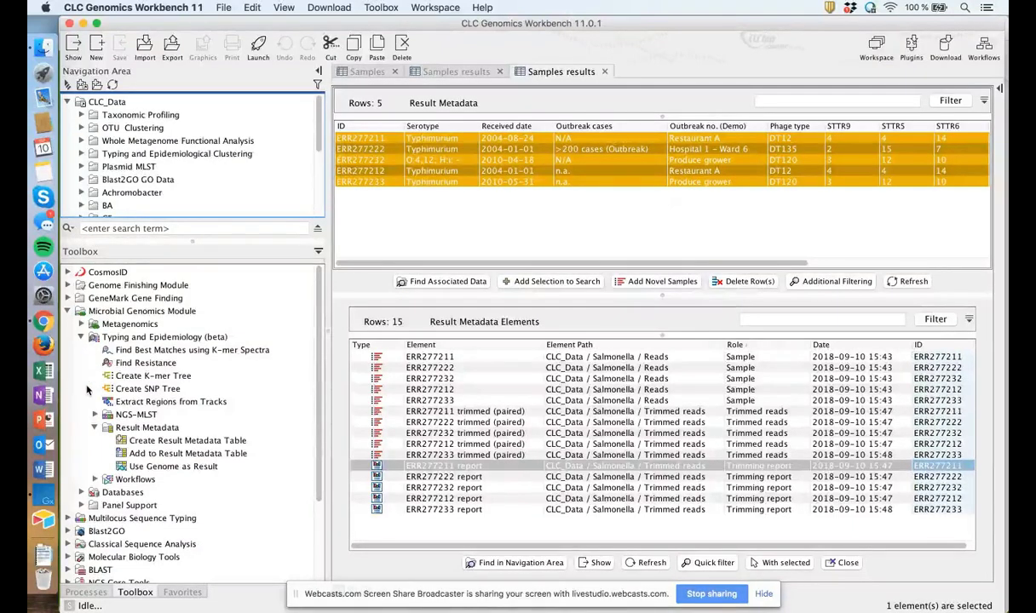
left_click(95, 427)
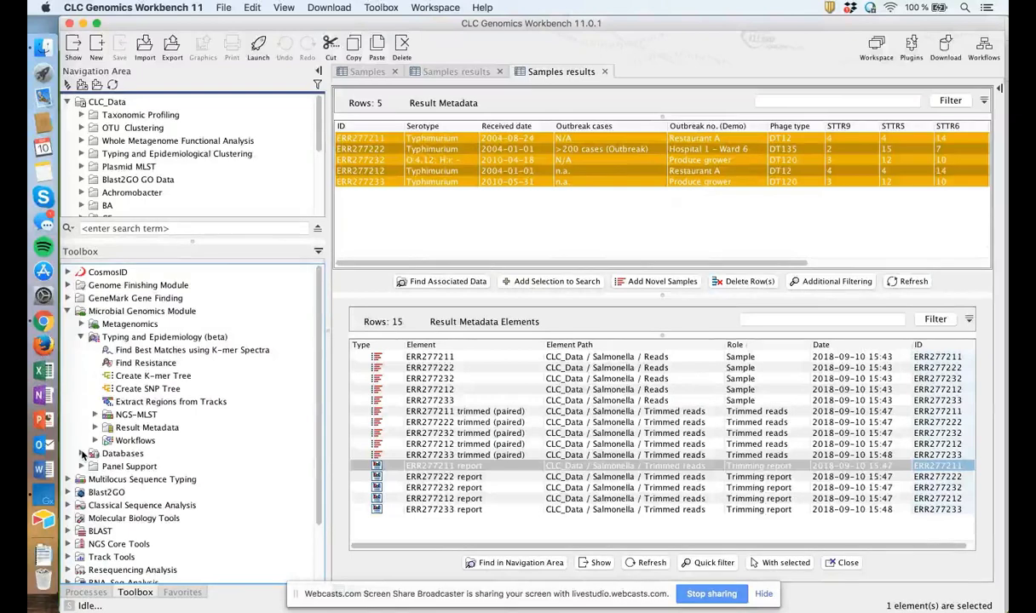
left_click(81, 454)
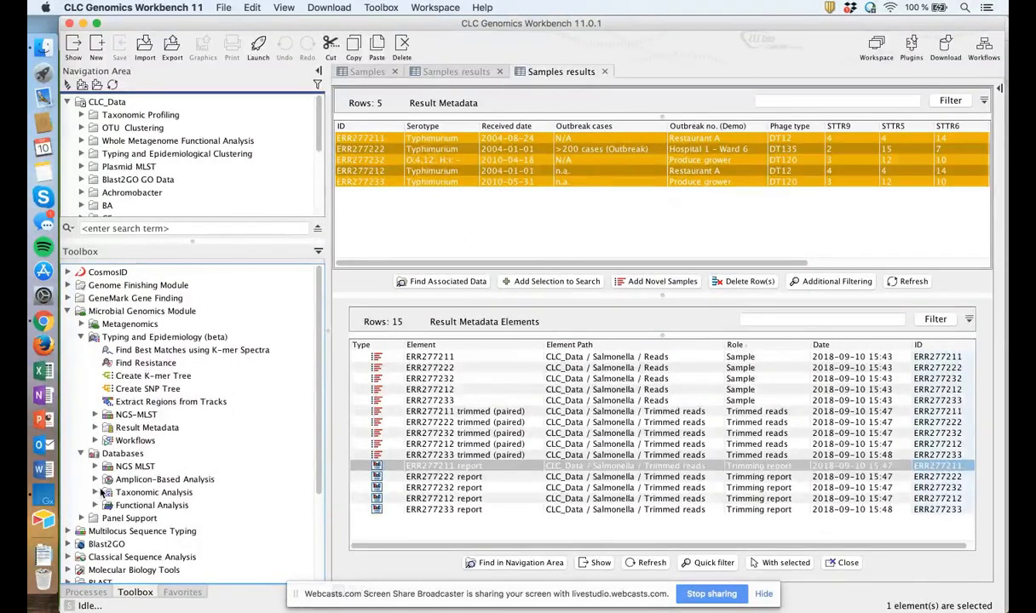
left_click(95, 492)
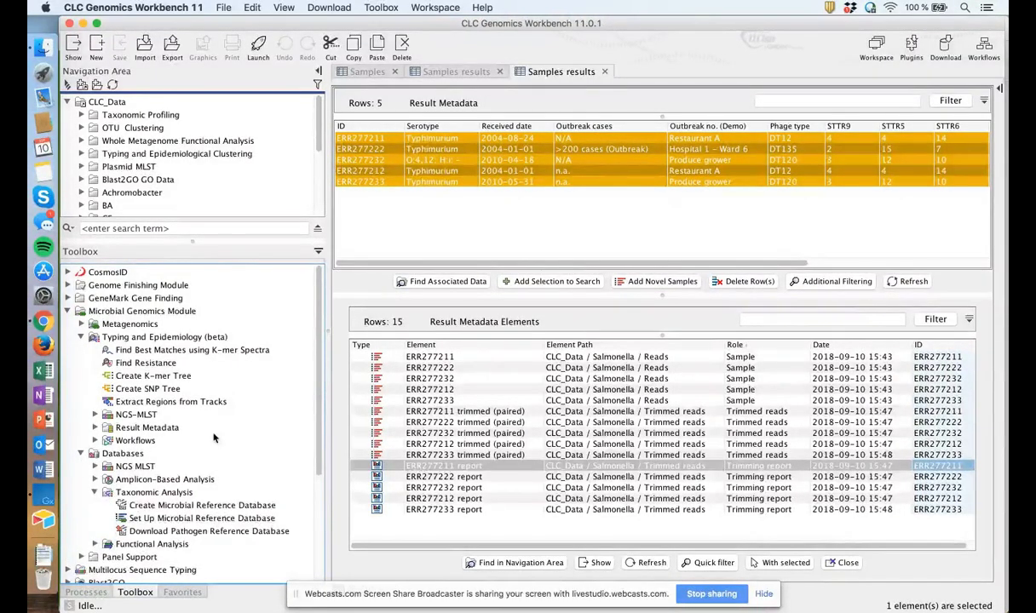
scroll(214, 437, "down", 3)
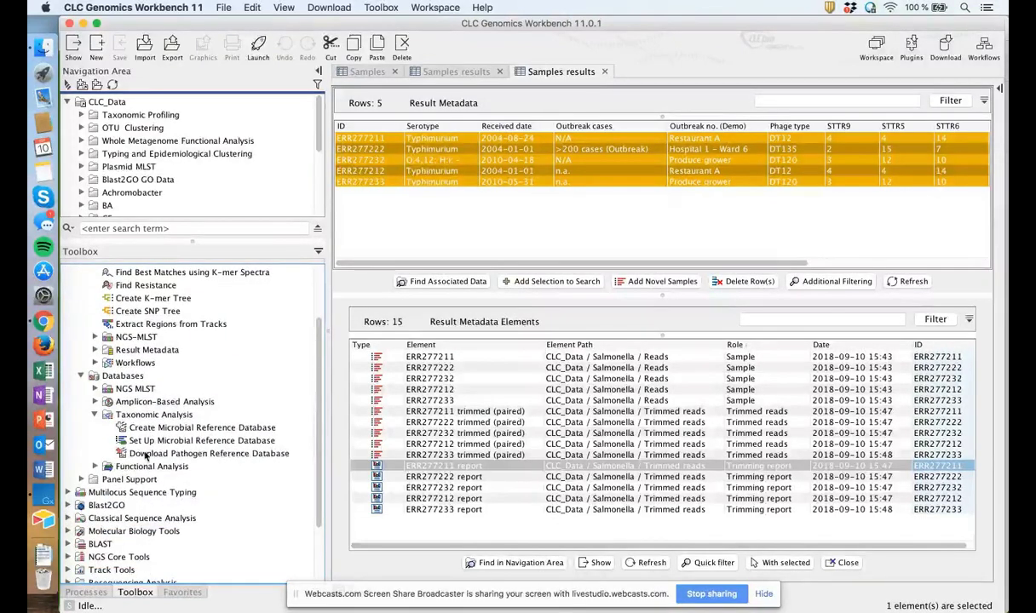
left_click(128, 454)
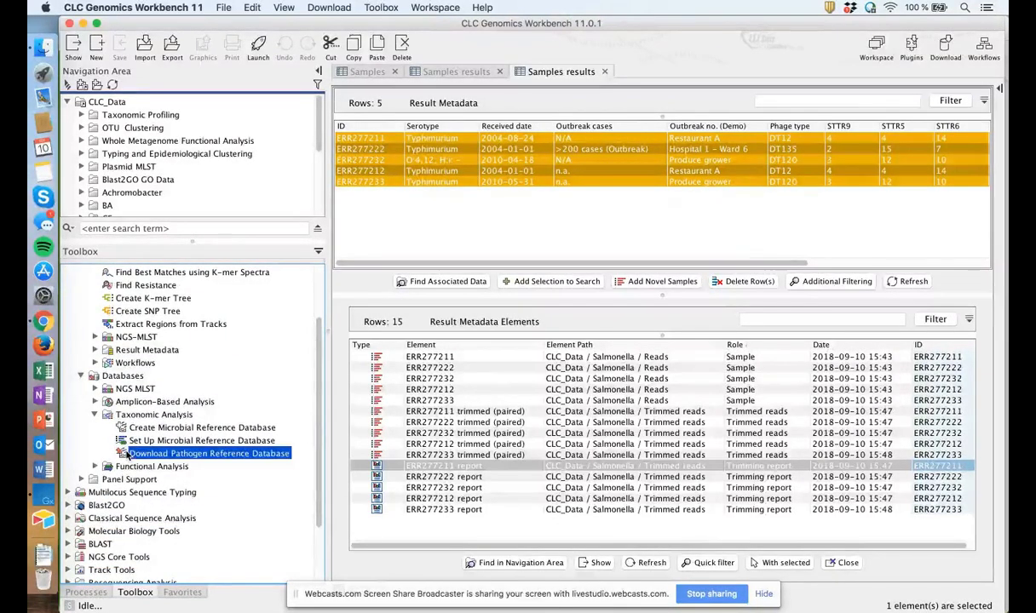
double_click(128, 454)
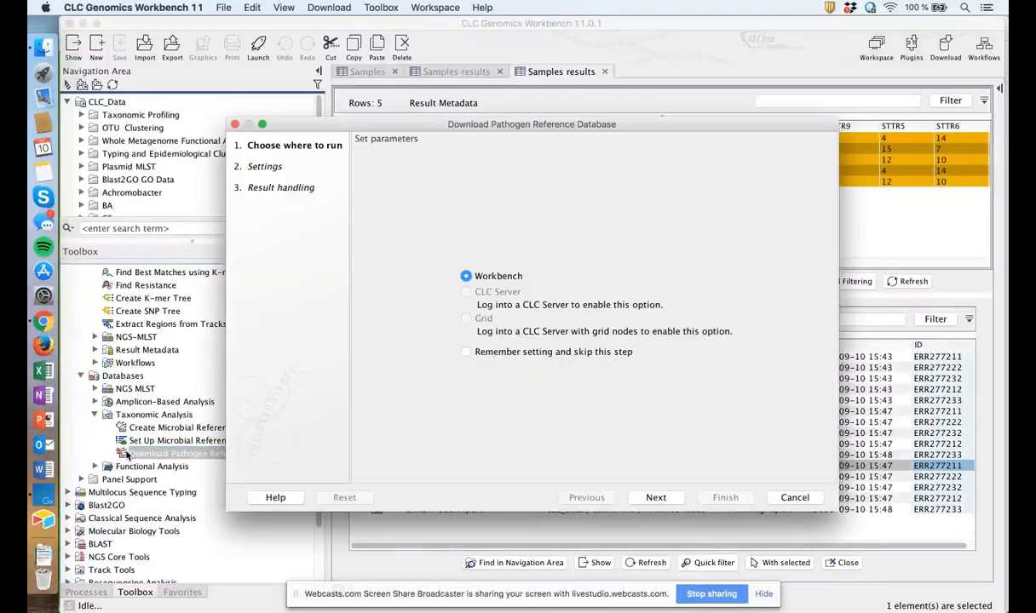
left_click(673, 499)
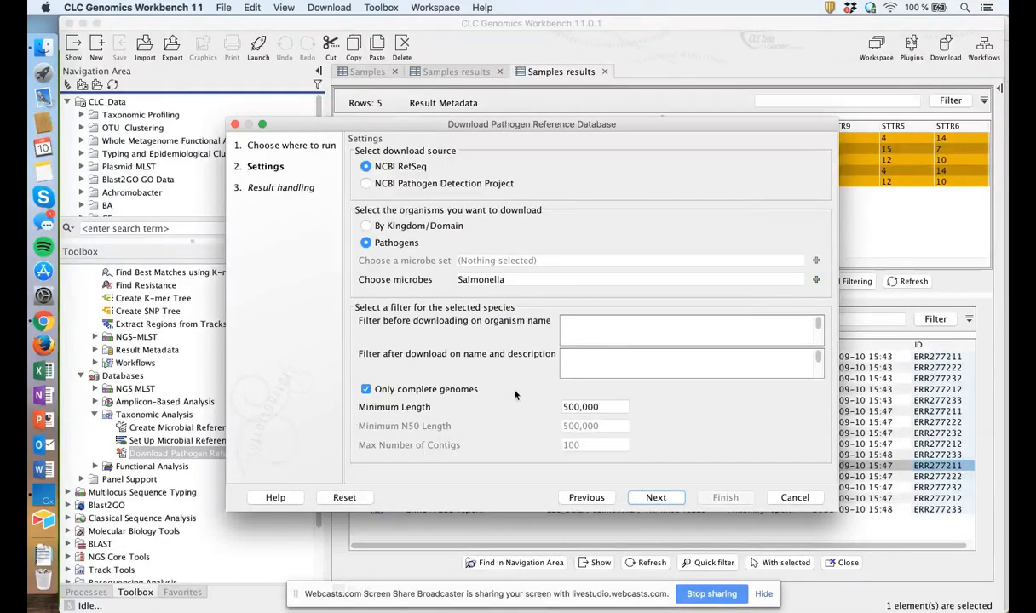
left_click(793, 498)
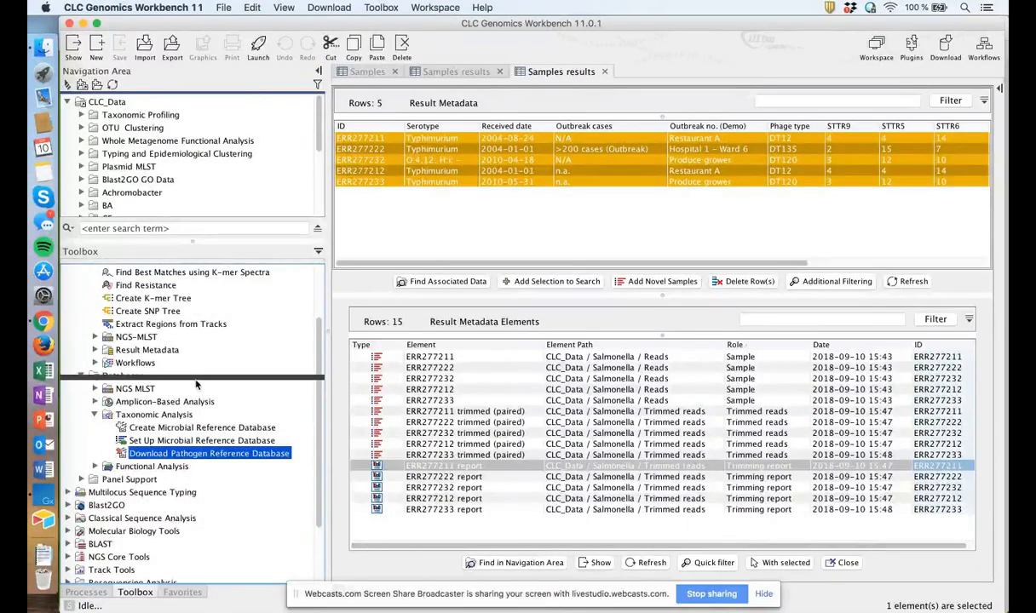
Step: Open the Salmonella references sequence list from the Ref folder to view its sequences, then close it and collapse the folder
left_click_drag(196, 385, 195, 383)
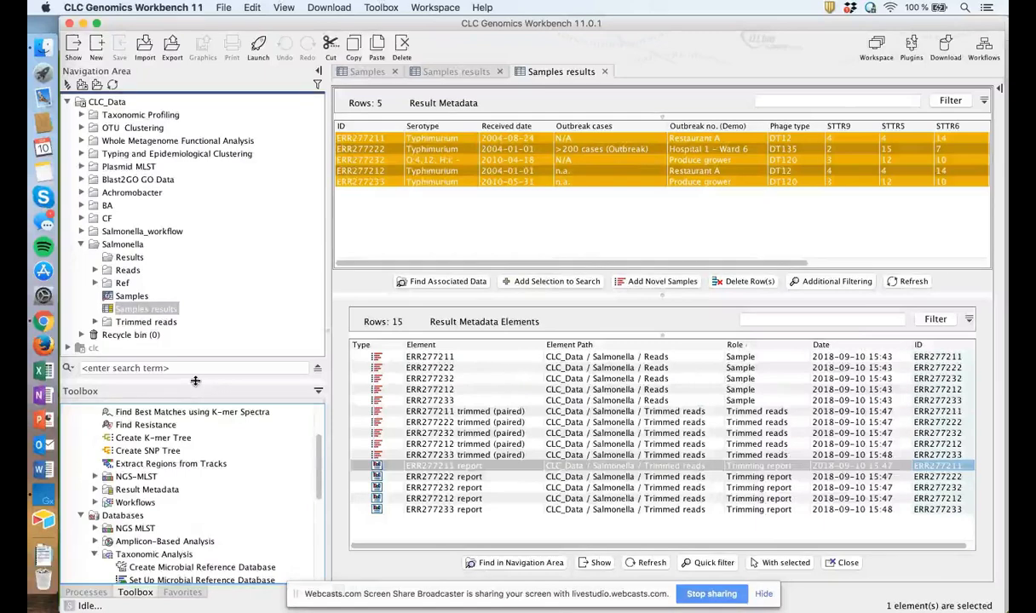
left_click(95, 283)
scroll(149, 281, "down", 3)
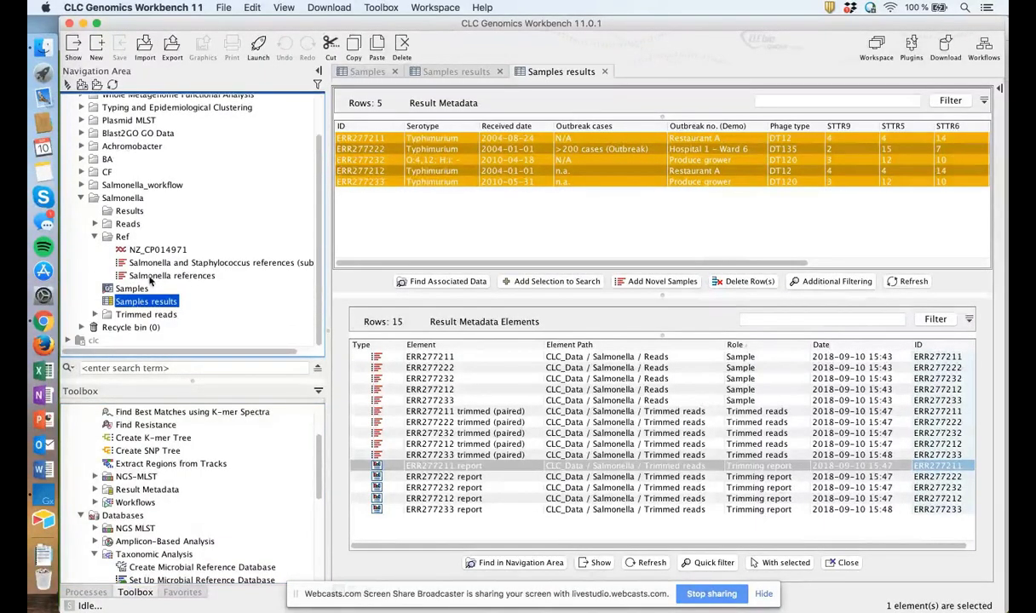
left_click(122, 277)
double_click(136, 276)
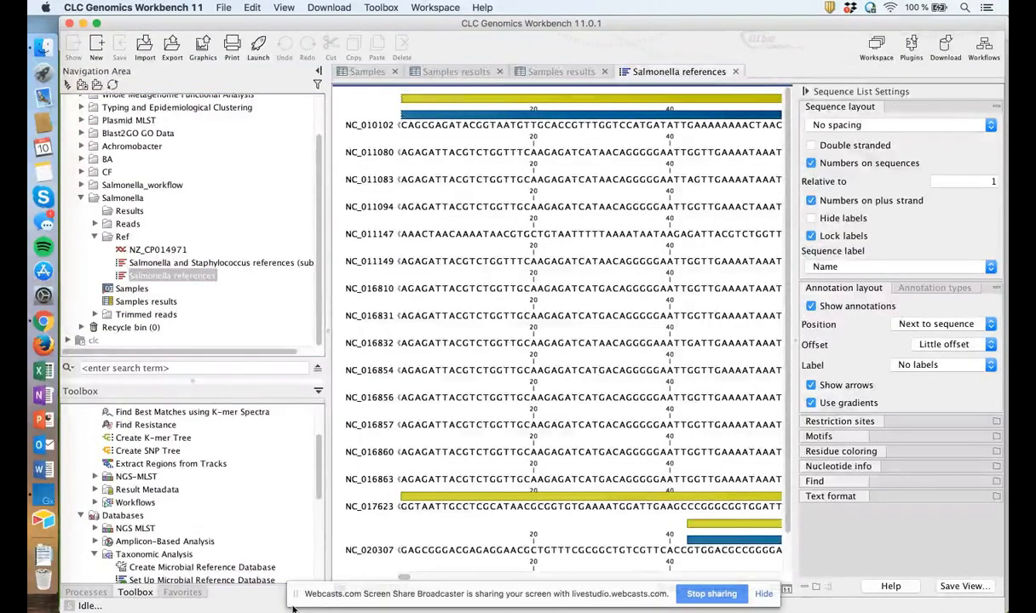
left_click(735, 73)
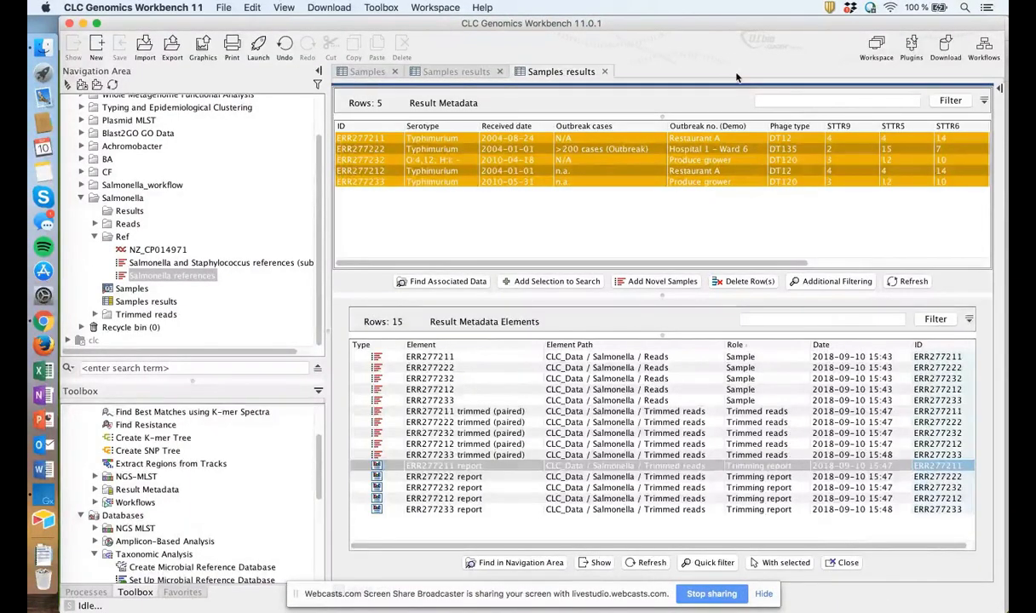
left_click(94, 236)
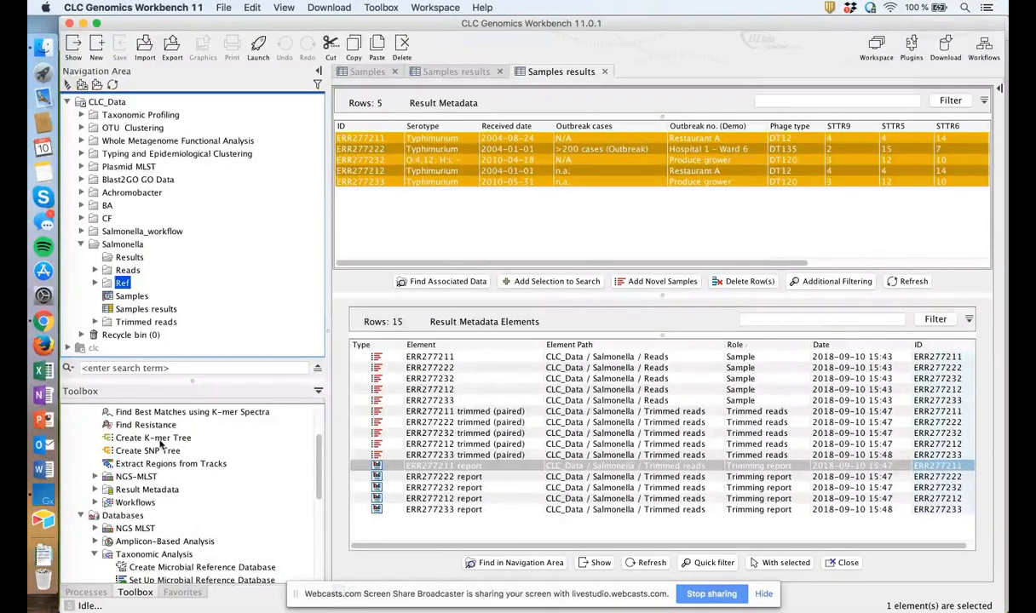
Step: Start Find Best Matches using K-mer Spectra on the Workbench with the five trimmed paired read sets as input in batch mode
left_click(82, 517)
scroll(119, 452, "up", 2)
left_click(124, 439)
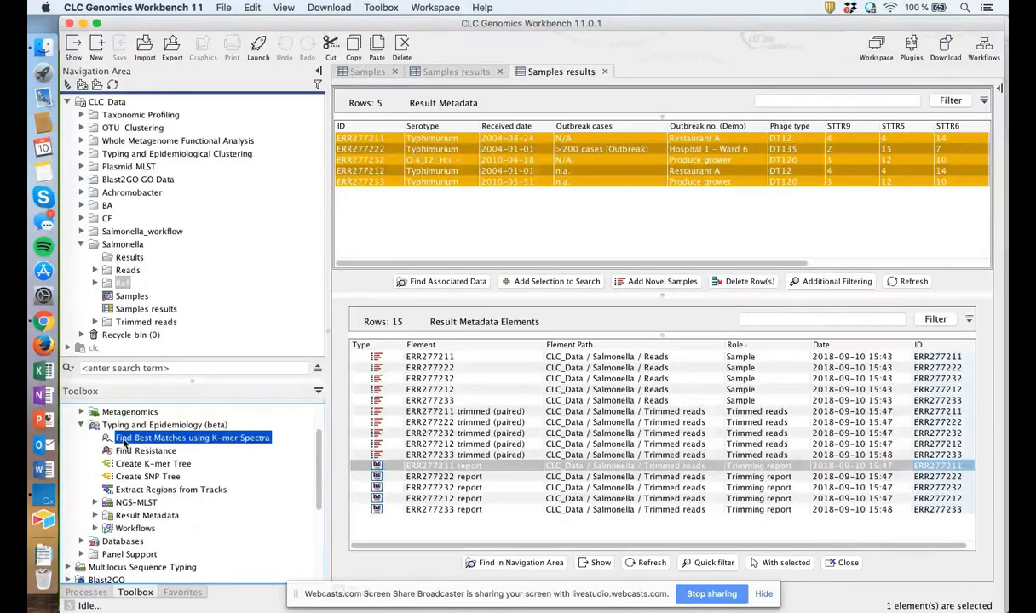
double_click(125, 439)
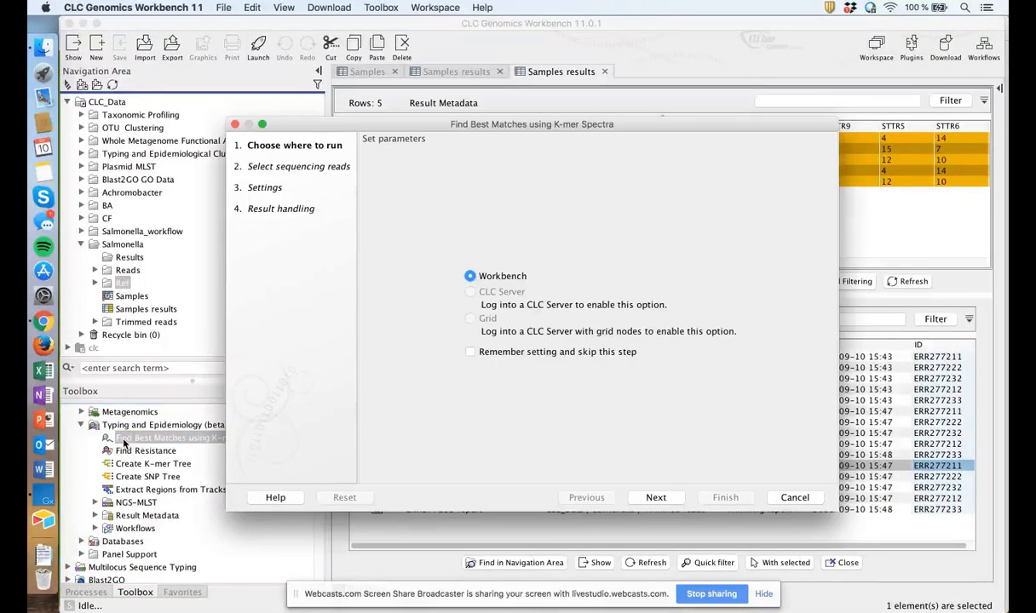
left_click(655, 497)
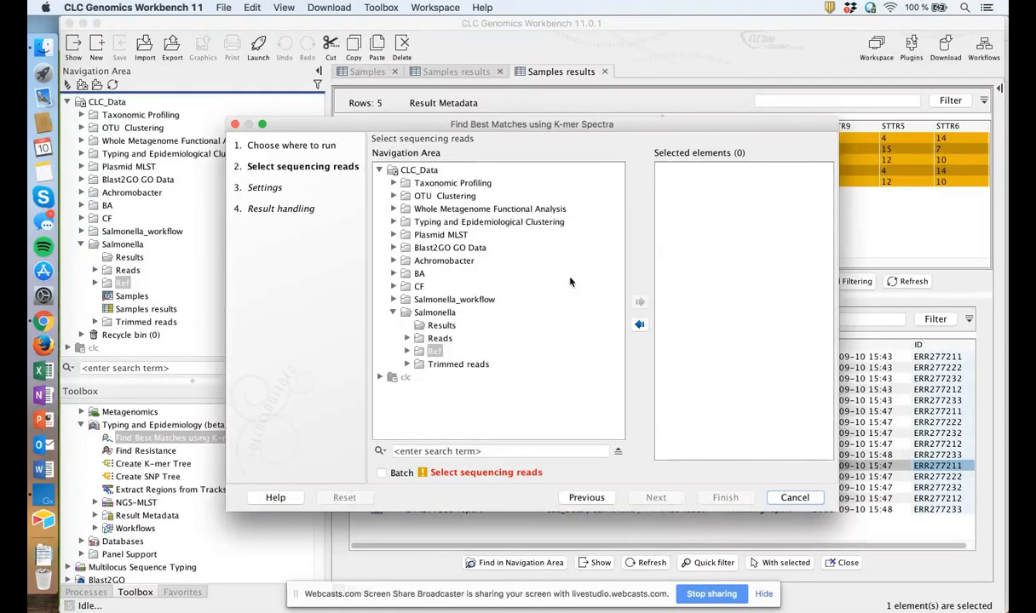
left_click(408, 364)
left_click(465, 377)
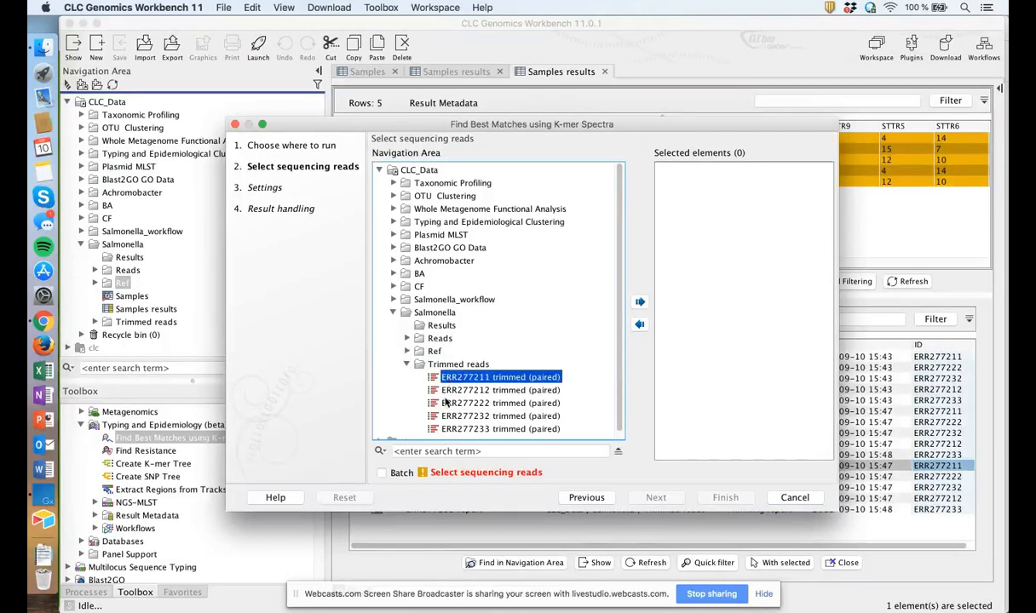
left_click(447, 429, "shift")
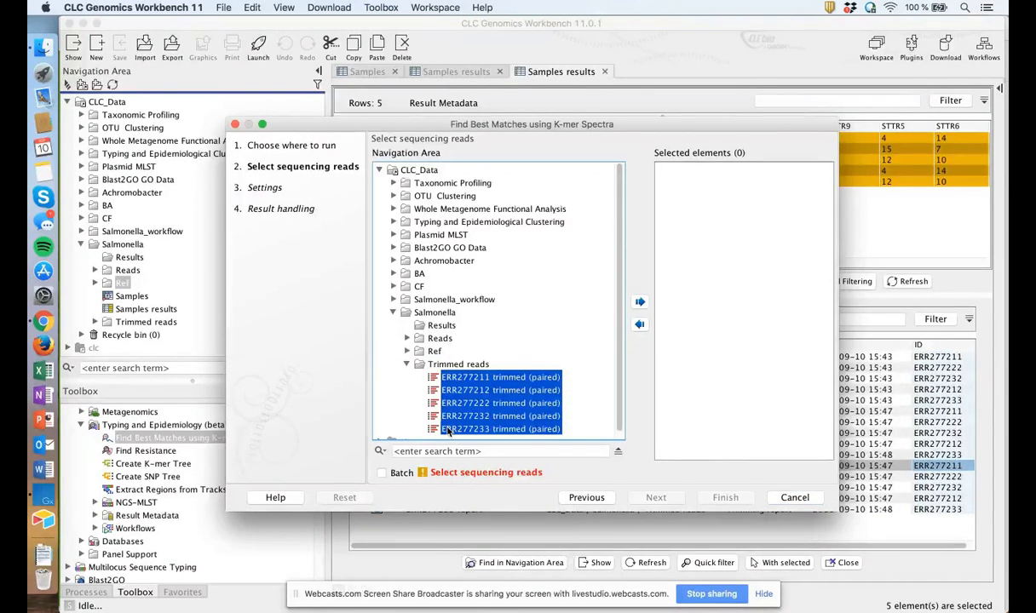
left_click(640, 302)
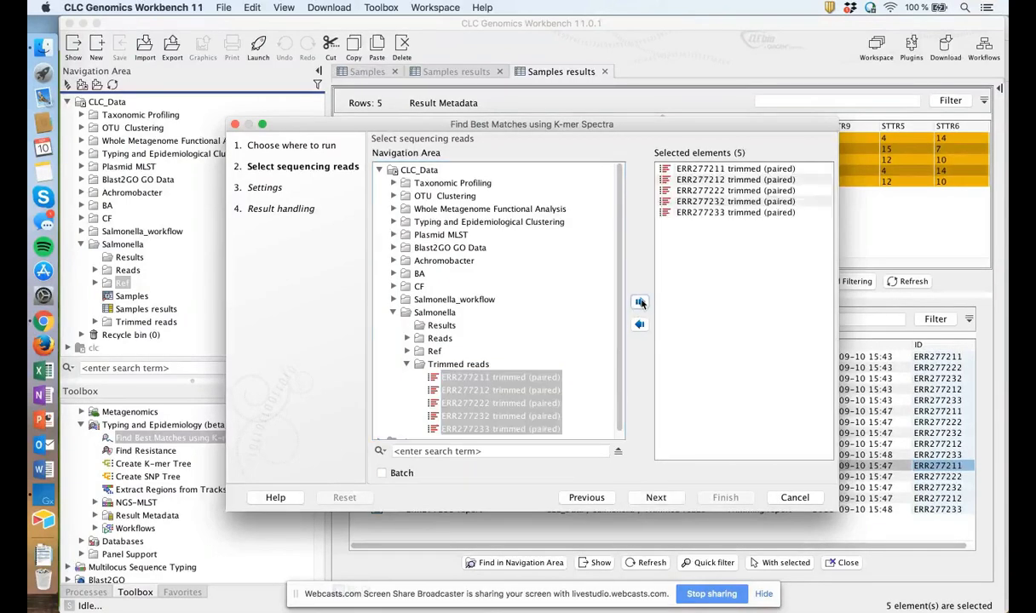
left_click(382, 474)
left_click(656, 498)
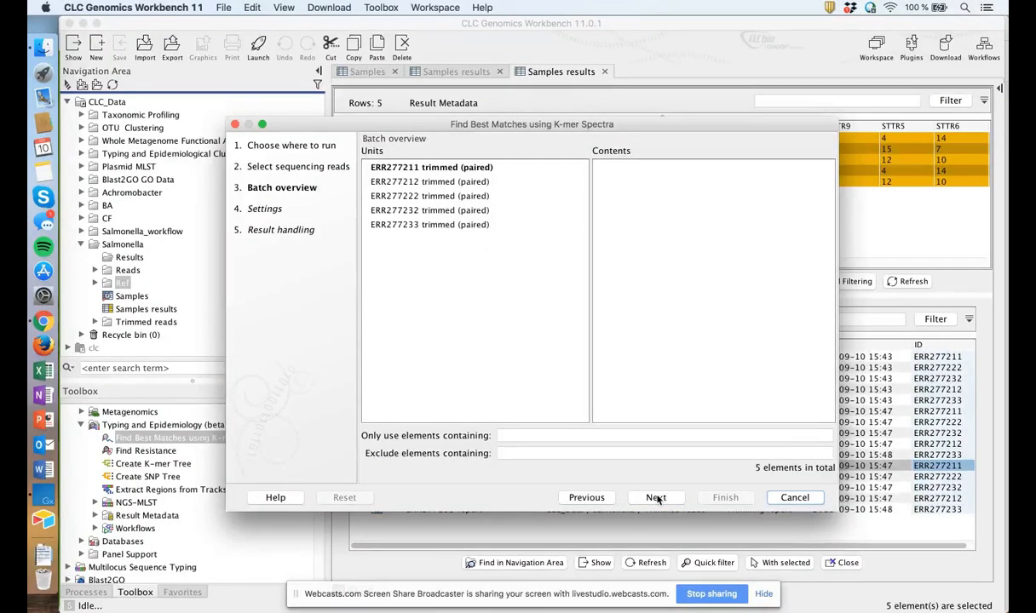
left_click(656, 498)
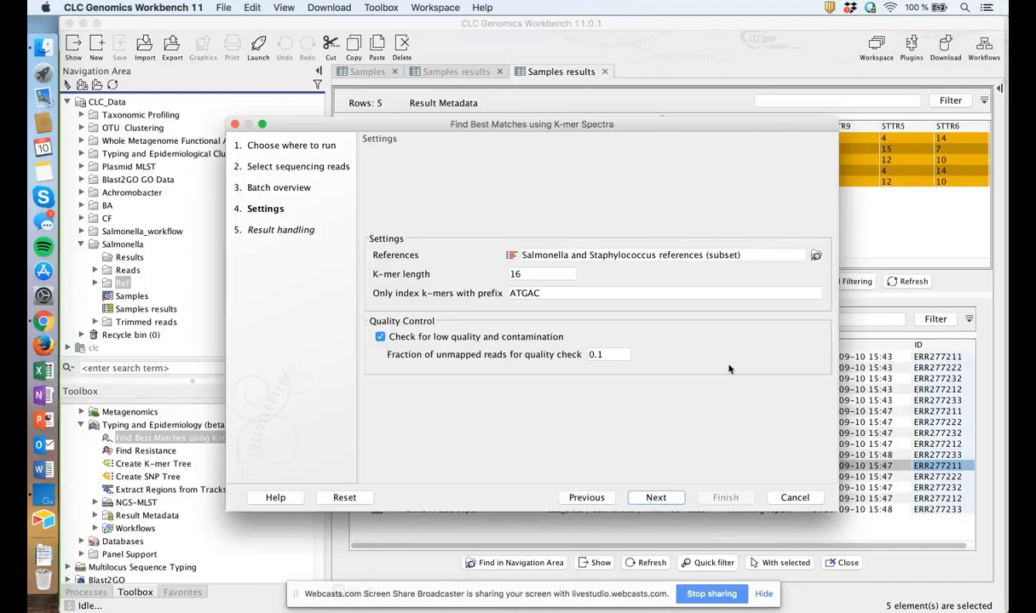
Step: Replace the selected references with Salmonella and Staphylococcus references (subset) from the Ref folder
left_click(815, 256)
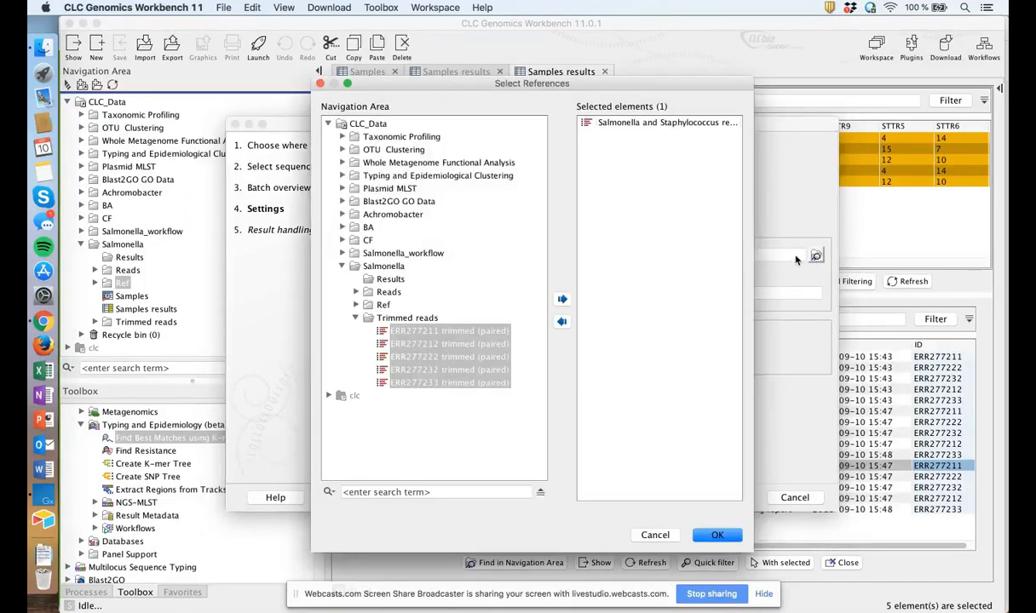
left_click(614, 123)
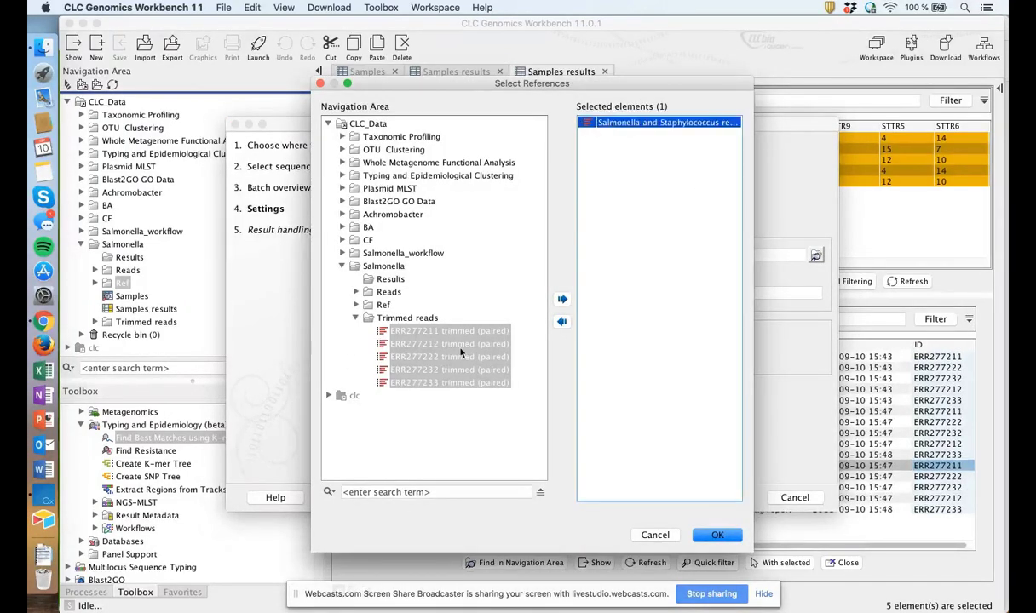
left_click(355, 318)
left_click(562, 322)
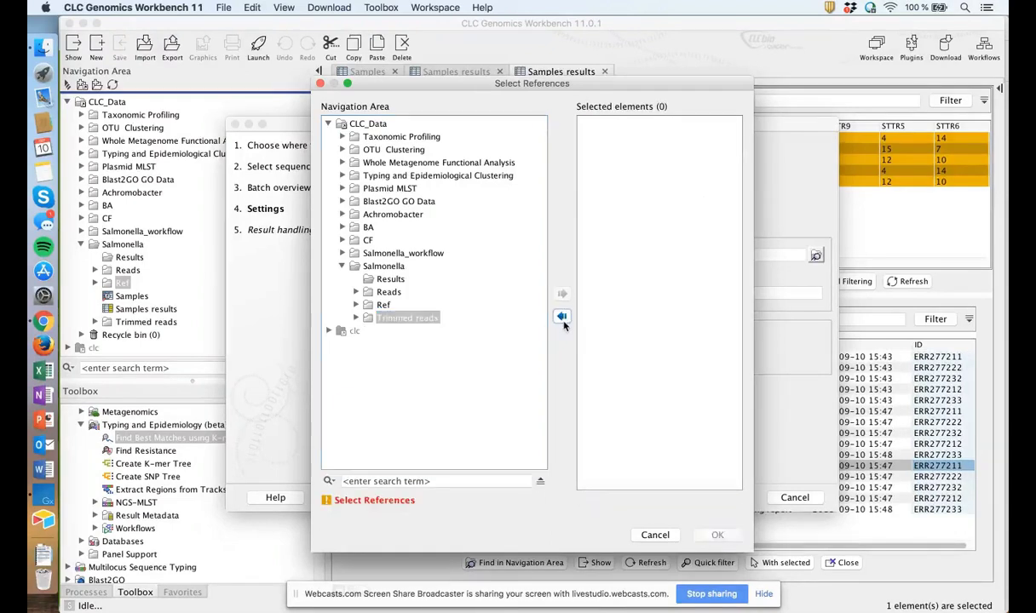
left_click(356, 304)
left_click(460, 330)
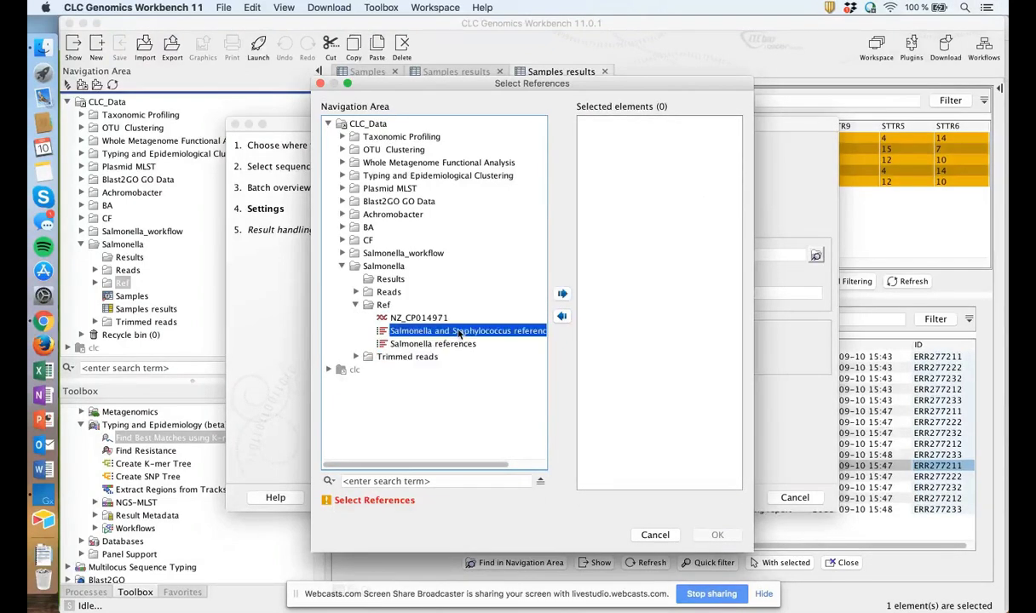
left_click(562, 298)
left_click(714, 535)
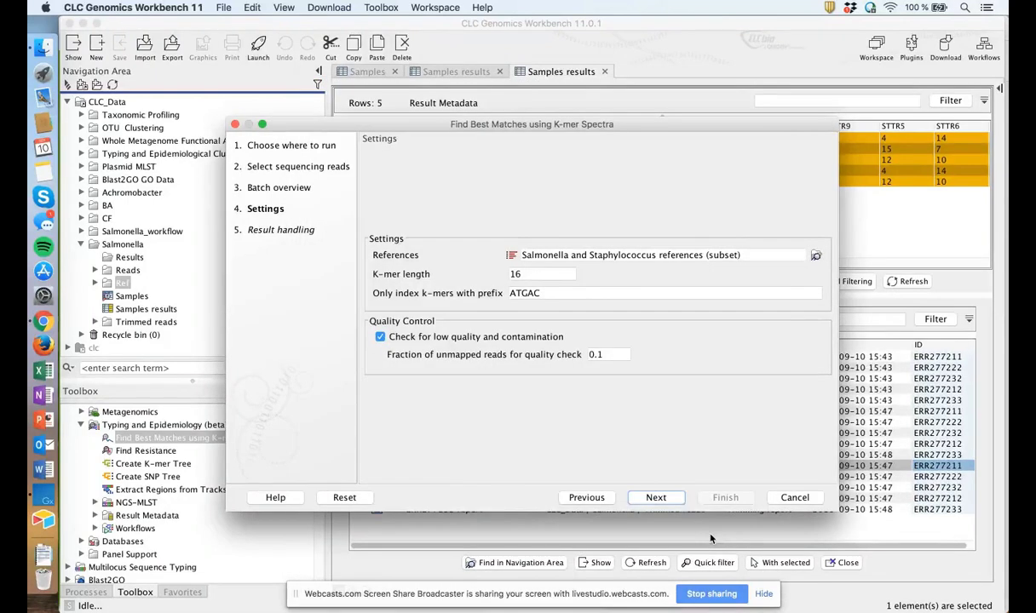
Step: Run the analysis with its results saved to a new TaxPId folder inside the Salmonella Results folder
left_click(656, 498)
left_click(656, 498)
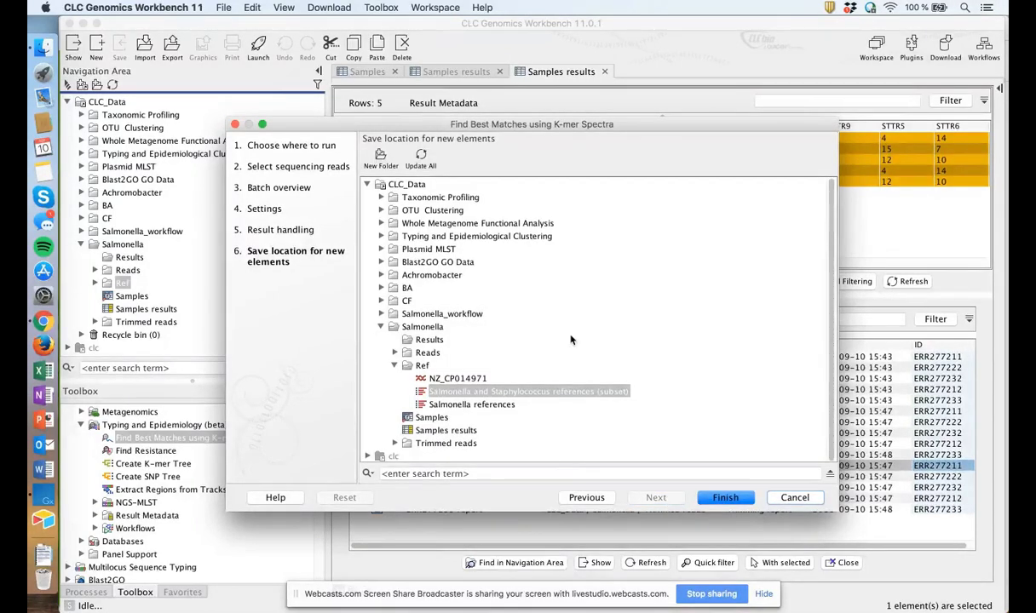
left_click(393, 338)
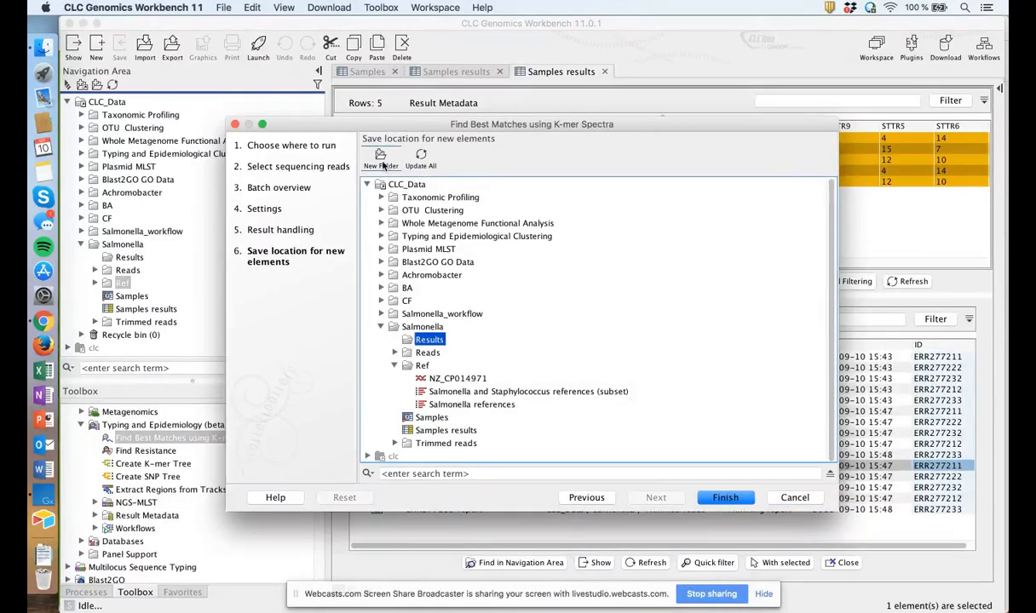
left_click(381, 162)
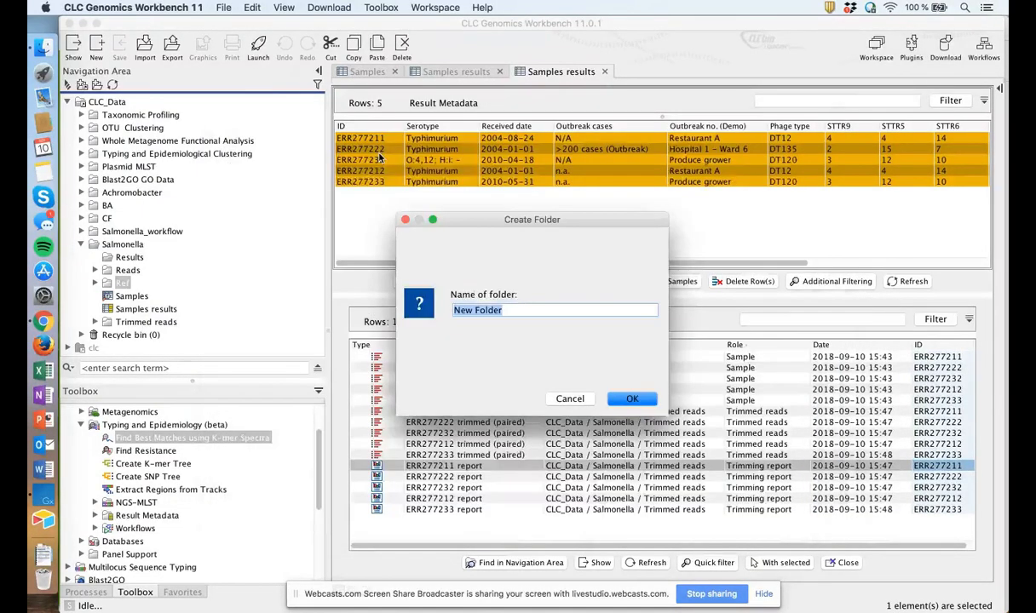
type("Tax")
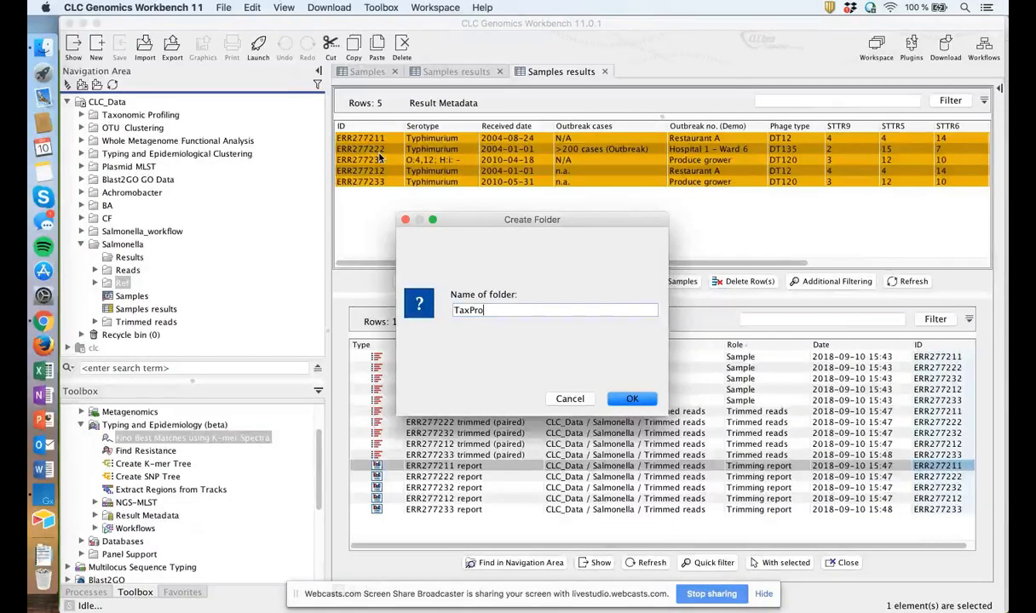
type("P")
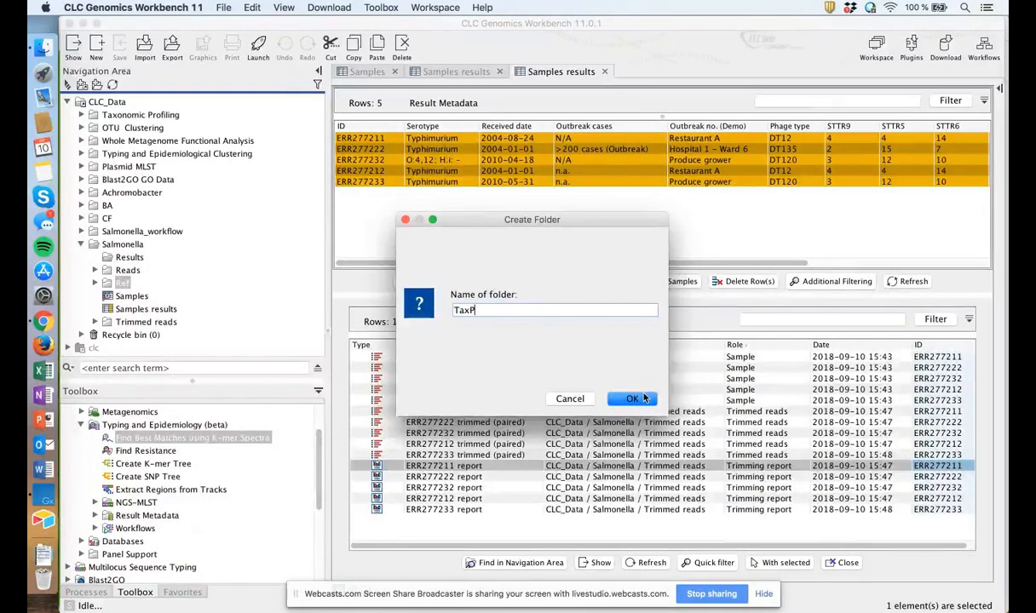
type("Id")
left_click(631, 399)
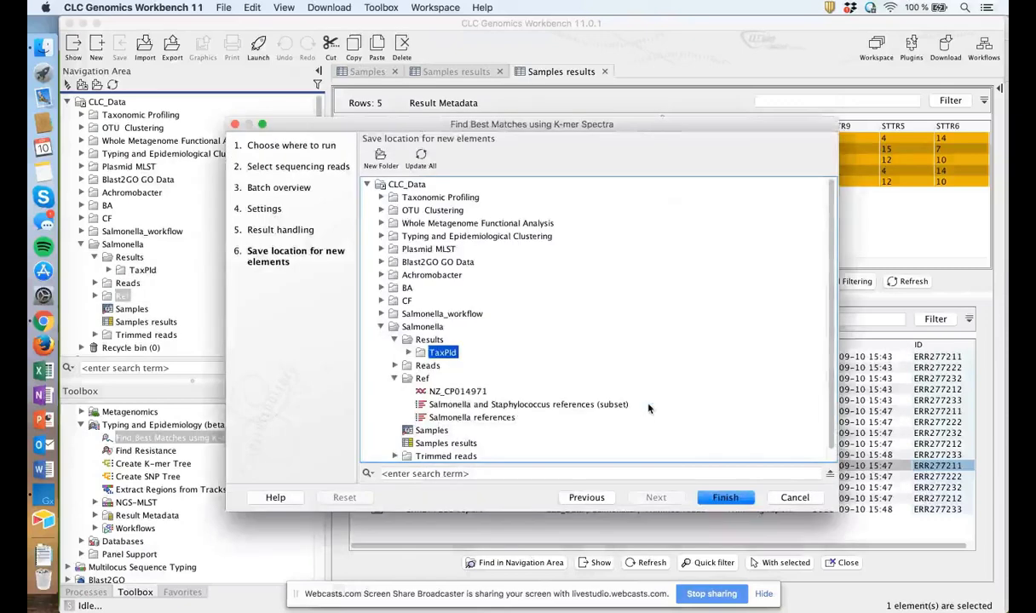
left_click(731, 498)
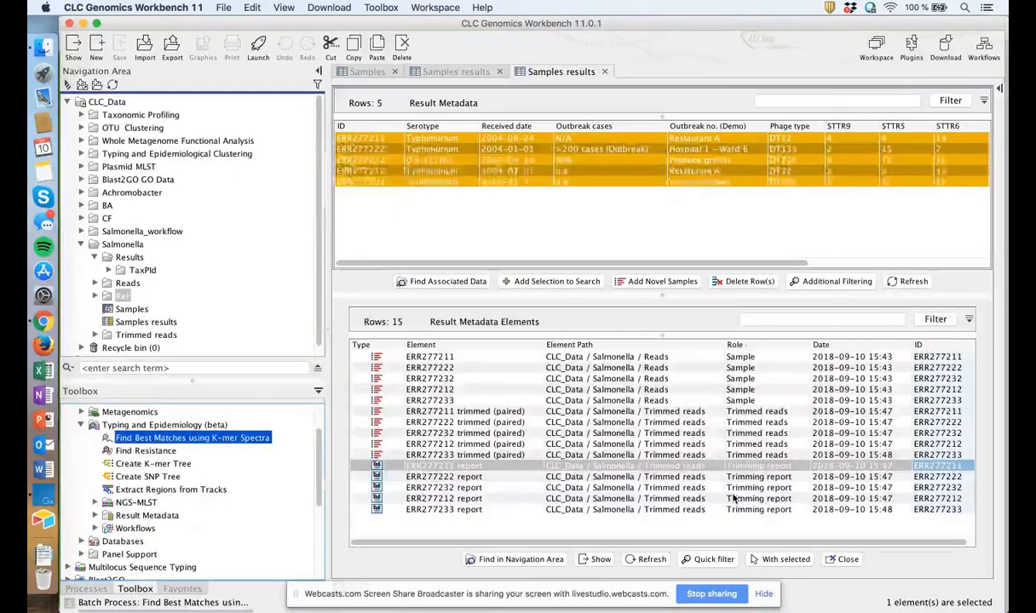
Step: Enlarge the Toolbox area, show the running processes and remove the finished ones from the list
left_click_drag(193, 385, 196, 296)
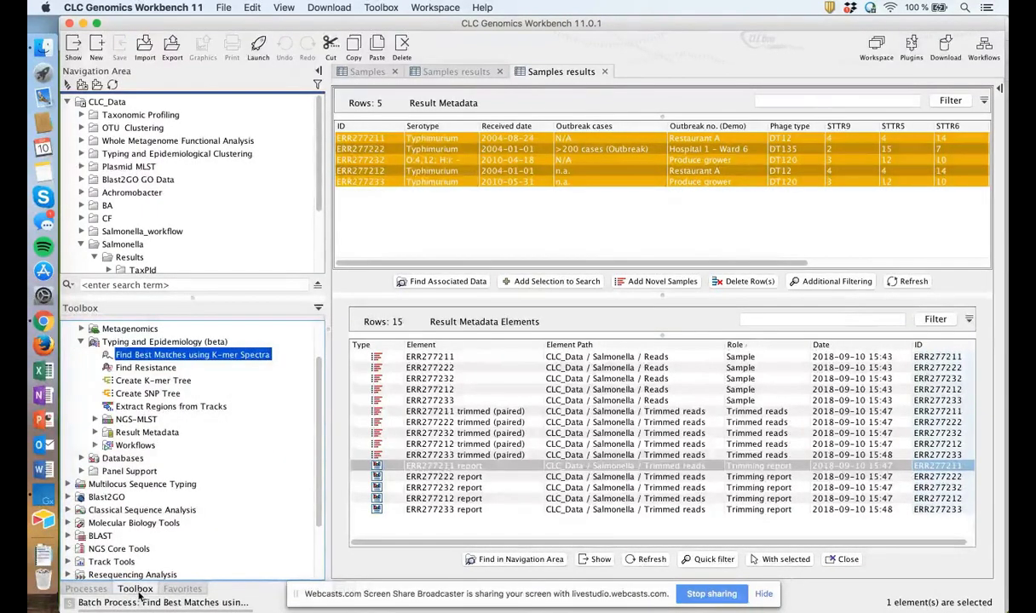
left_click(90, 589)
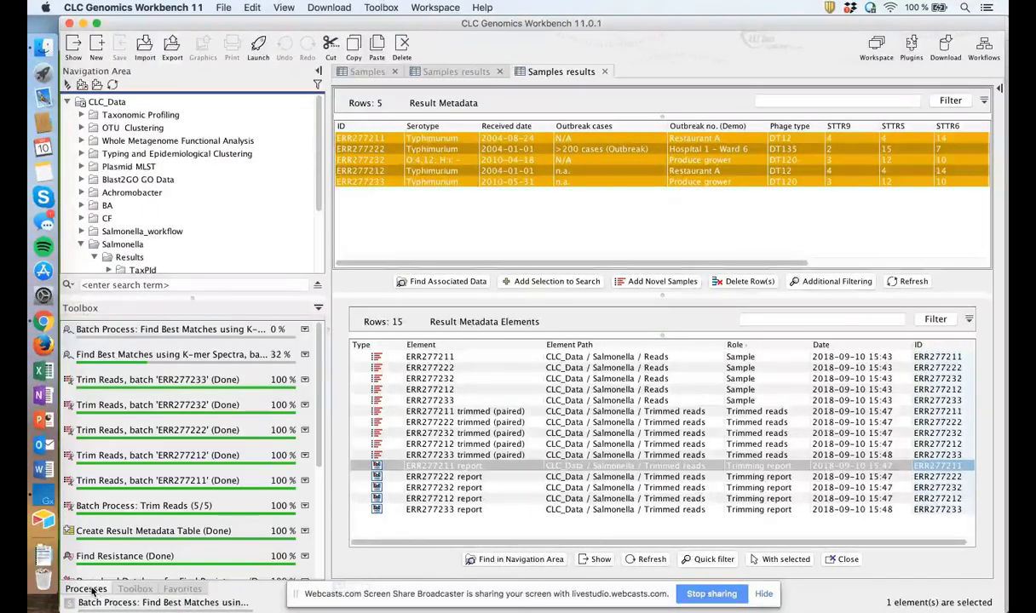
right_click(224, 511)
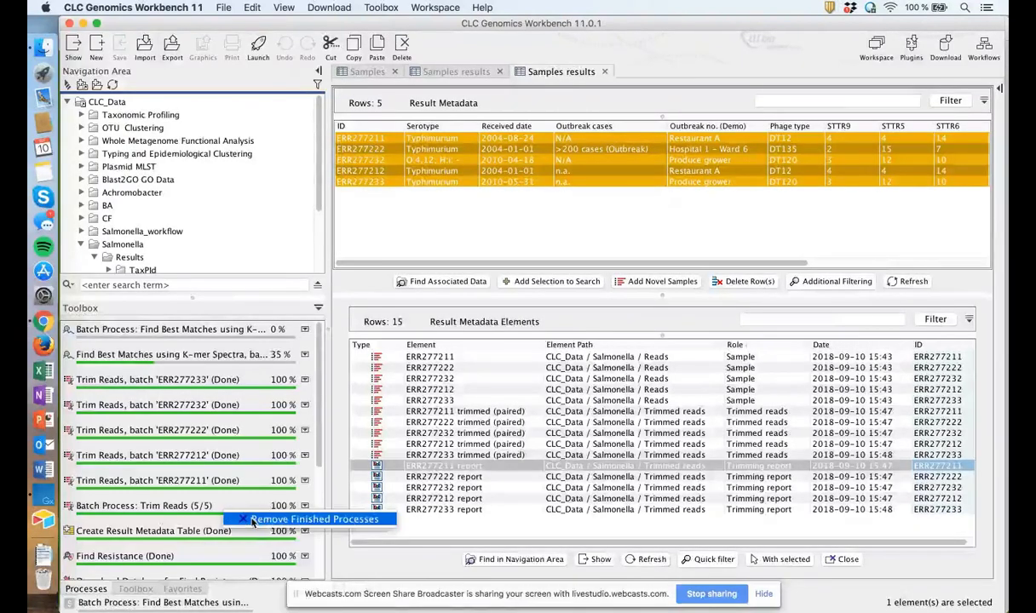
left_click(253, 520)
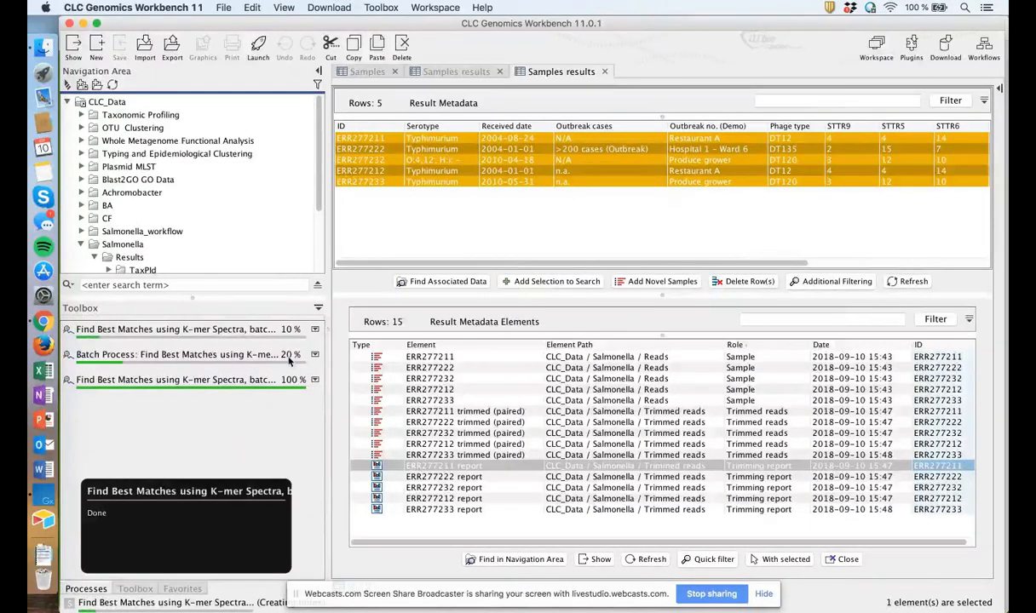
Step: Refresh the Result Metadata Elements and review the ERR277211 trimmed (paired) quality report, closing it when done
left_click(652, 560)
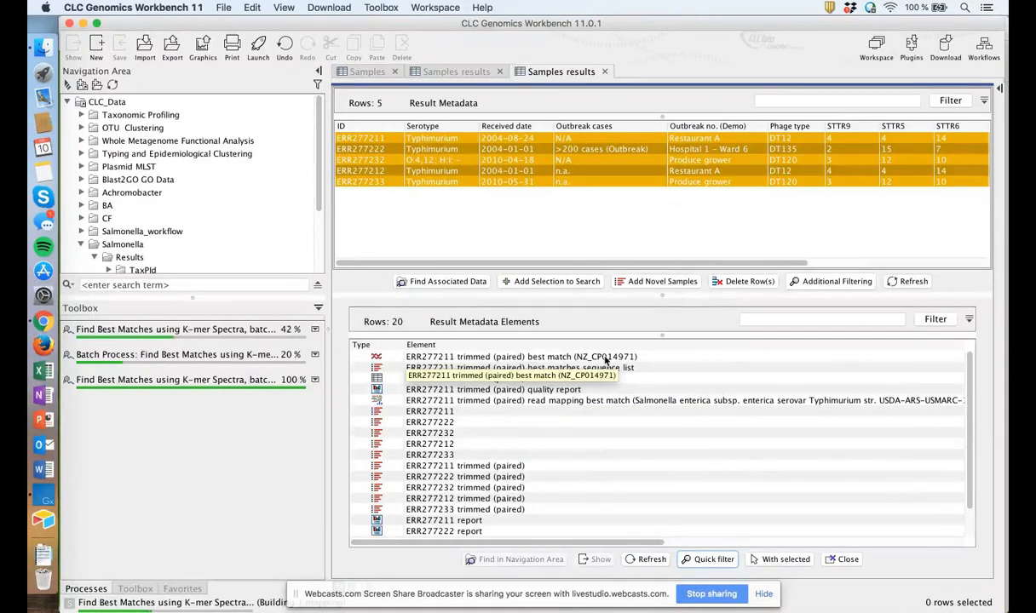
left_click(578, 359)
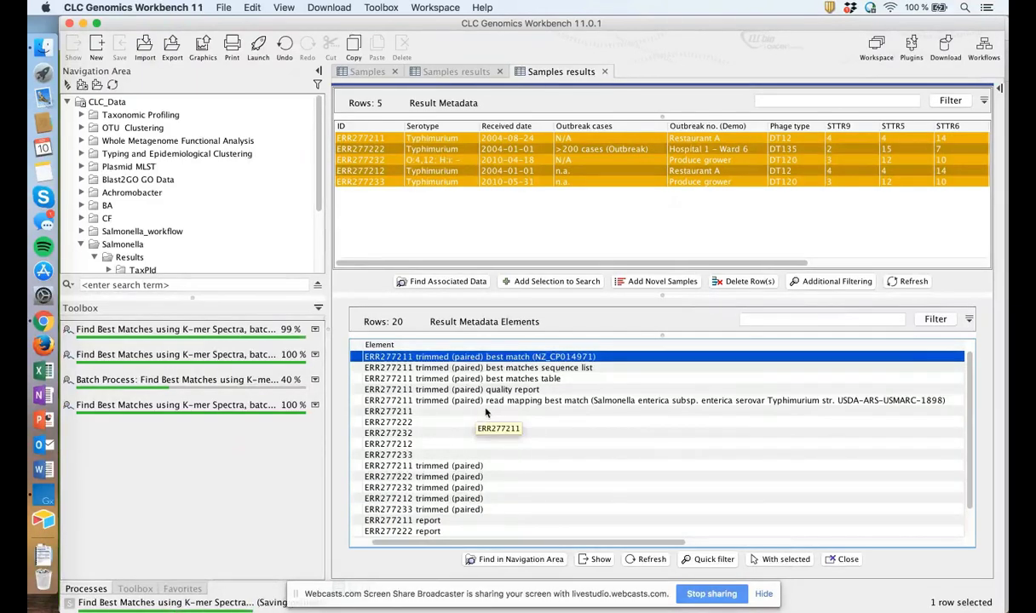
left_click(525, 390)
double_click(526, 390)
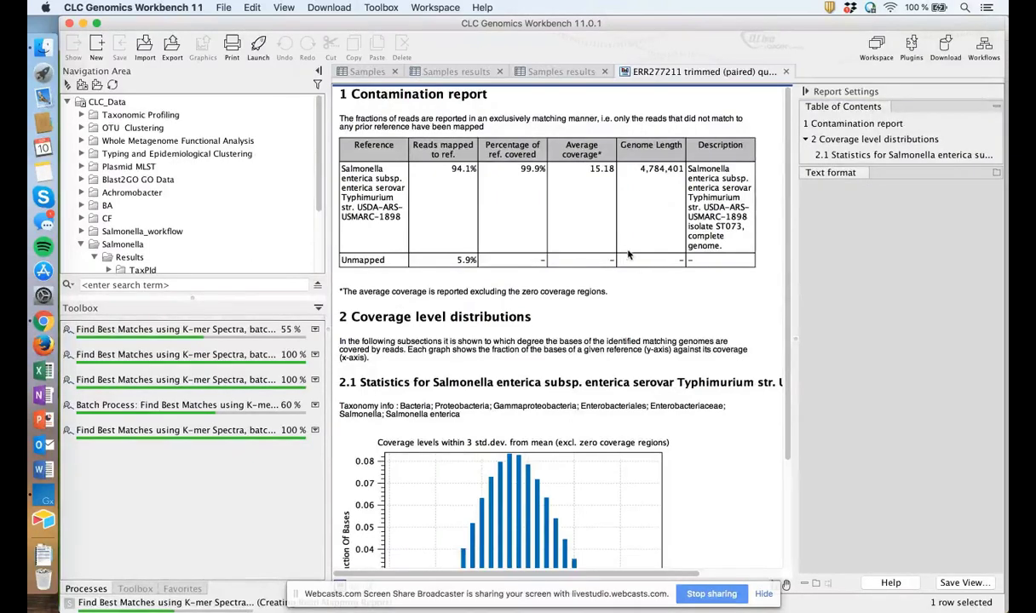
left_click(786, 72)
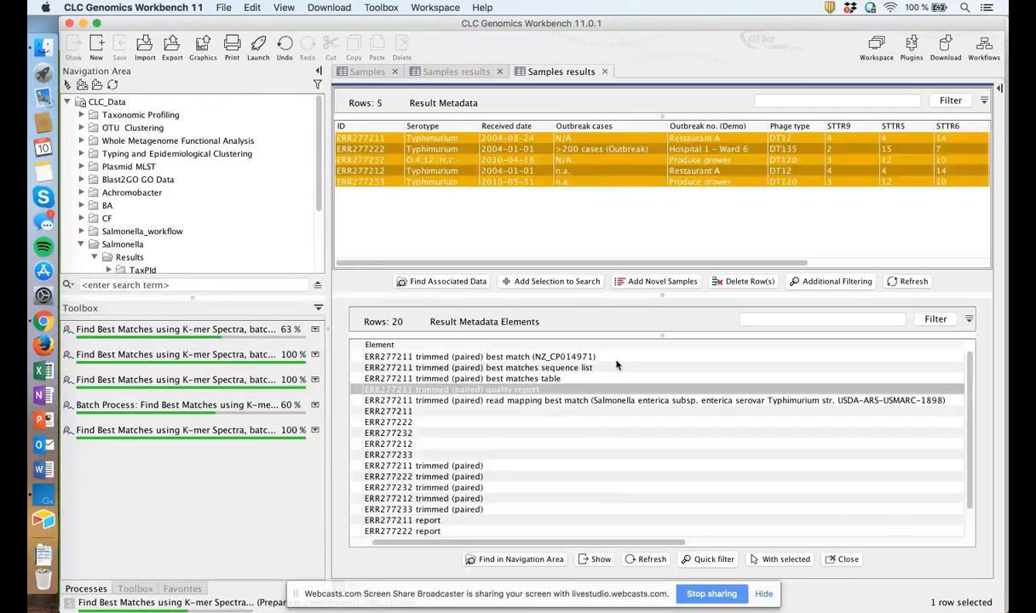
Step: Refresh the Result Metadata Elements list and sort it by element name
left_click(647, 559)
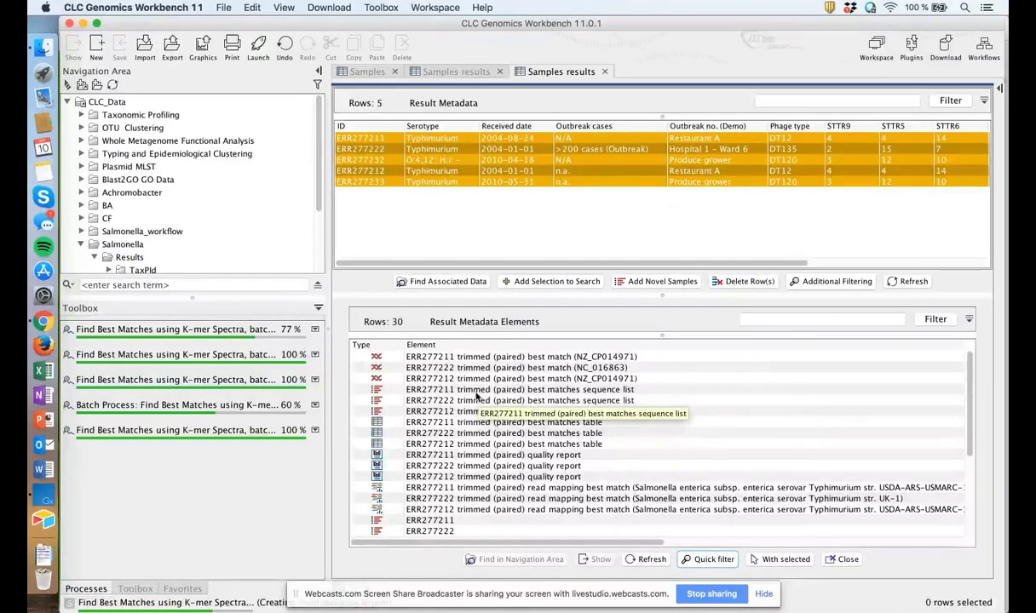
scroll(481, 494, "down", 3)
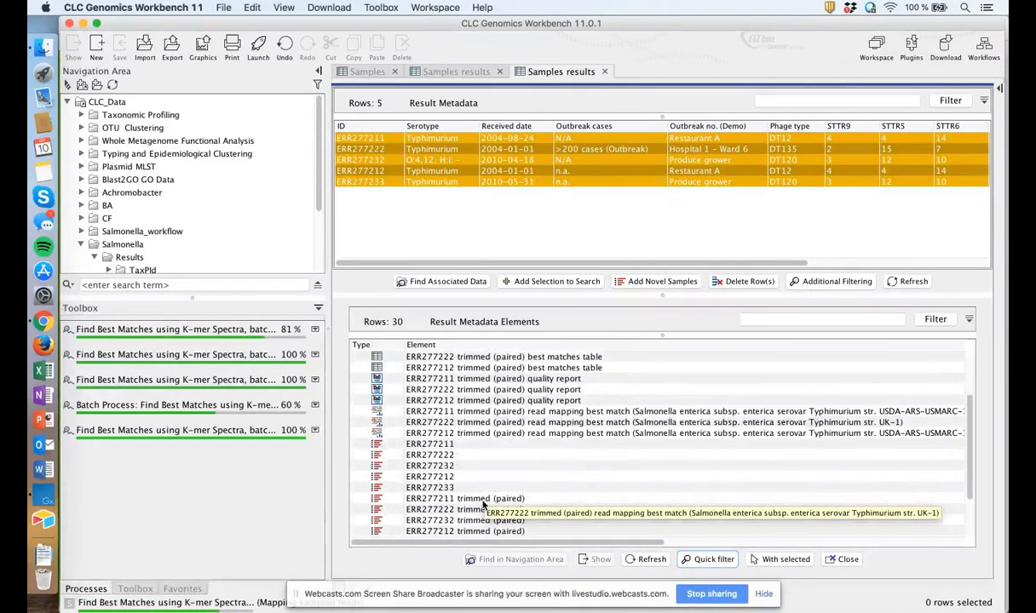
scroll(482, 505, "up", 3)
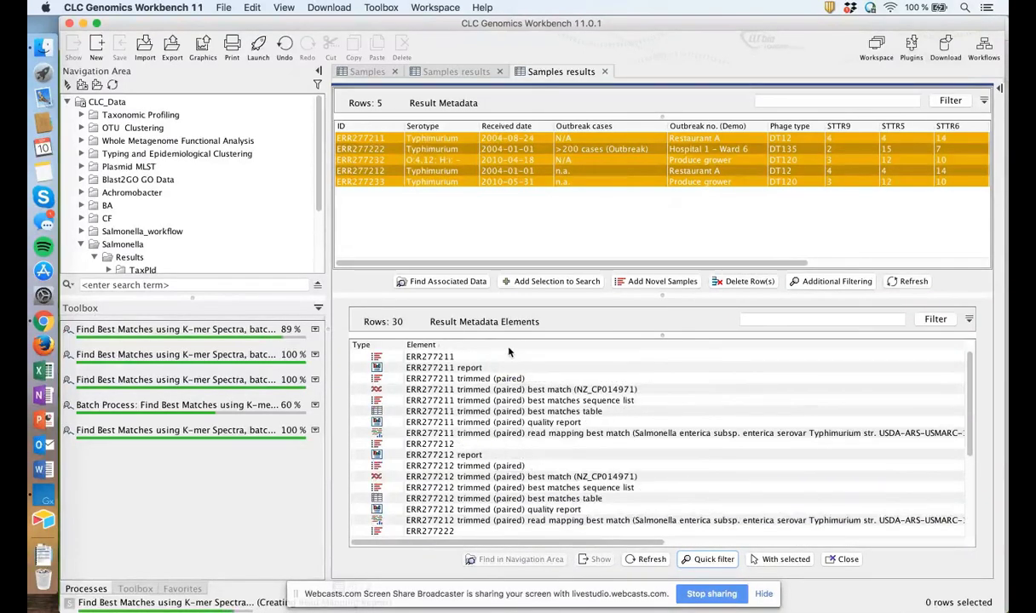
scroll(494, 426, "down", 5)
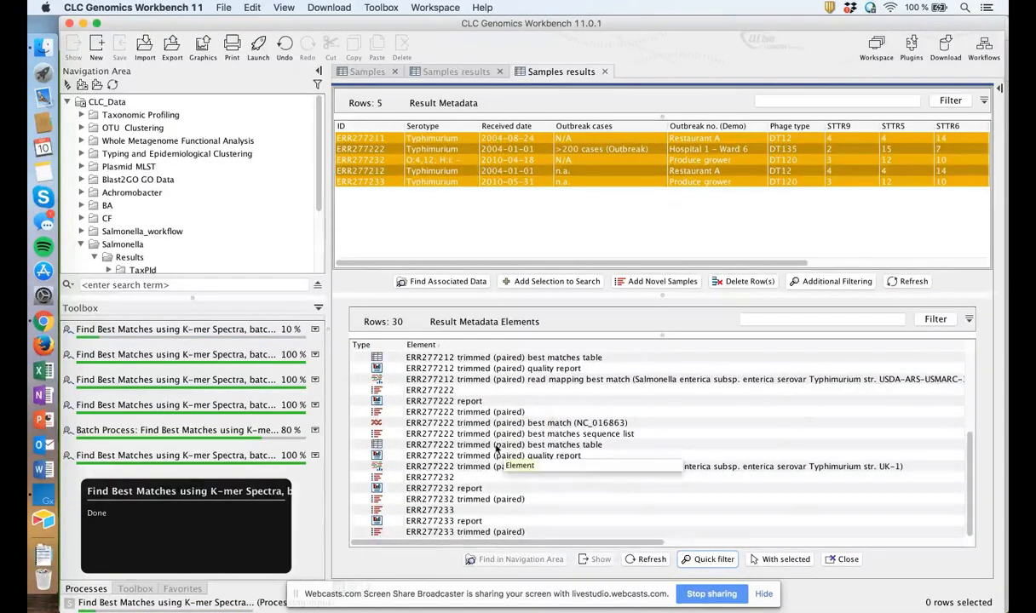
Step: Open the ERR277232 trimming report from the elements list to view it, and close it again
left_click(516, 455)
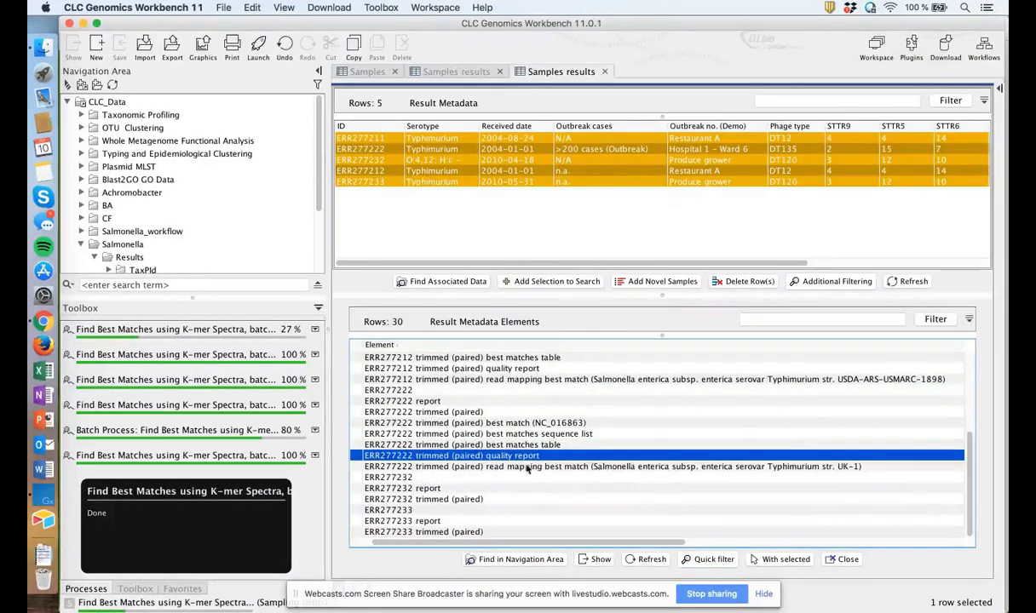
left_click(430, 489)
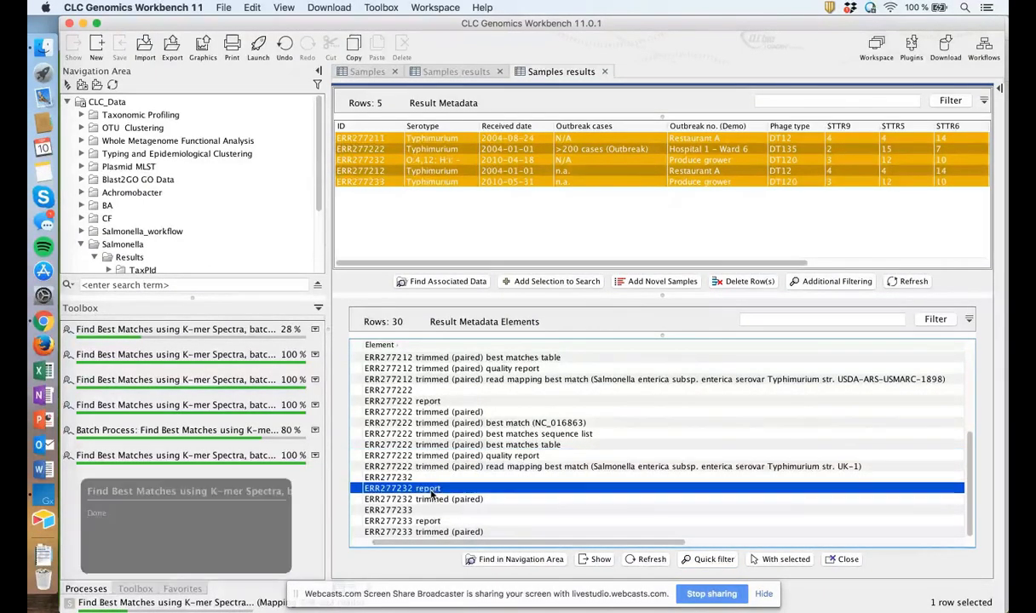
double_click(430, 492)
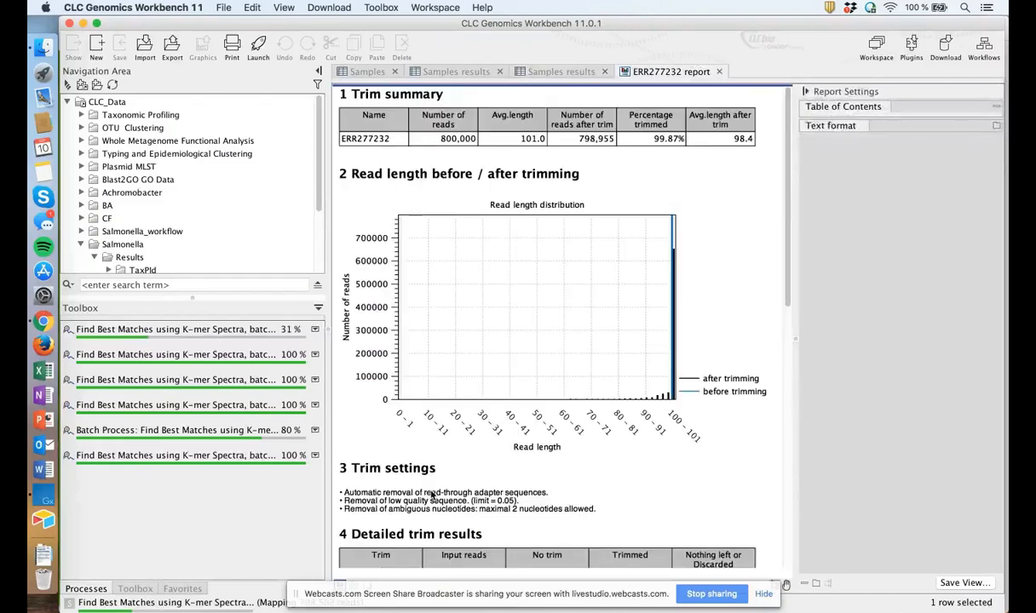
left_click(719, 72)
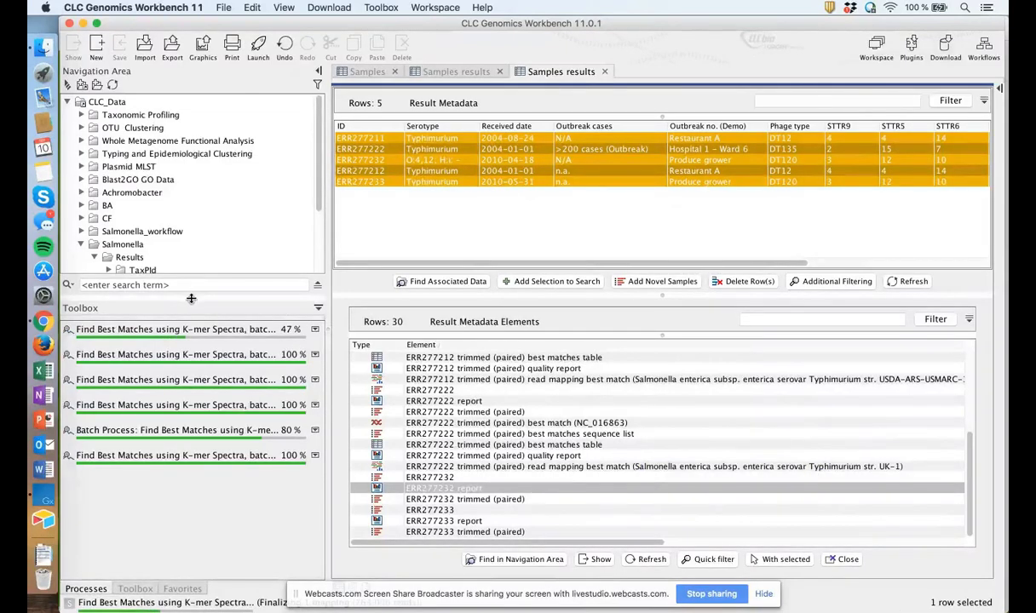
Step: Enlarge the Navigation Area, refresh the elements list and review the contamination report in the ERR277232 trimmed (paired) quality report
left_click_drag(191, 298, 186, 399)
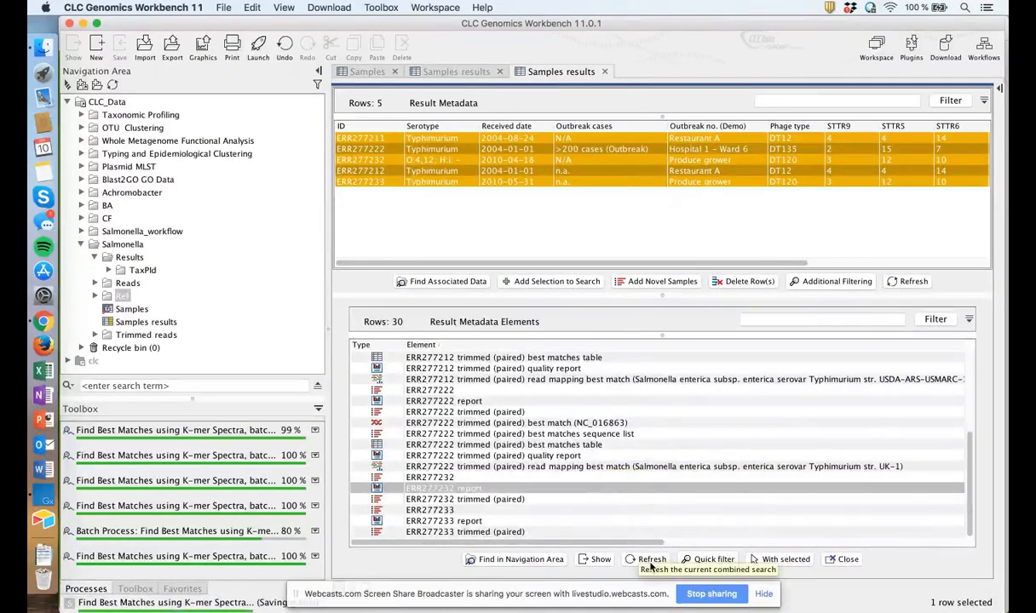
left_click(652, 559)
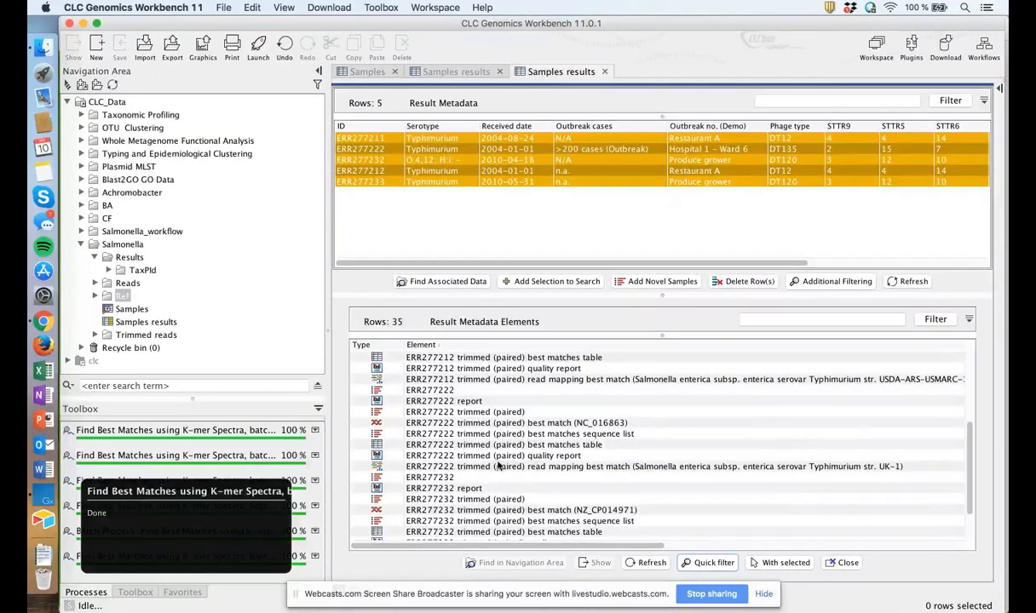
scroll(513, 473, "down", 2)
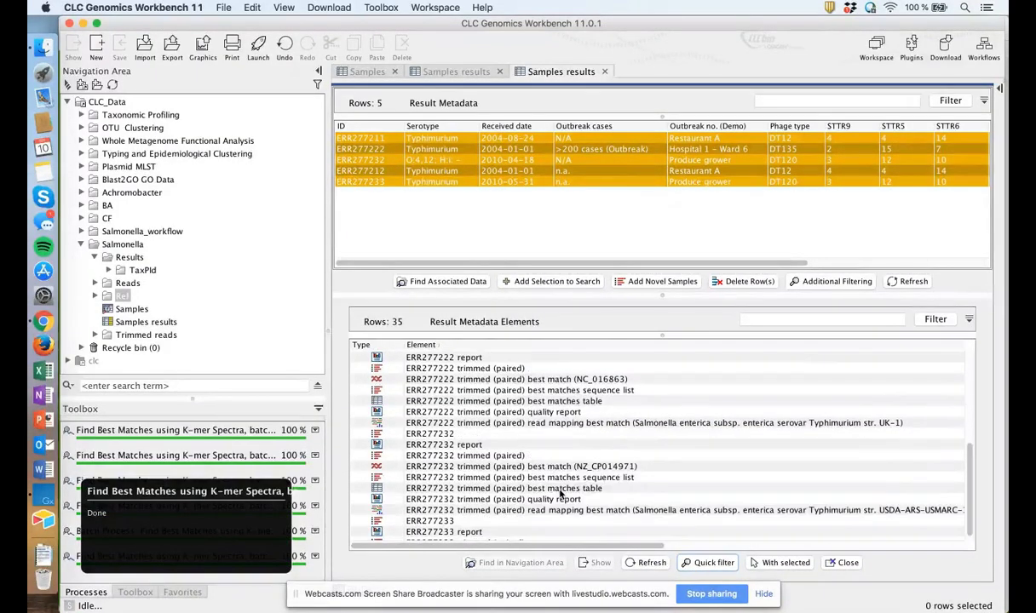
left_click(446, 500)
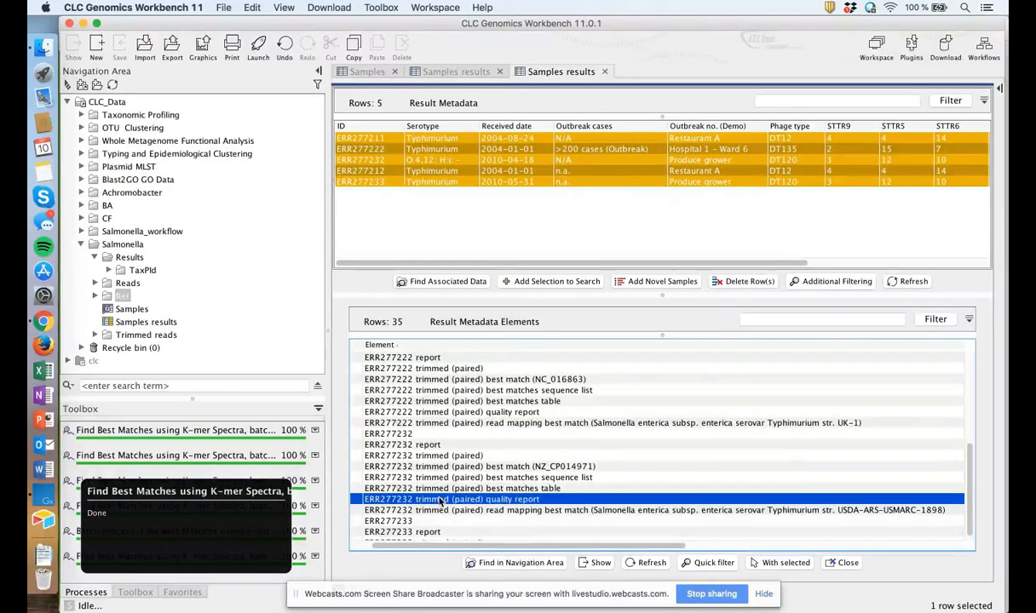
double_click(441, 501)
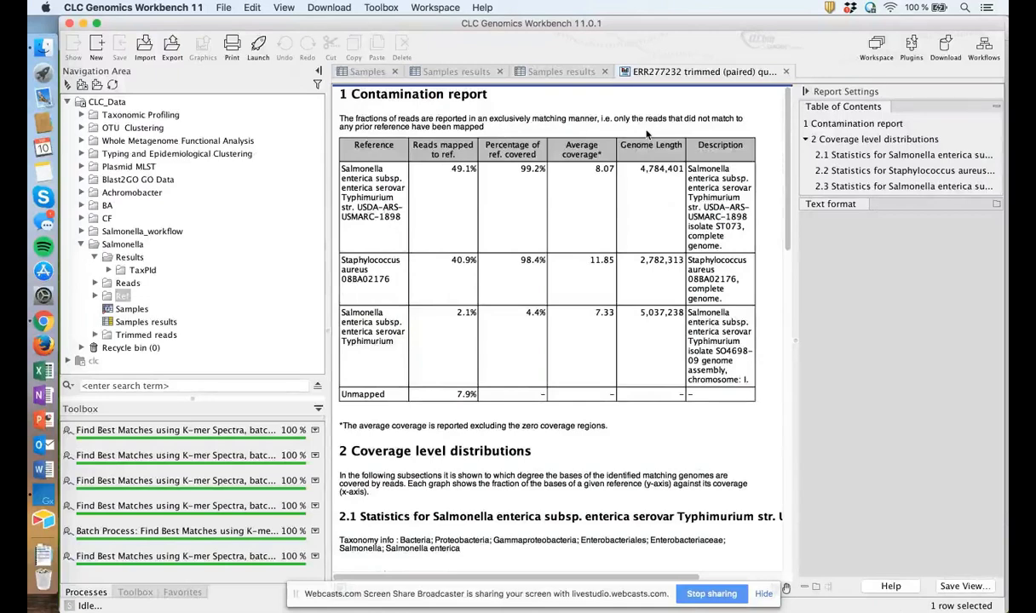
left_click(786, 72)
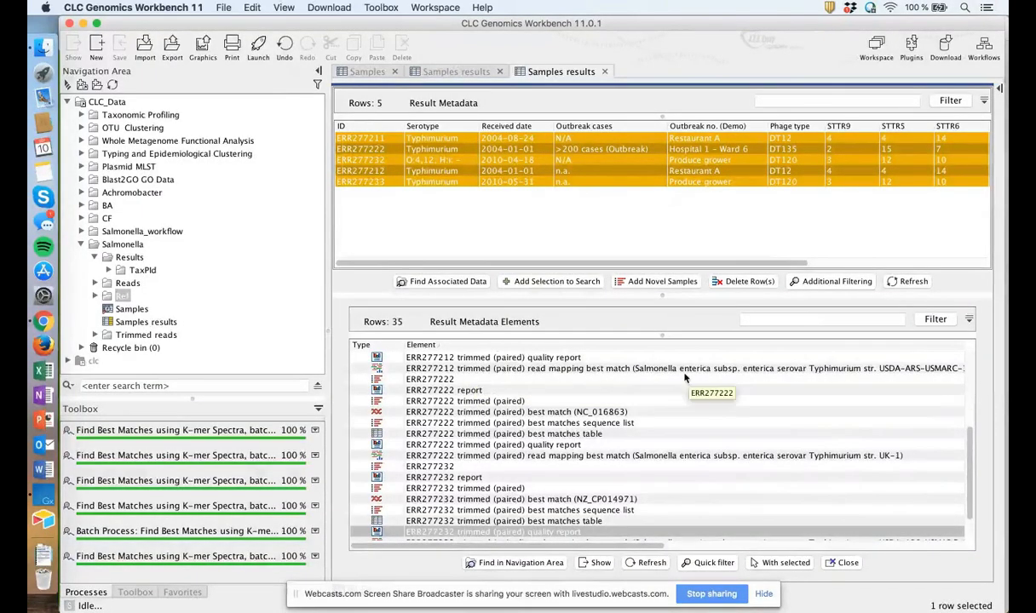
Step: Look up the best match elements for ERR277212 and ERR277222, and sort the elements list by role
scroll(638, 392, "up", 1)
scroll(607, 416, "up", 7)
left_click(607, 414)
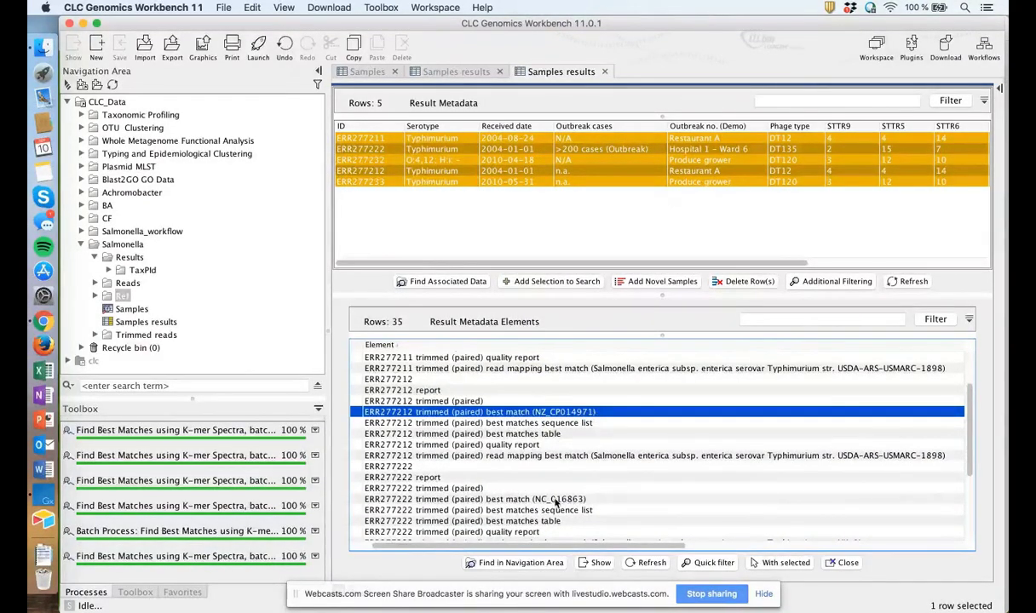
left_click(555, 500)
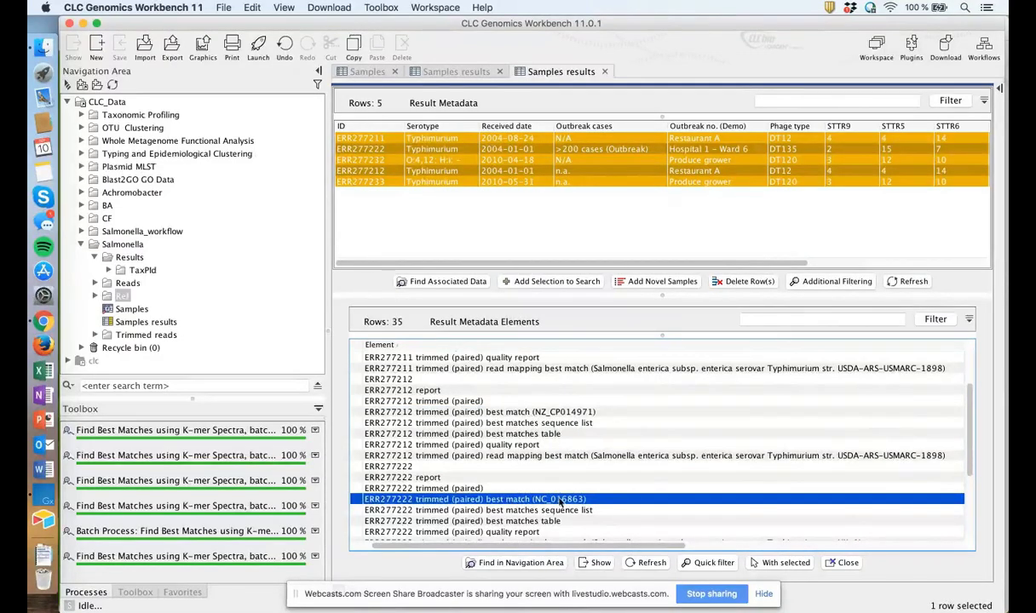
scroll(591, 502, "right", 10)
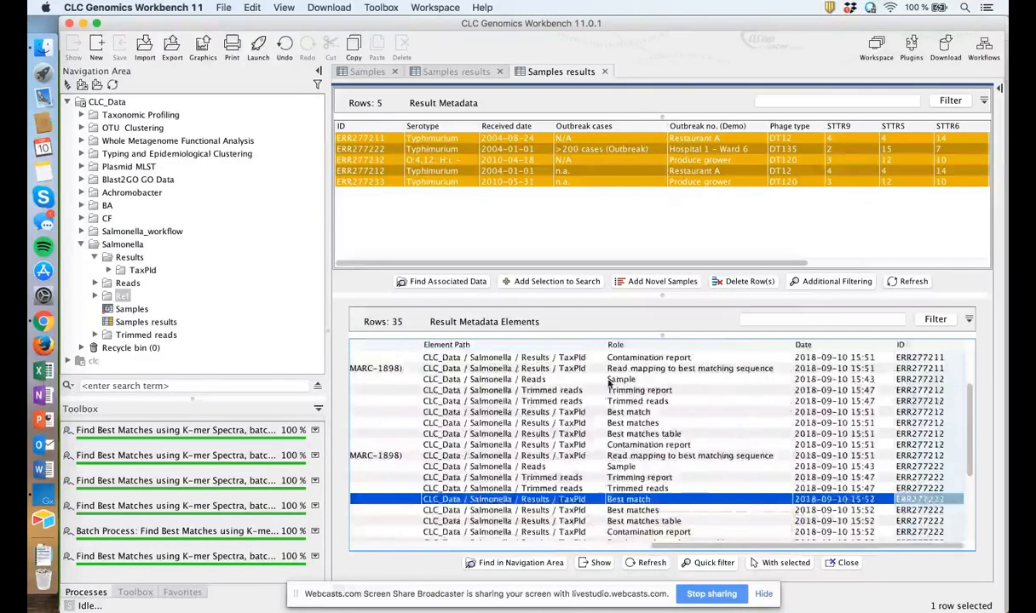
left_click(625, 345)
scroll(554, 421, "left", 10)
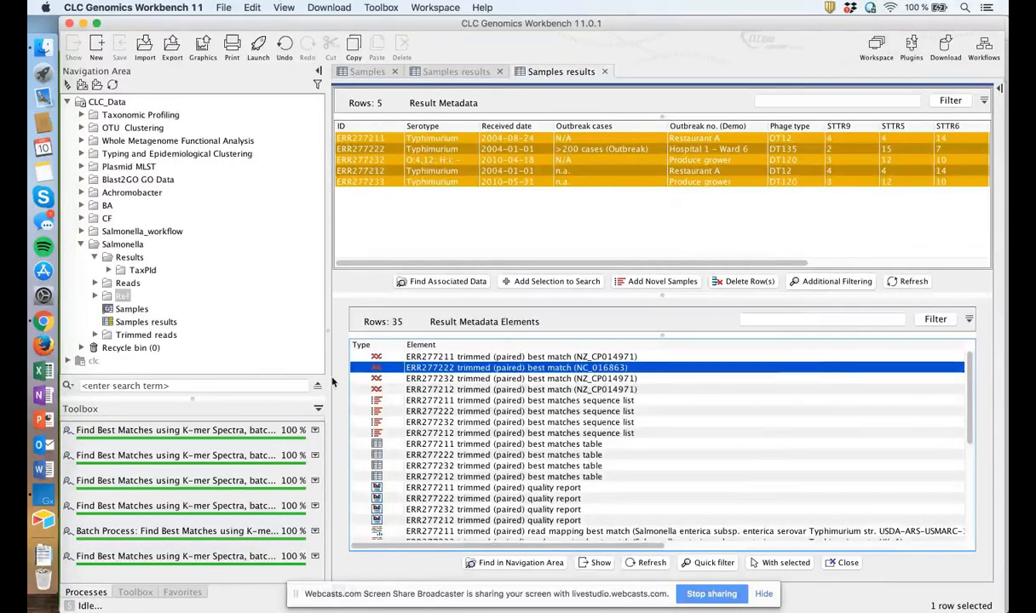
Step: Switch to the Live Studio window in Chrome and end the screen share, confirming the disconnection
left_click(42, 323)
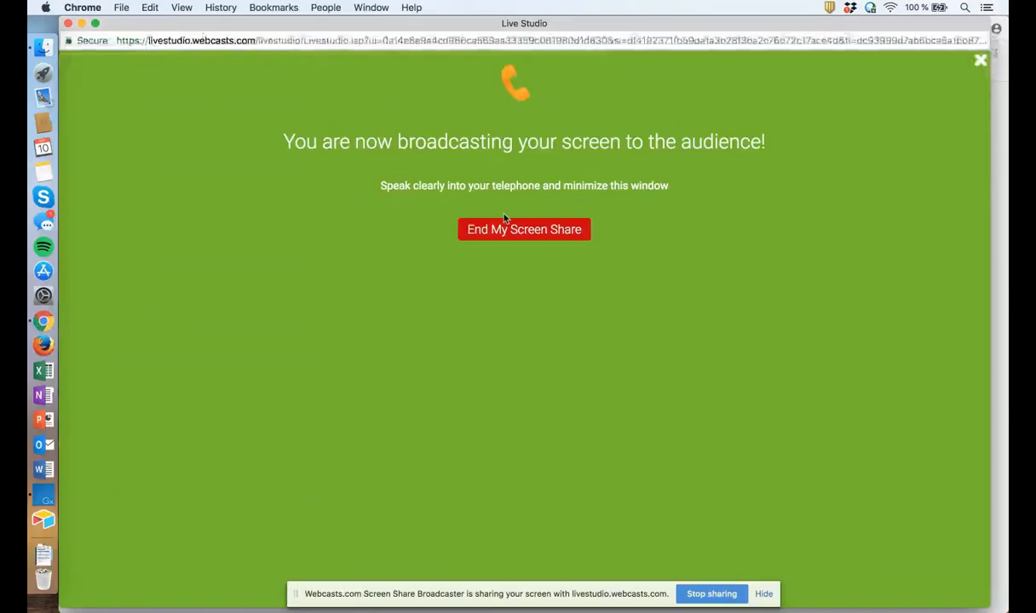
left_click(520, 231)
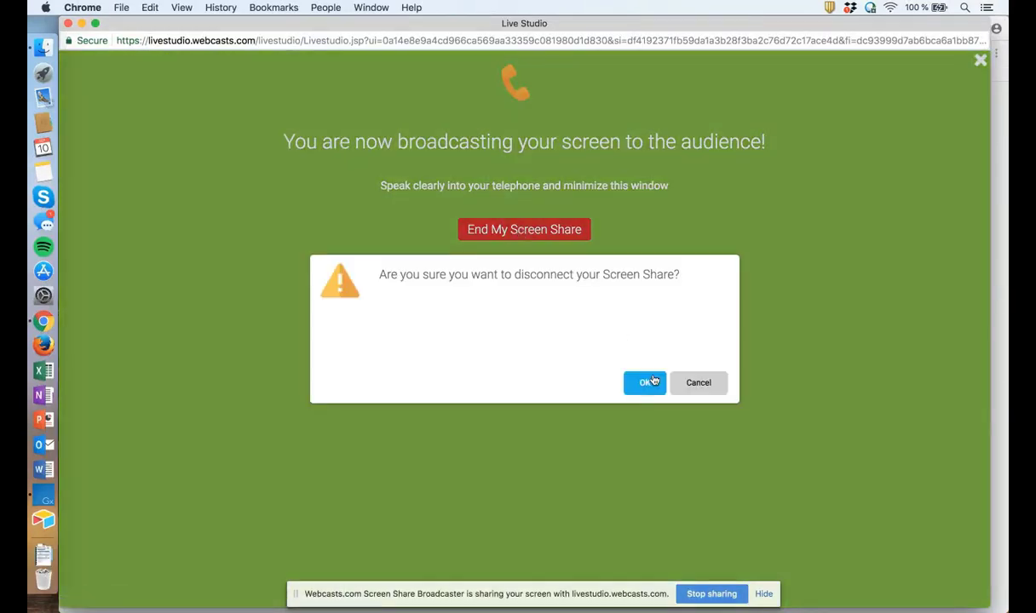
left_click(652, 382)
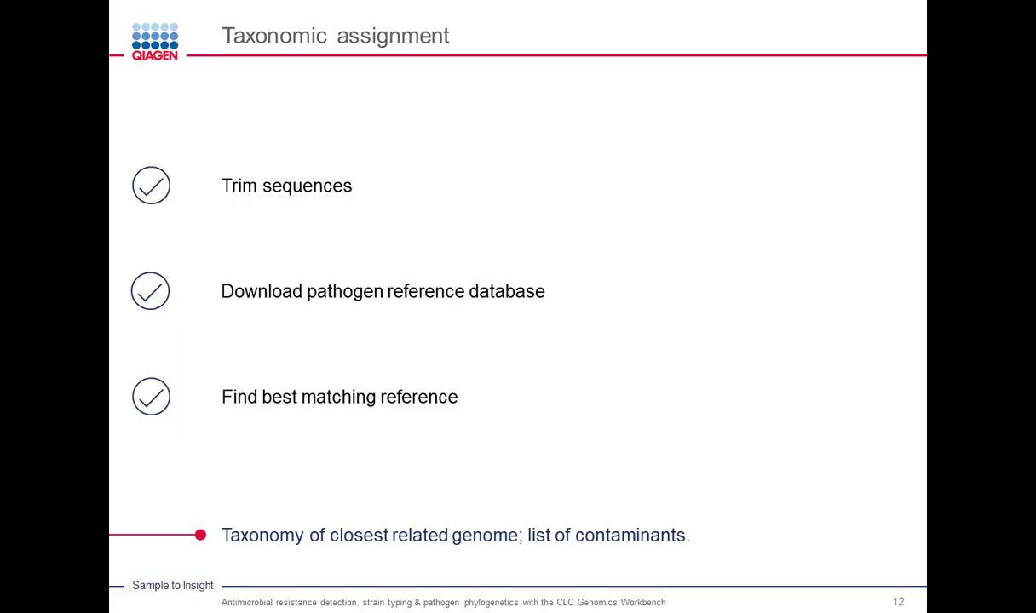
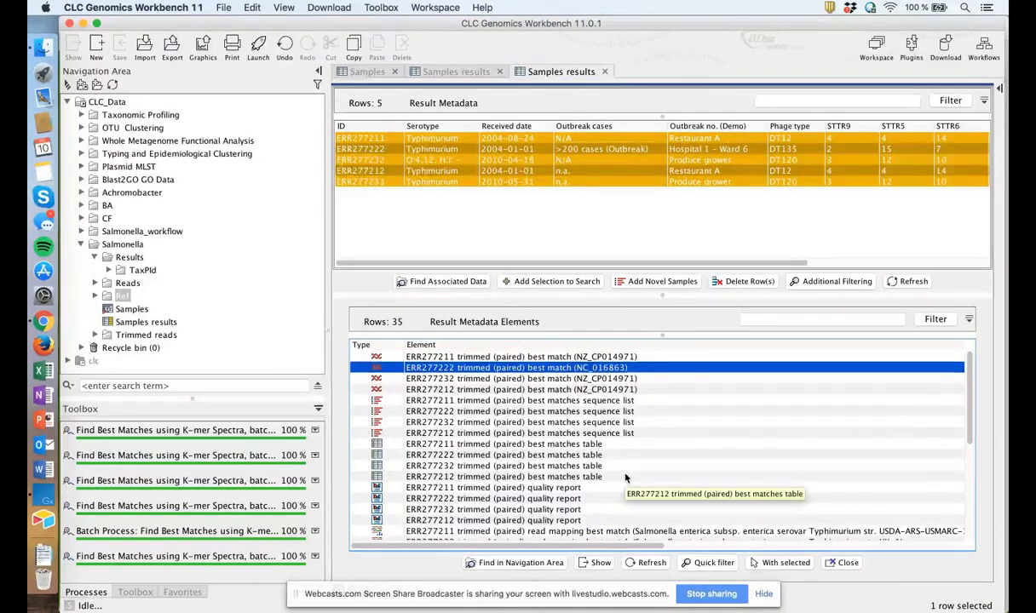
scroll(625, 479, "down", 5)
scroll(625, 479, "up", 3)
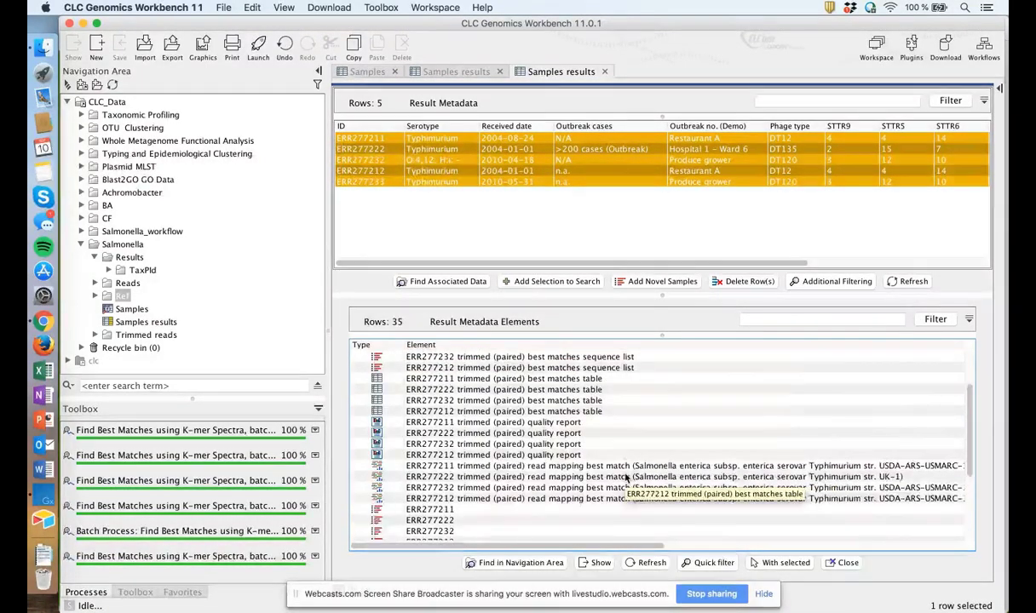
scroll(625, 478, "up", 2)
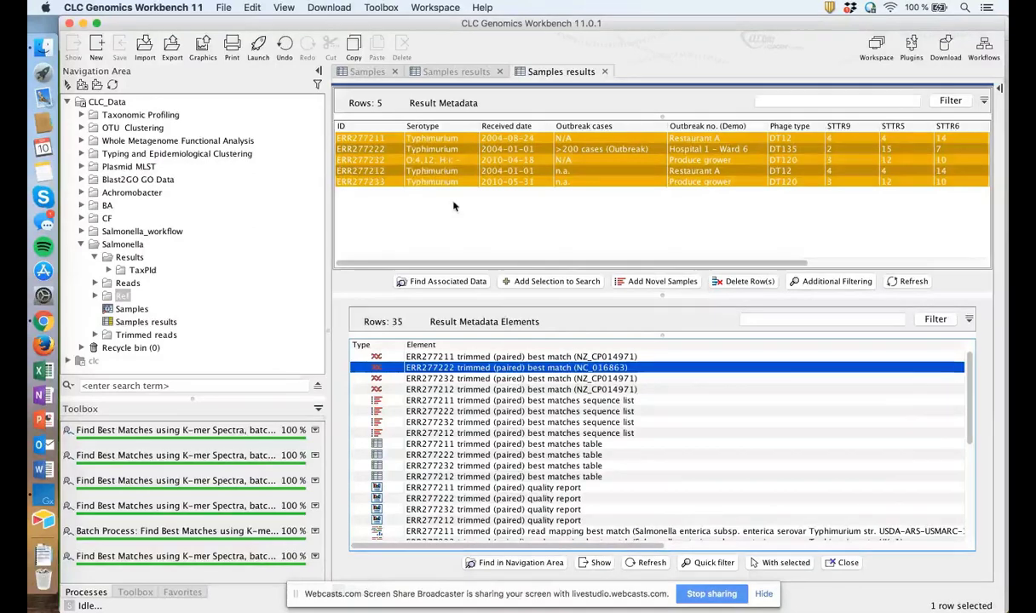
Step: Start Local Realignment on the Workbench and choose the ERR277211 trimmed (paired) read mapping from the TaxPId folder as its input
left_click(379, 7)
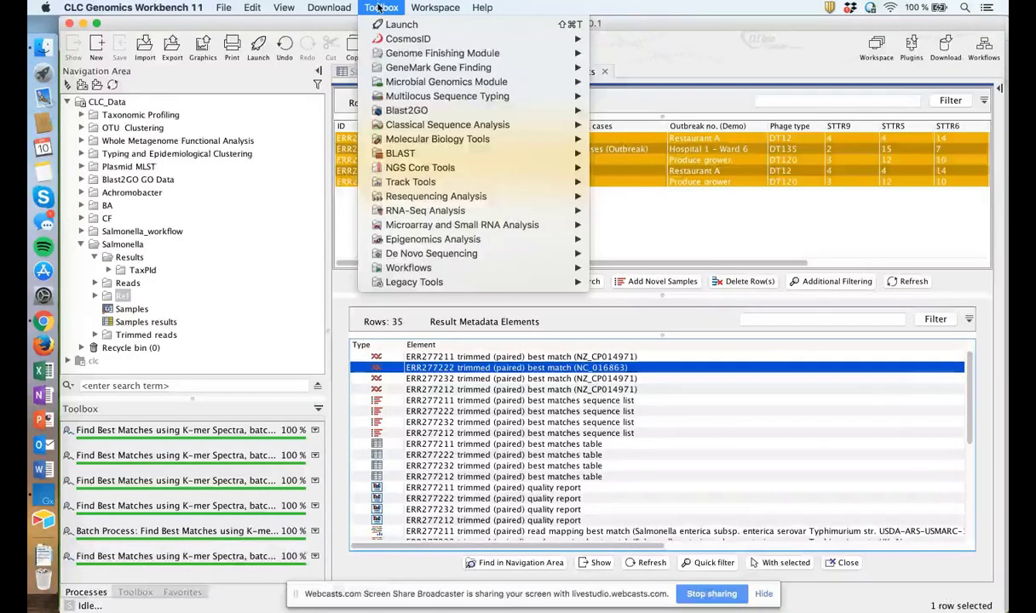
mouse_move(481, 170)
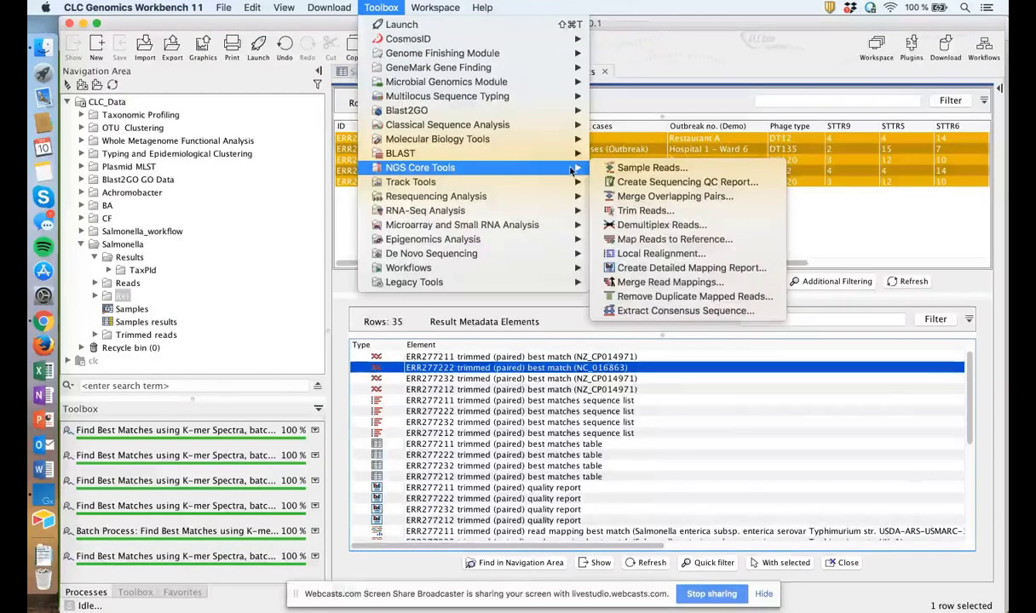
left_click(696, 254)
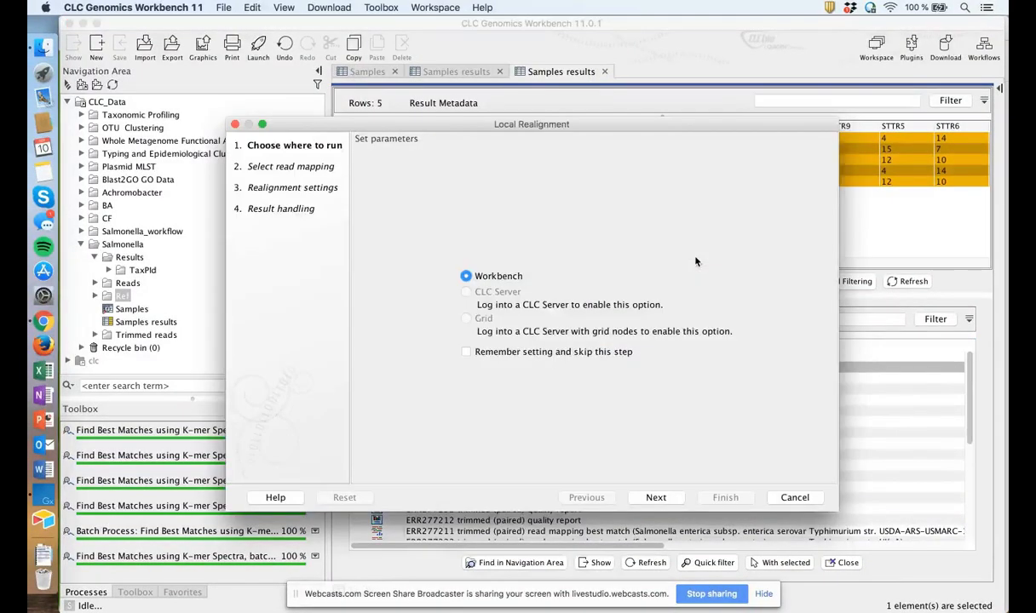
left_click(656, 498)
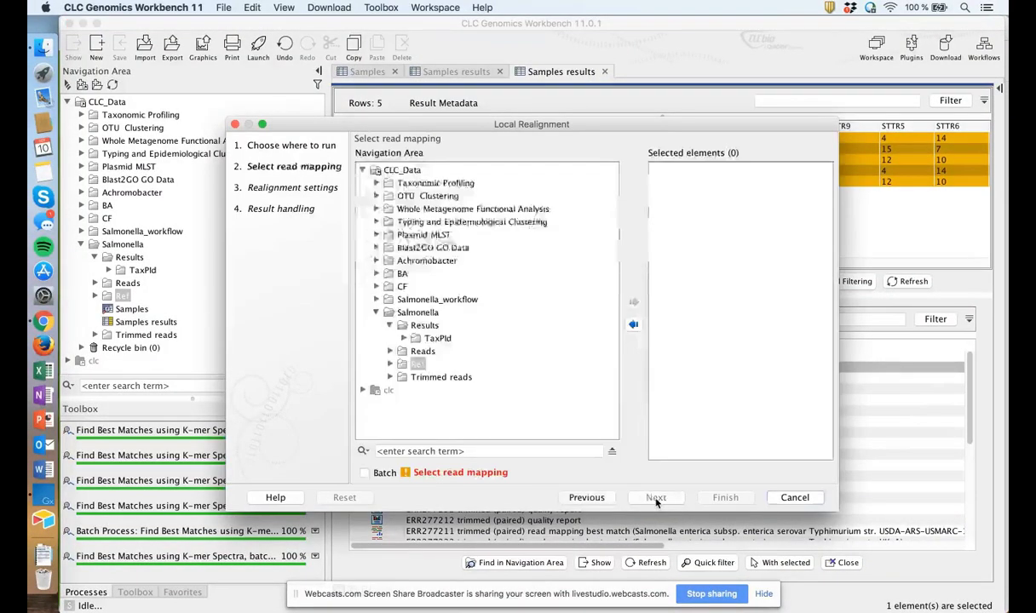
left_click(405, 338)
scroll(517, 366, "right", 3)
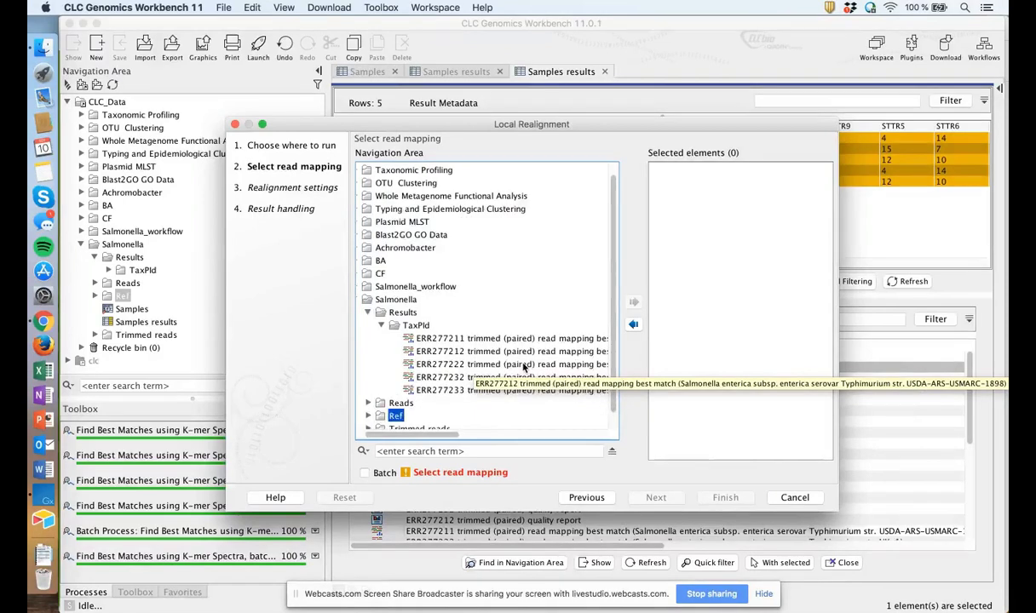
scroll(524, 366, "right", 10)
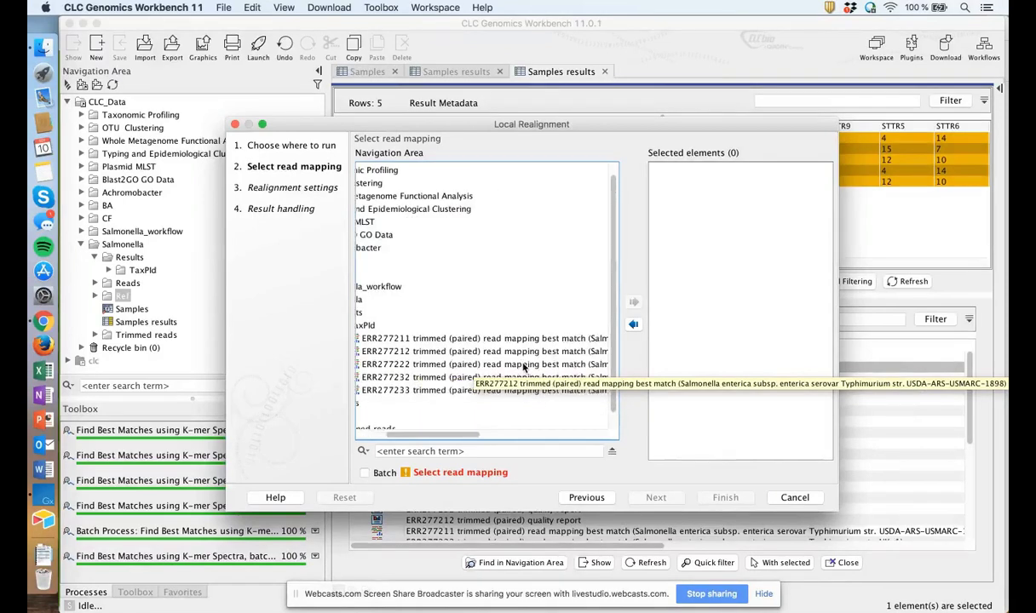
left_click(577, 341)
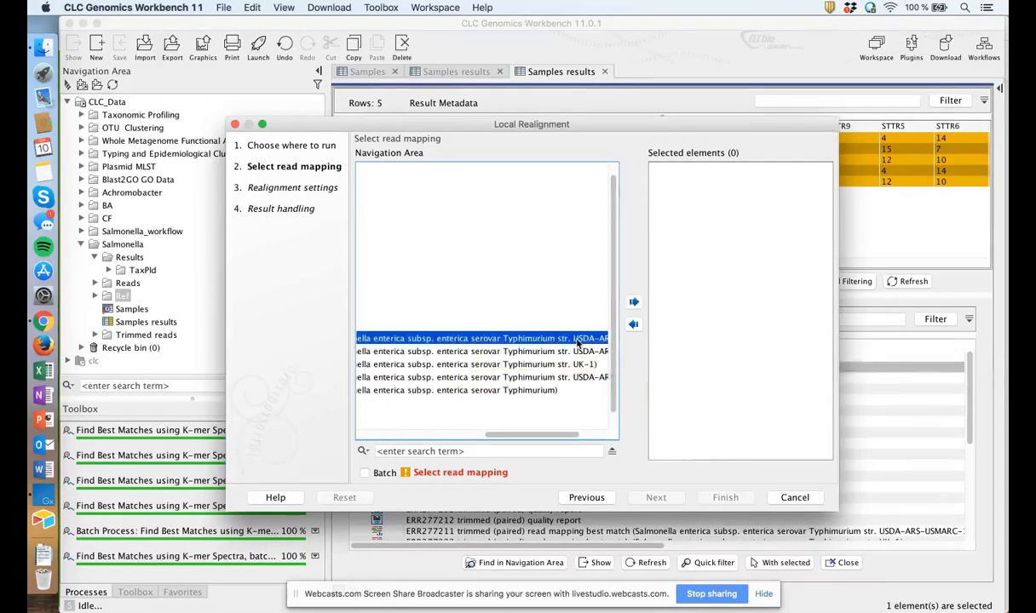
left_click(633, 303)
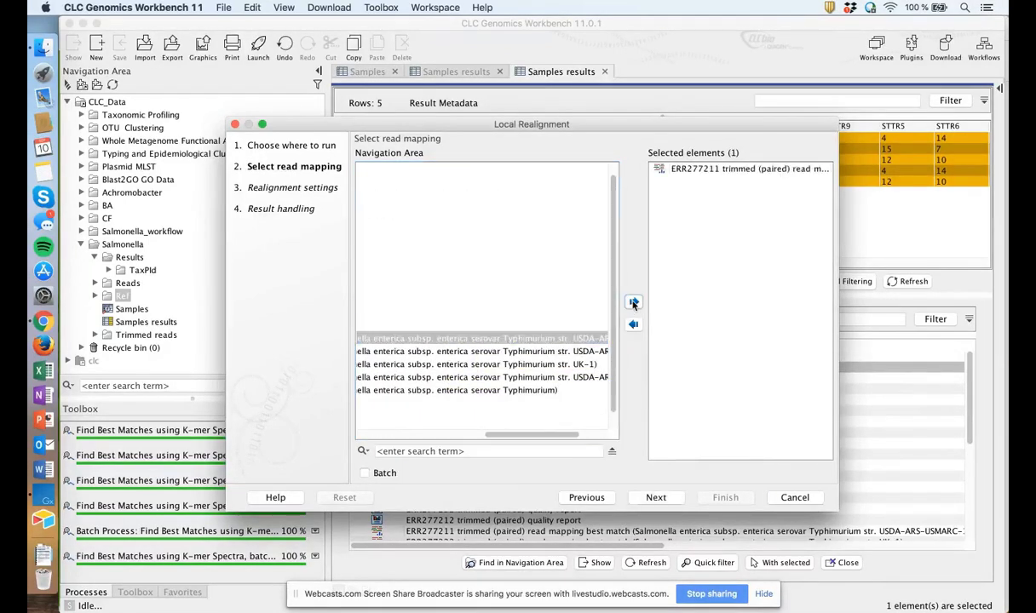
Step: Keep realignment of unaligned ends with 2 passes, and save stand-alone read mappings plus a track of realigned regions
left_click(656, 497)
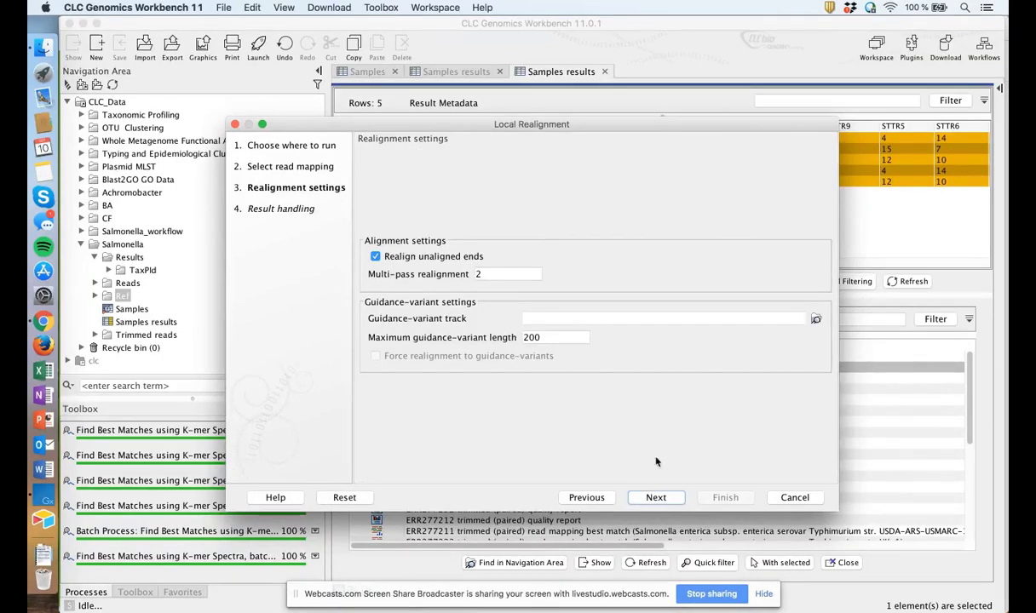
left_click(659, 498)
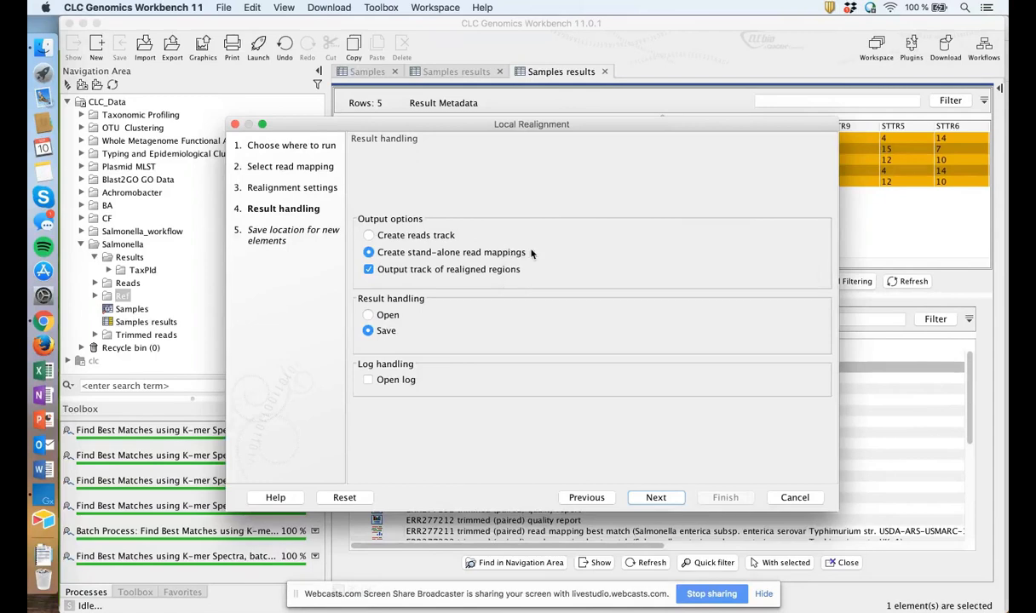
left_click(668, 501)
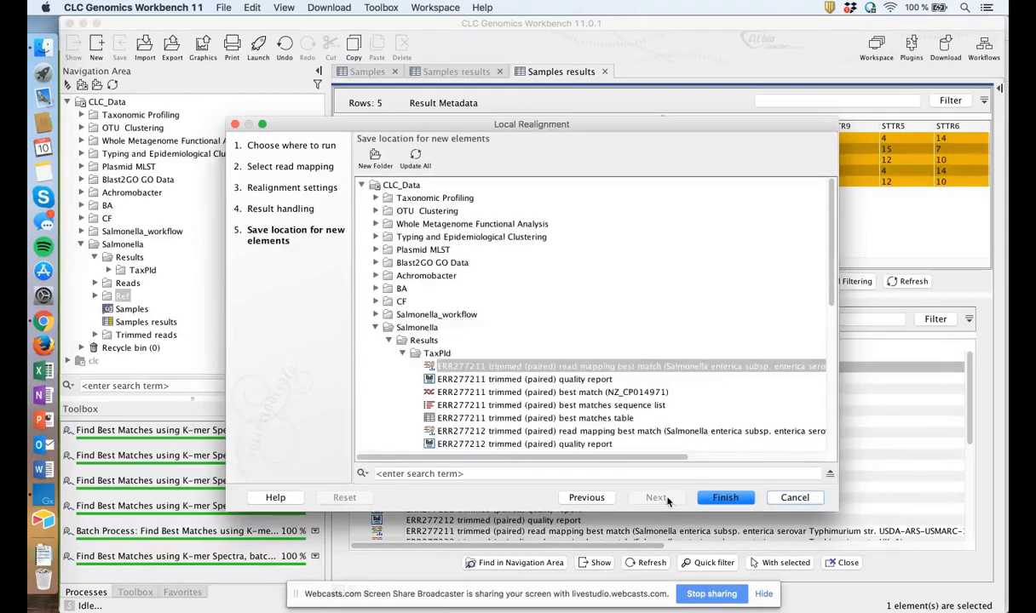
Step: Create a folder named MLST inside Salmonella's Results folder and run the local realignment with it as the save location
left_click(396, 340)
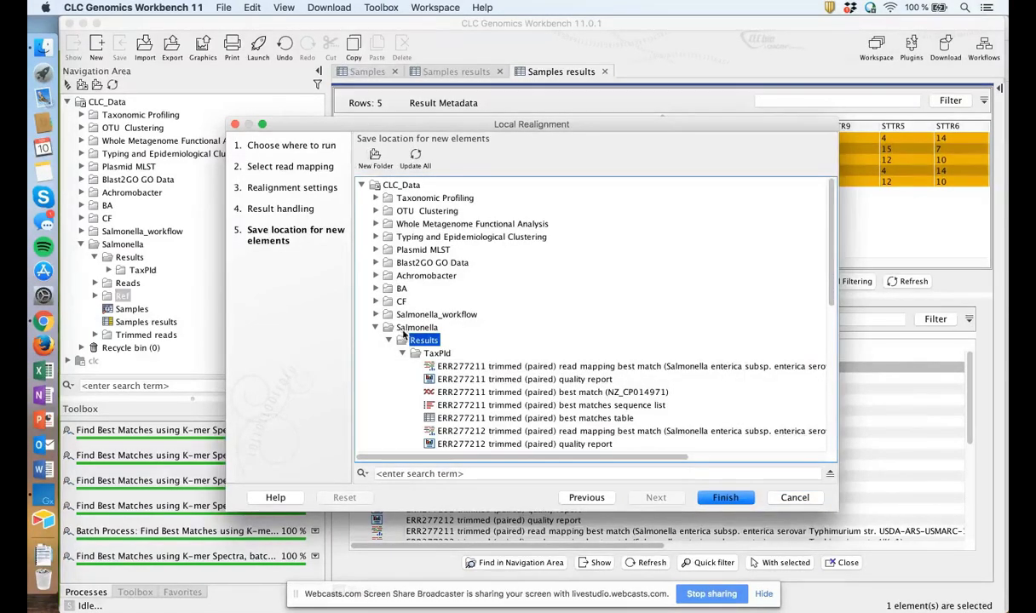
left_click(375, 156)
type("MLST")
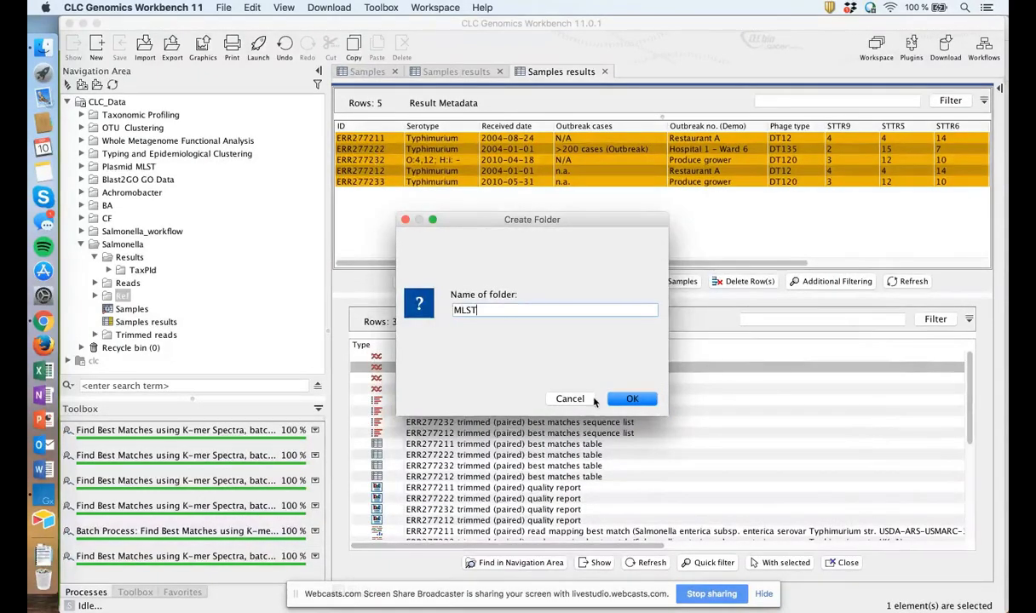
left_click(622, 400)
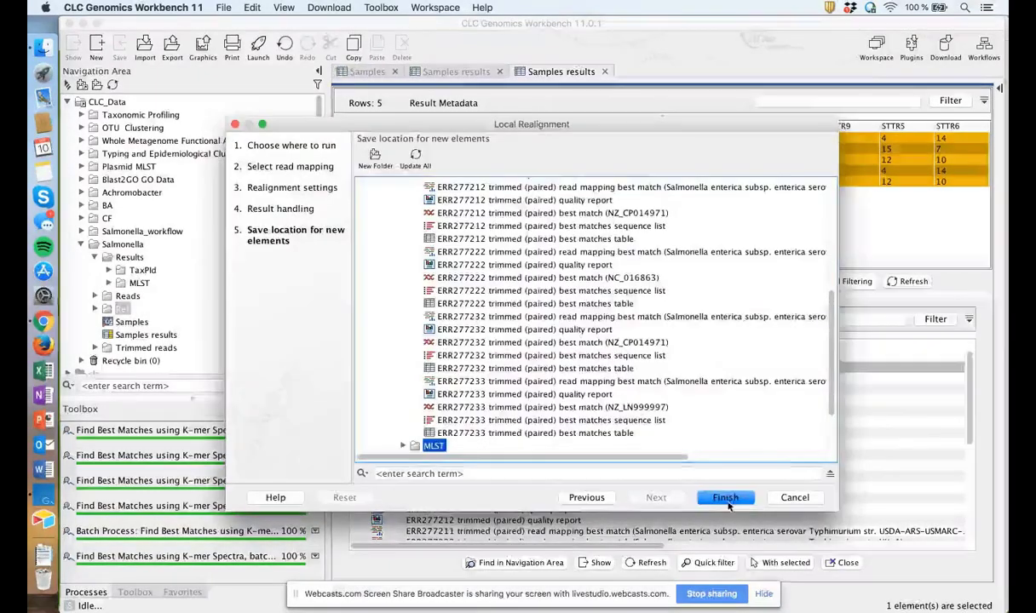
left_click(725, 498)
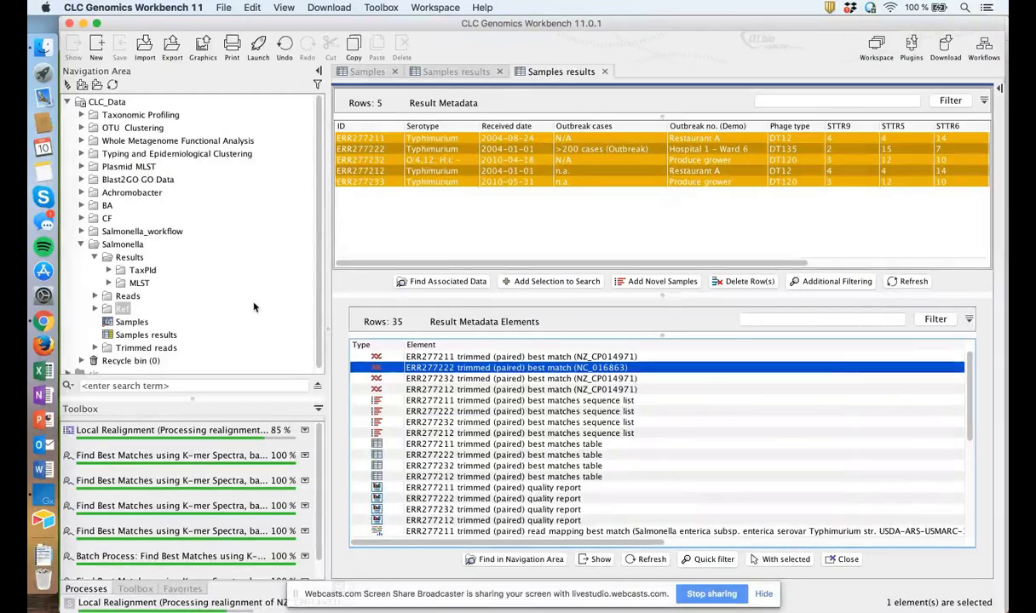
Step: Expand the MLST folder, widen the Navigation Area and select the locally realigned ERR277211 read mapping
scroll(253, 306, "down", 1)
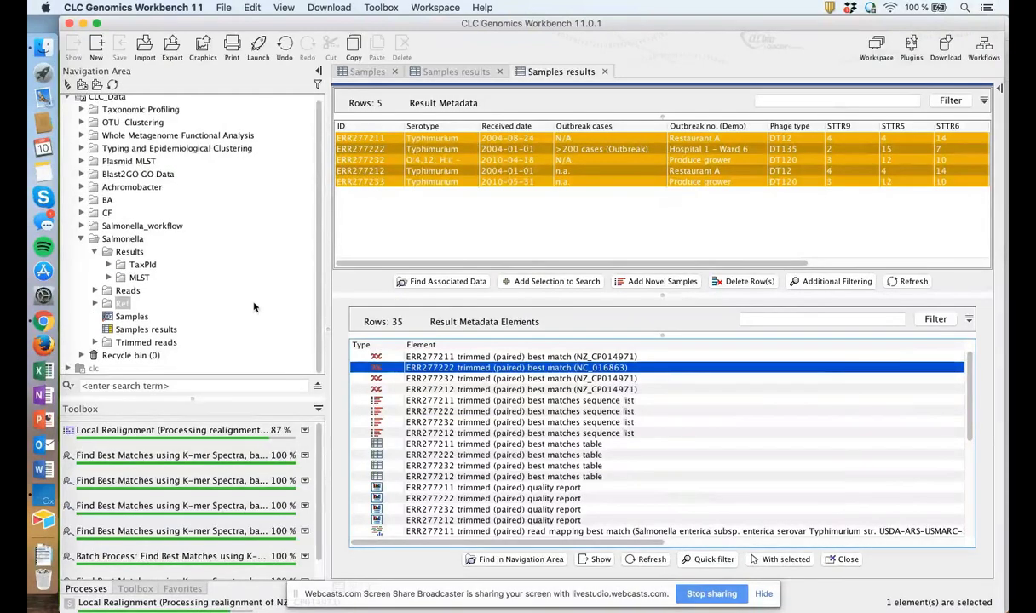
left_click(107, 277)
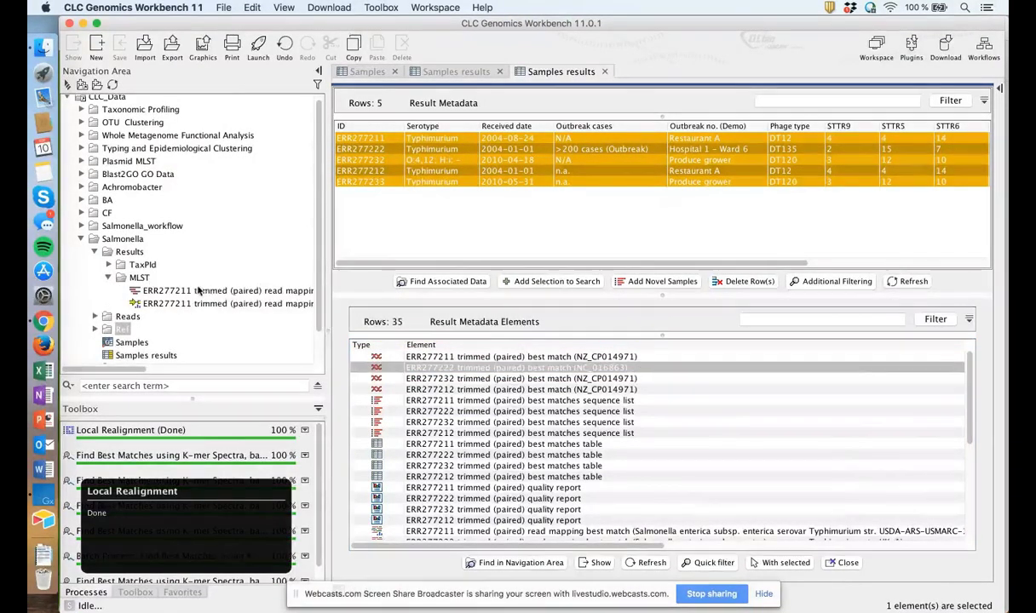
scroll(192, 296, "right", 3)
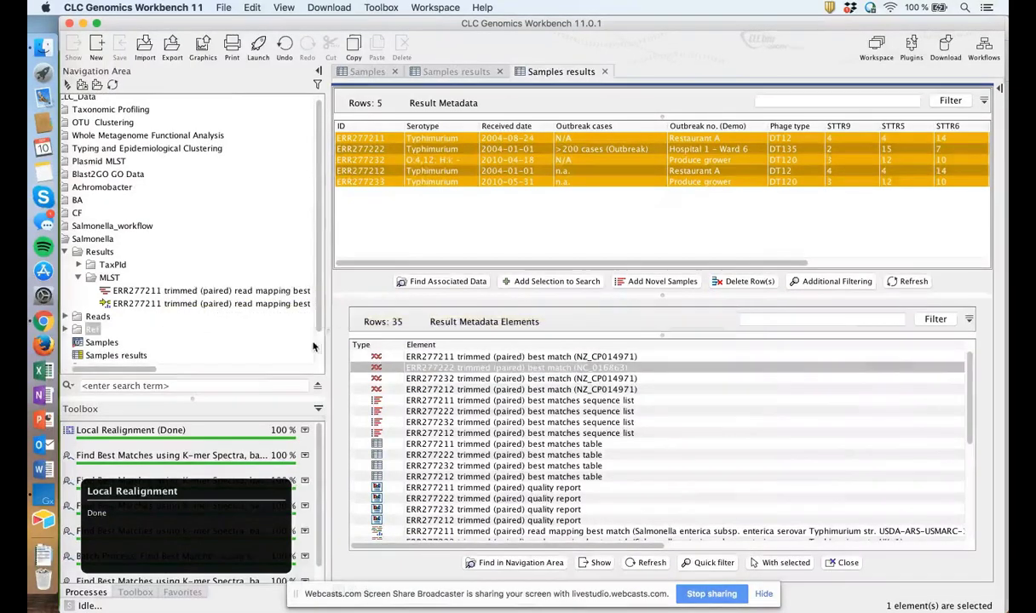
left_click_drag(325, 344, 451, 344)
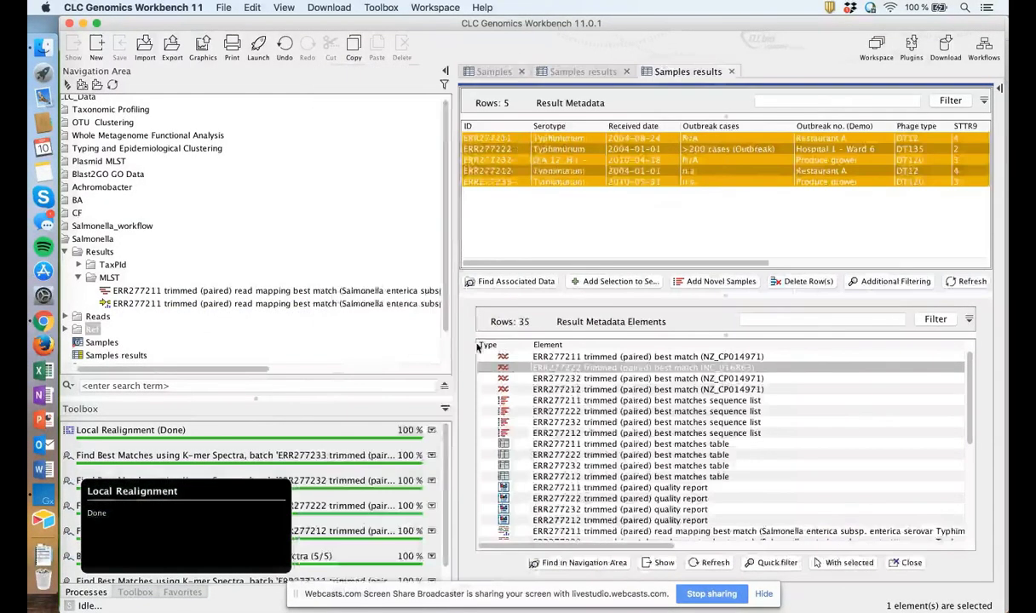
scroll(403, 296, "right", 10)
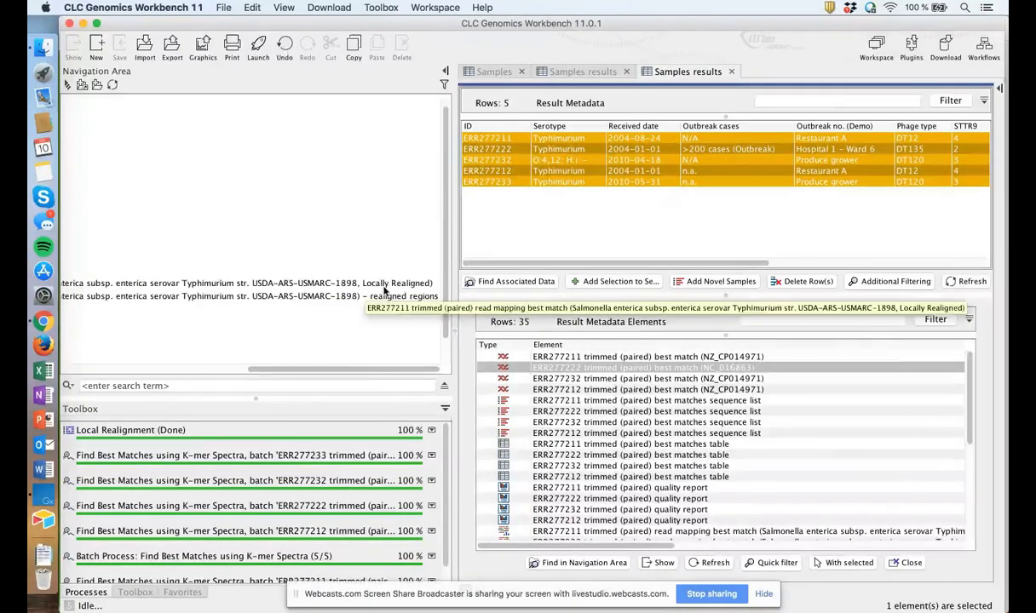
left_click(384, 286)
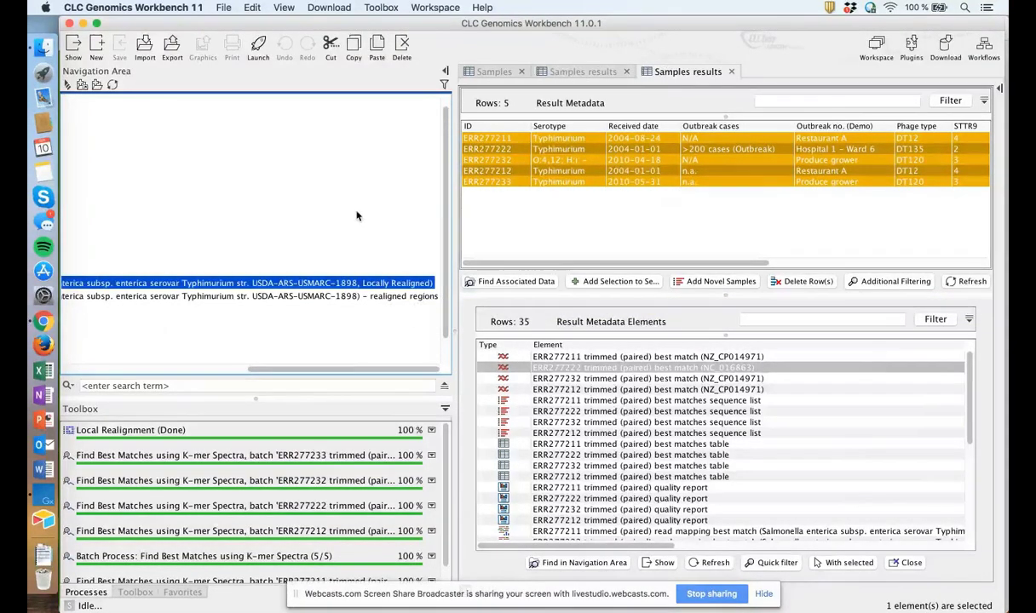
Step: Start InDels and Structural Variants on the Workbench with the locally realigned ERR277211 read mapping as input
left_click(381, 7)
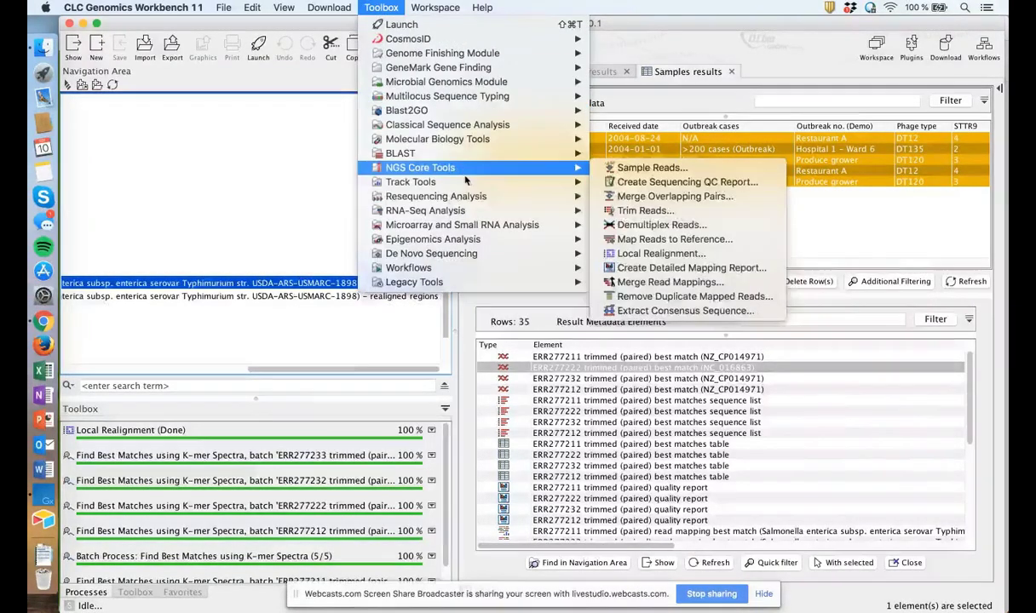
mouse_move(475, 196)
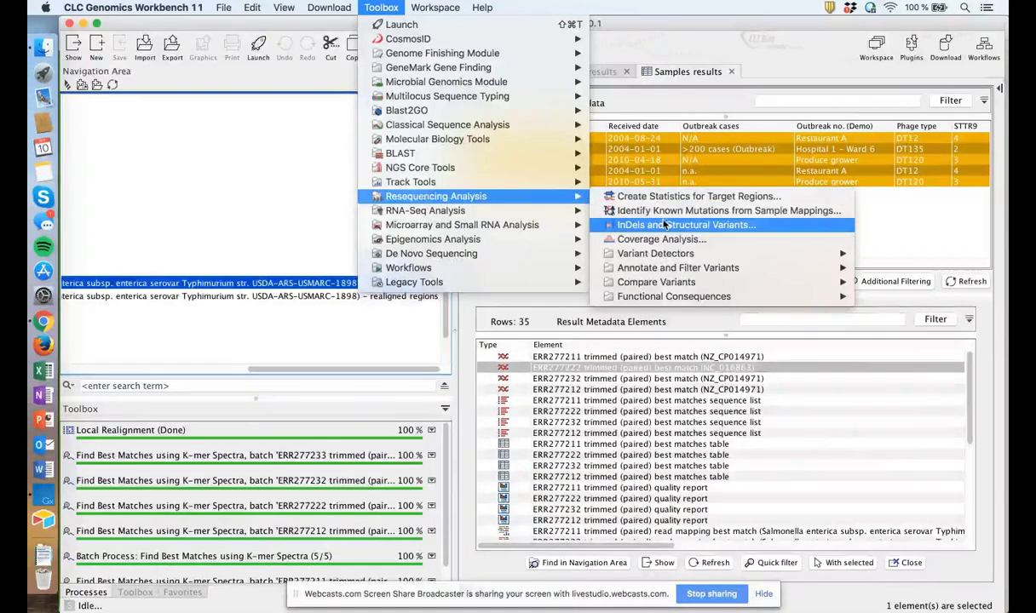
left_click(767, 226)
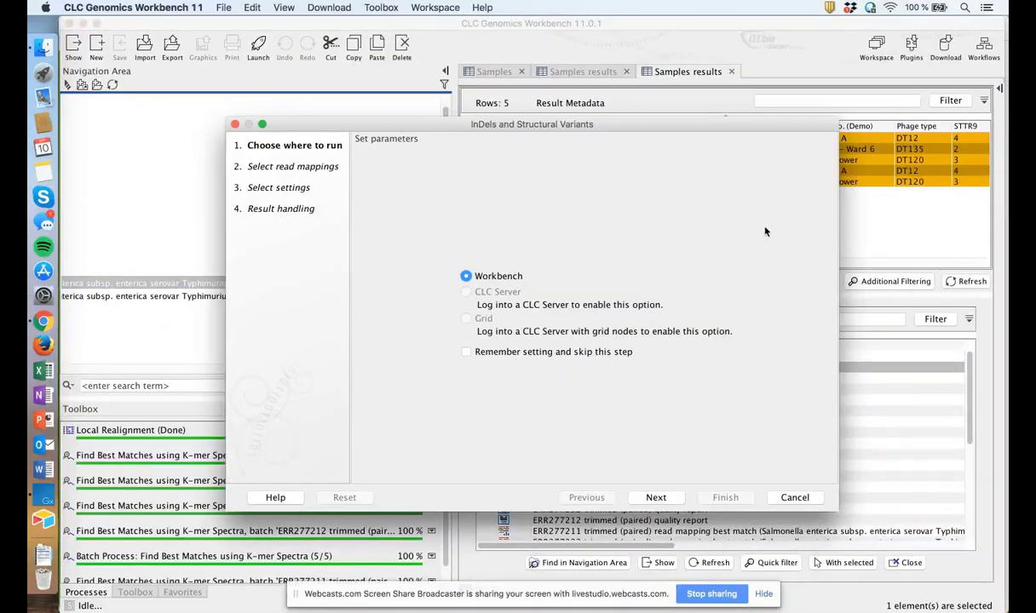
left_click(658, 497)
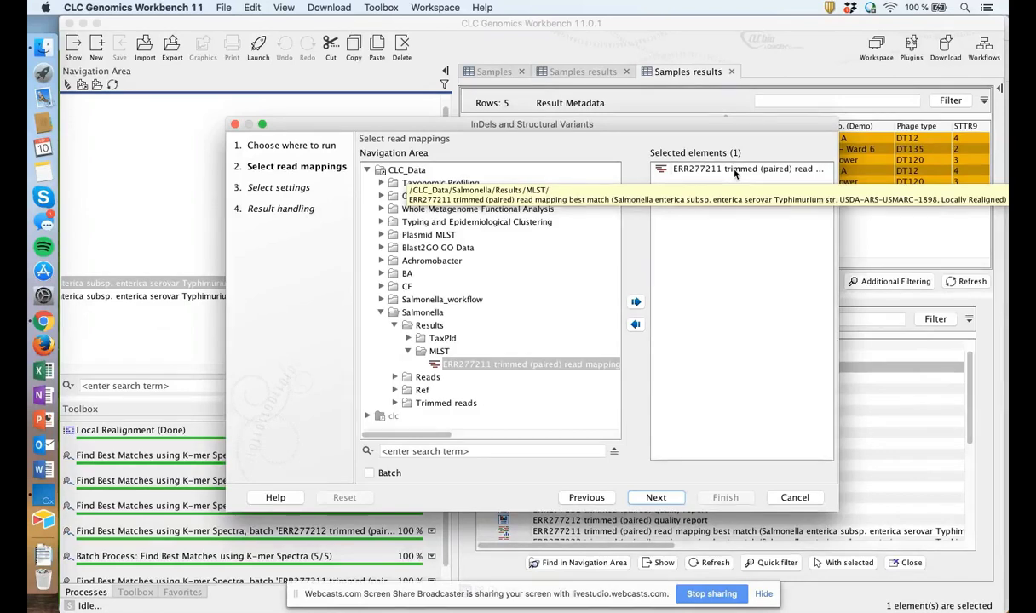
left_click(734, 171)
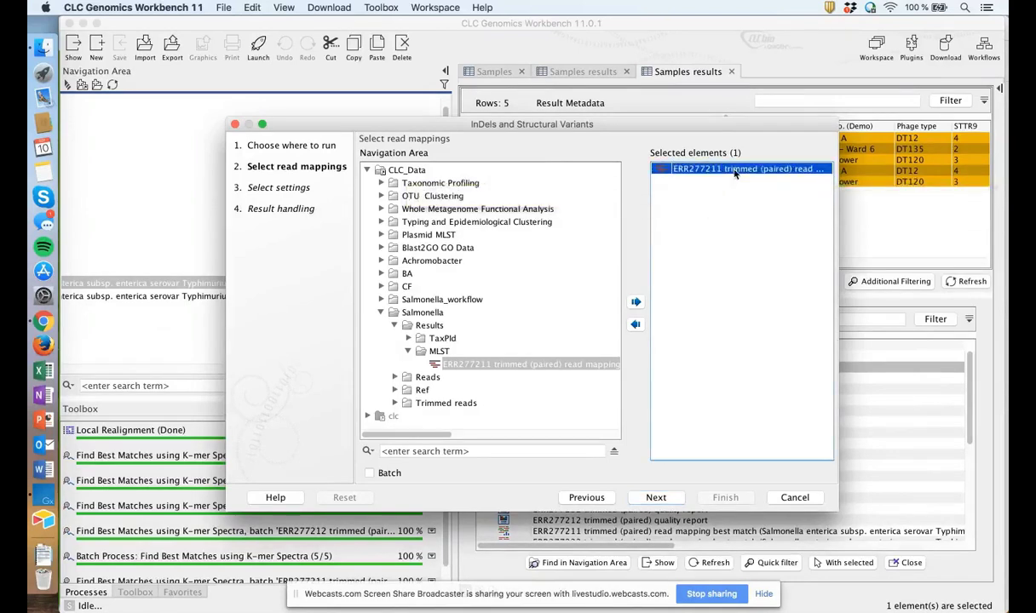
Step: Run InDels and Structural Variants with P-value threshold 0.0001 and 3 maximum mismatches, saving the report, InDel variants and structural variations in MLST
left_click(656, 498)
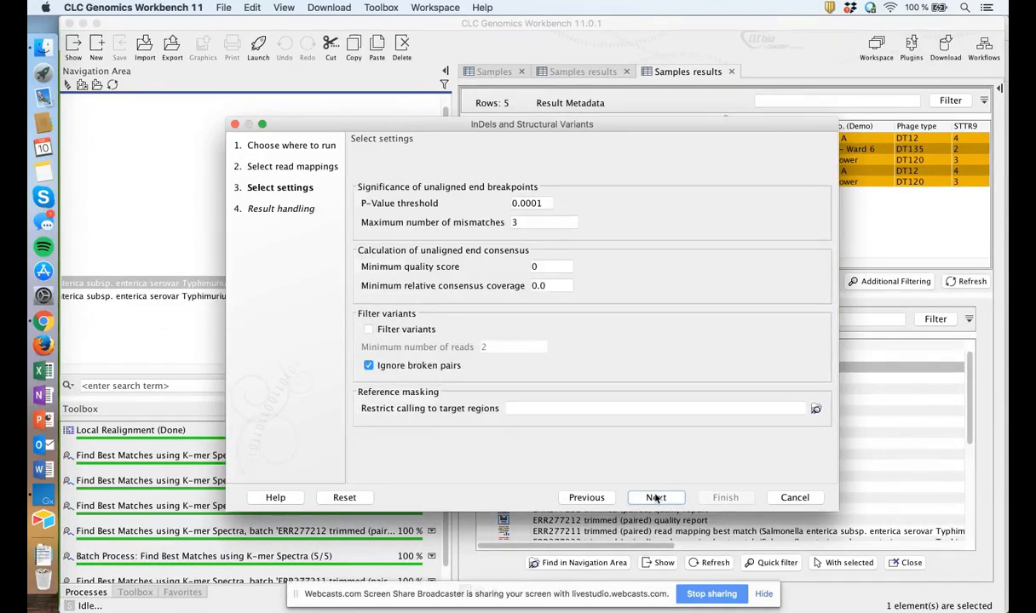
left_click(656, 497)
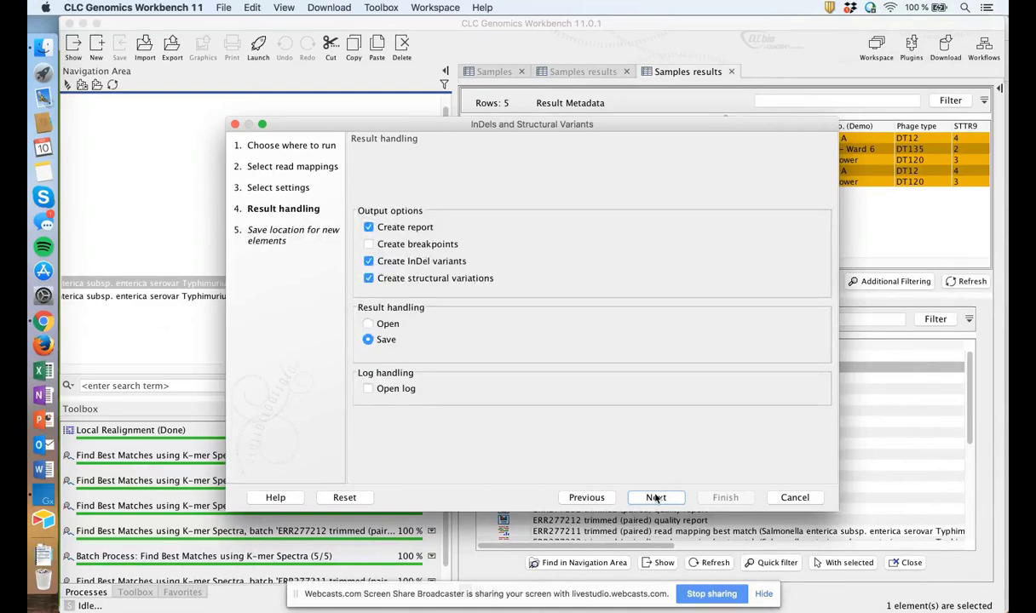
left_click(656, 498)
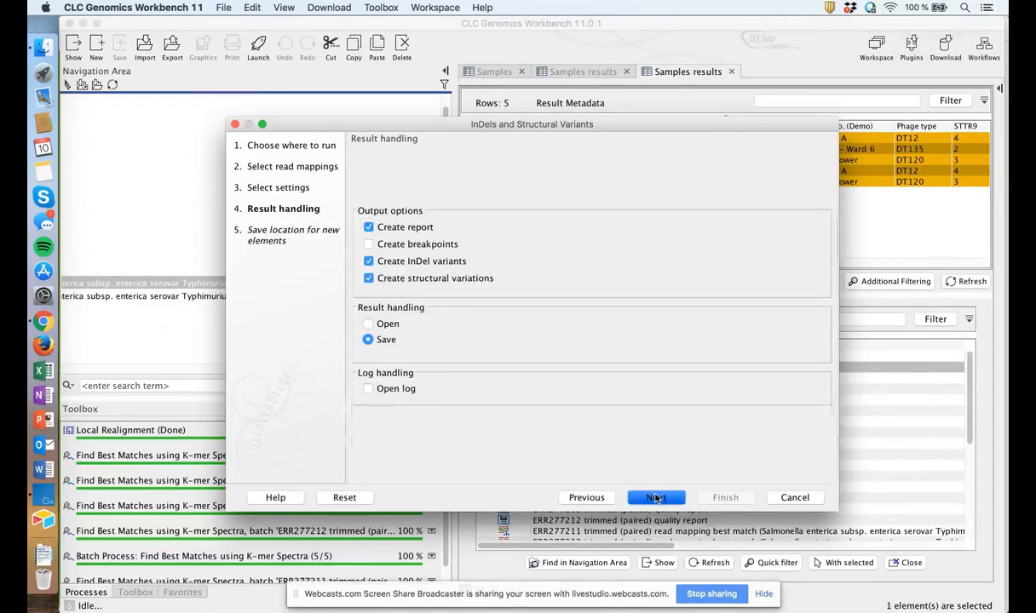
left_click(416, 368)
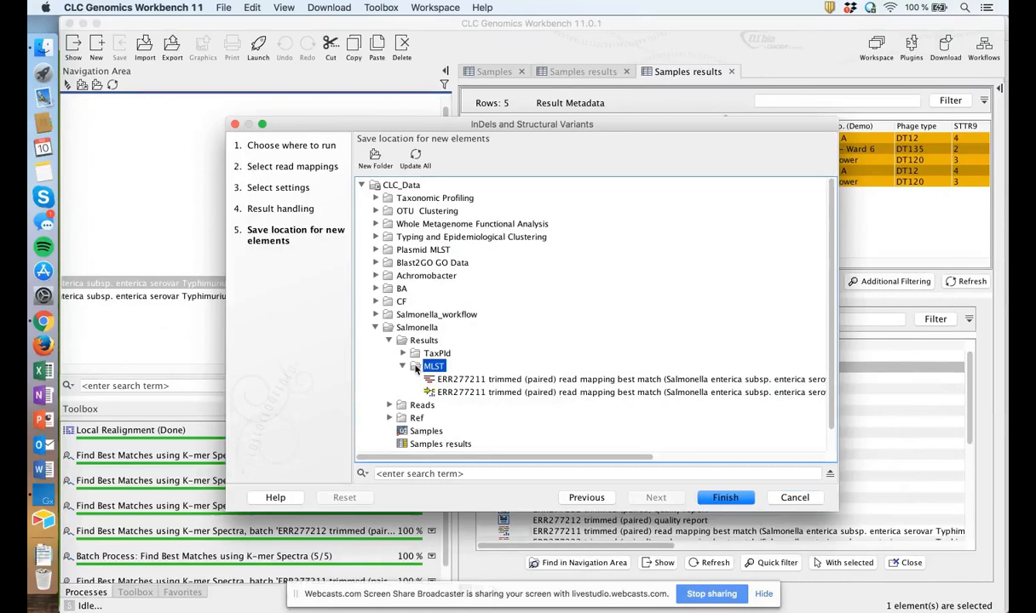
left_click(725, 498)
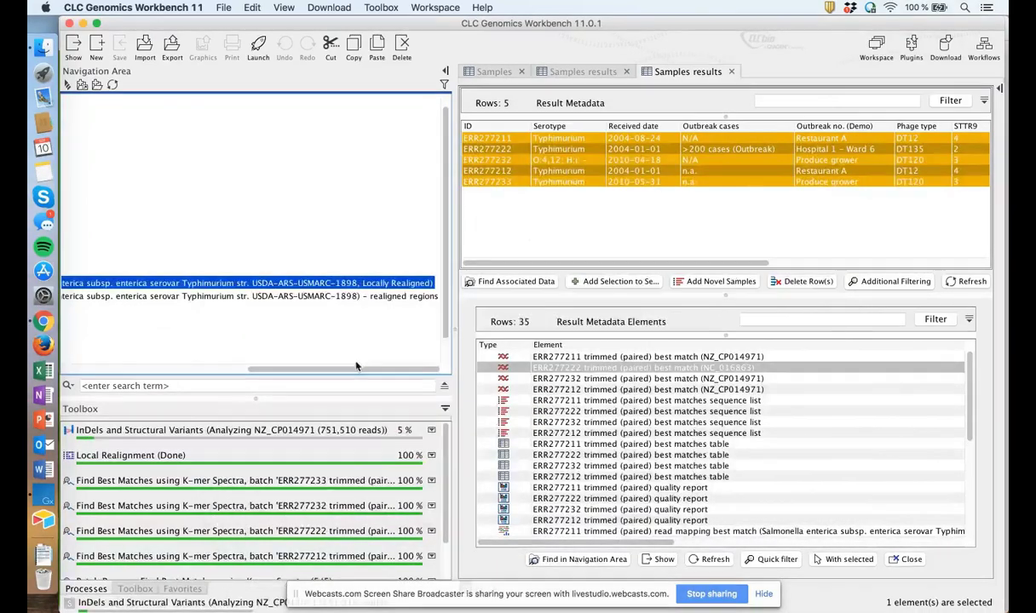
Step: Select the InDel track of the locally realigned ERR277211 mapping in the MLST folder
left_click_drag(359, 370, 149, 372)
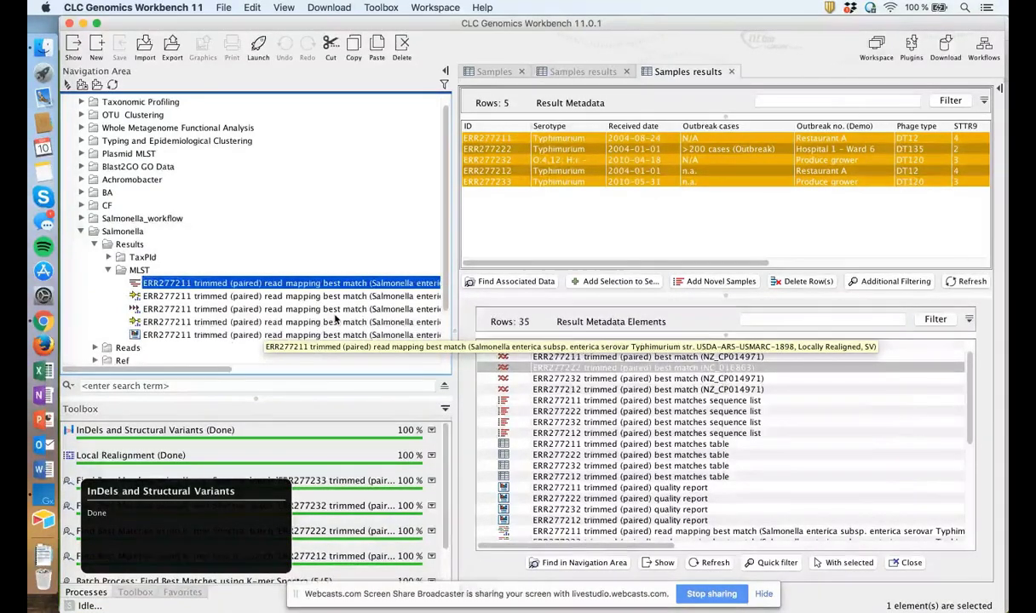
scroll(334, 317, "down", 2)
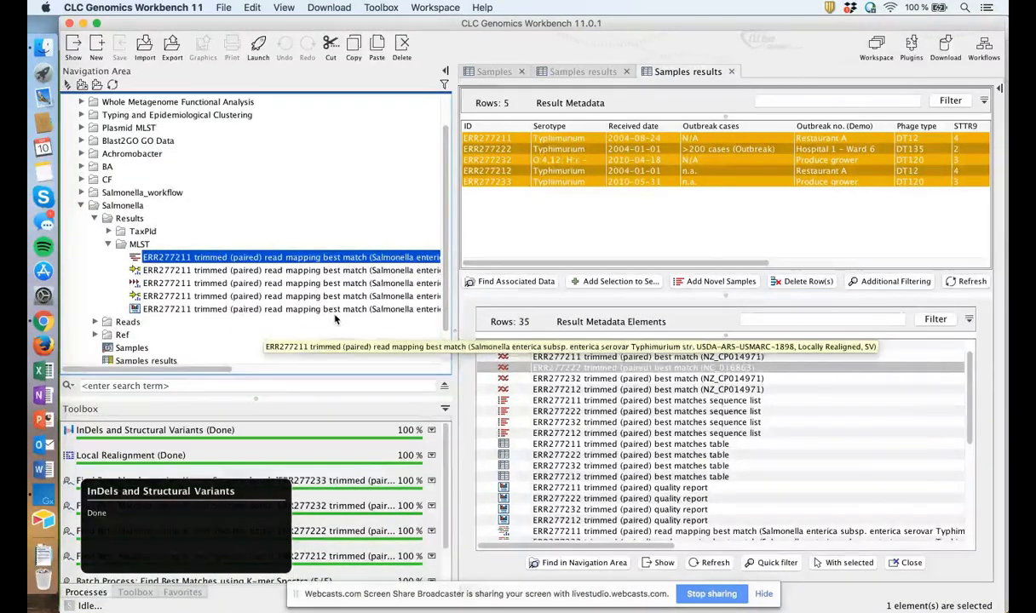
scroll(335, 318, "right", 5)
scroll(335, 320, "right", 10)
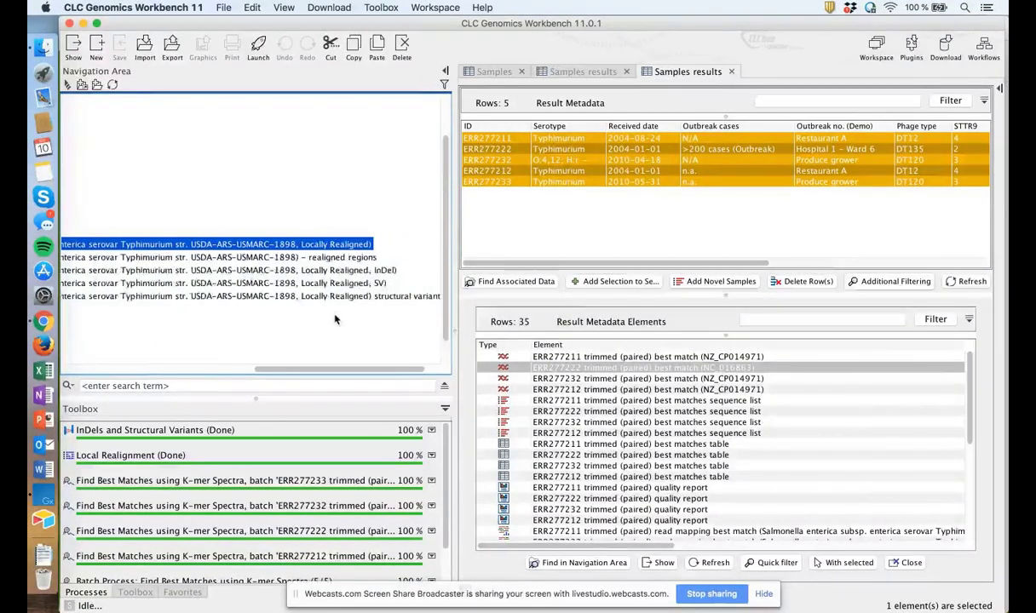
left_click(358, 269)
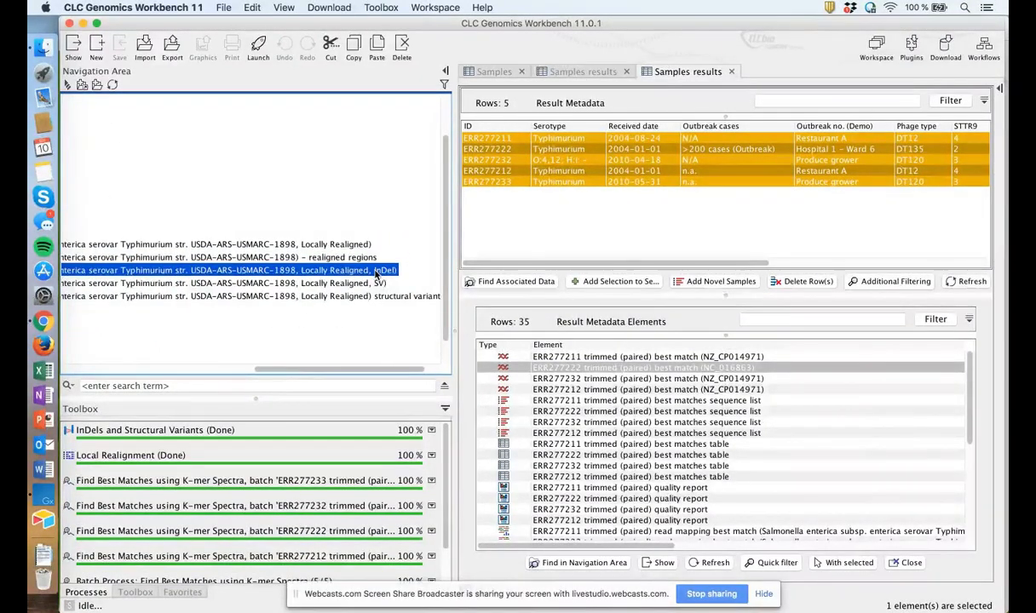
Step: Start Local Realignment on the Workbench with the locally realigned ERR277211 read mapping as input
left_click(380, 7)
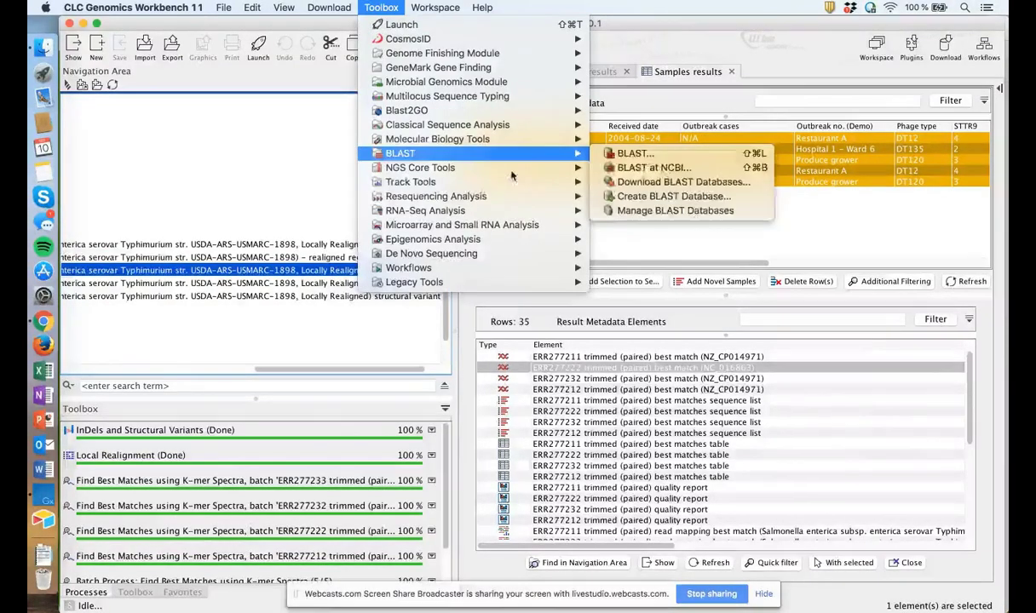
mouse_move(588, 168)
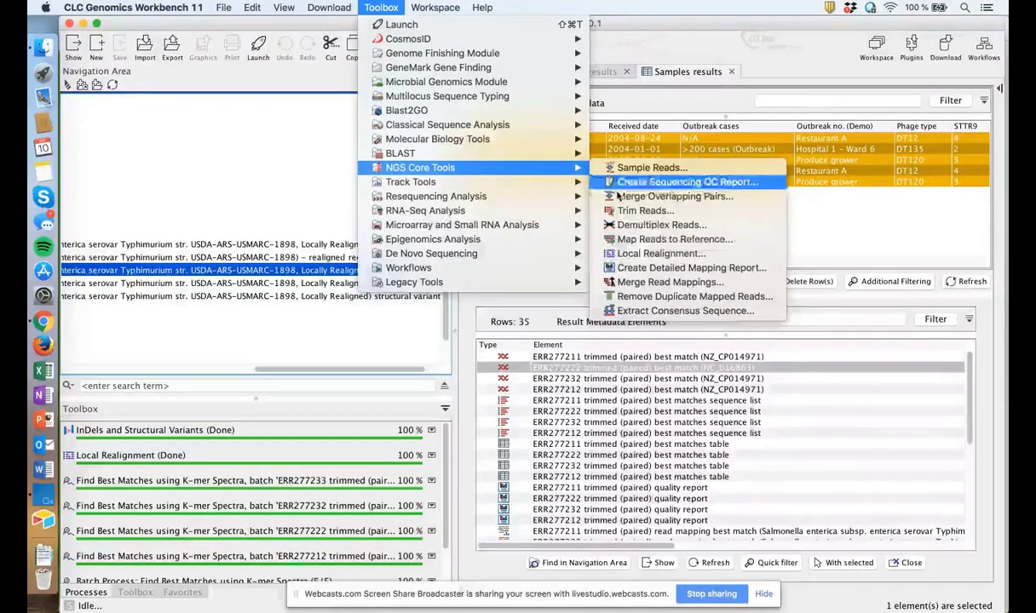
left_click(661, 254)
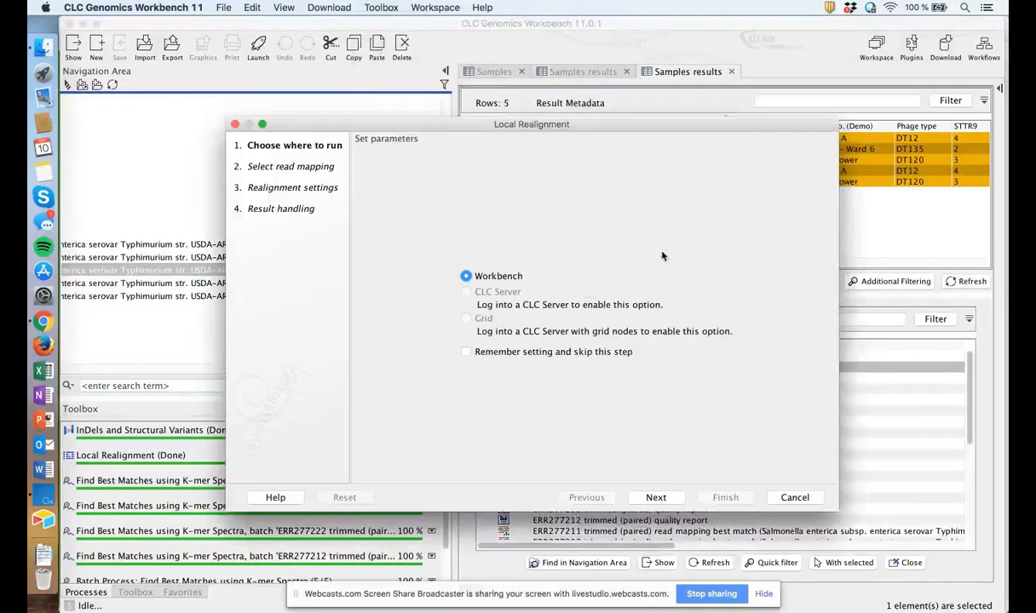
left_click(660, 499)
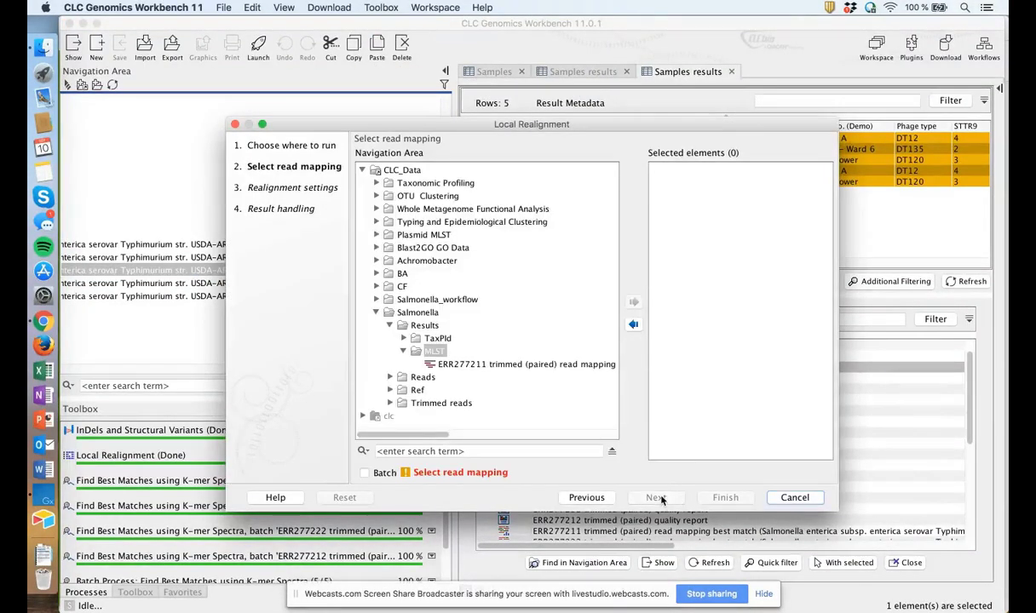
left_click(520, 363)
scroll(539, 368, "right", 10)
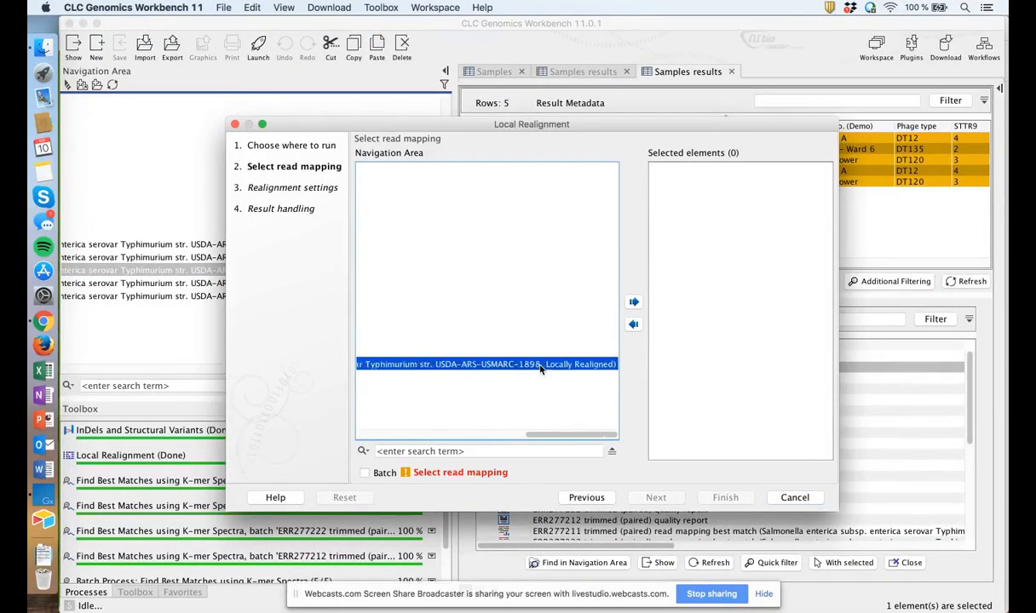
left_click(633, 303)
left_click(656, 498)
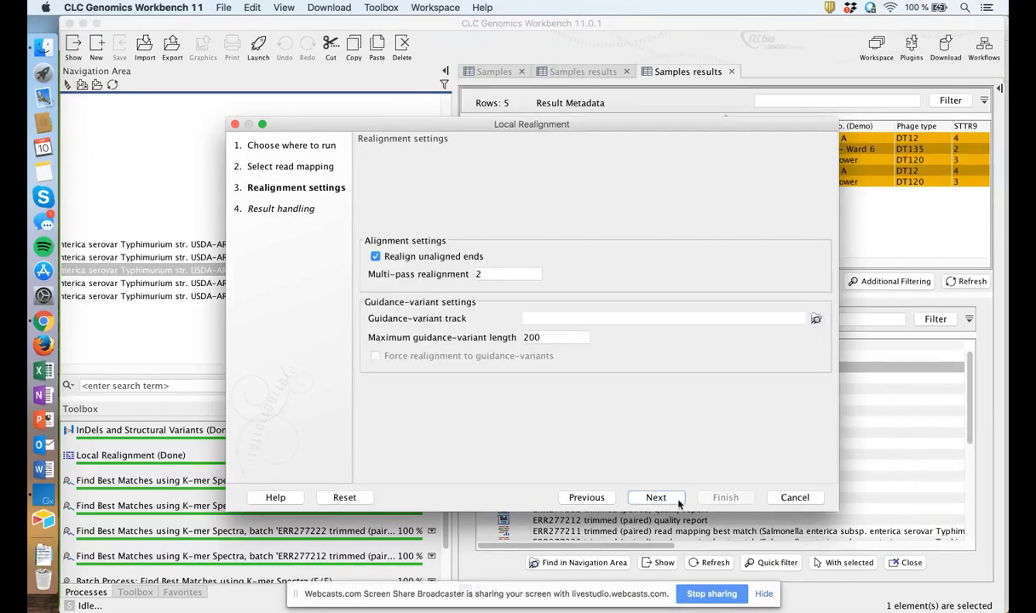
Step: Set the locally realigned ERR277211 InDel track as the guidance-variant track
left_click(816, 319)
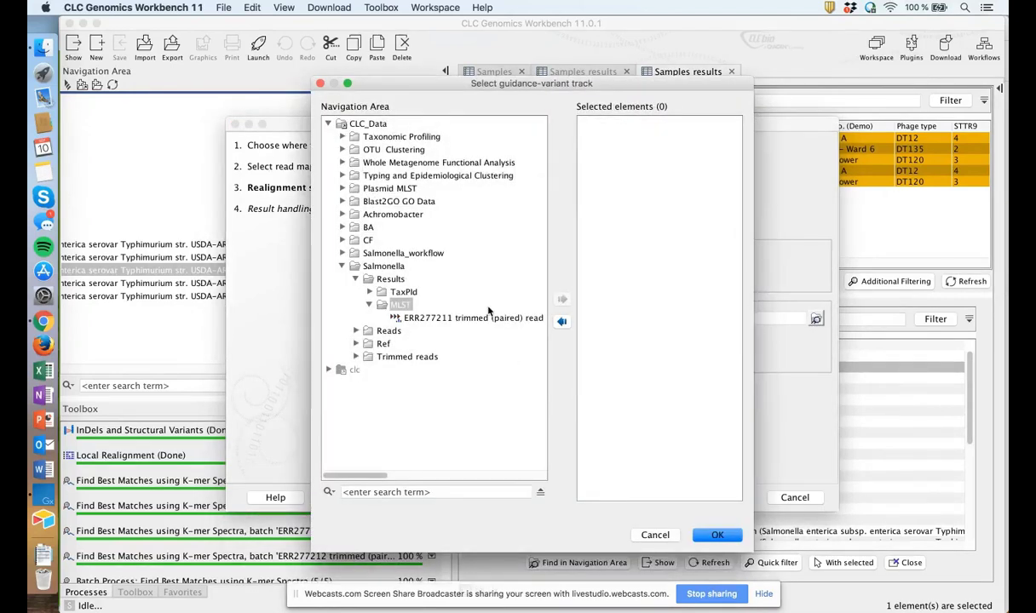
scroll(488, 308, "right", 10)
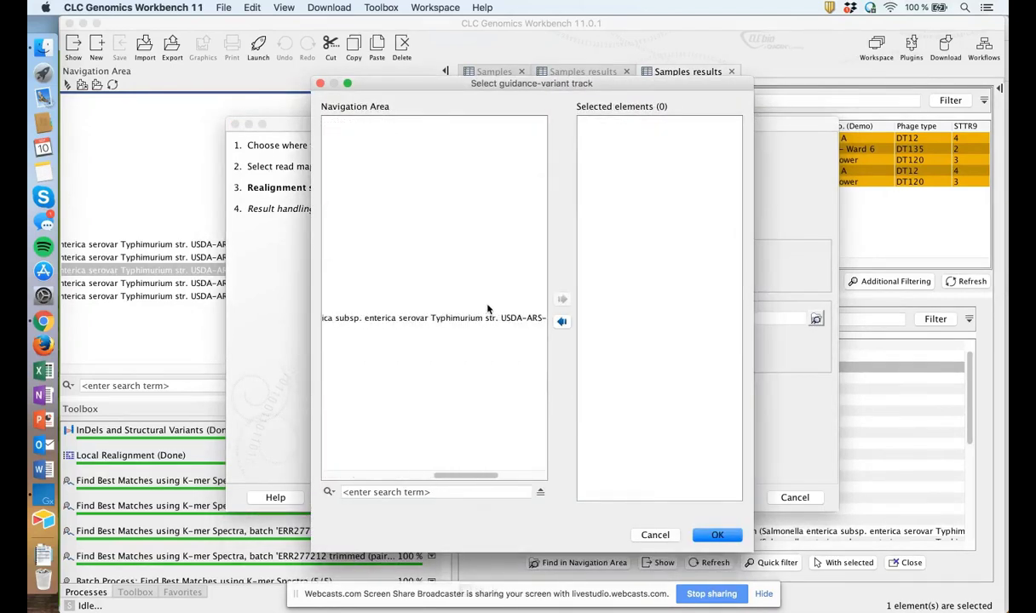
left_click(484, 315)
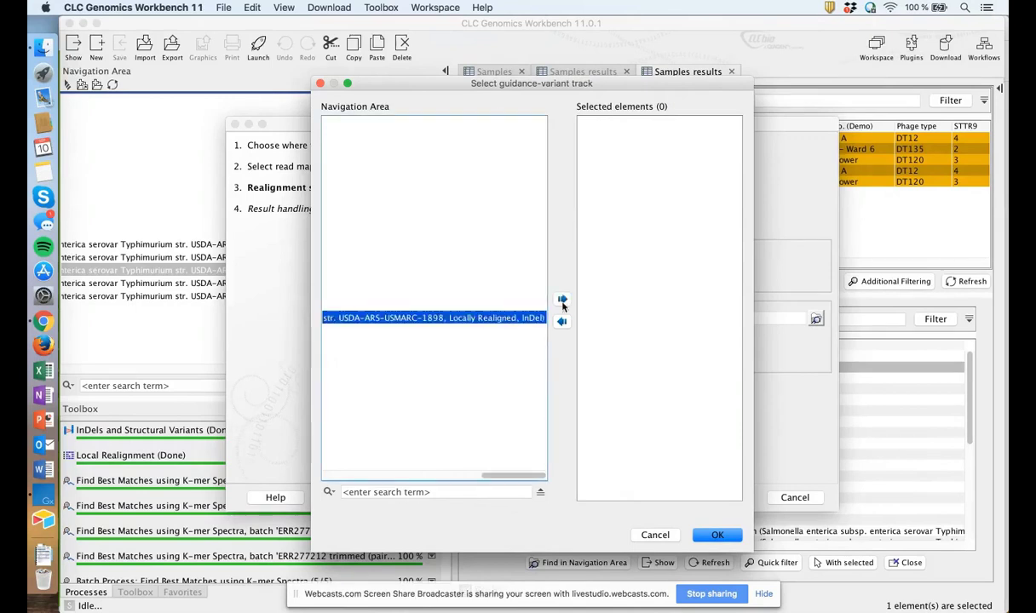
left_click(562, 299)
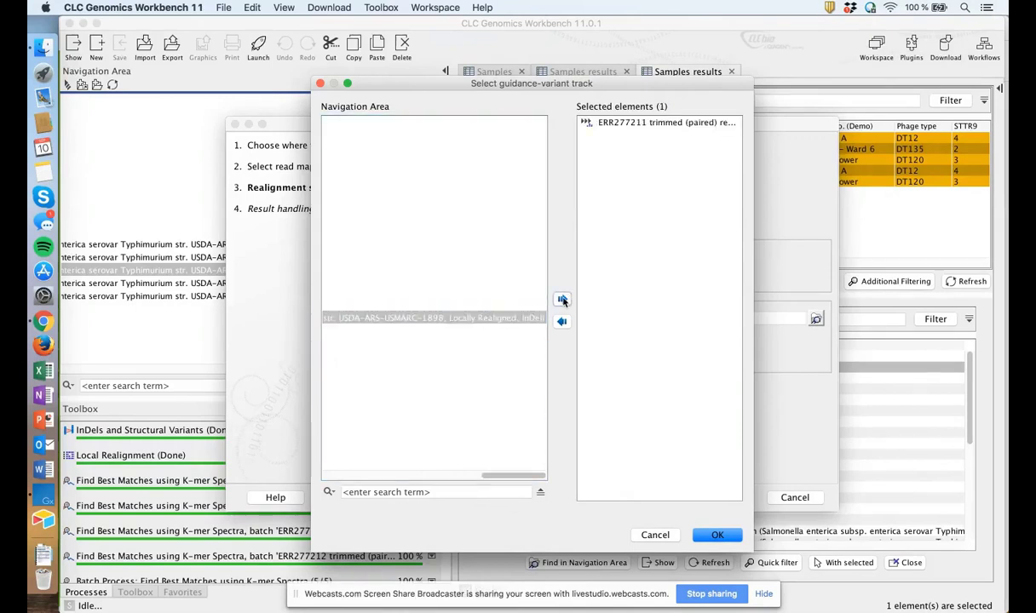
left_click(714, 534)
Step: Run the guided realignment, saving stand-alone read mappings and a track of realigned regions in the MLST folder
left_click(656, 498)
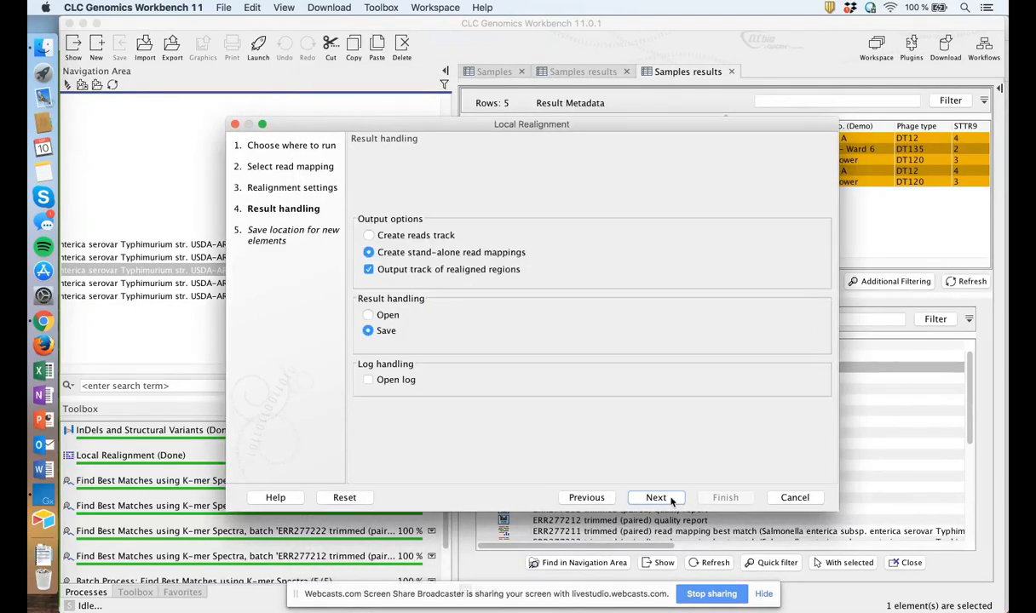
left_click(670, 500)
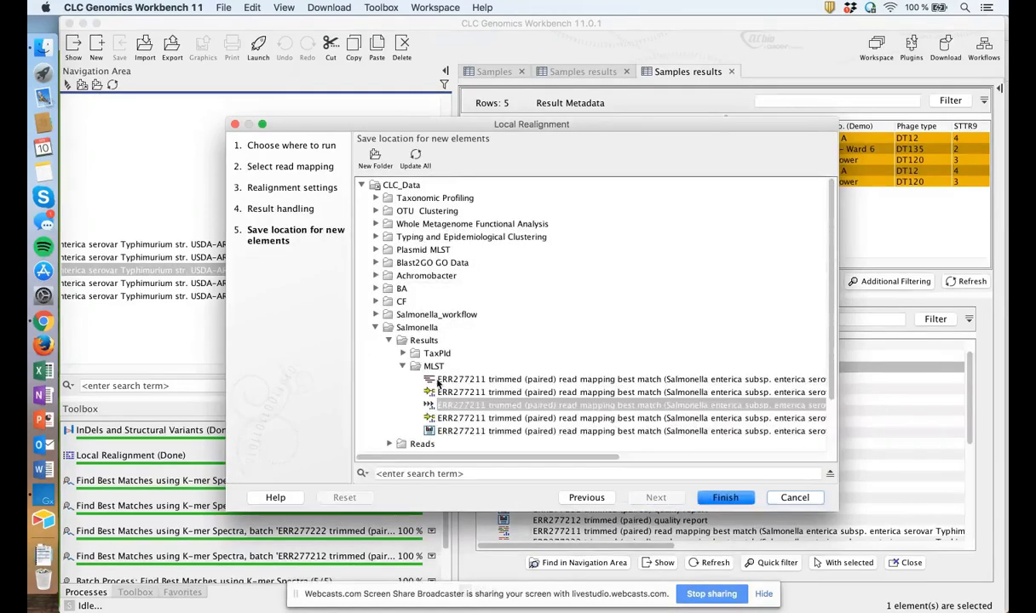
left_click(417, 367)
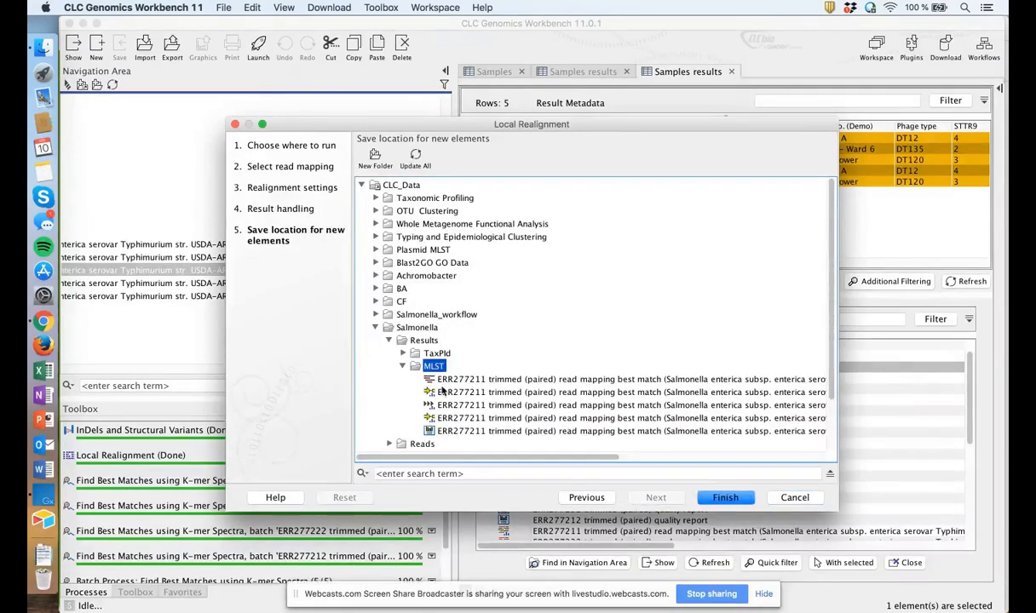
left_click(726, 497)
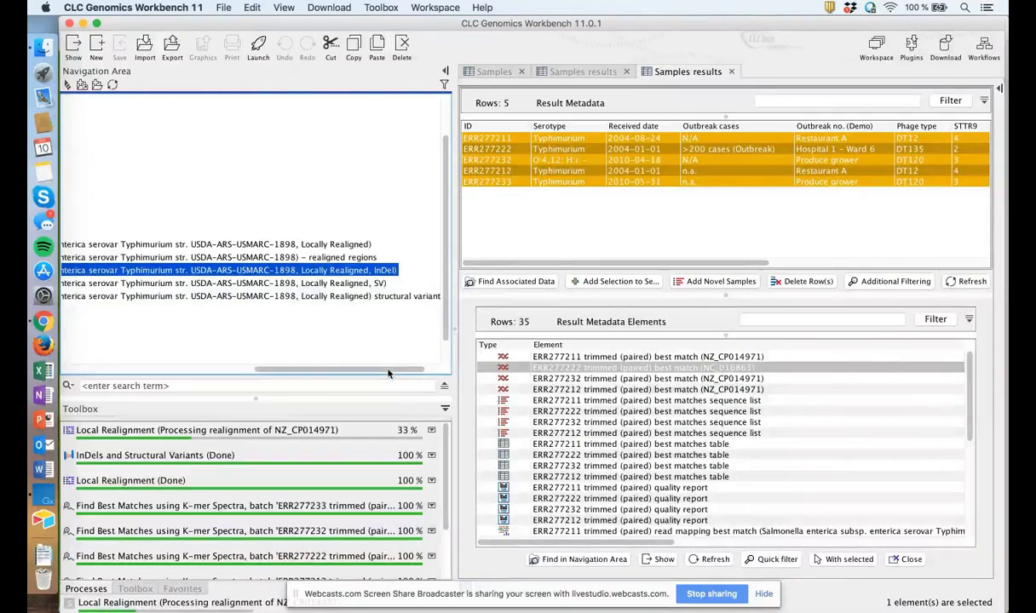
left_click_drag(382, 371, 170, 379)
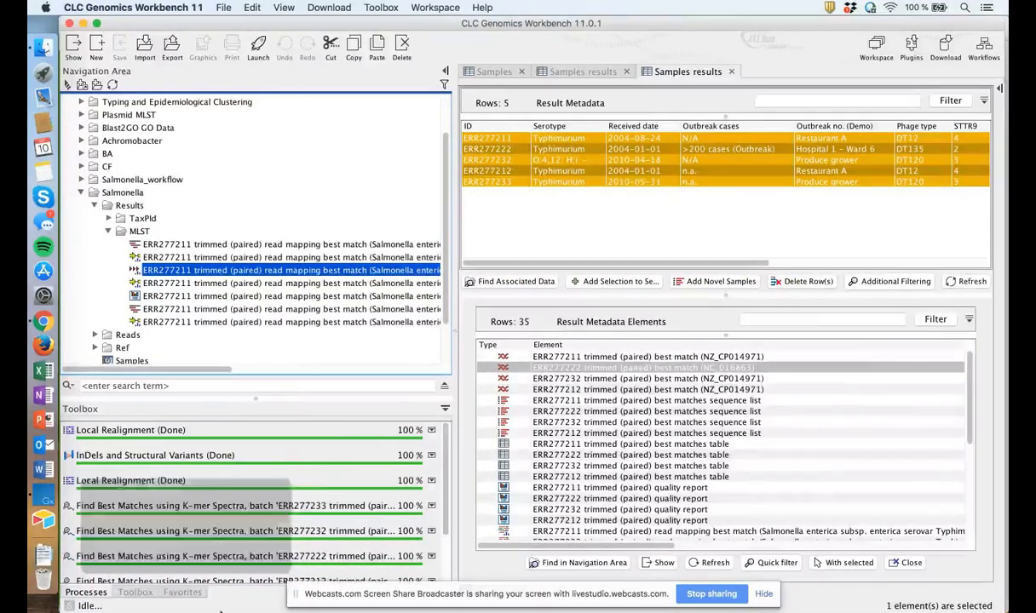
Step: Show the Toolbox, enlarge its area, and expand Databases and NGS MLST under the Microbial Genomics Module
left_click(141, 592)
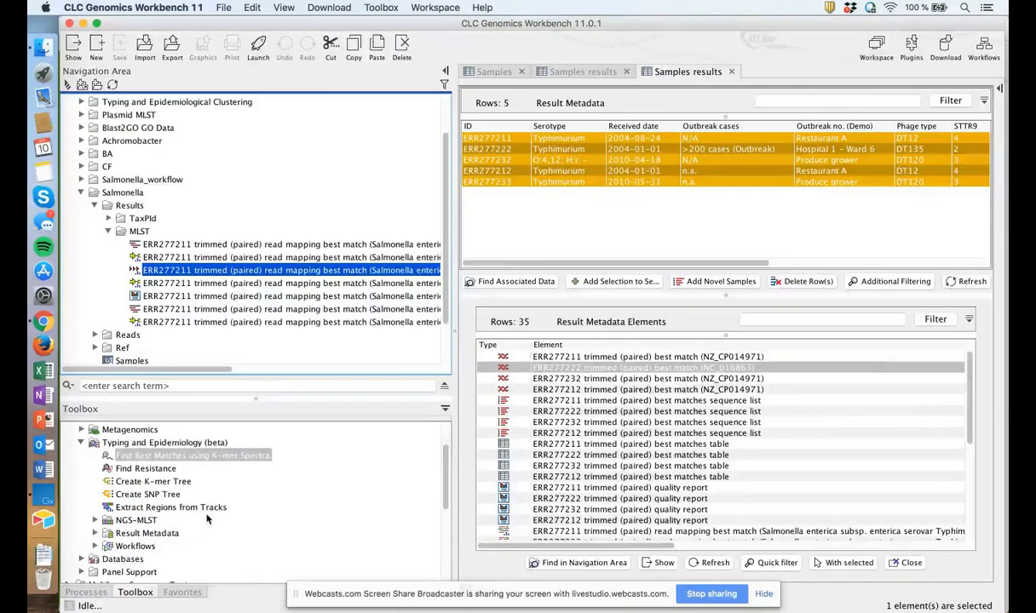
scroll(206, 515, "down", 3)
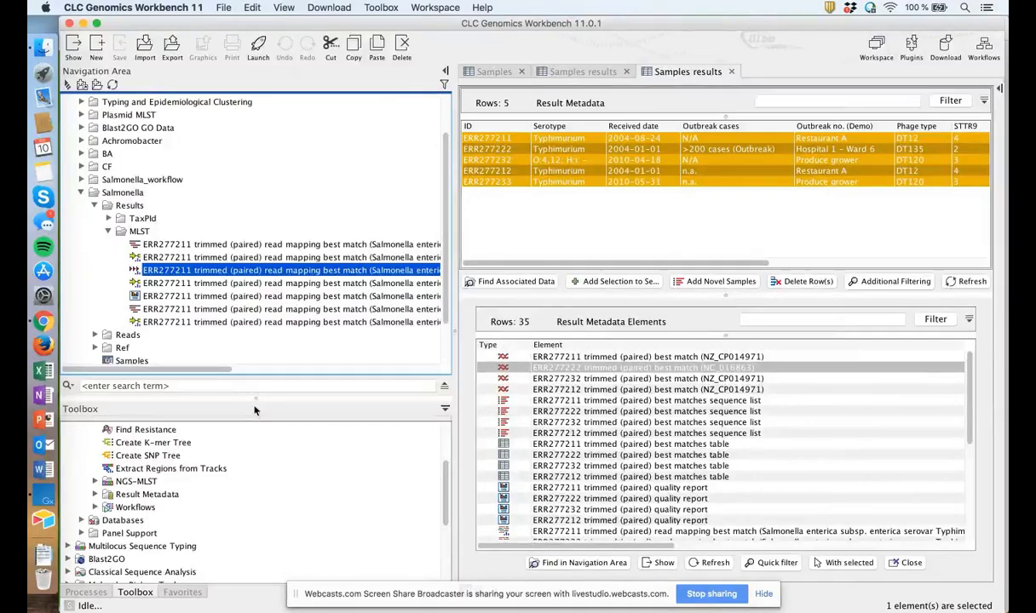
left_click_drag(244, 396, 266, 283)
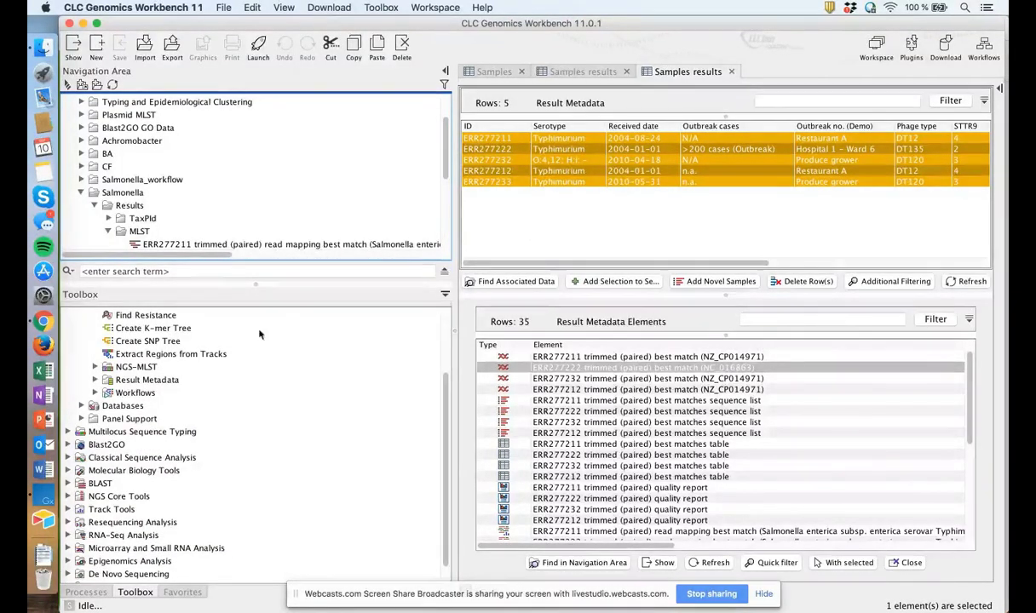
scroll(200, 374, "up", 3)
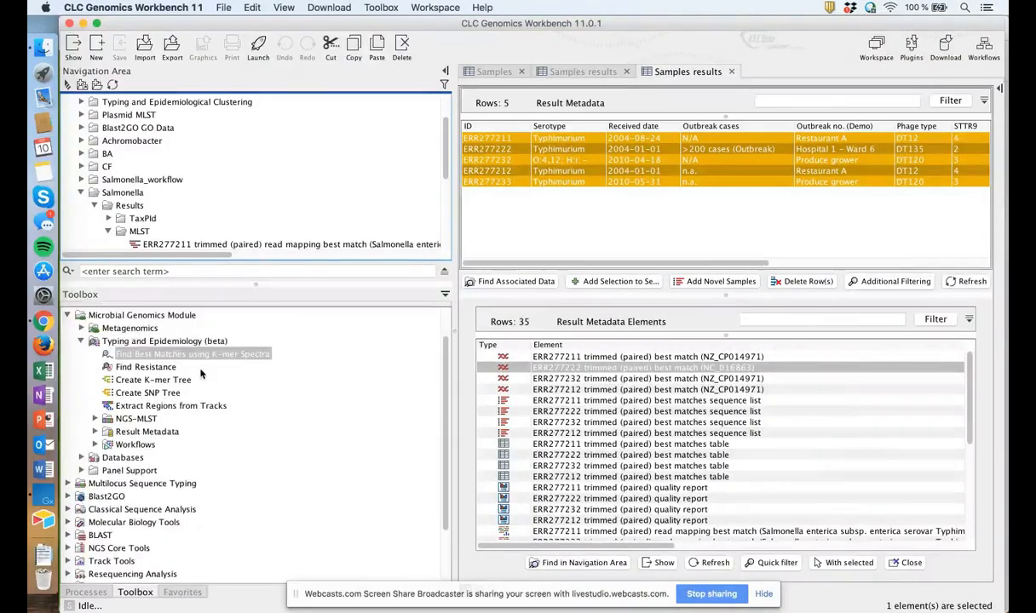
left_click(127, 317)
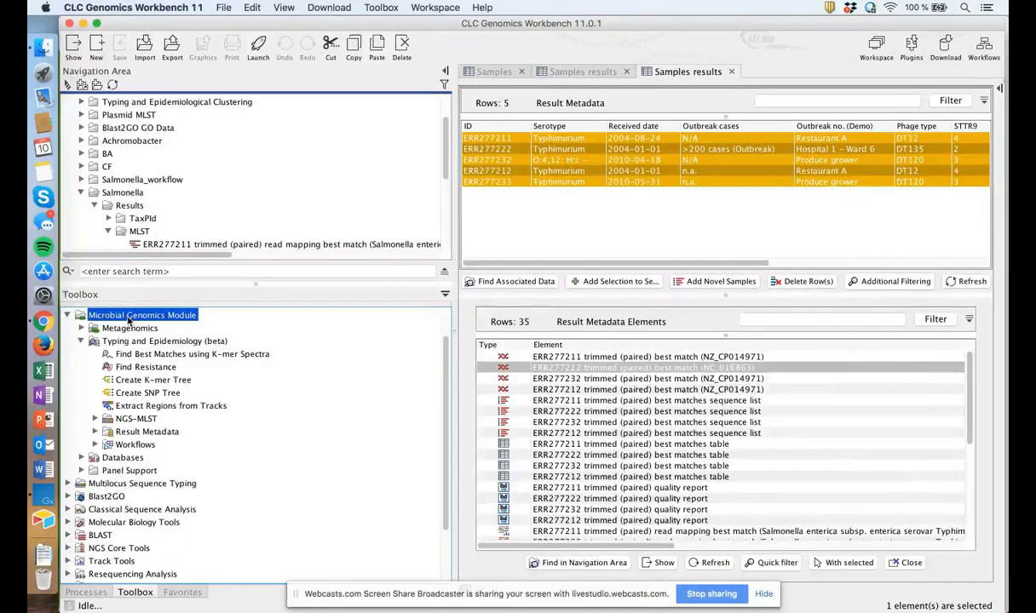
left_click(82, 458)
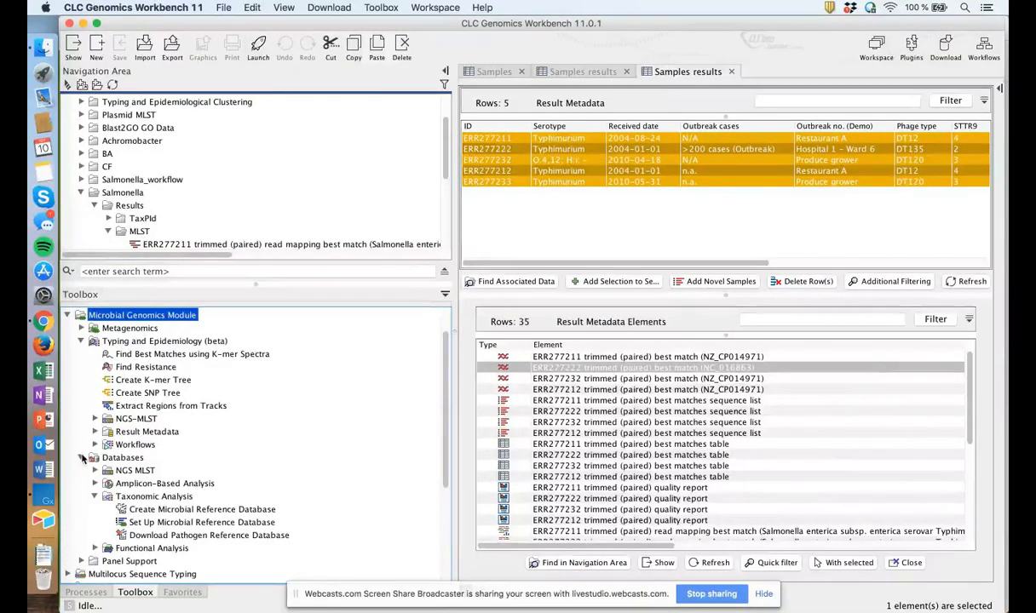
left_click(94, 471)
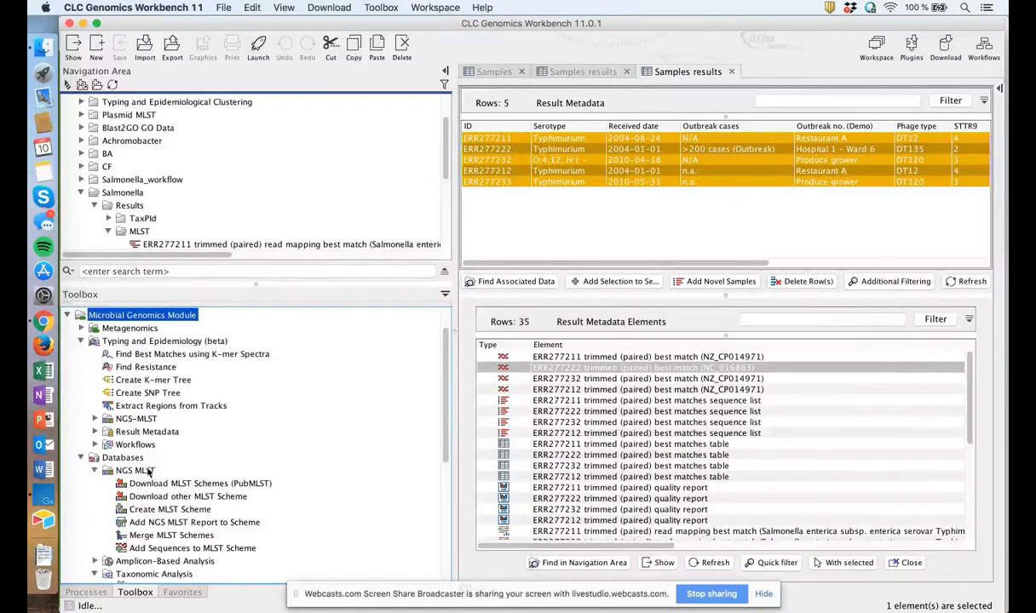
Step: Download the Salmonella enterica MLST scheme from PubMLST
scroll(183, 474, "down", 5)
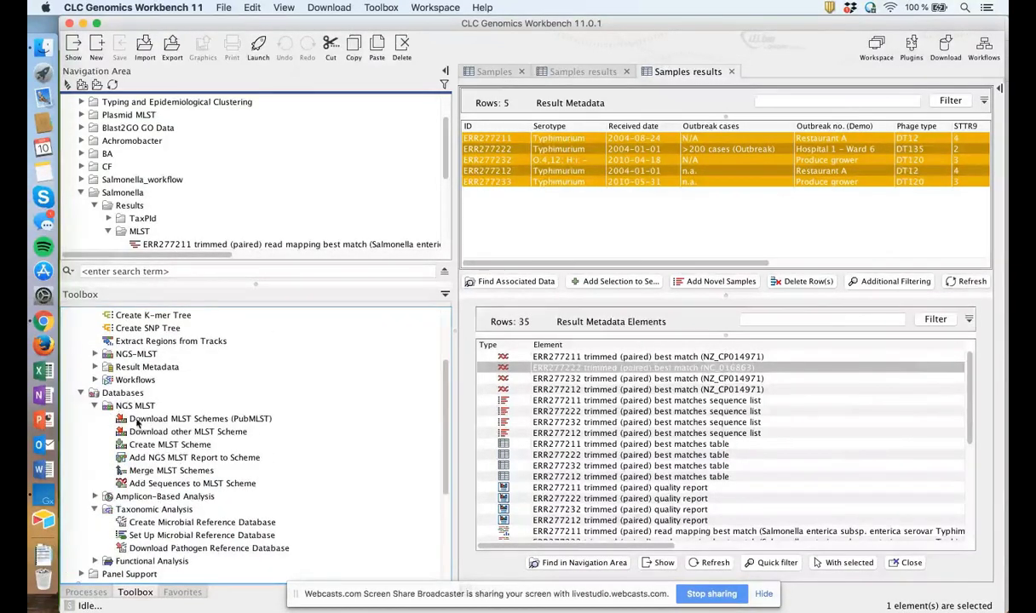
left_click(170, 419)
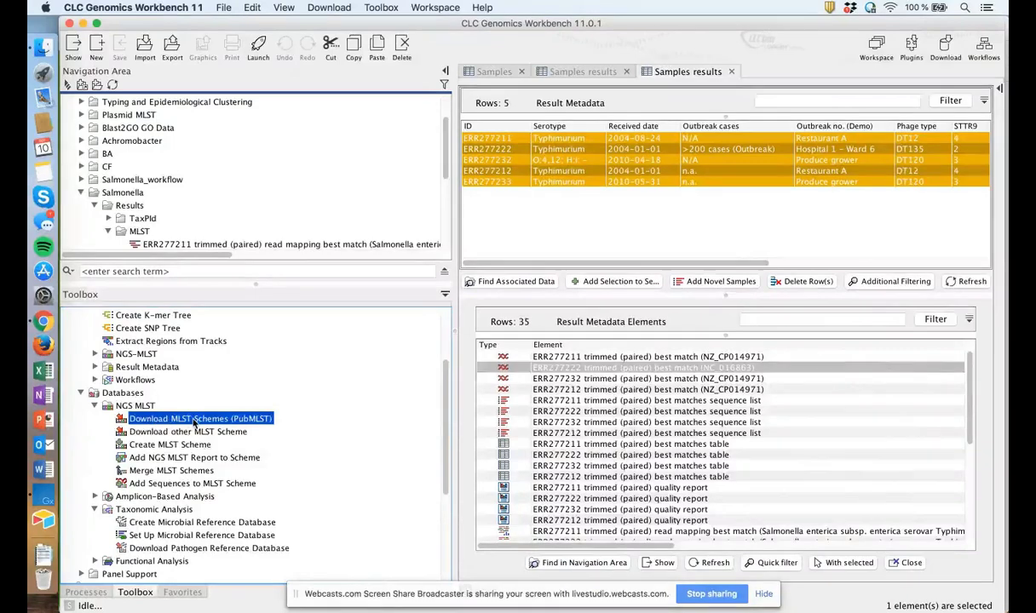
double_click(194, 419)
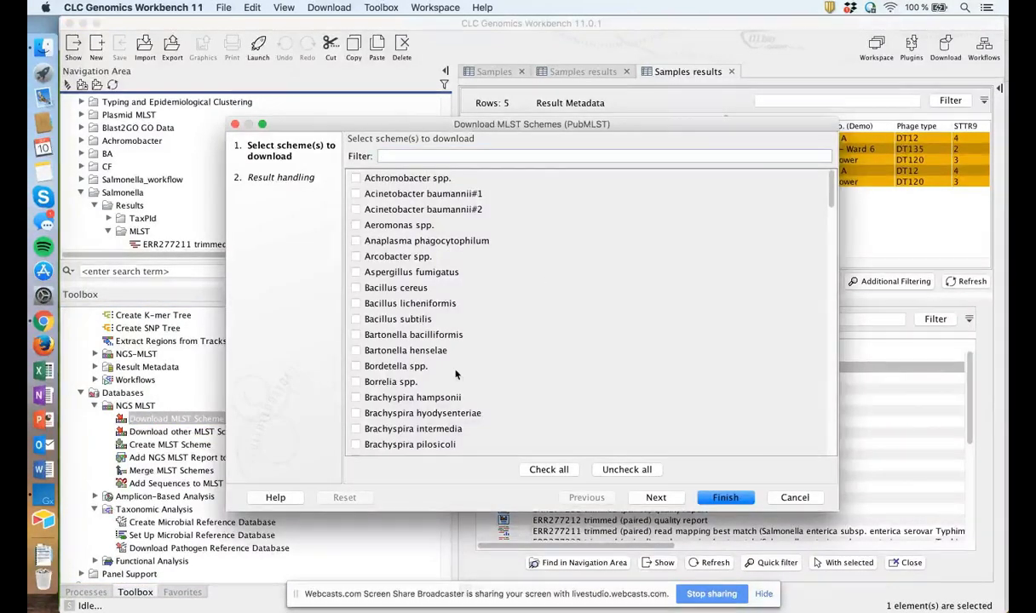
scroll(456, 374, "down", 15)
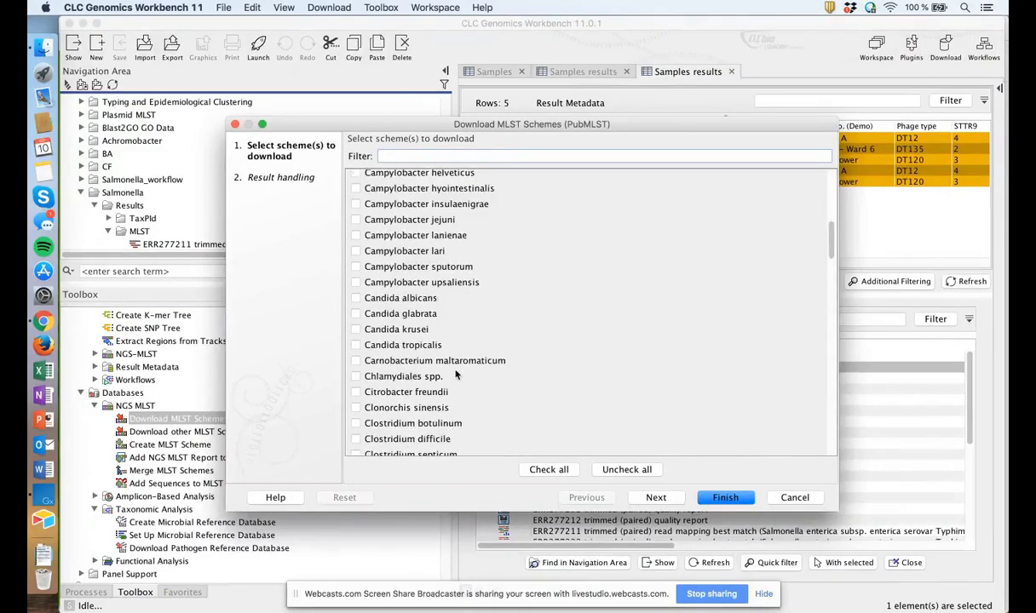
scroll(456, 373, "down", 7)
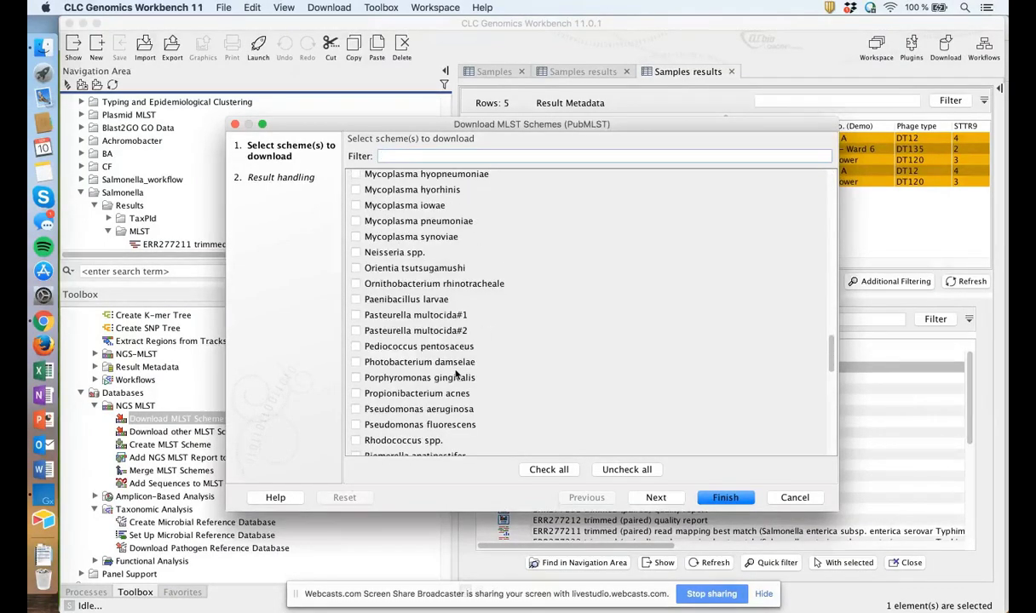
scroll(455, 373, "down", 6)
scroll(452, 367, "up", 2)
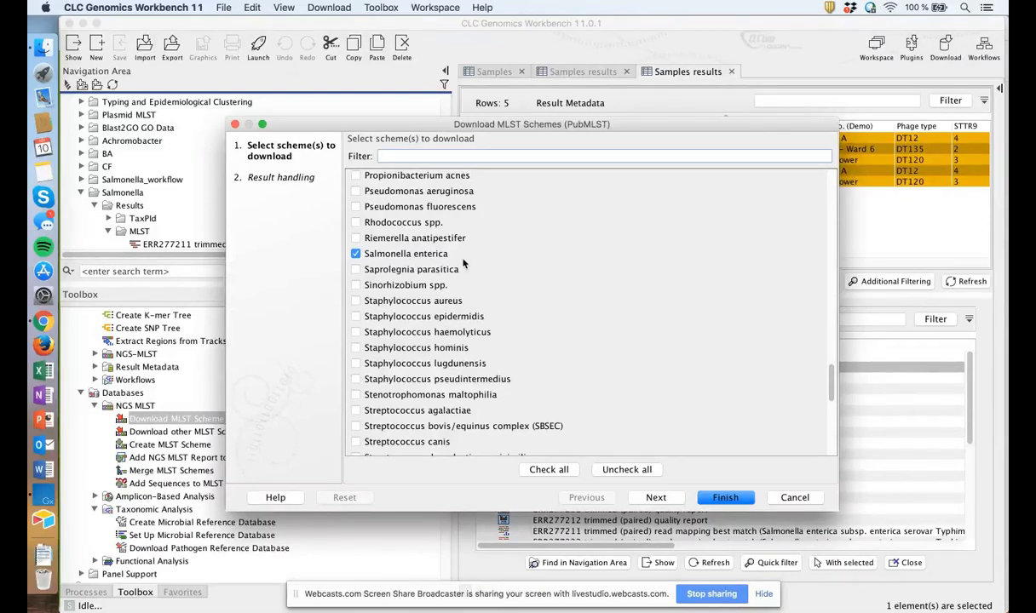
left_click(726, 497)
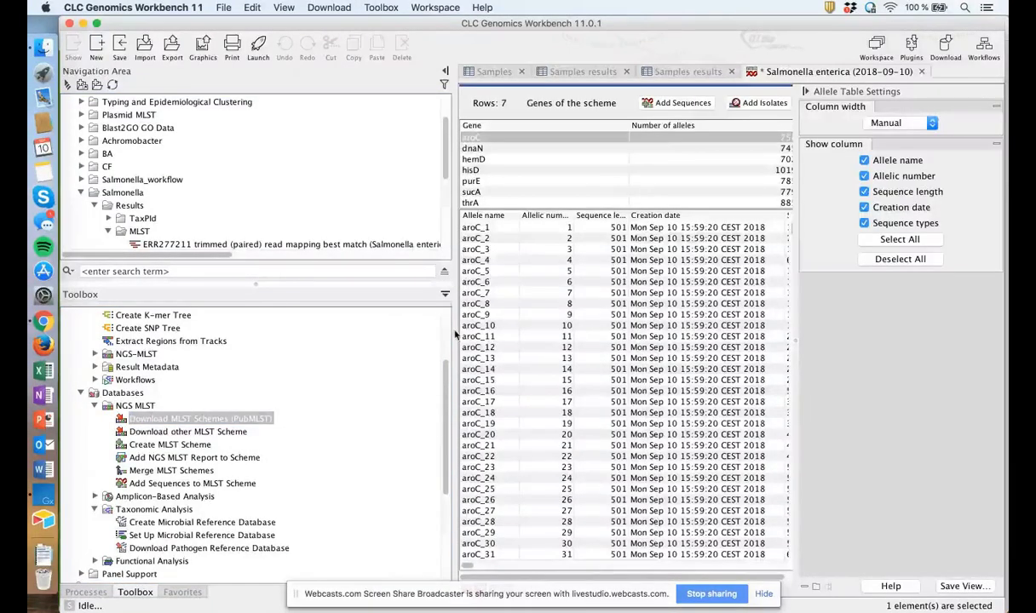
Step: Widen the downloaded scheme's table view and save the scheme as Salmonella enterica (2018-09-10) in the Salmonella Ref folder
left_click_drag(454, 335, 271, 332)
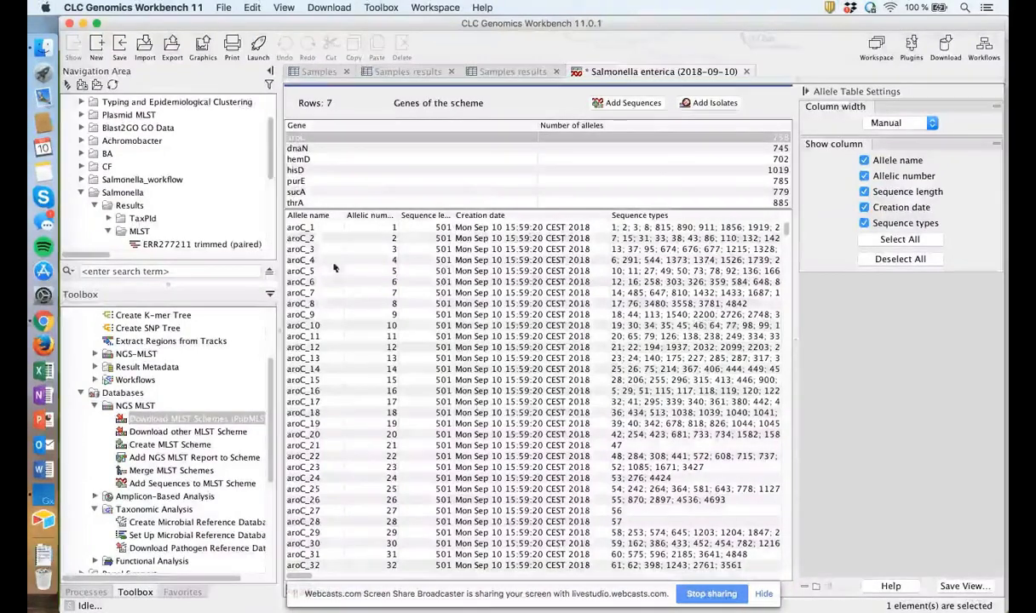
left_click(119, 48)
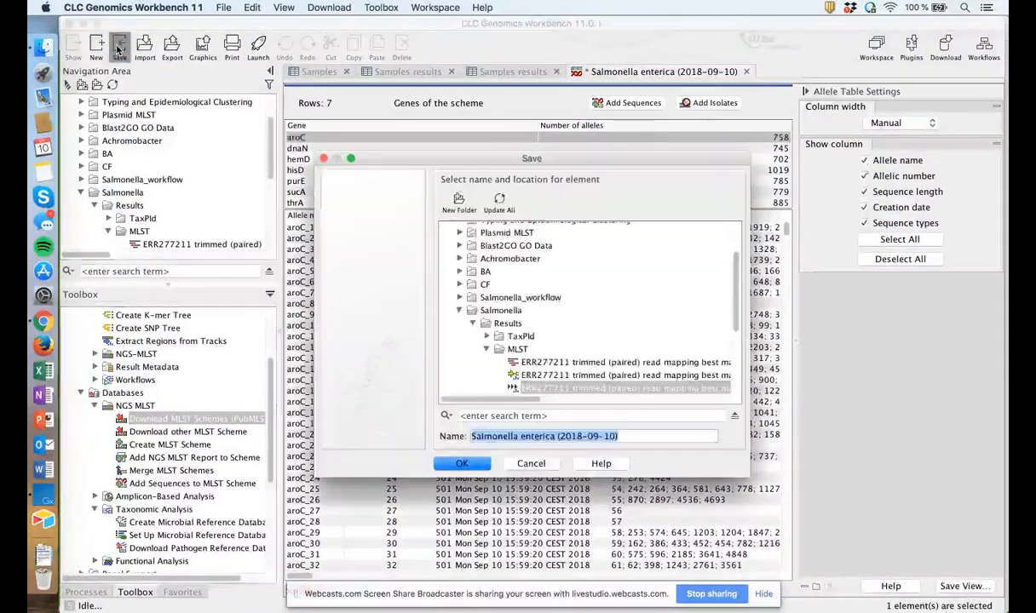
left_click(485, 349)
left_click(499, 375)
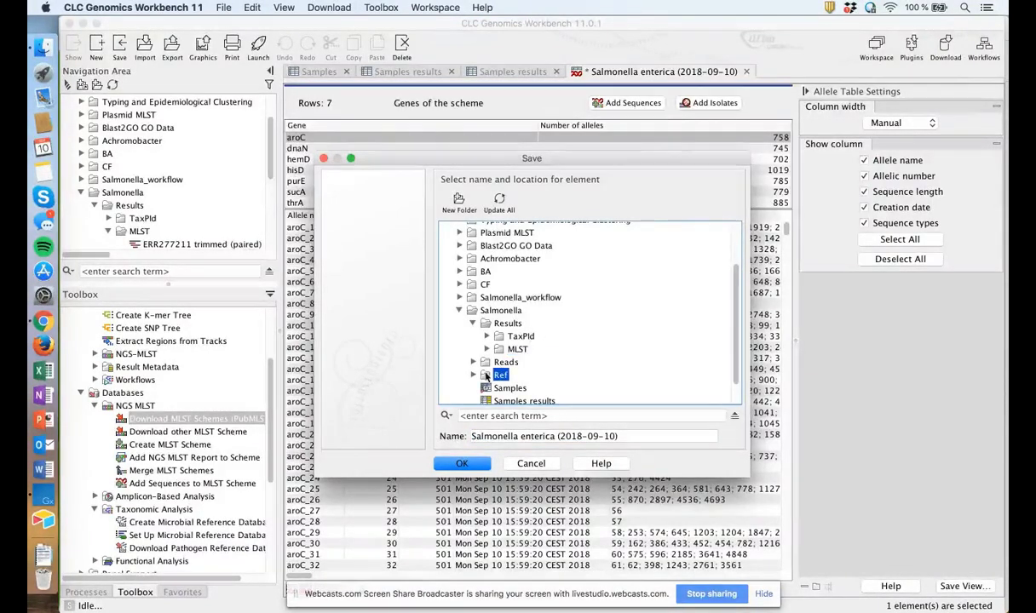
left_click(460, 463)
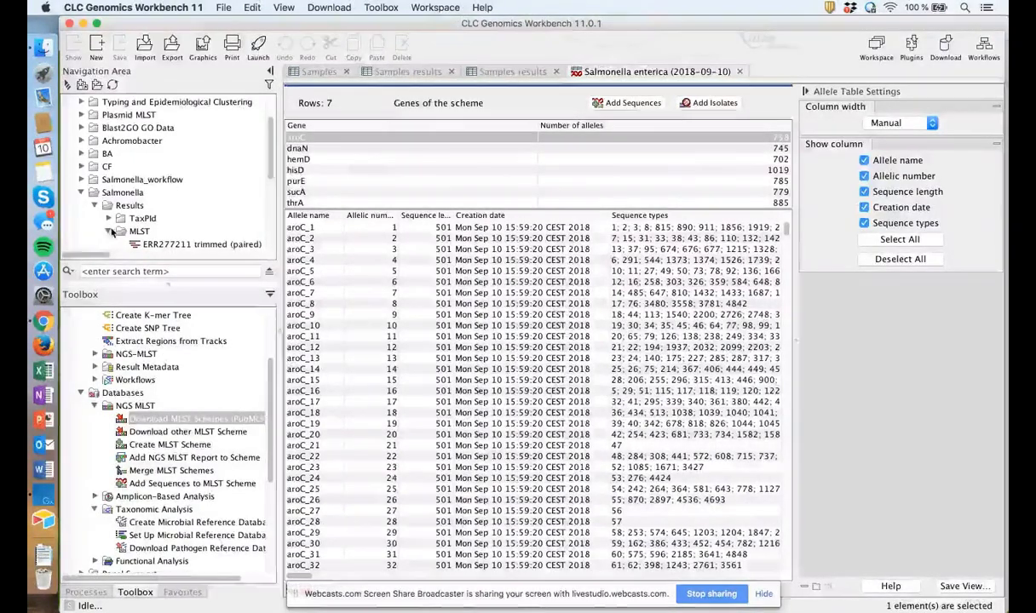
Step: Enlarge the Navigation Area, locate the saved Salmonella enterica scheme in the Ref folder, and close its open table view
left_click_drag(167, 290, 167, 476)
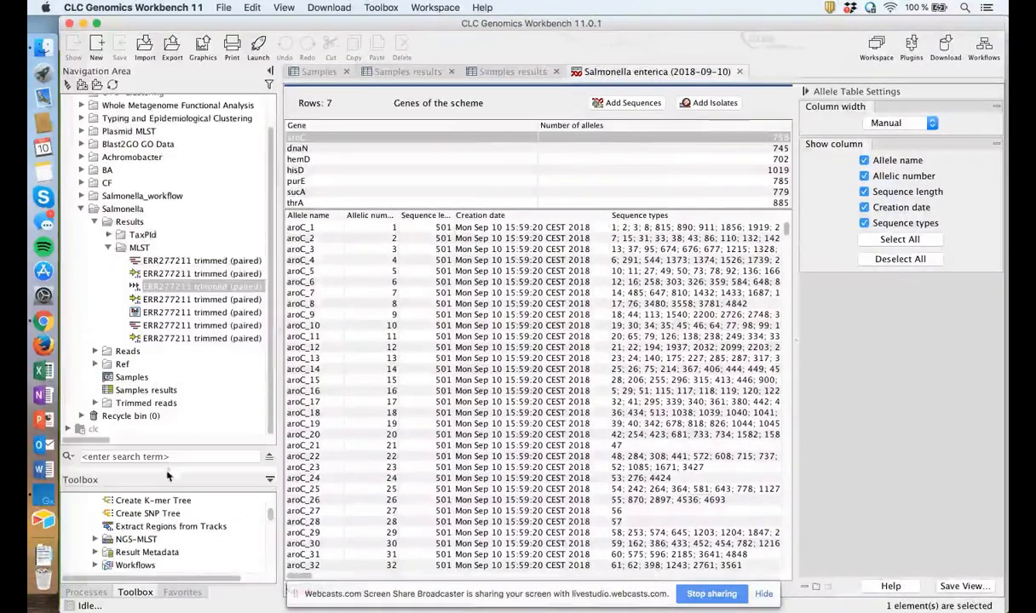
left_click(95, 364)
scroll(169, 365, "down", 3)
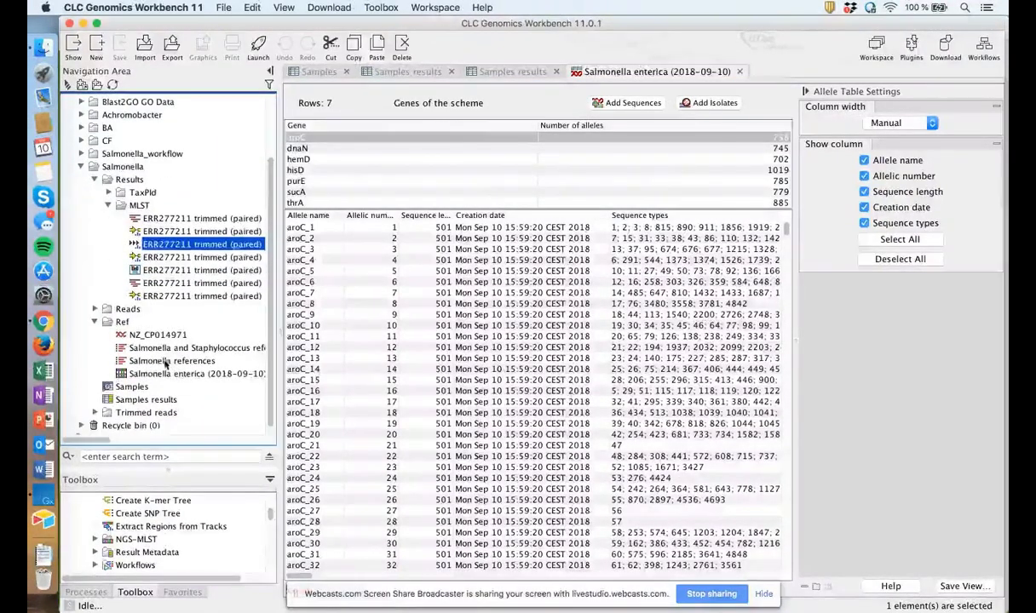
left_click(179, 374)
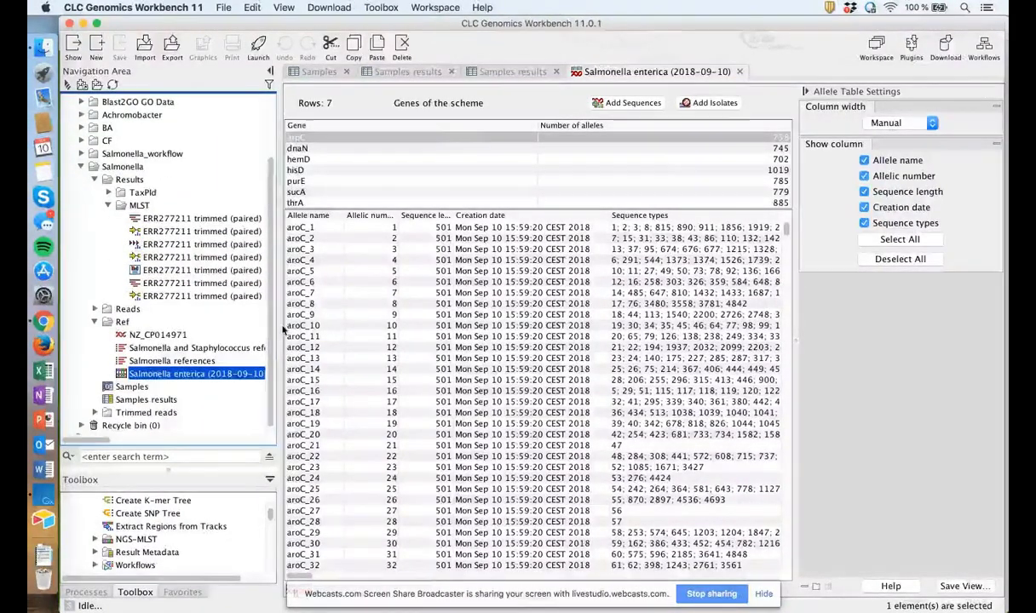
left_click_drag(279, 328, 440, 357)
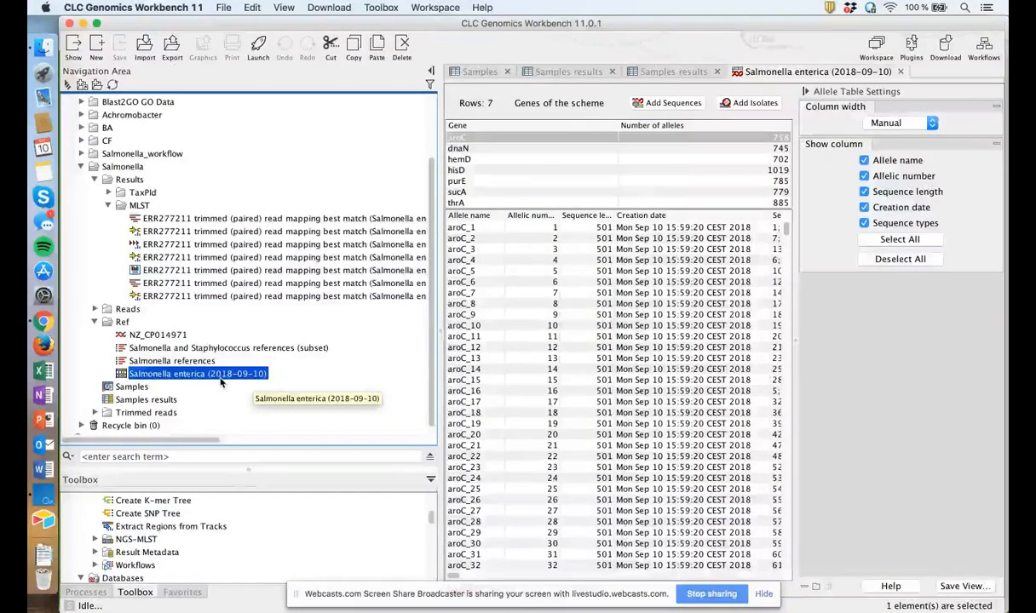
left_click(902, 73)
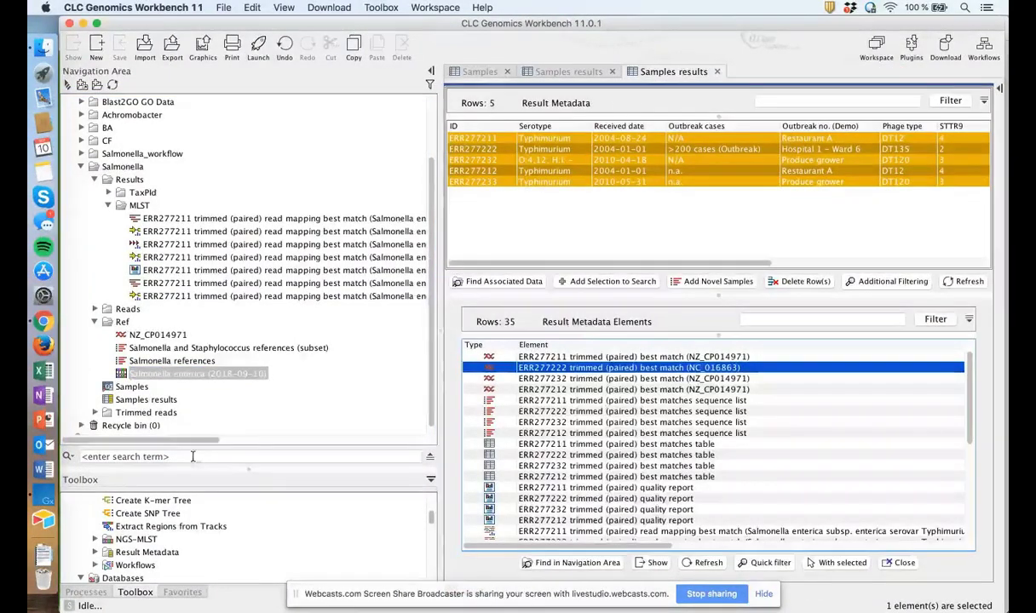
Step: Enlarge the Toolbox area, collapse Databases, and expand NGS-MLST under Typing and Epidemiology (beta)
left_click_drag(251, 470, 267, 311)
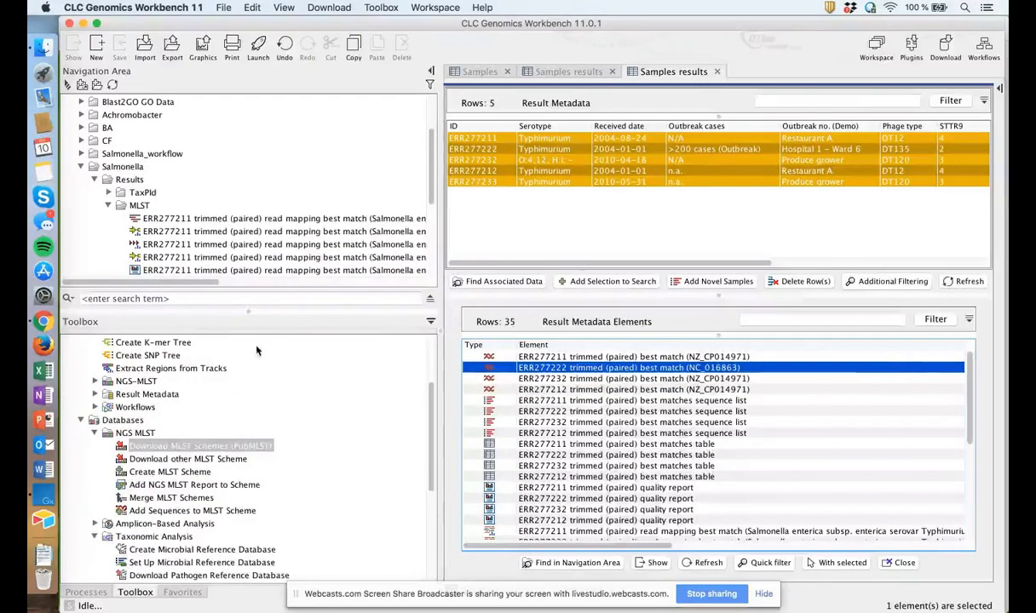
left_click(95, 431)
left_click(80, 417)
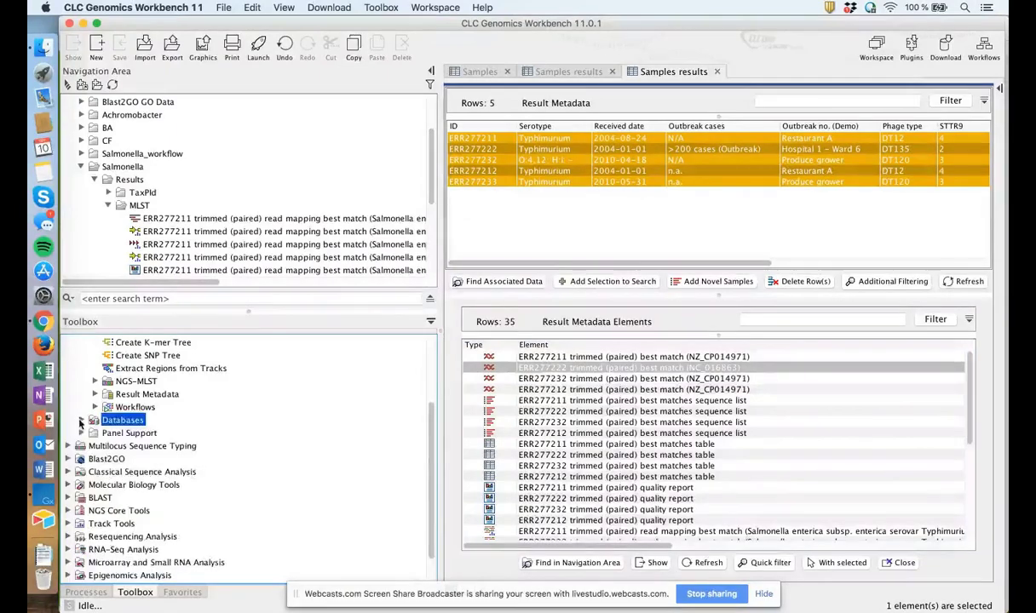
scroll(181, 404, "up", 3)
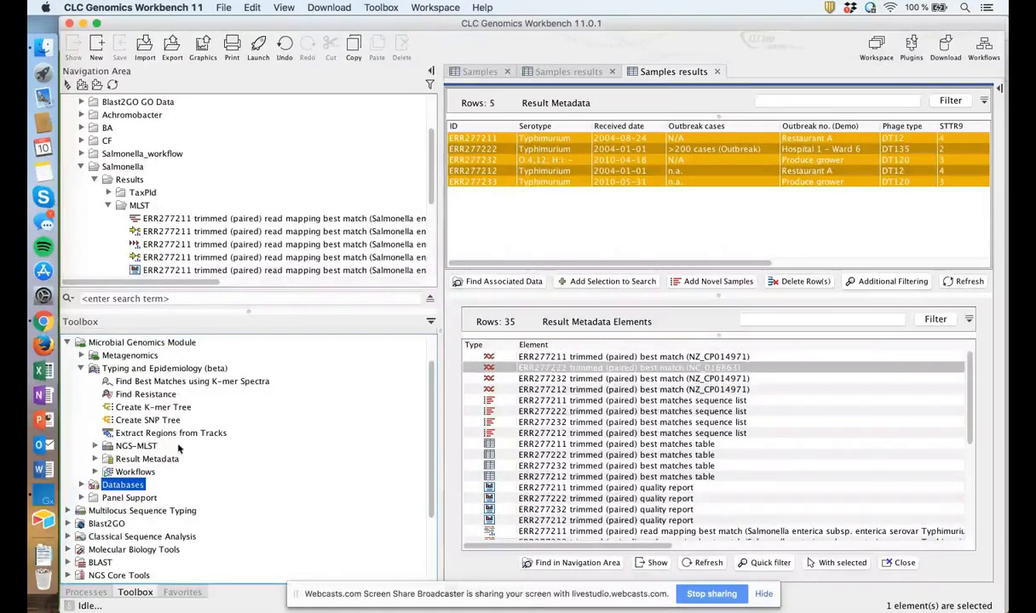
left_click(96, 446)
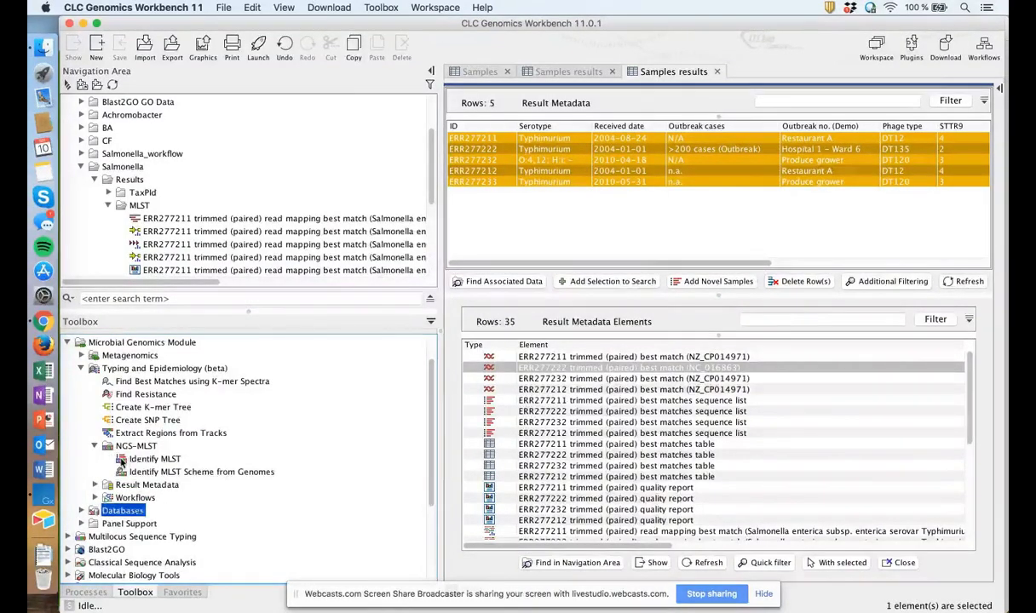
Step: Start Identify MLST and remove the preselected ERR277222 best match from the input elements
left_click(121, 460)
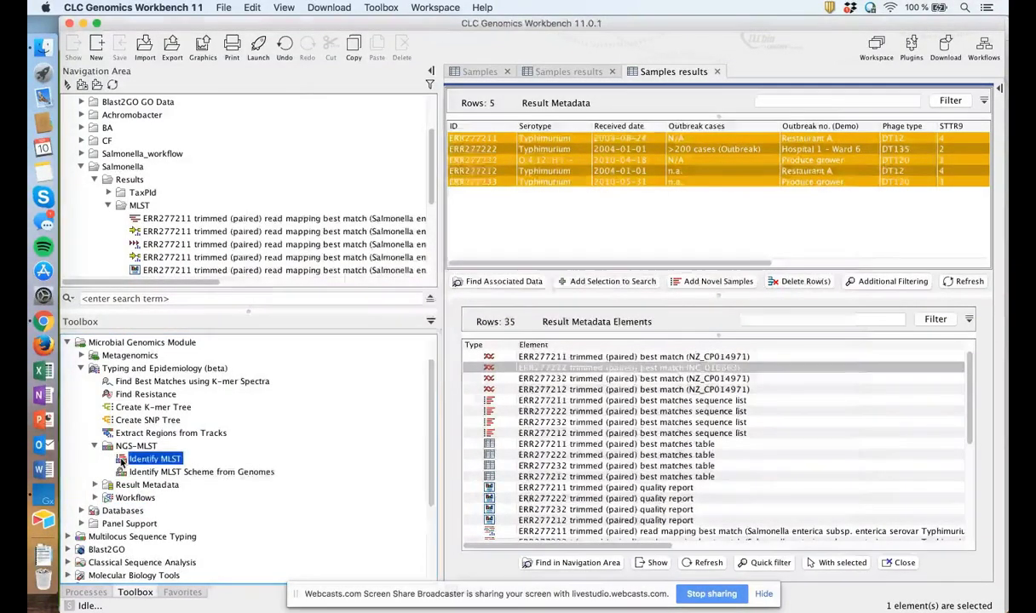
double_click(122, 460)
left_click(661, 502)
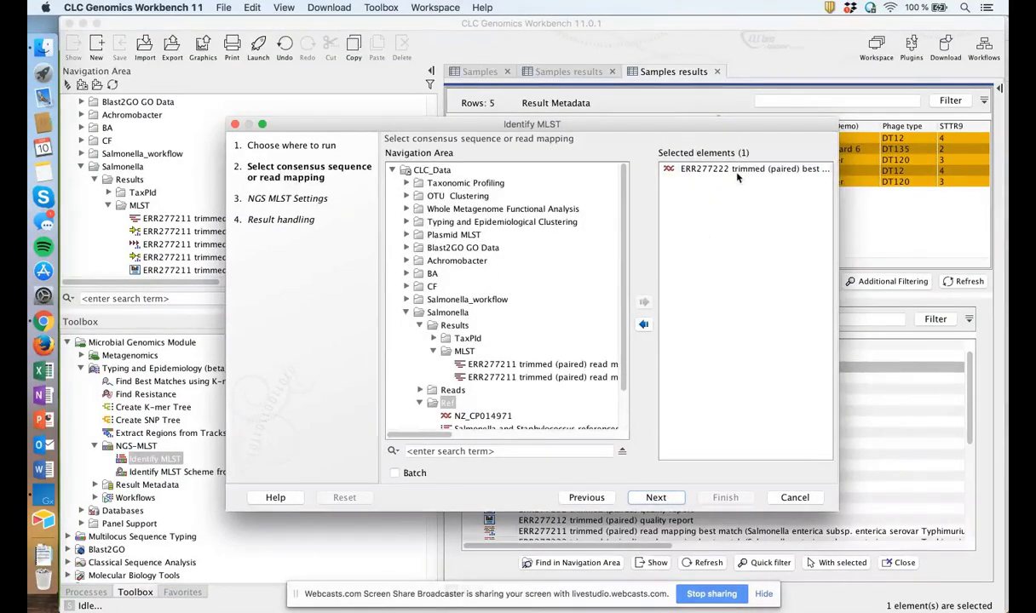
left_click(699, 166)
left_click(645, 323)
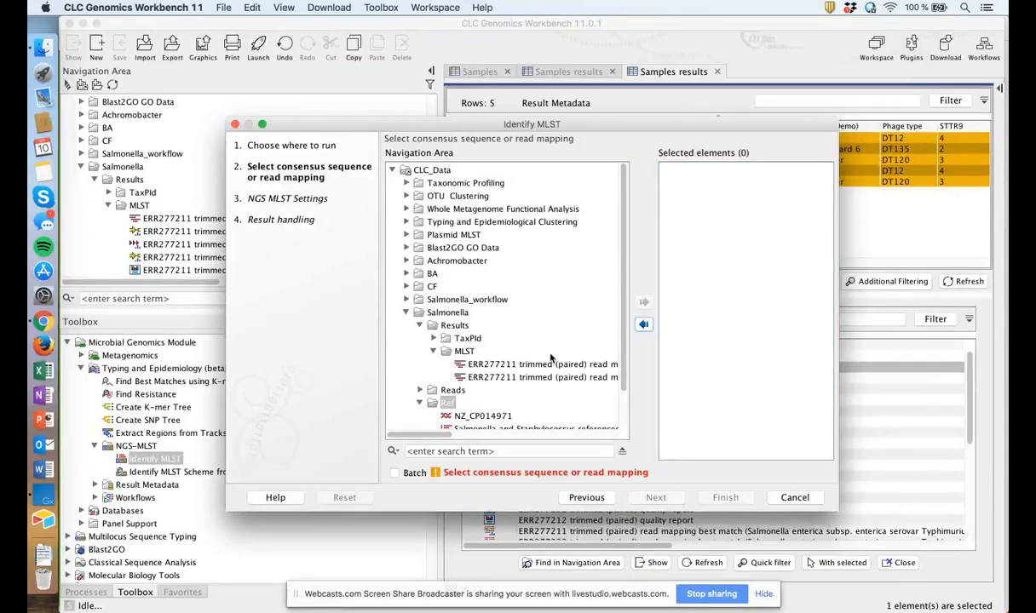
Step: Use the twice locally realigned ERR277211 read mapping from the MLST folder as the Identify MLST input
scroll(514, 368, "right", 10)
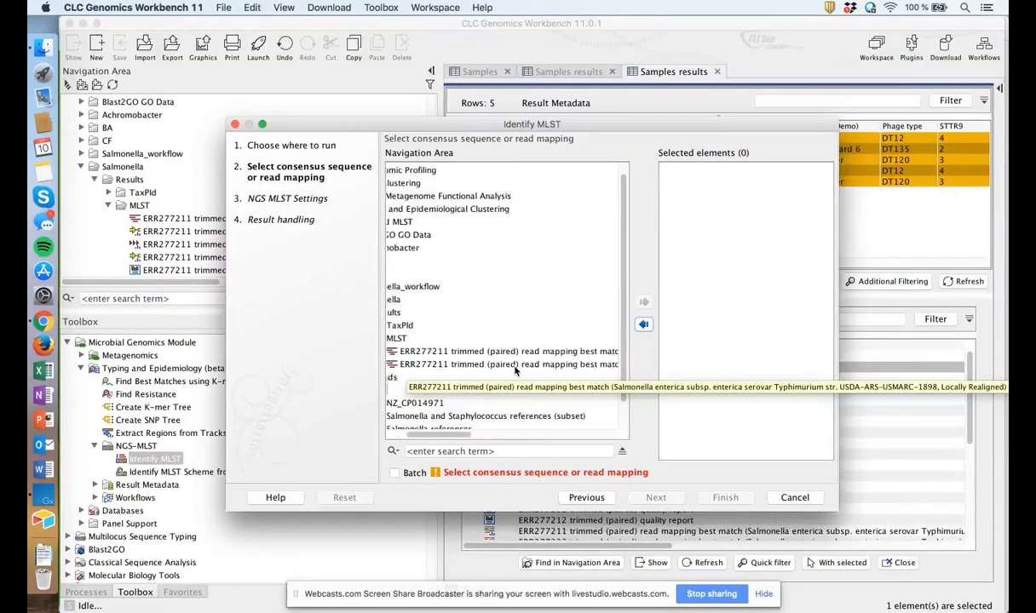
scroll(514, 369, "right", 5)
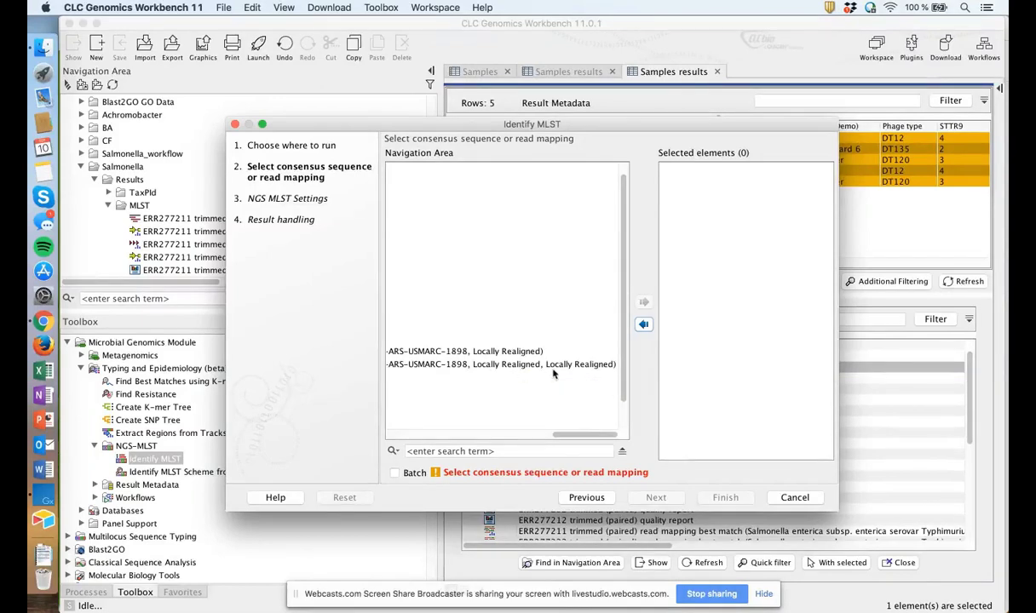
left_click(548, 364)
left_click(644, 303)
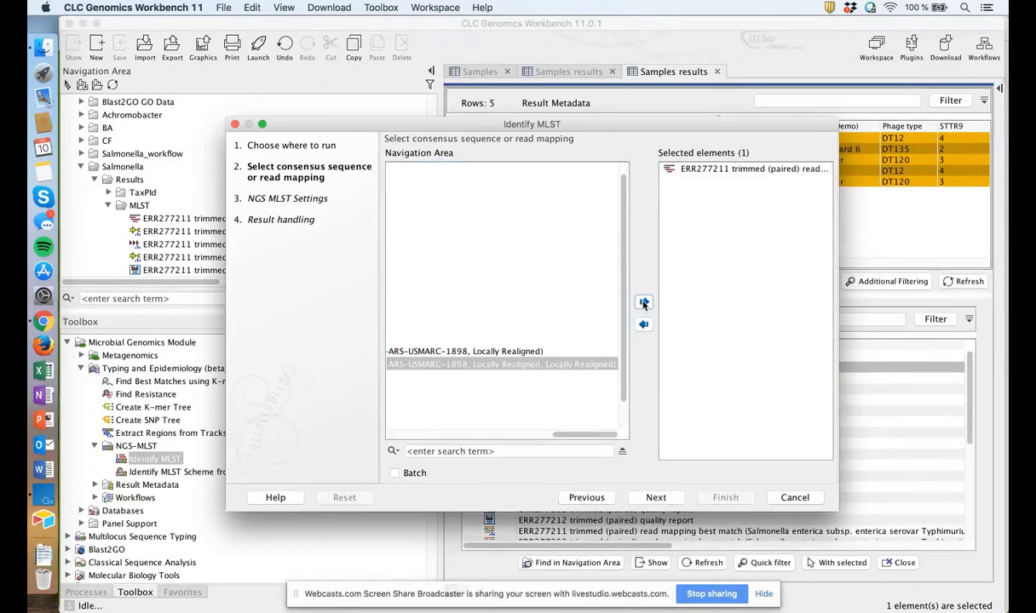
left_click(654, 496)
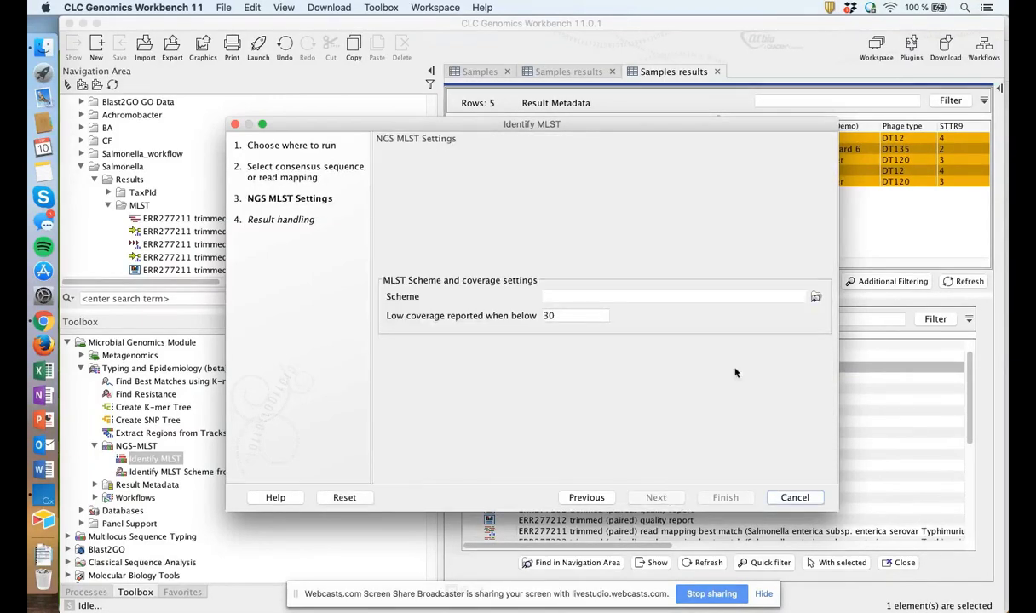
Step: Set Salmonella enterica (2018-09-10) from the Ref folder as the MLST scheme for typing
left_click(815, 296)
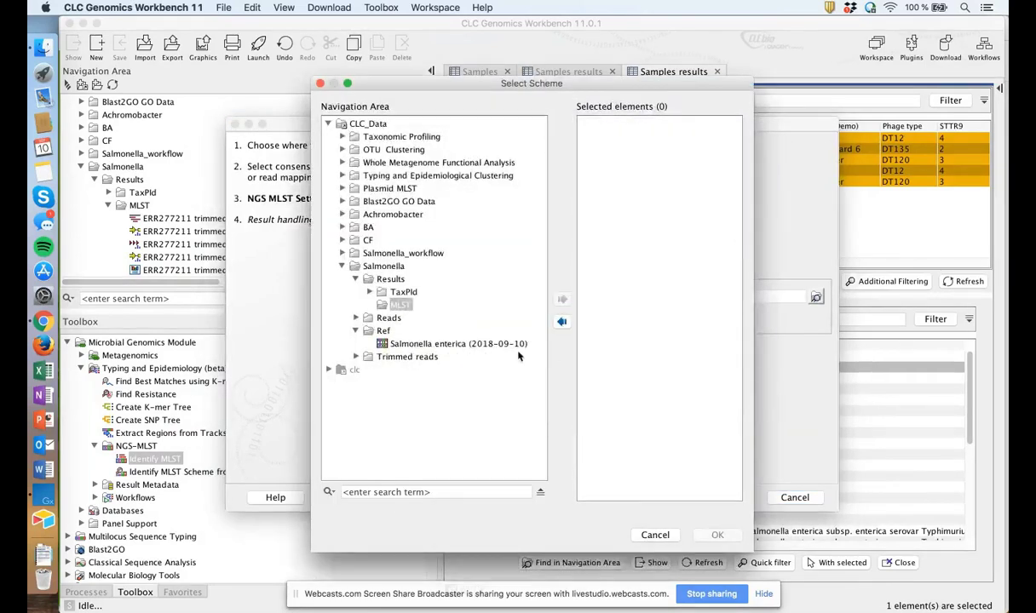
left_click(426, 343)
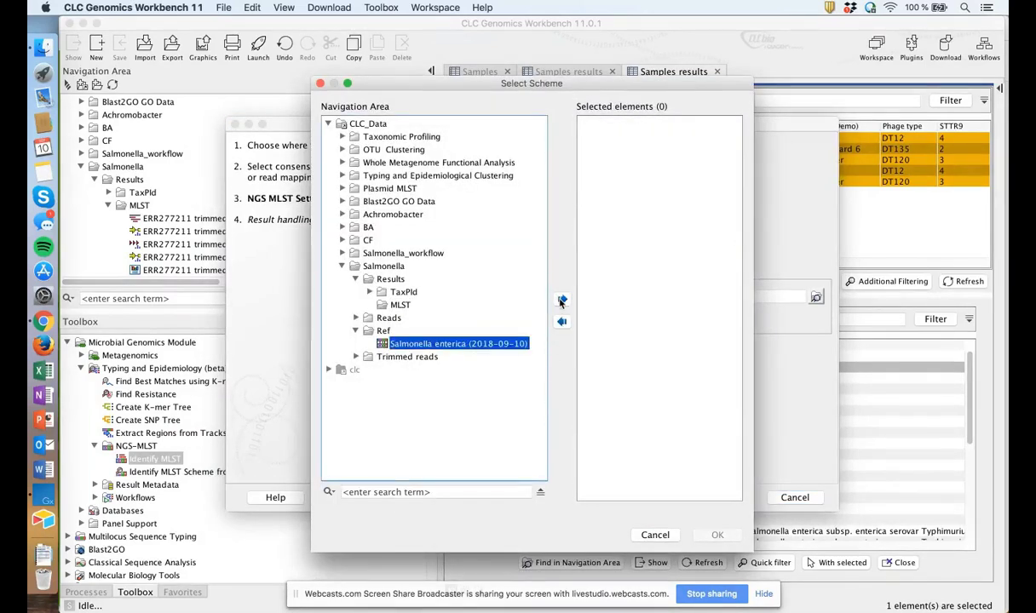
left_click(562, 299)
left_click(716, 535)
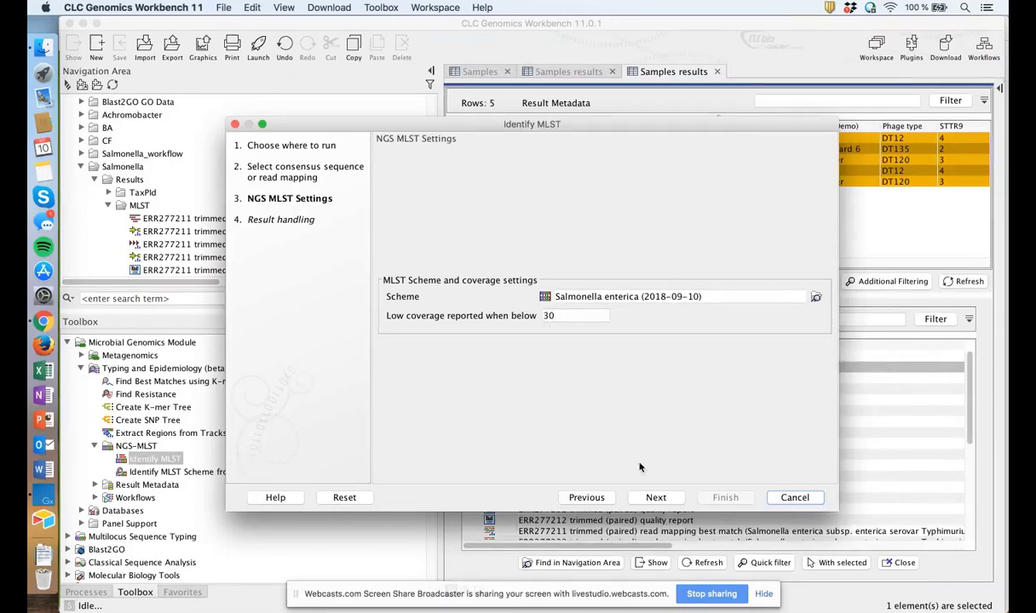
Step: Run Identify MLST with the results saved in the MLST folder, and enlarge the Navigation Area
left_click(658, 498)
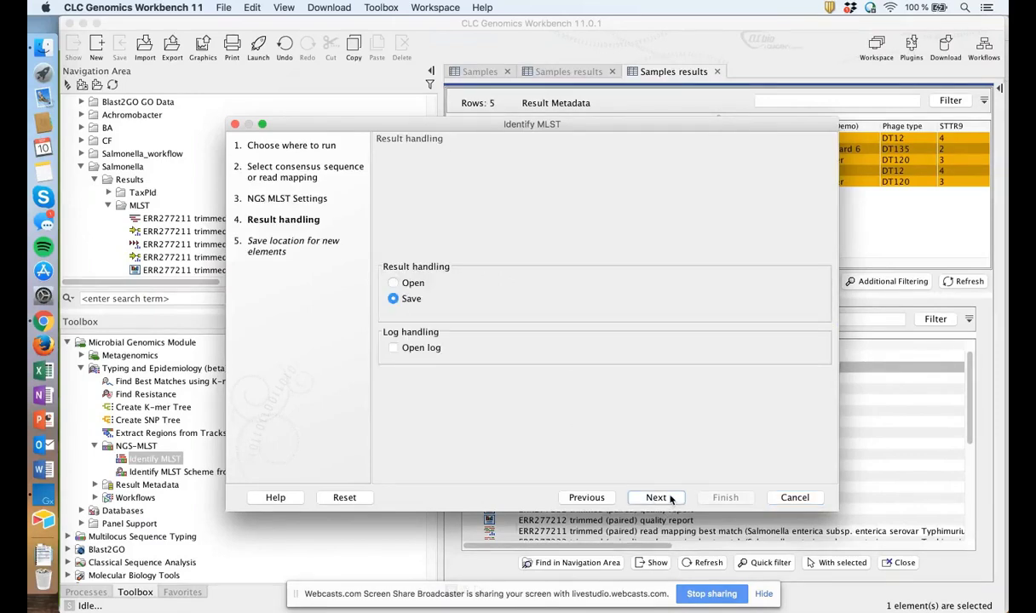
left_click(670, 499)
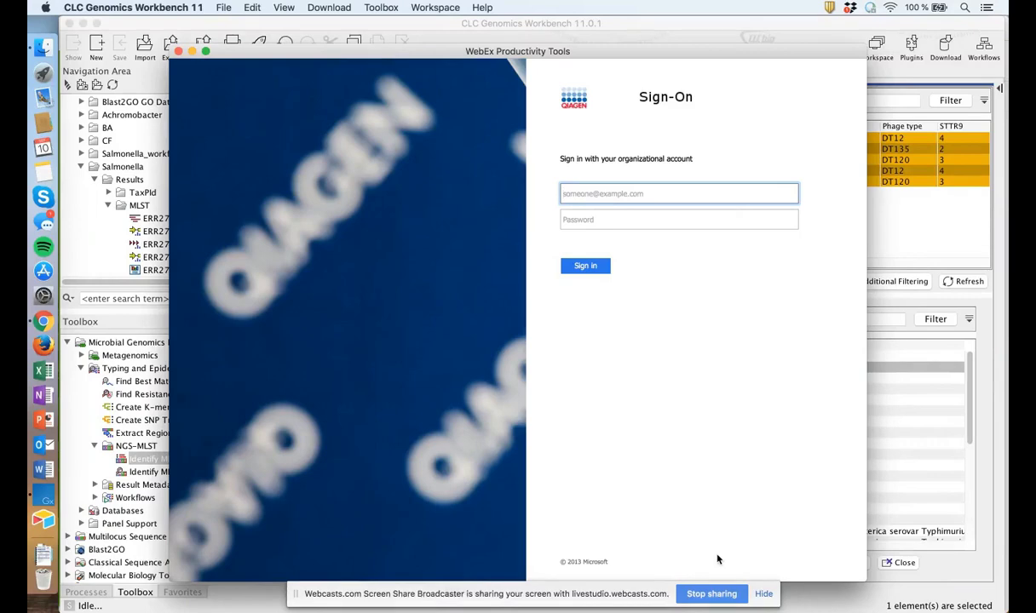
left_click(48, 498)
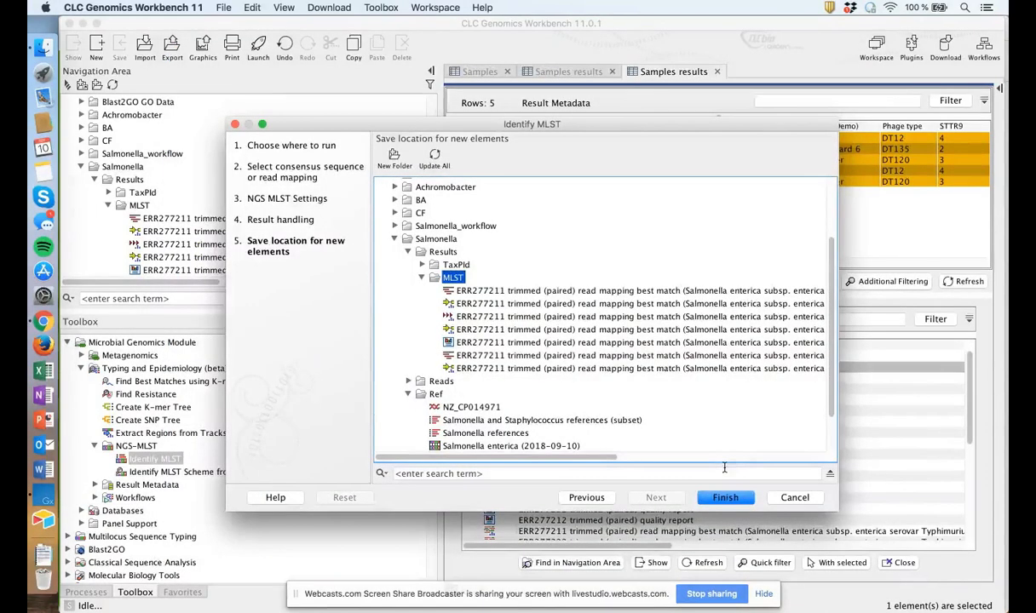
left_click(725, 498)
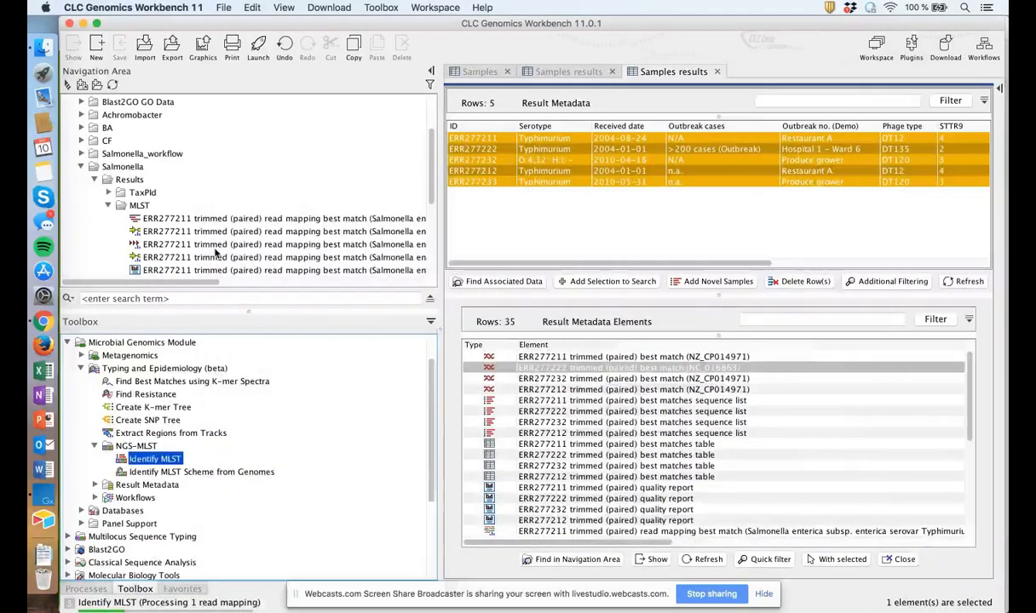
left_click_drag(250, 311, 255, 559)
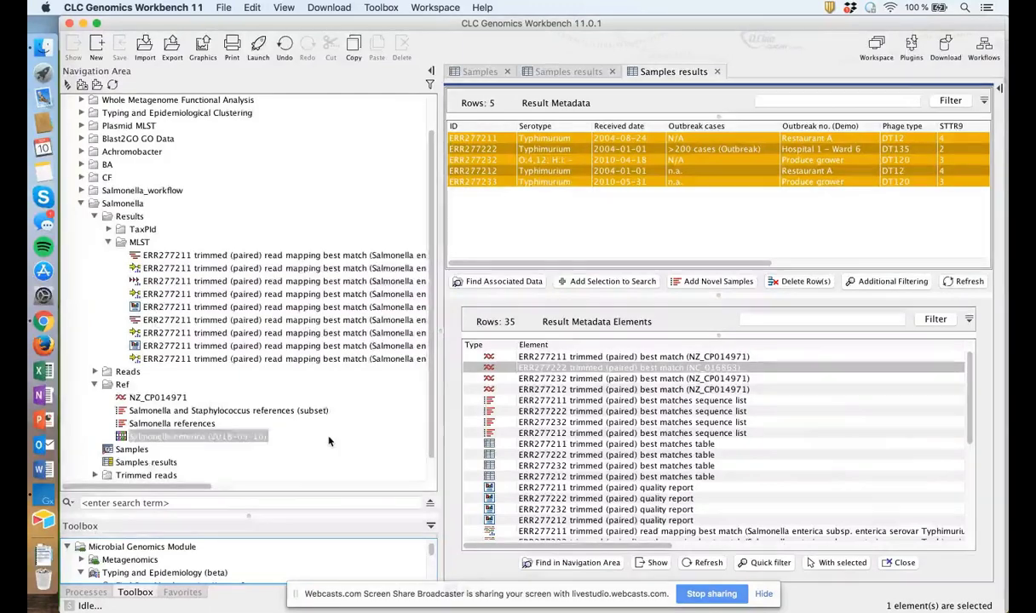
Step: Open the ERR277211 NGS MLST Report from the MLST folder and narrow the Navigation Area to widen the report
scroll(329, 441, "right", 10)
scroll(329, 441, "right", 10)
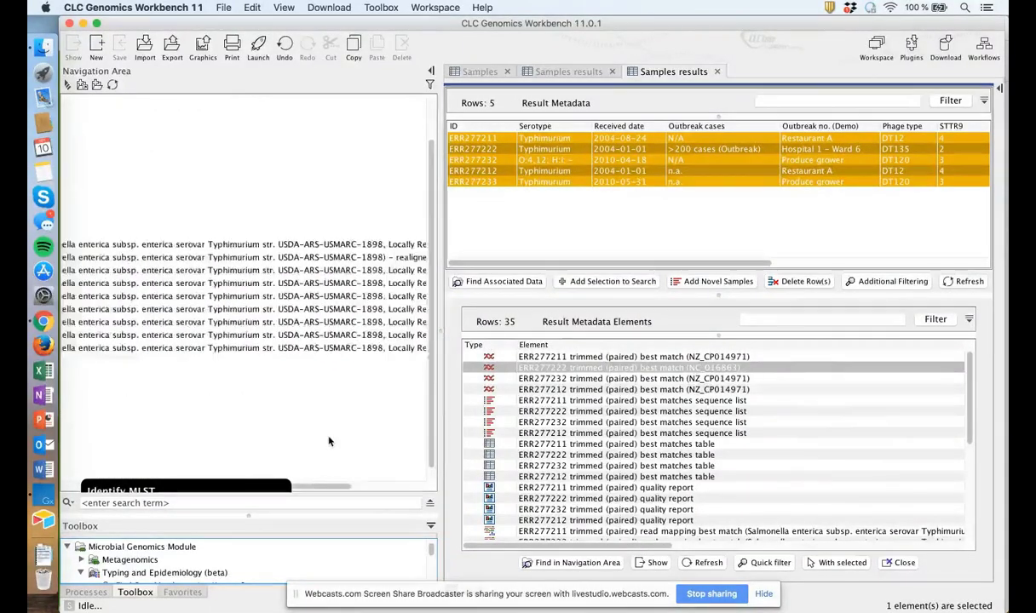
left_click(385, 338)
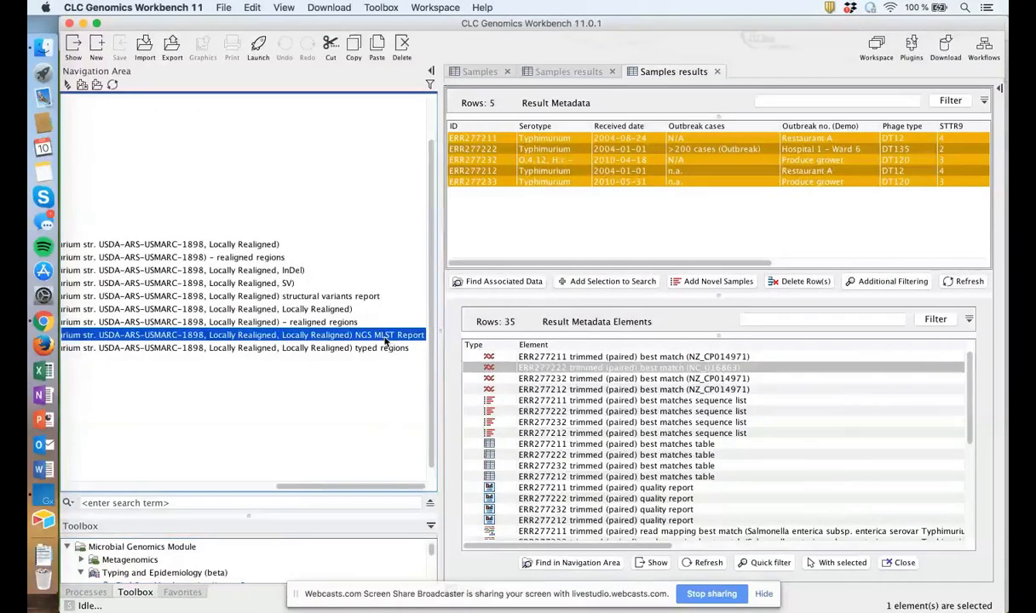
double_click(388, 337)
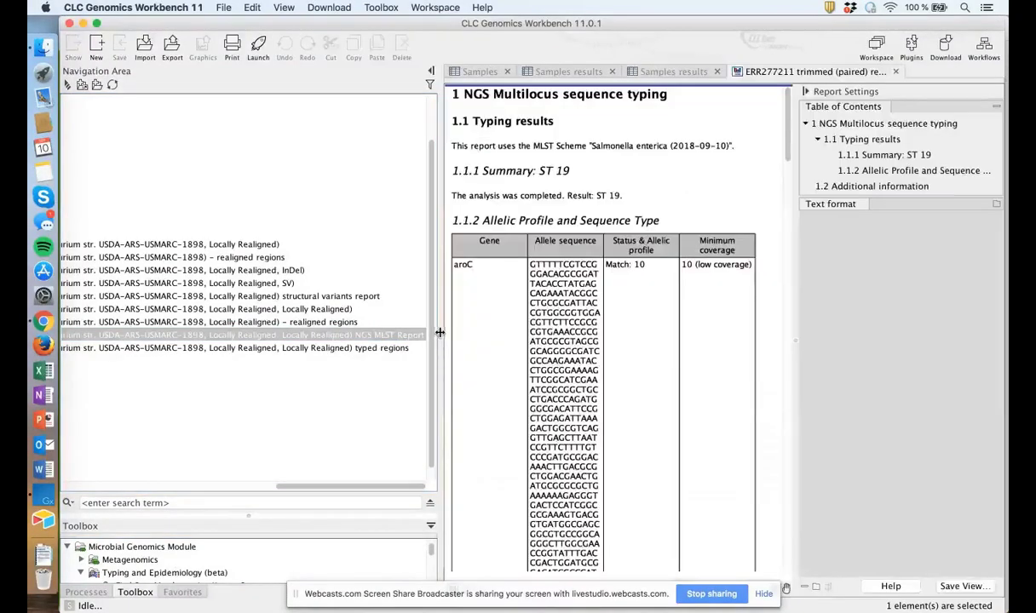
left_click_drag(438, 332, 213, 334)
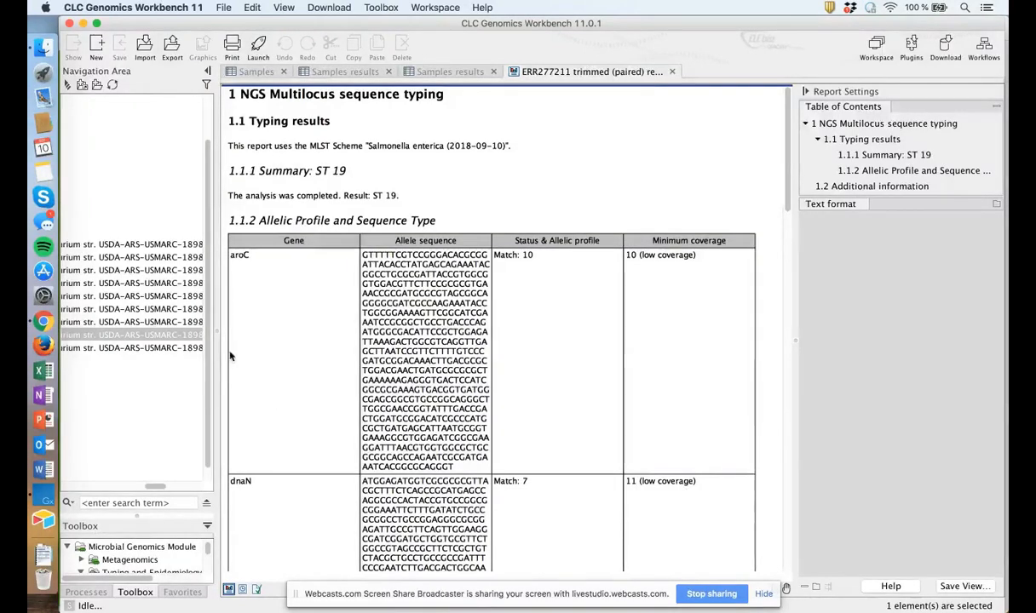
Step: Examine the typing summary and the allelic profile table in the NGS MLST report, and close the report
scroll(271, 465, "down", 5)
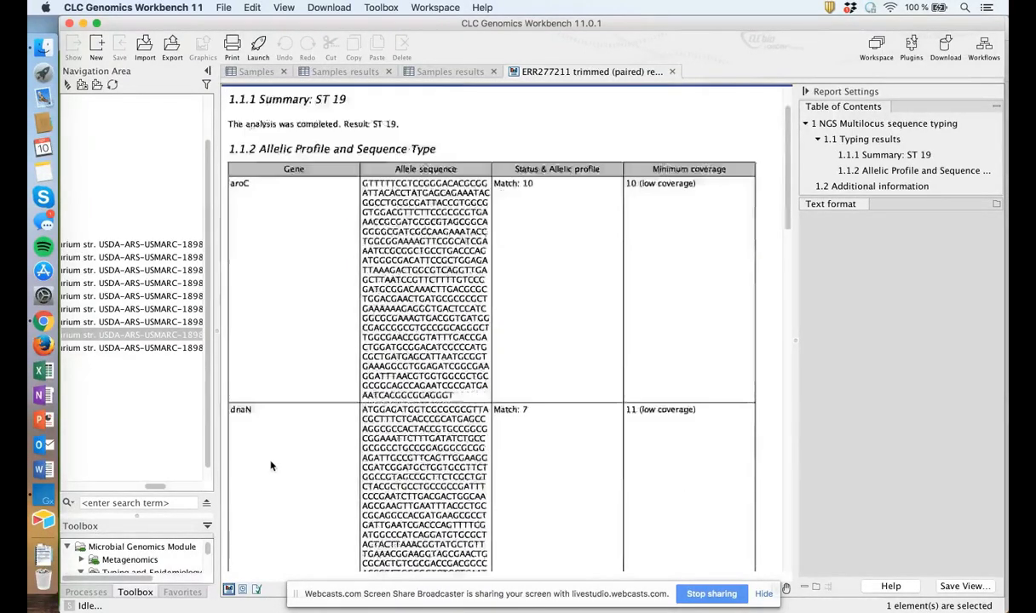
scroll(273, 463, "up", 5)
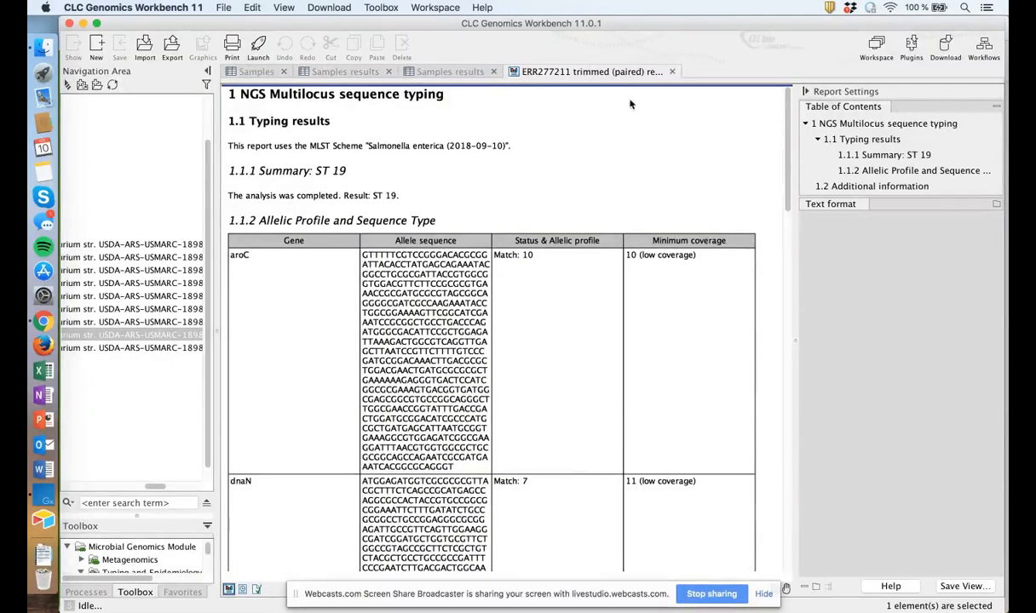
left_click(672, 72)
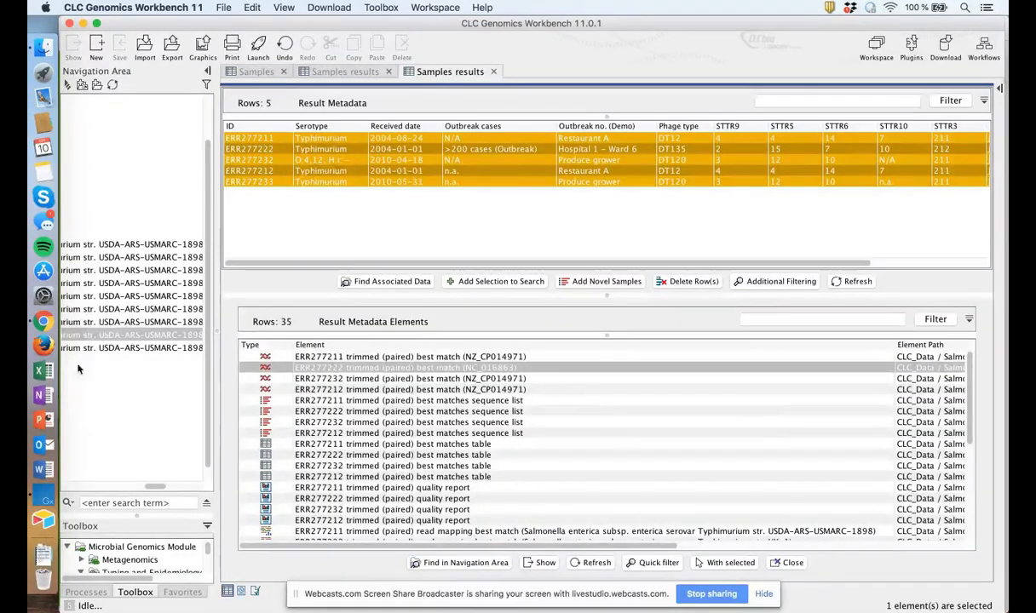
left_click(43, 321)
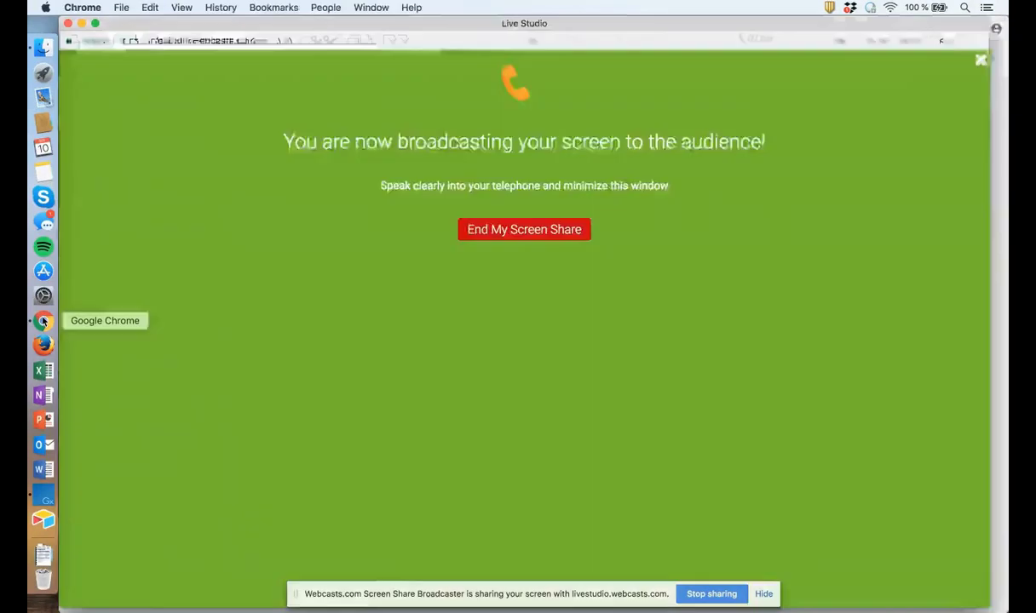
left_click(545, 231)
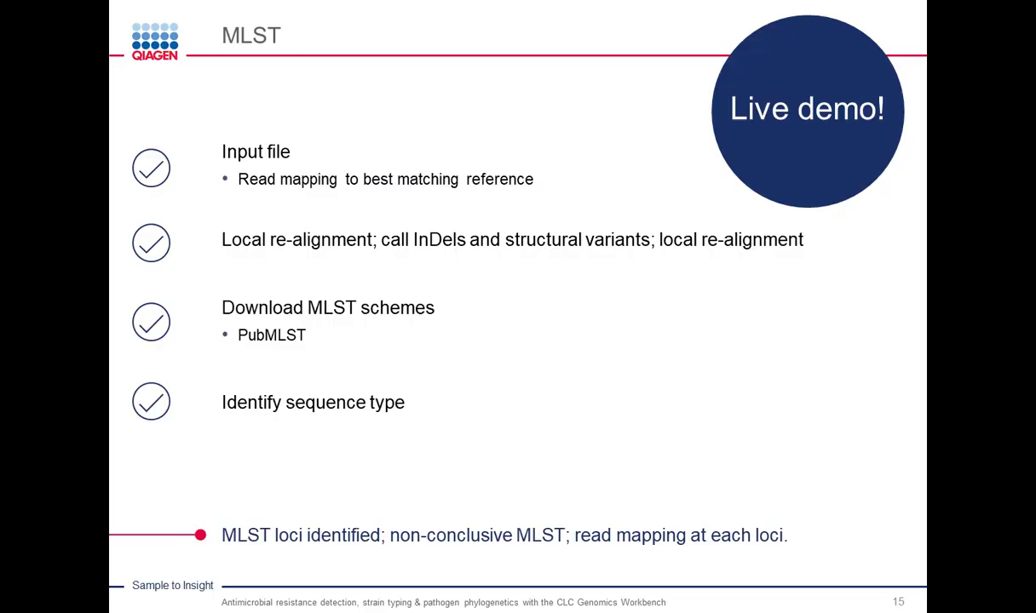
key("Right")
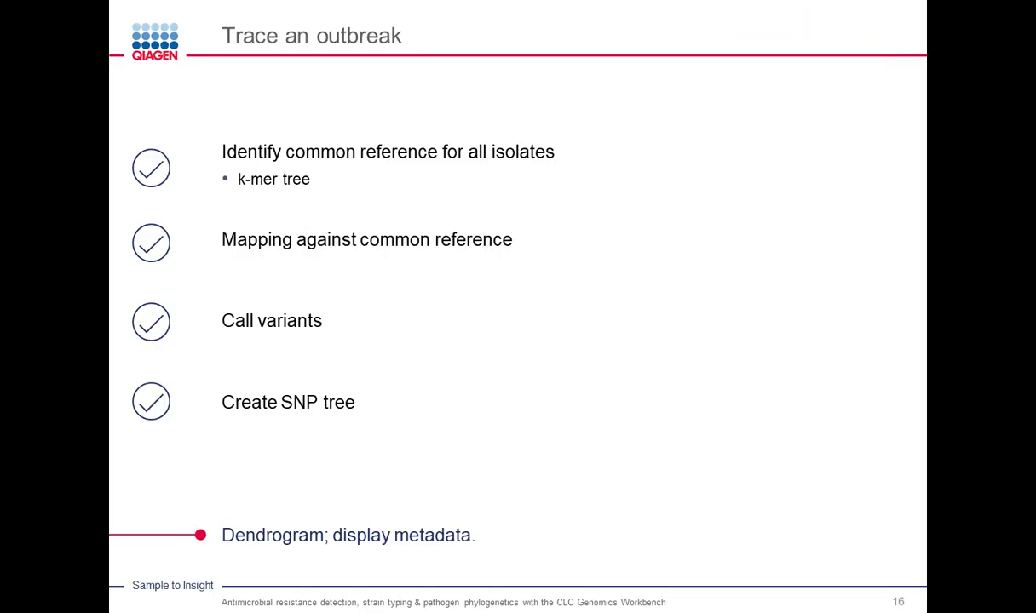
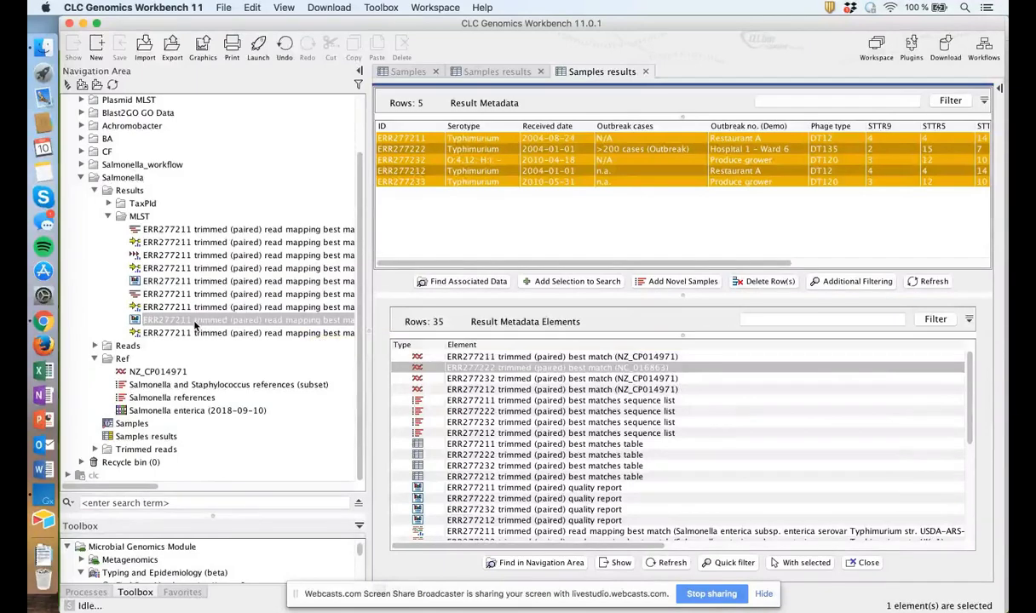
Step: Collapse the MLST folder, enlarge the Toolbox area, and start Create K-mer Tree with the Workbench as the place to run
left_click(109, 218)
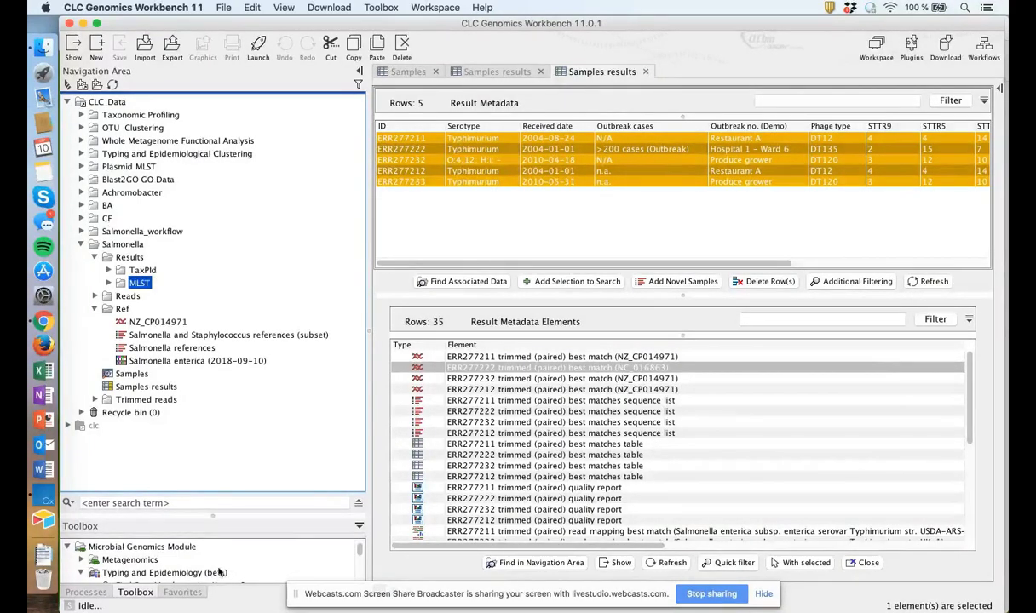
left_click_drag(215, 515, 220, 345)
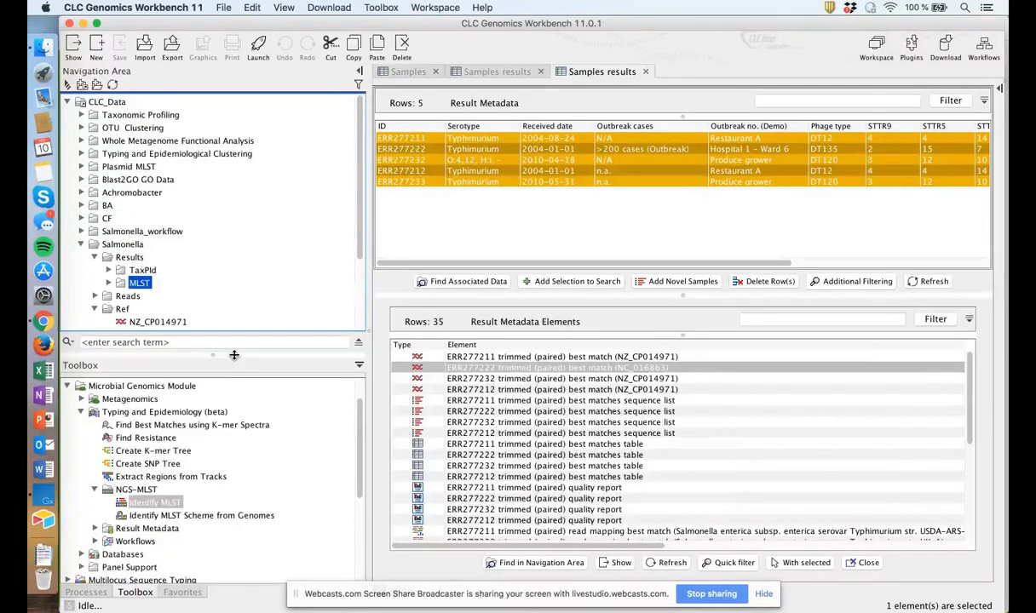
left_click(139, 451)
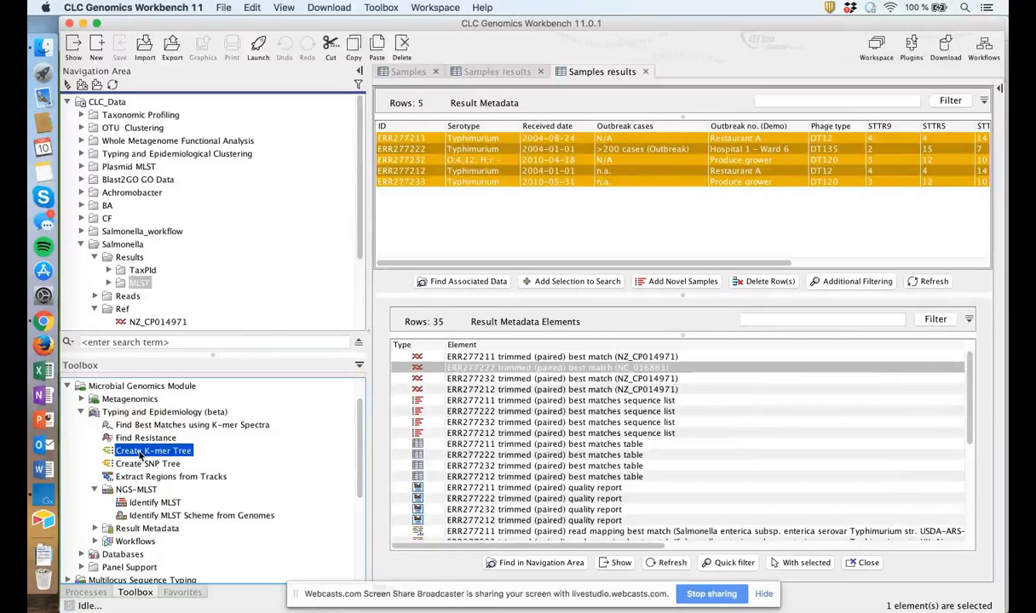
double_click(139, 452)
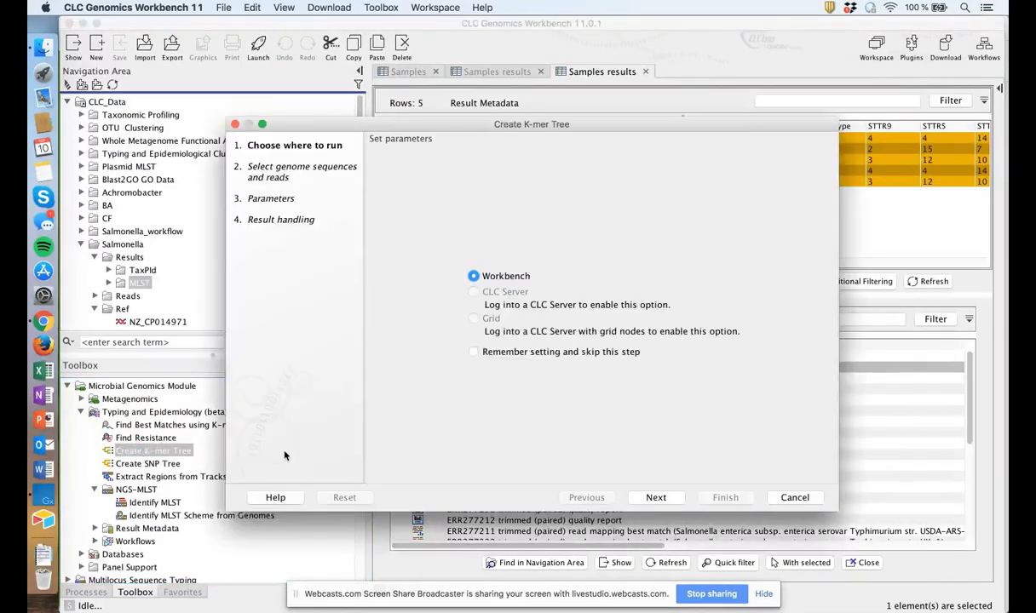
left_click(655, 498)
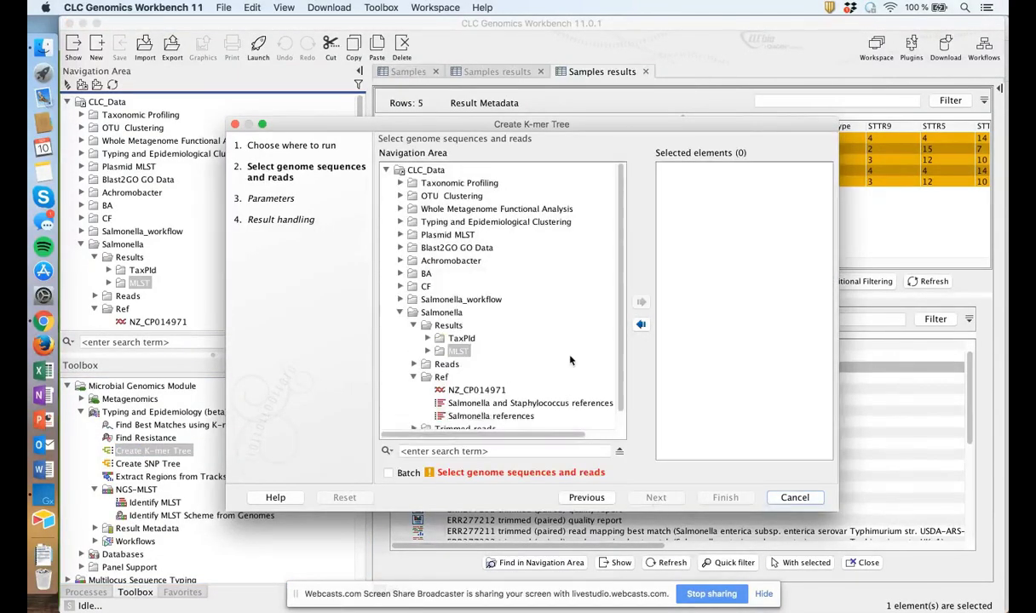
Step: Expand the Trimmed reads folder and select ERR277211 trimmed (paired) as reads for the k-mer tree
scroll(571, 361, "down", 1)
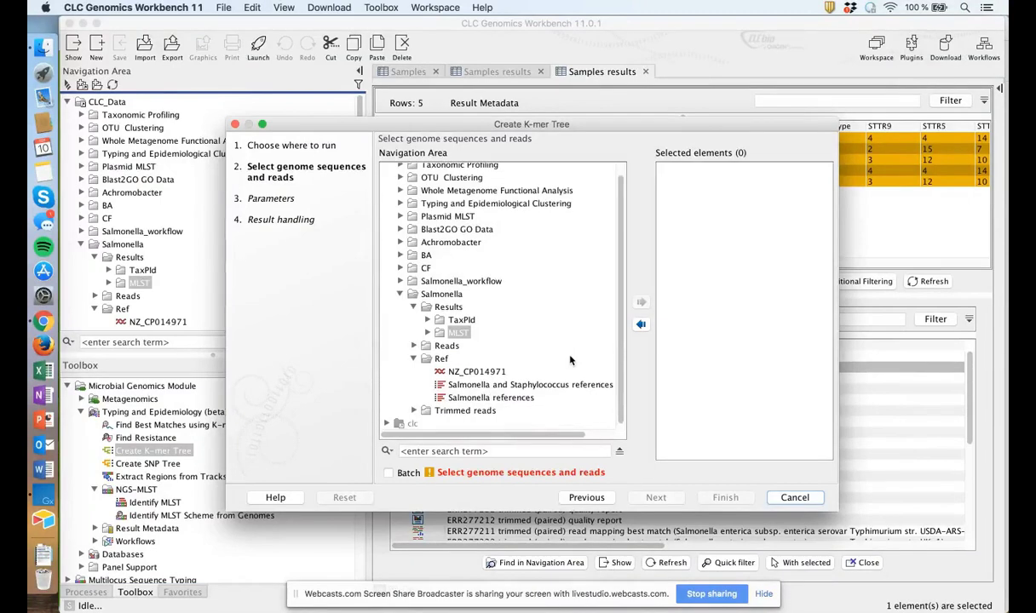
left_click(415, 410)
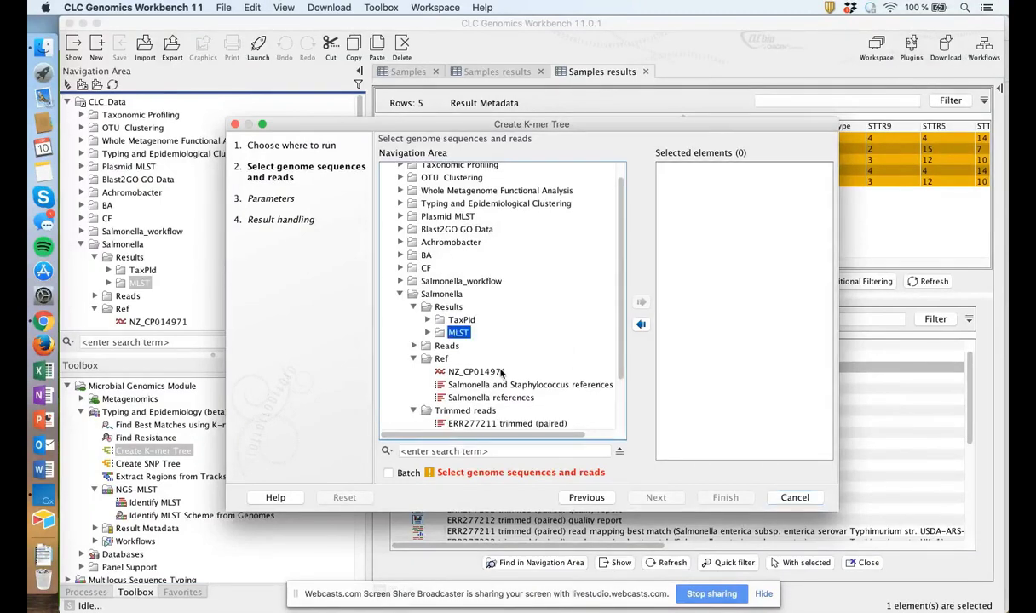
scroll(477, 375, "down", 2)
left_click(489, 360)
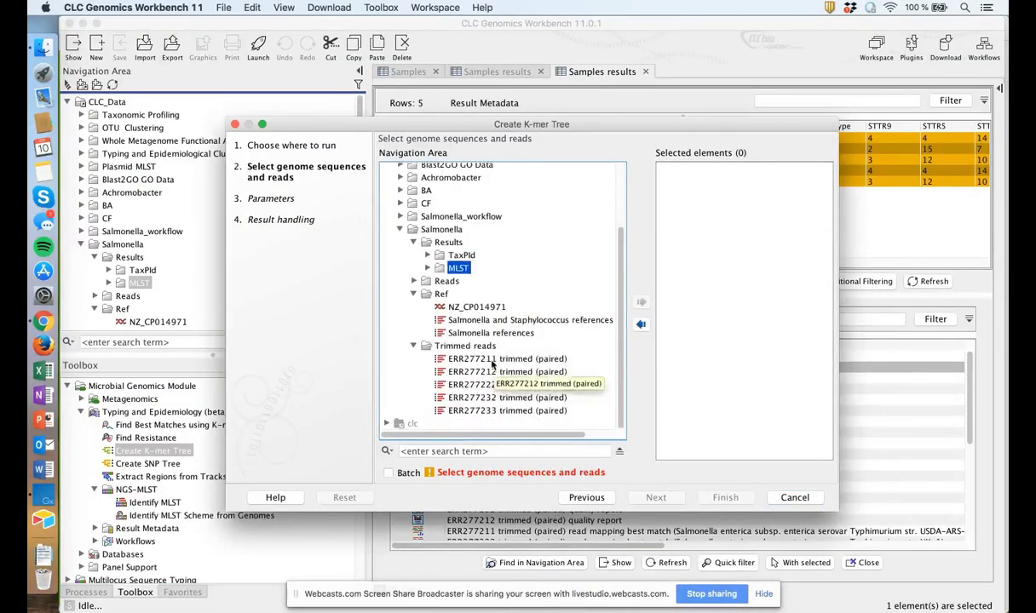
Step: Select the five trimmed paired reads ERR277211 through ERR277233 and Salmonella references as input for the K-mer tree
left_click(487, 411, "shift")
left_click(642, 301)
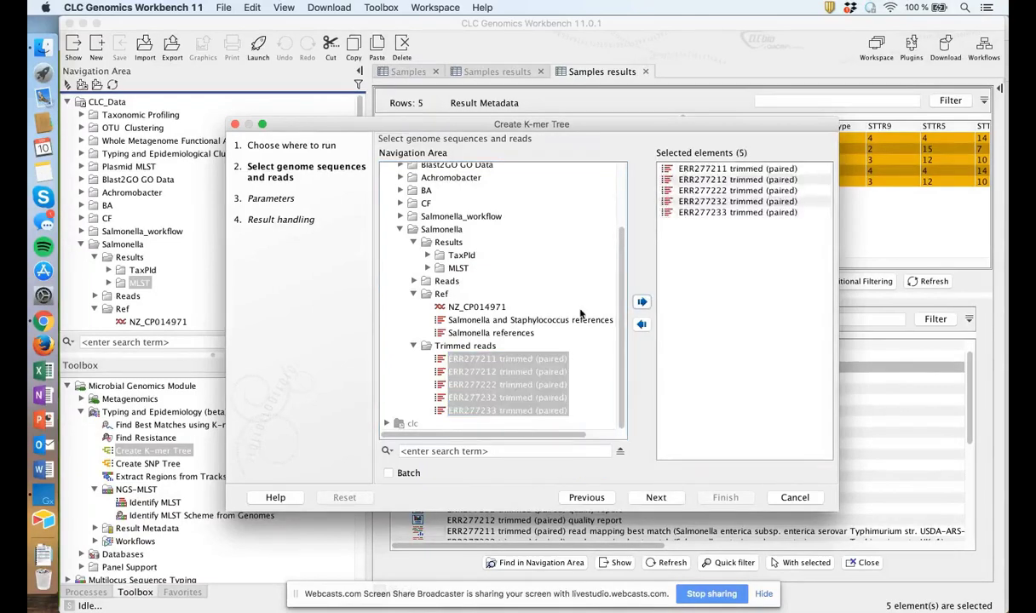
left_click(490, 332)
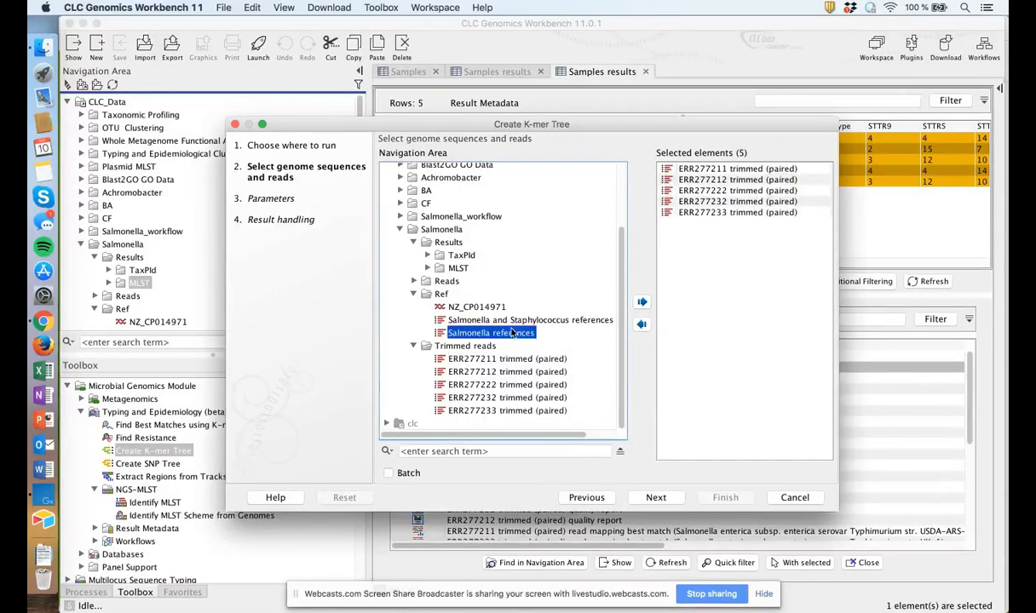
left_click(642, 304)
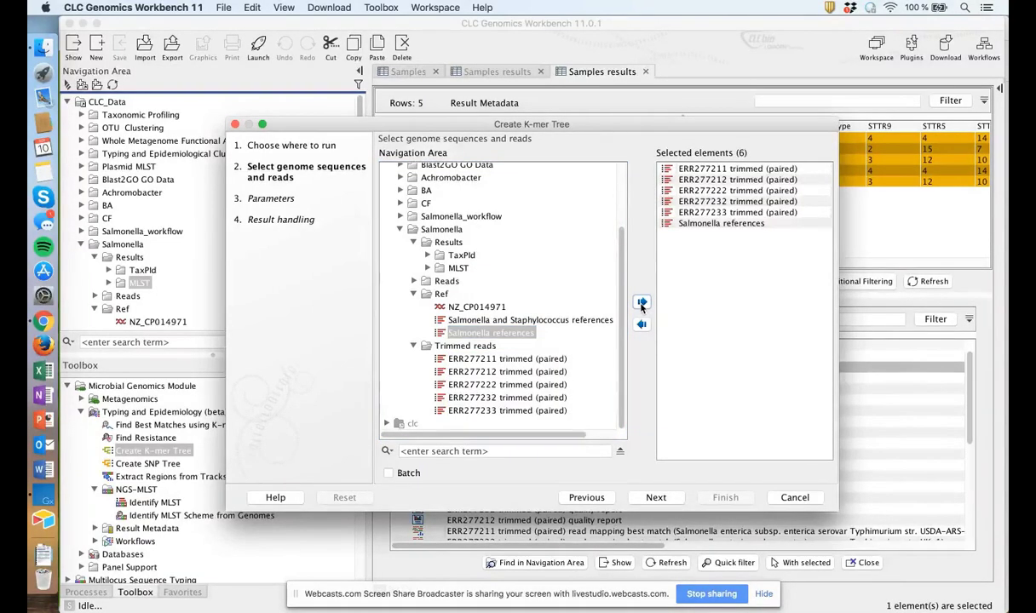
left_click(657, 498)
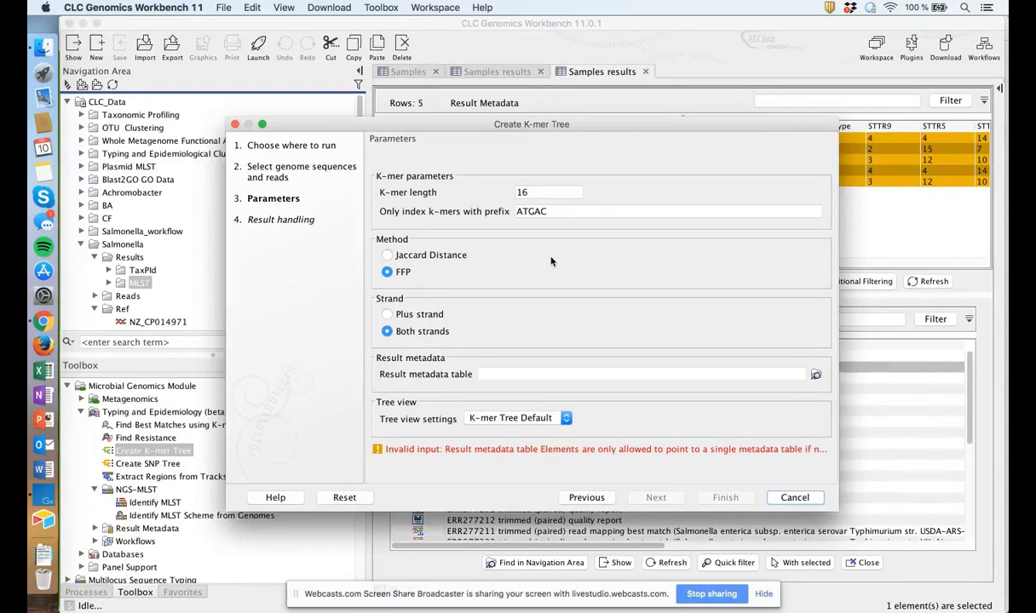
Step: Set the result metadata table to Samples results, keeping K-mer length 16, prefix ATGAC, the FFP method and both strands
left_click(815, 374)
left_click(393, 343)
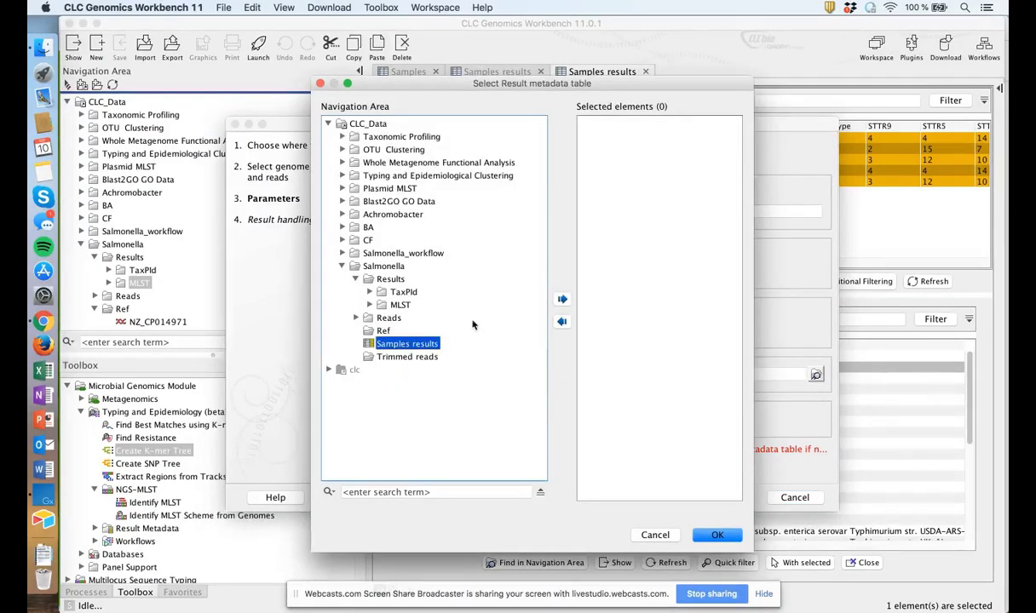
left_click(562, 300)
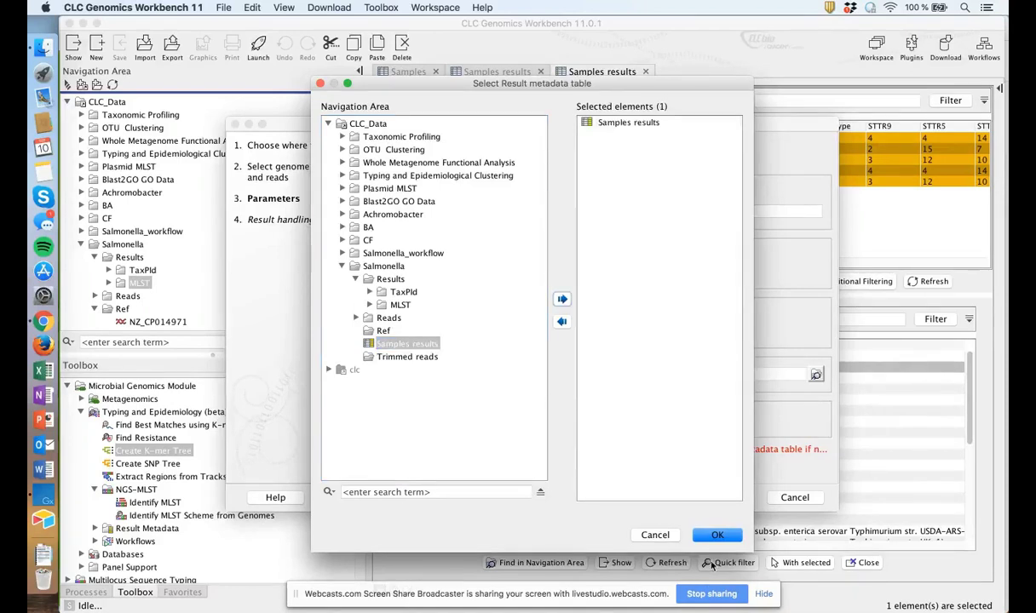
left_click(716, 535)
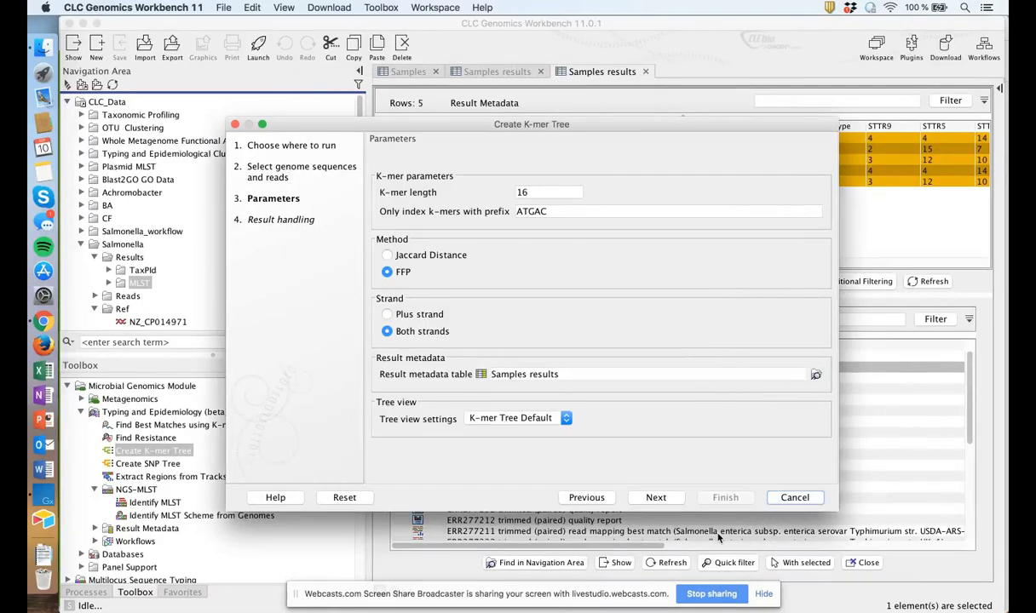
left_click(656, 497)
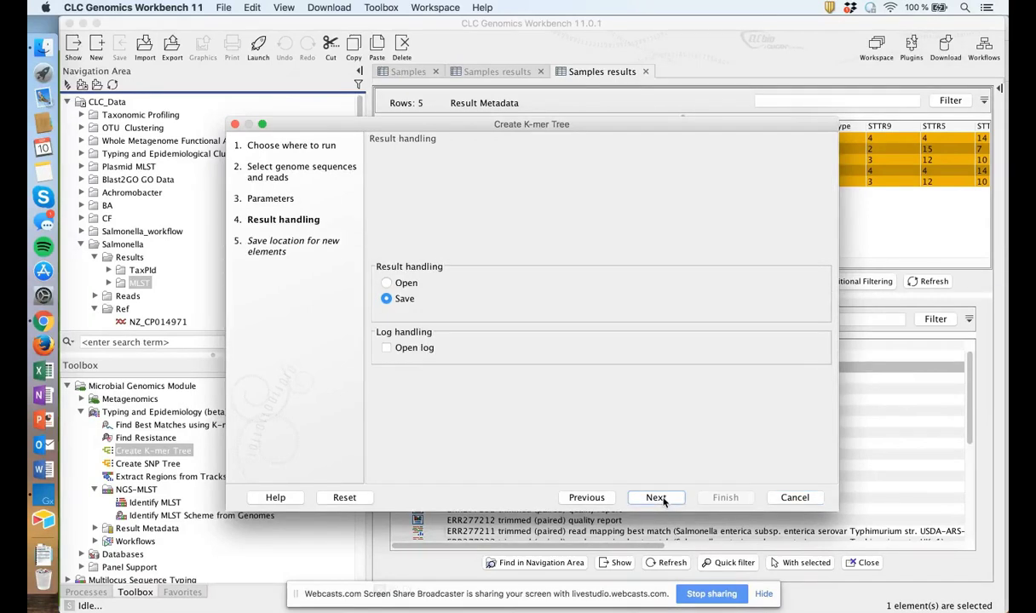
Step: Create a folder named Outbreak inside Salmonella's Results folder and run the K-mer tree creation, saving its output there
left_click(657, 498)
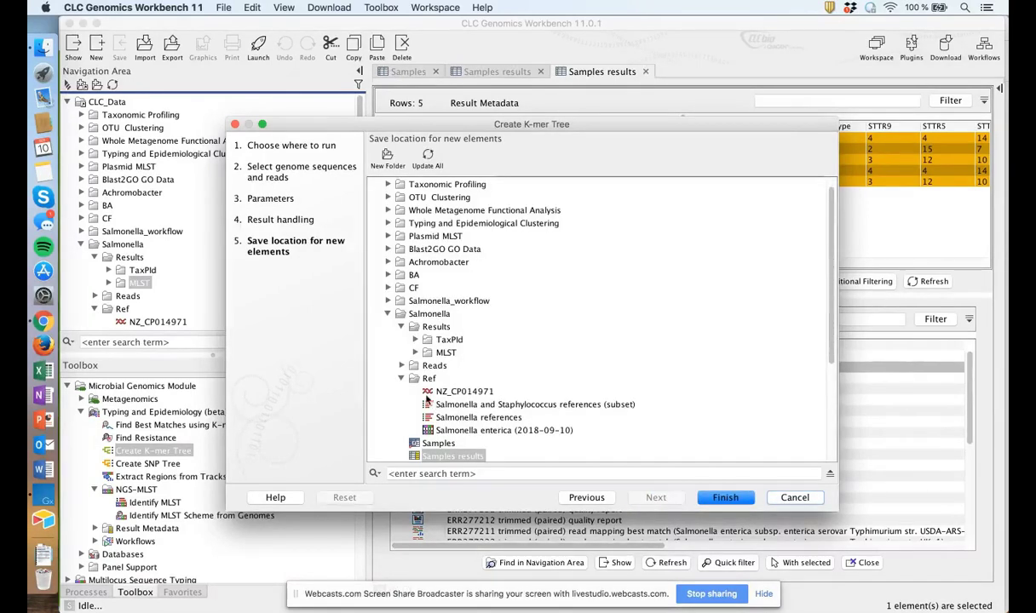
left_click(417, 328)
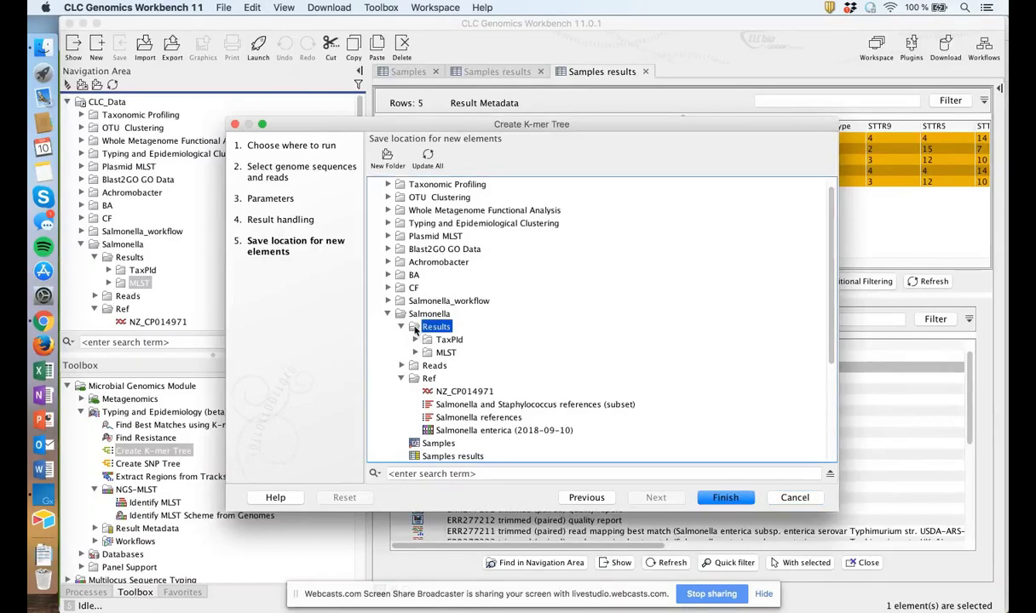
left_click(388, 157)
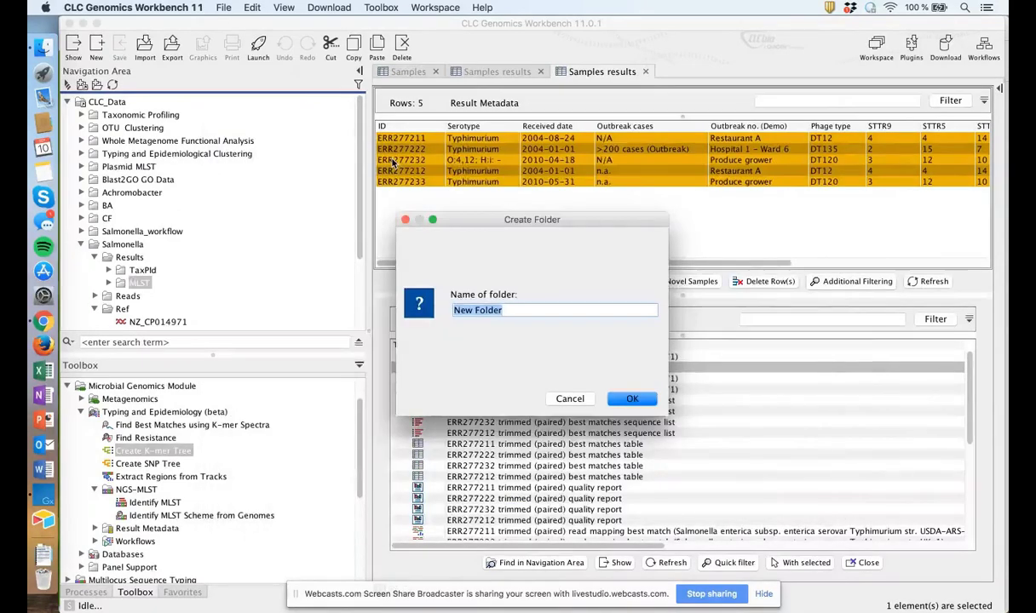
type("Outbreak")
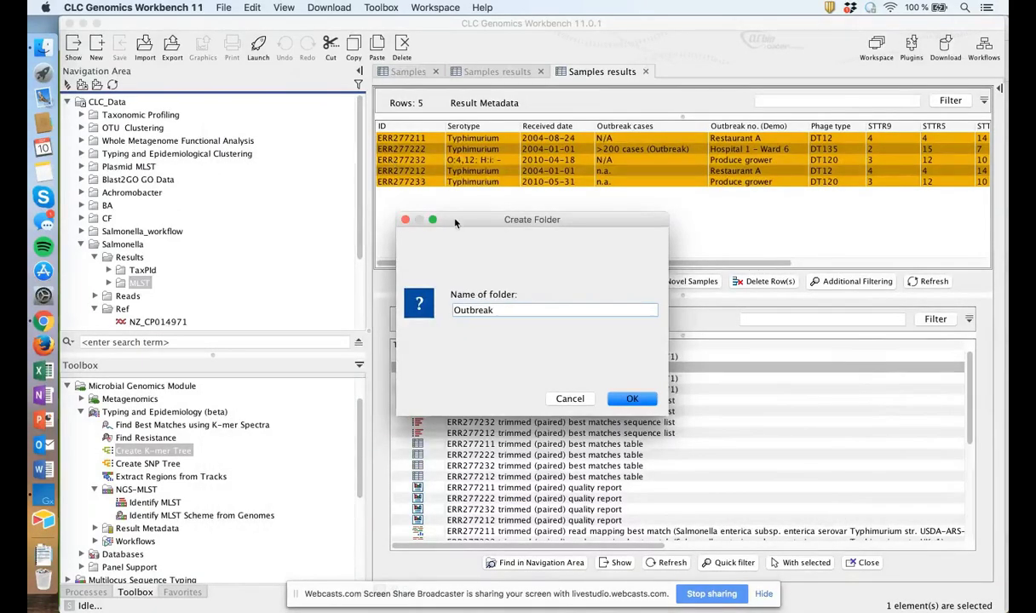
left_click(632, 398)
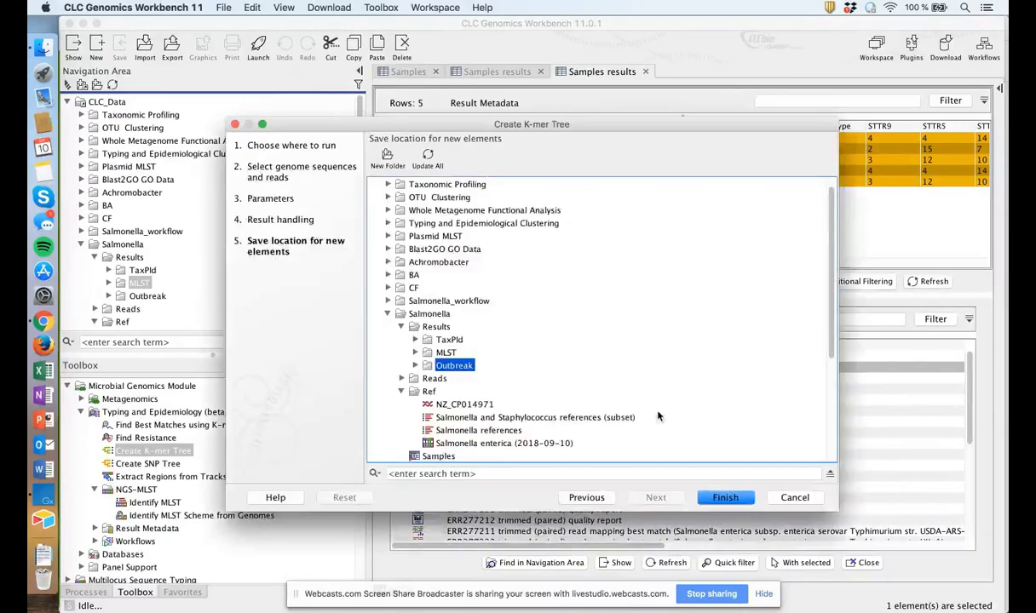
left_click(728, 499)
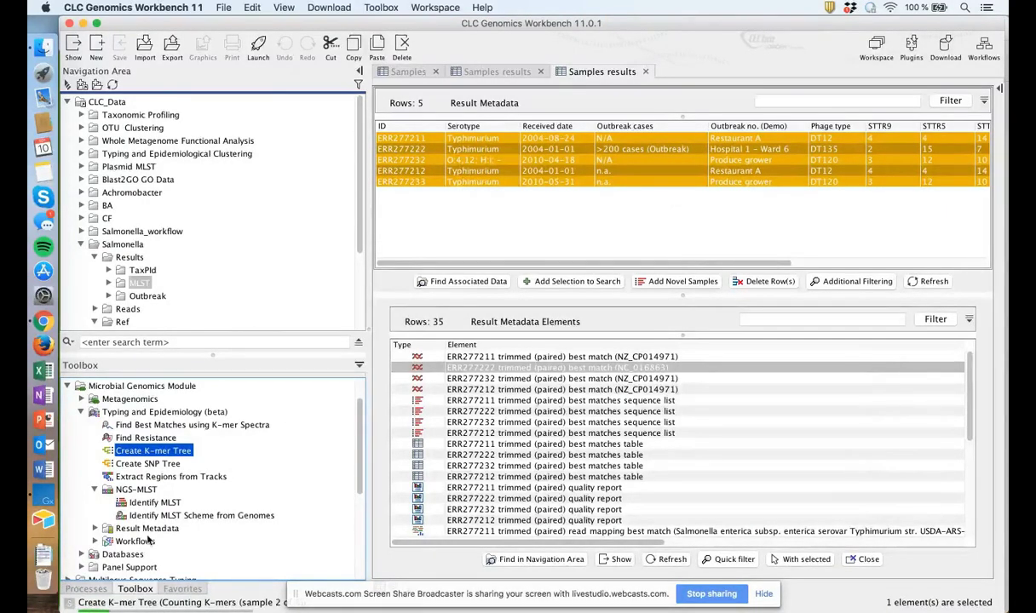
Step: Check the progress of the K-mer tree job, and open the finished tree from the Outbreak folder with its side settings hidden
left_click(86, 588)
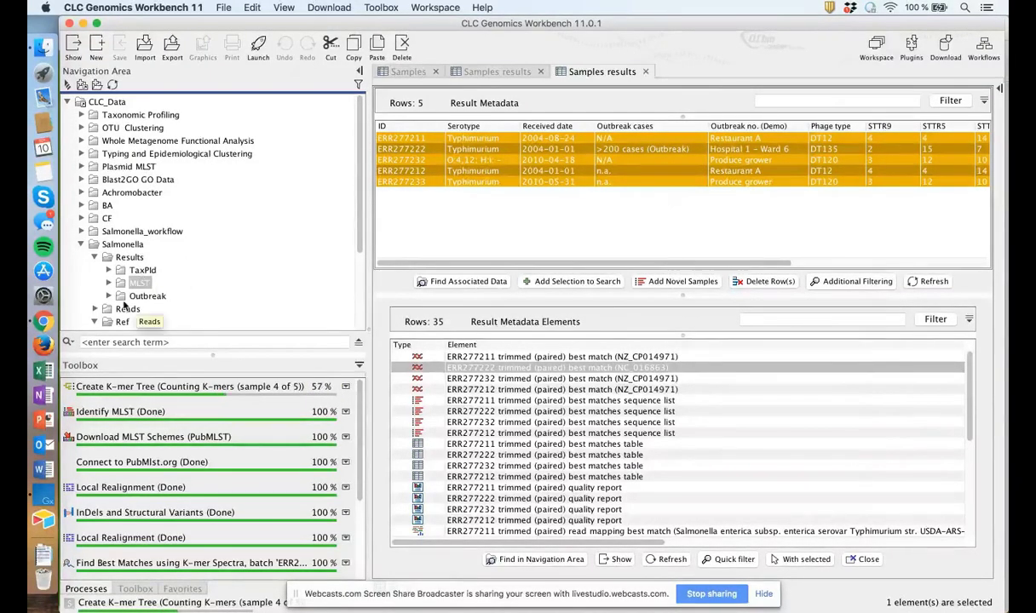
left_click(106, 282)
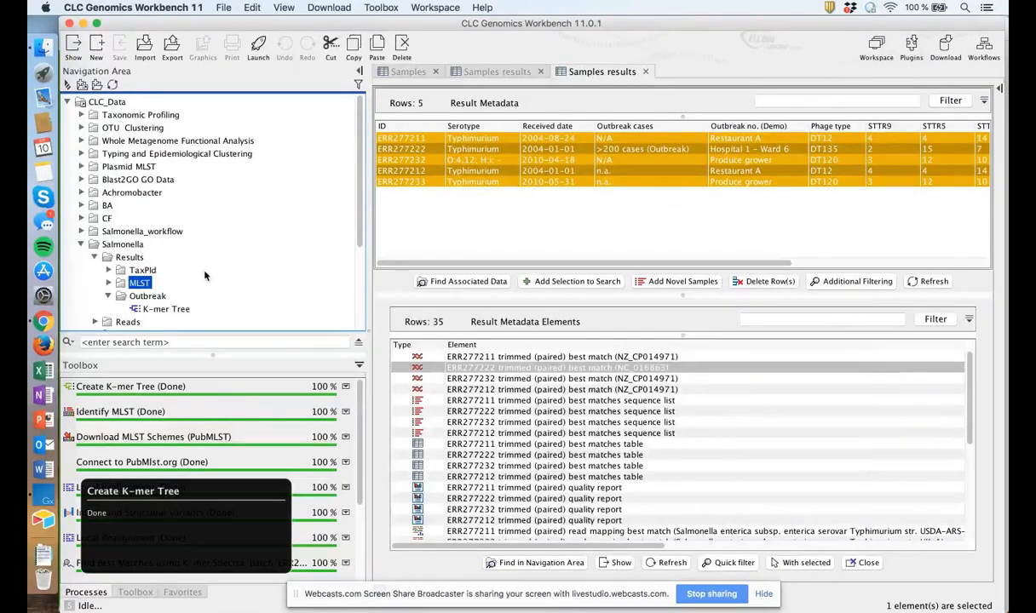
left_click(140, 308)
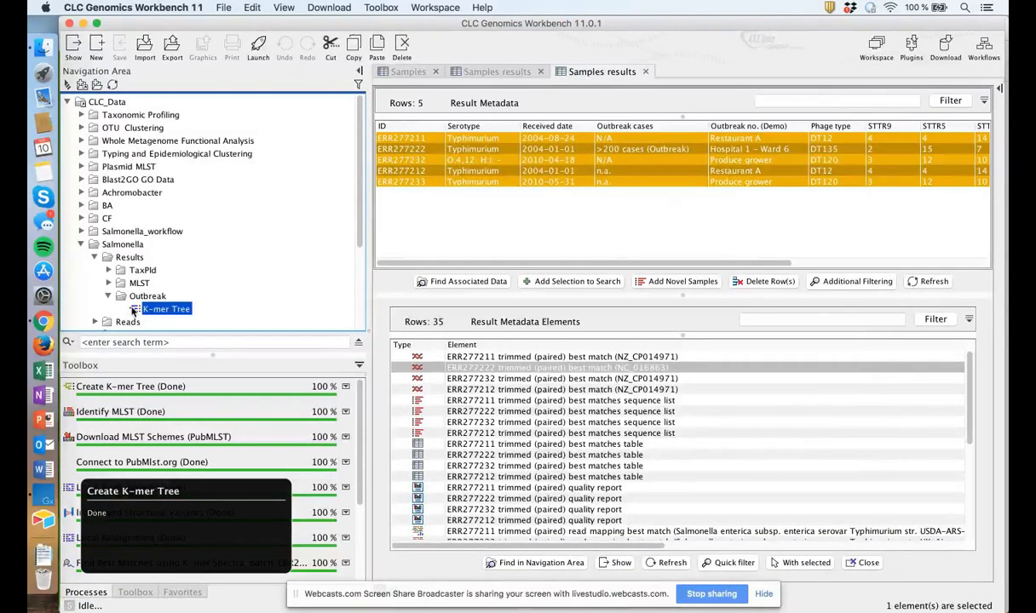
double_click(136, 309)
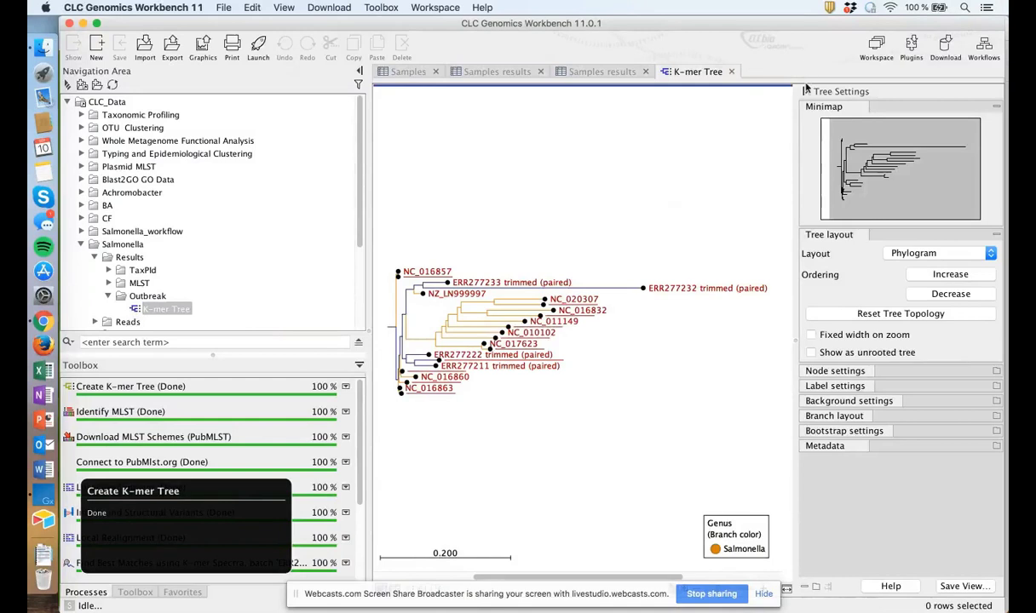
key("super+u")
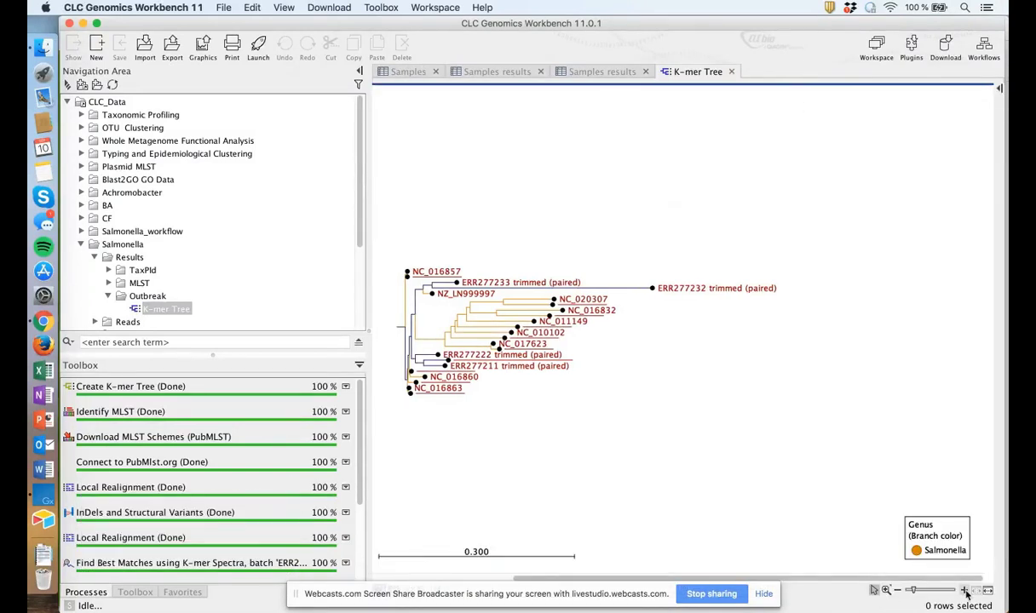
left_click_drag(911, 590, 918, 589)
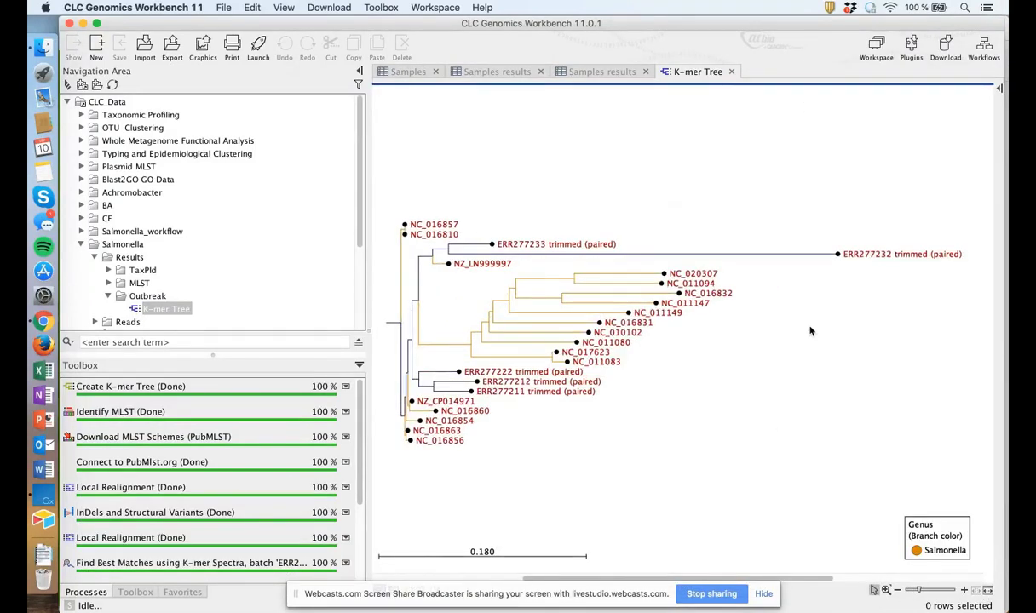
Step: Examine where the ERR samples cluster relative to the reference genomes in the K-mer tree, and close the tree
left_click(556, 243)
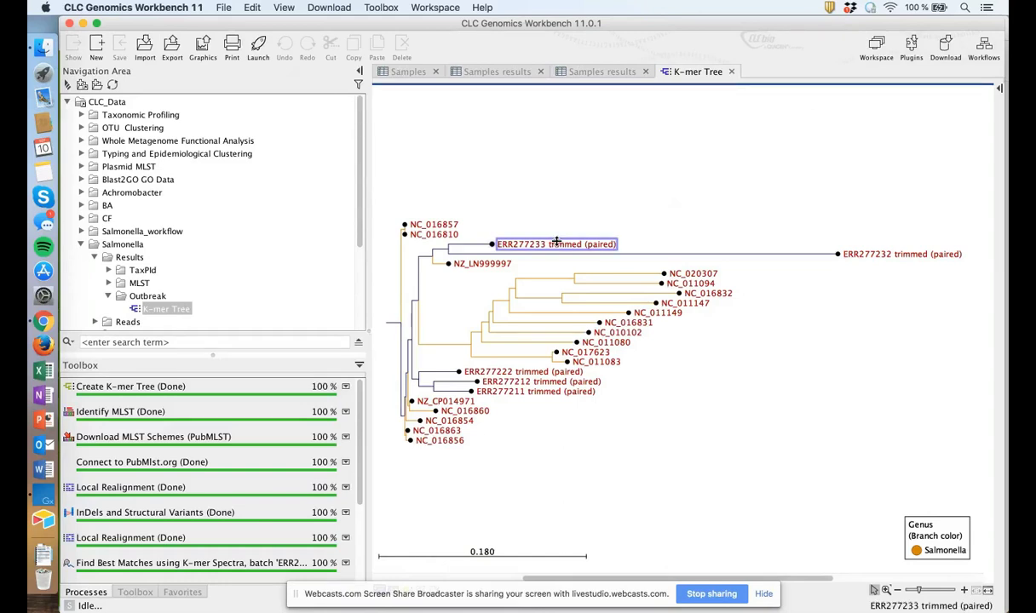
mouse_move(556, 242)
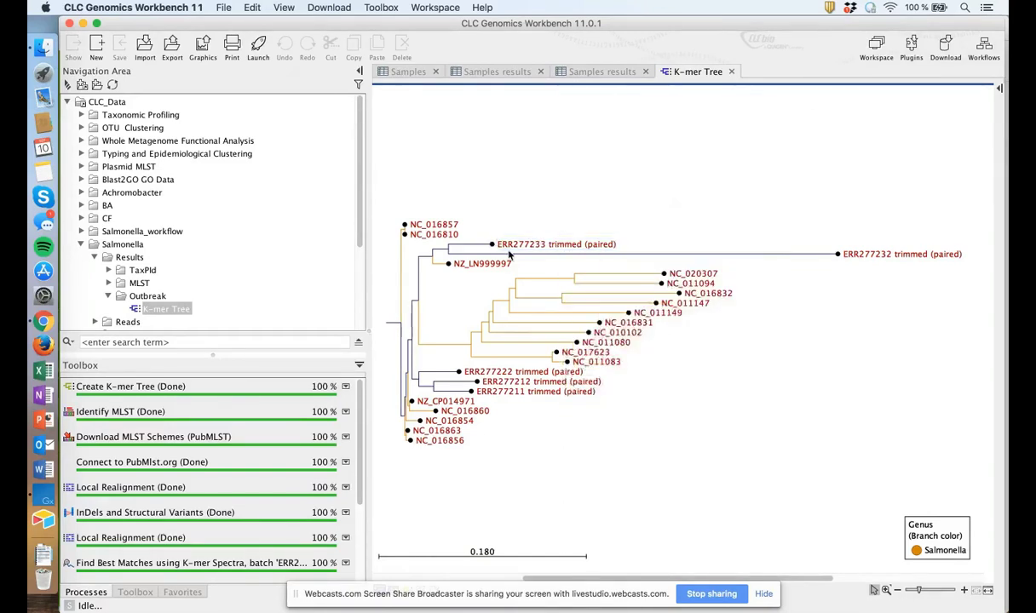
left_click(856, 248)
left_click(511, 391)
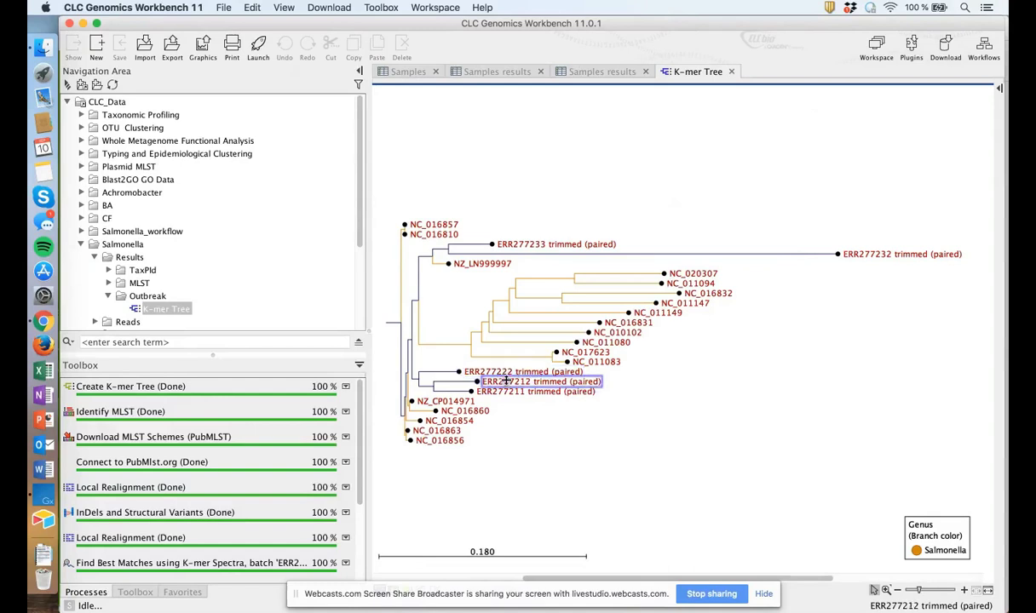
left_click(502, 373)
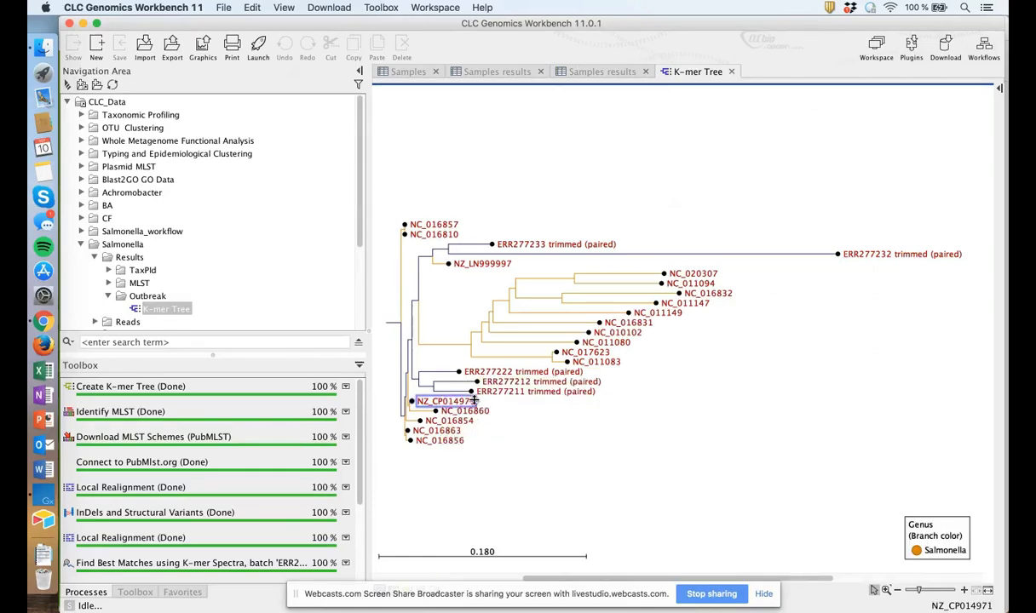
left_click(729, 72)
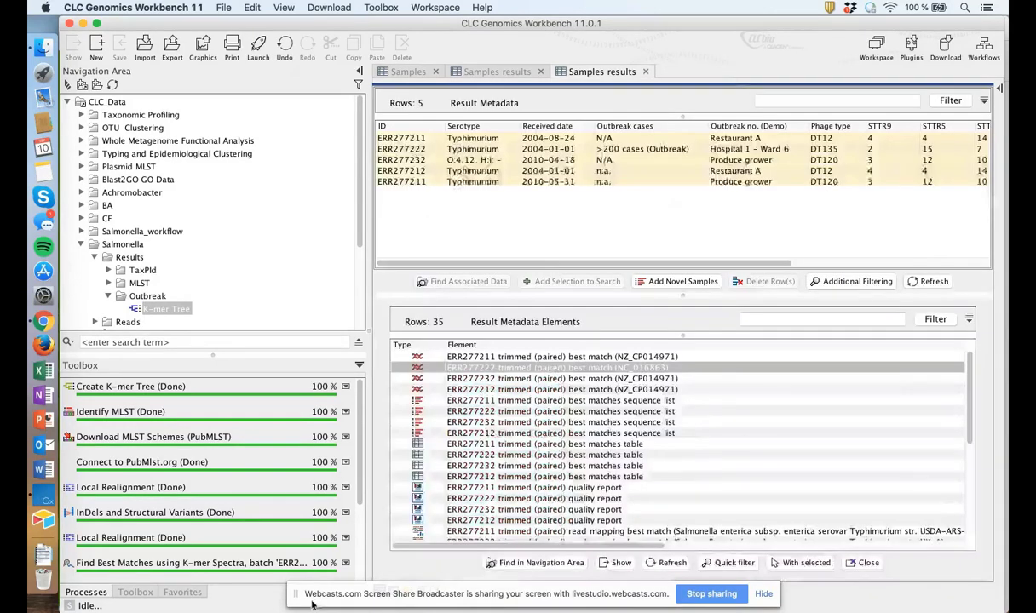
Step: Open an editable copy of the Map to Specified Reference workflow from the Typing and Epidemiology tools
left_click(138, 594)
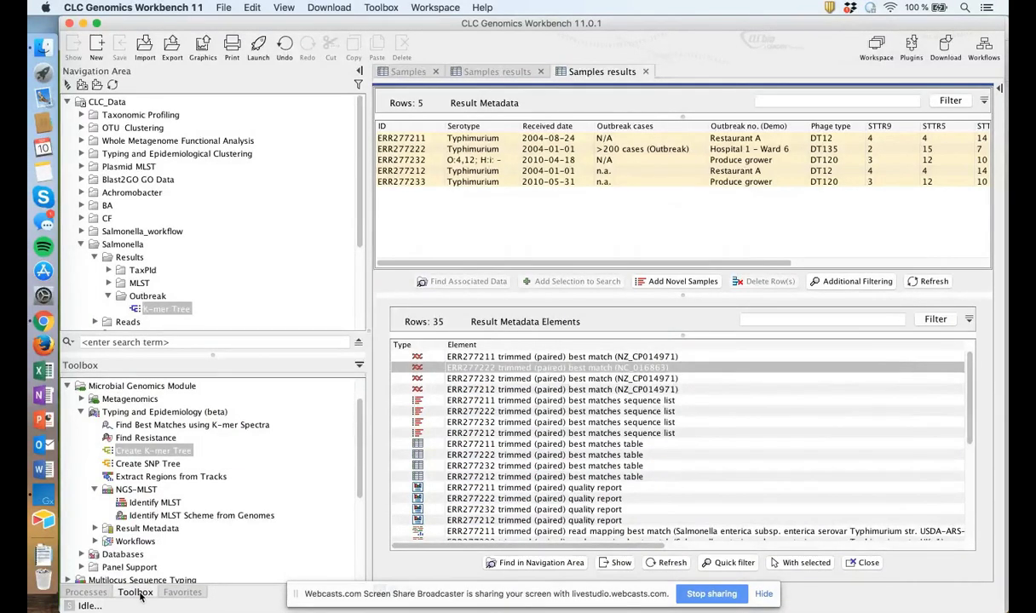
scroll(115, 489, "down", 3)
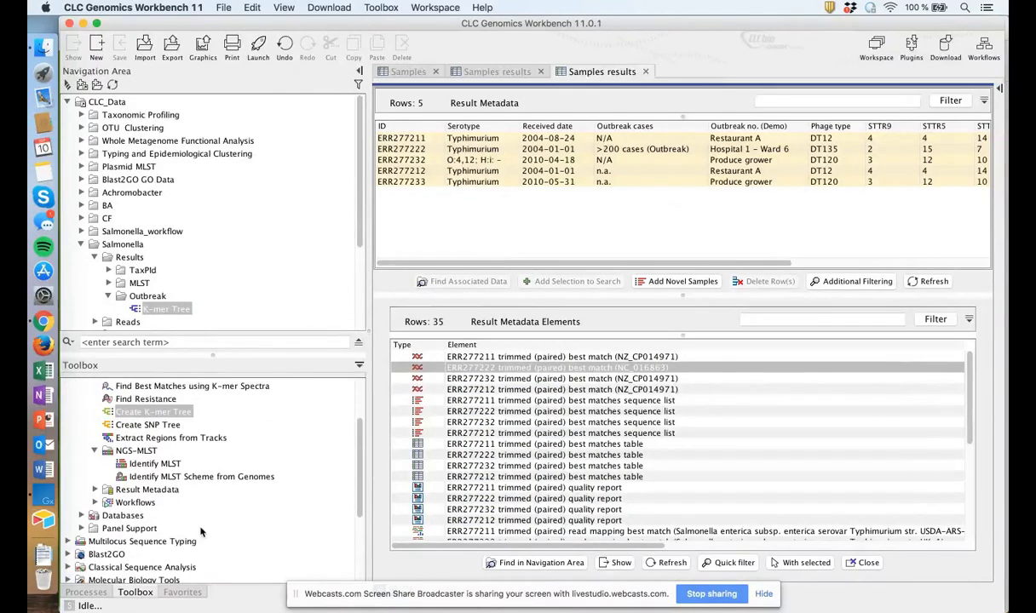
left_click(95, 454)
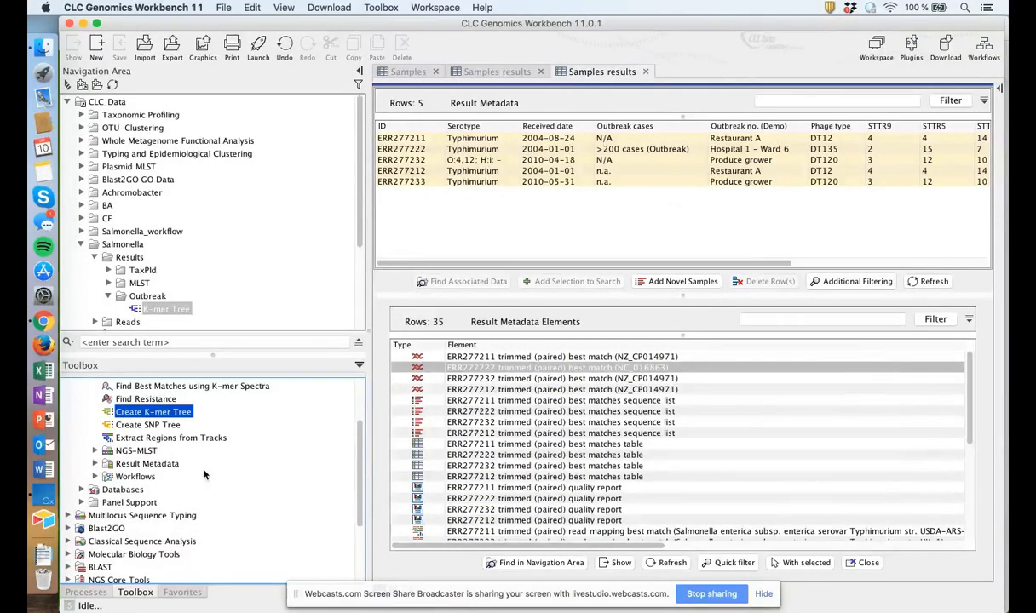
scroll(247, 451, "up", 1)
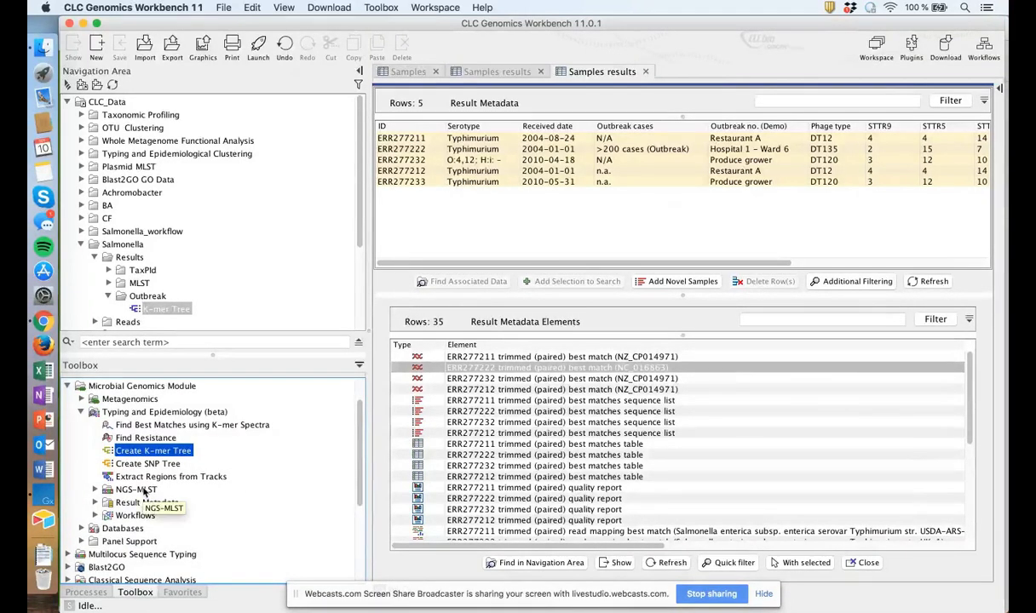
scroll(145, 493, "down", 2)
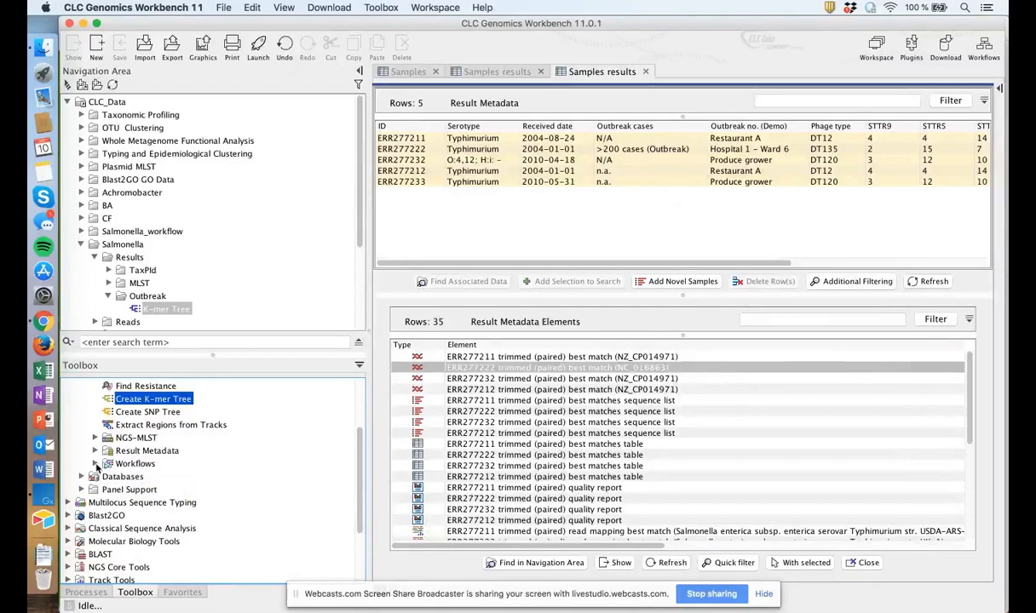
double_click(134, 465)
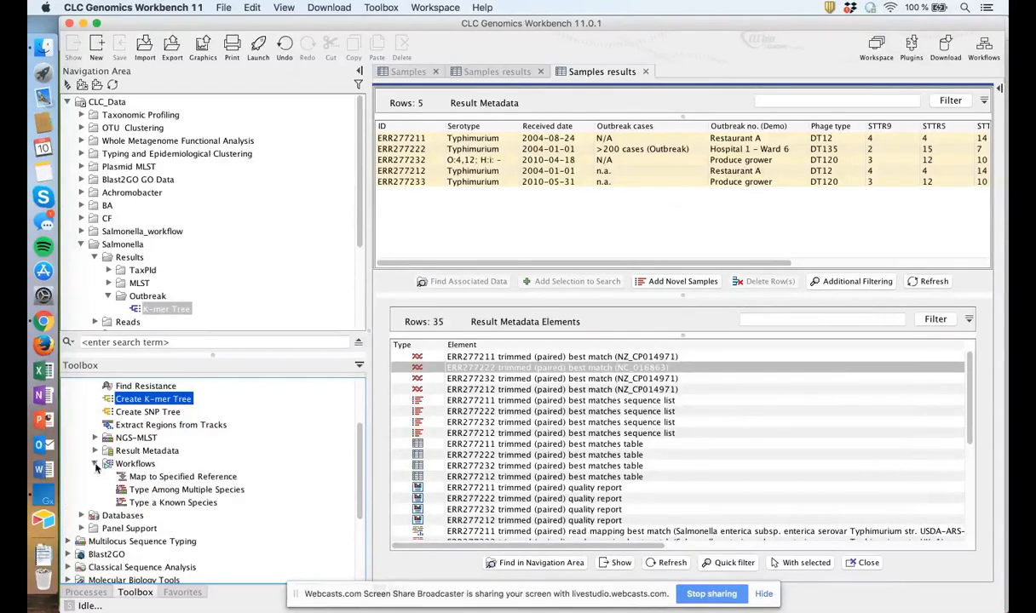
left_click(155, 479)
right_click(155, 479)
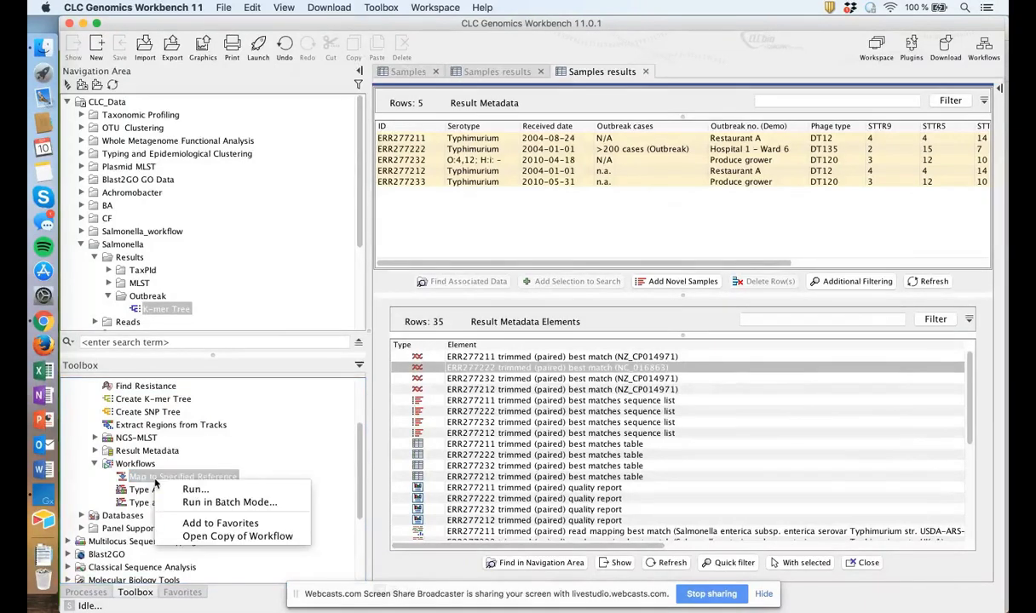
left_click(228, 537)
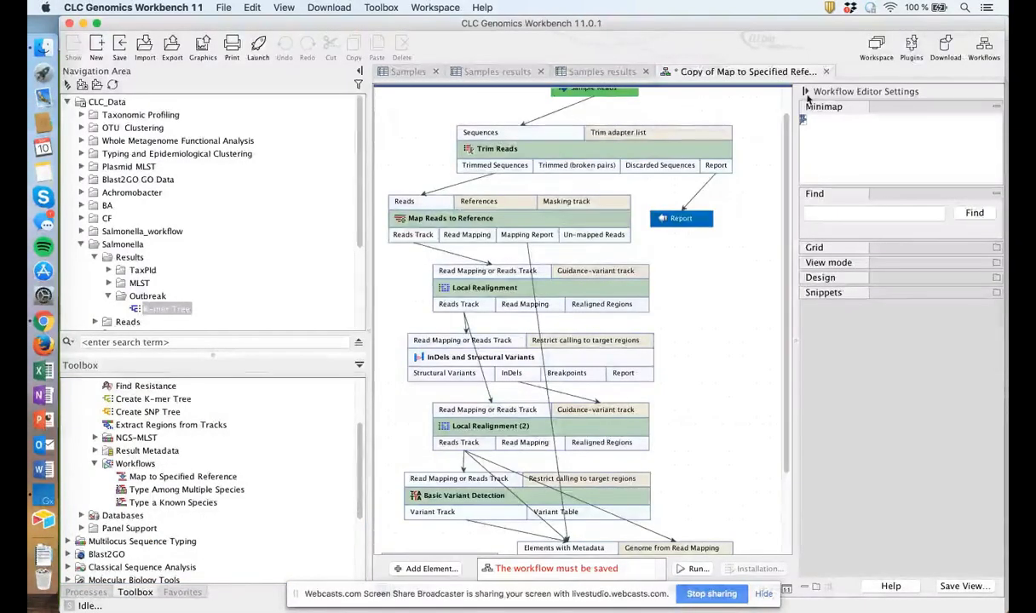
Step: Hide the workflow editor settings and examine the workflow's elements from Sample Reads down to Use Genome as Result
left_click(805, 92)
scroll(801, 345, "up", 1)
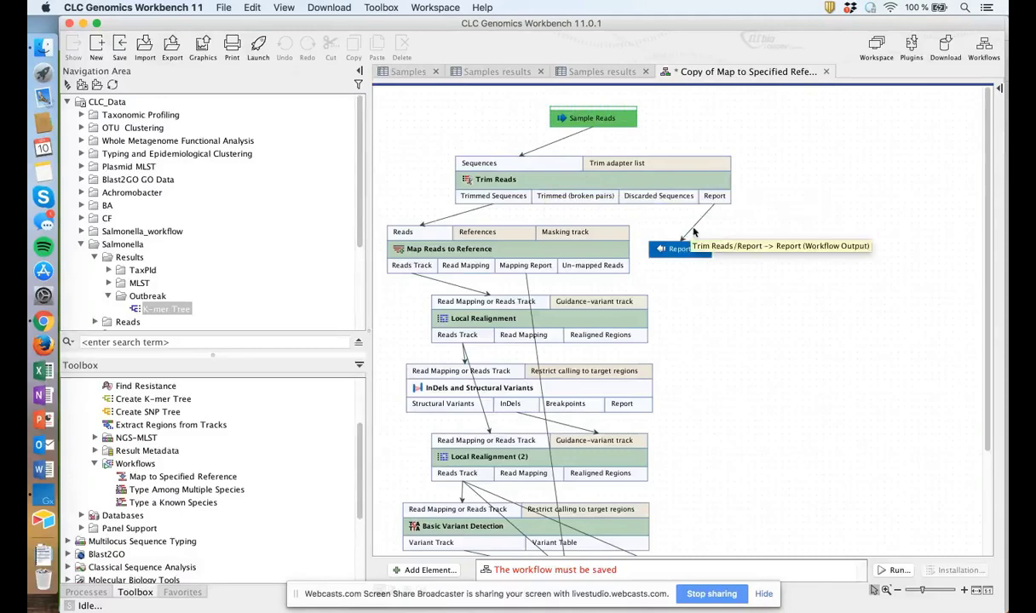
scroll(711, 352, "down", 1)
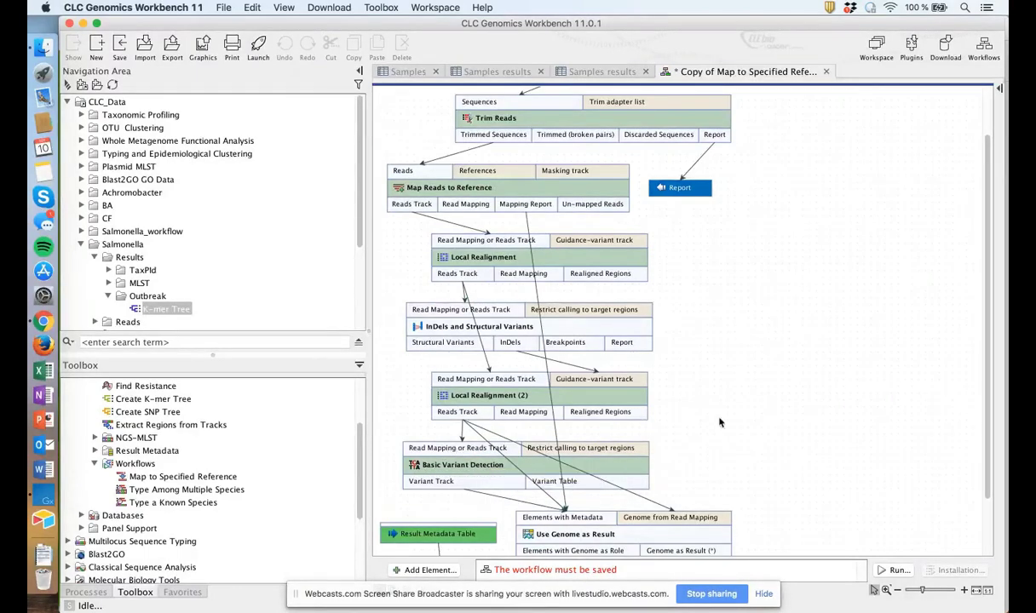
Step: Configure the Map Reads to Reference element to use the NZ_CP014971 sequence from the Ref folder as its reference
double_click(439, 191)
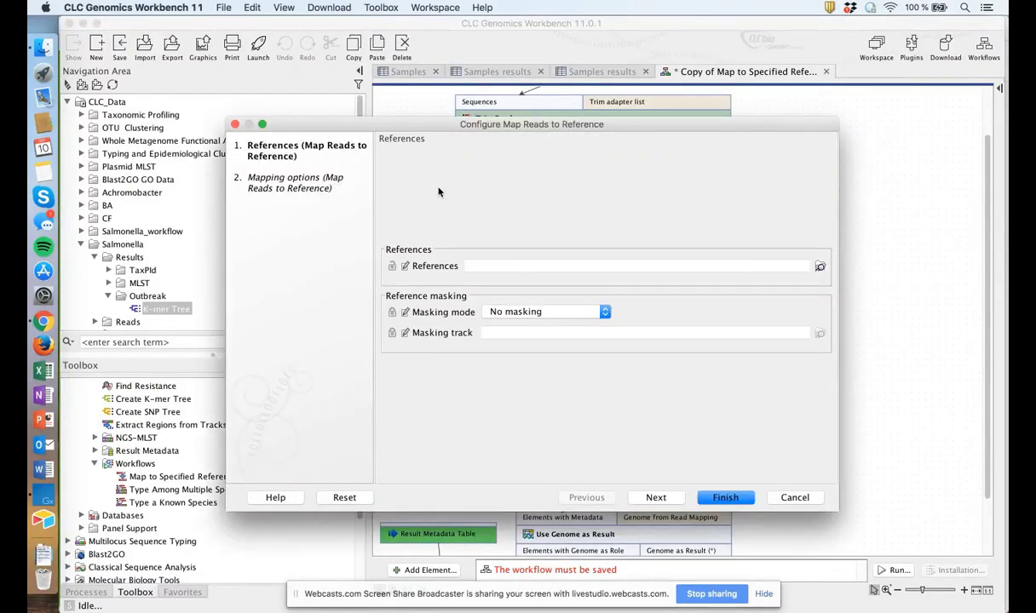
left_click(818, 266)
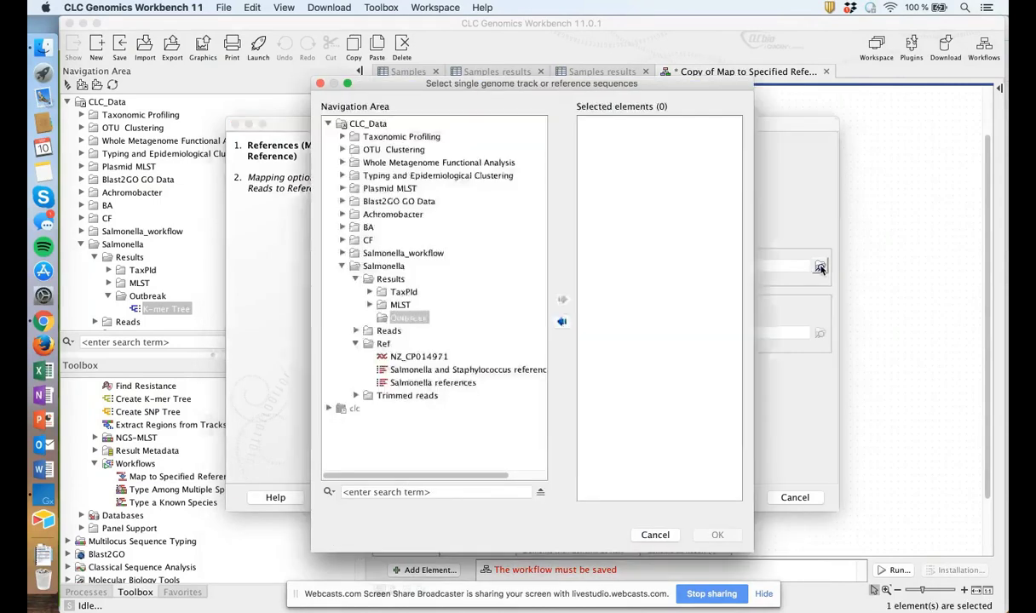
left_click(395, 358)
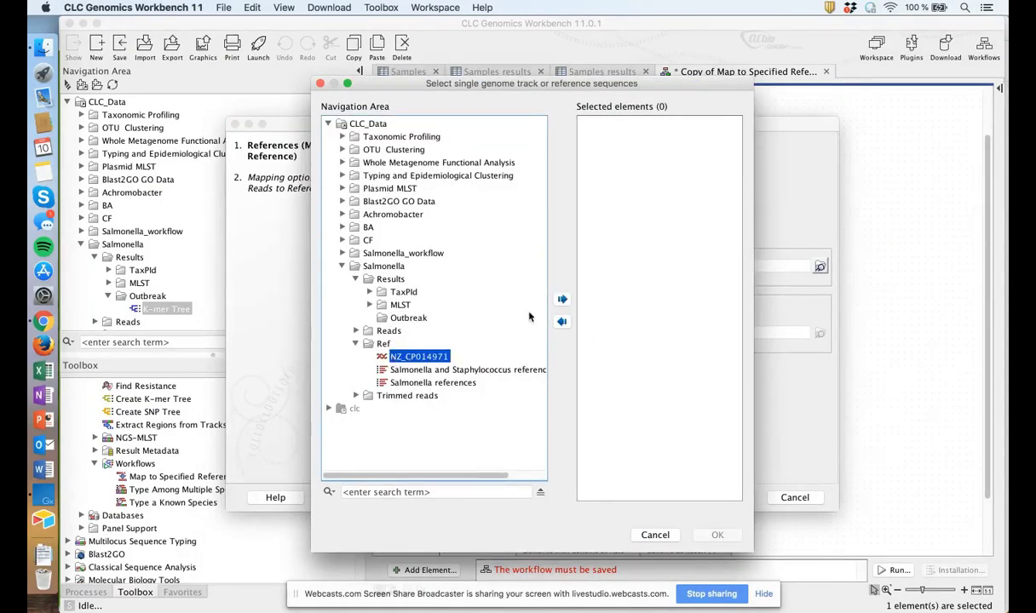
left_click(562, 299)
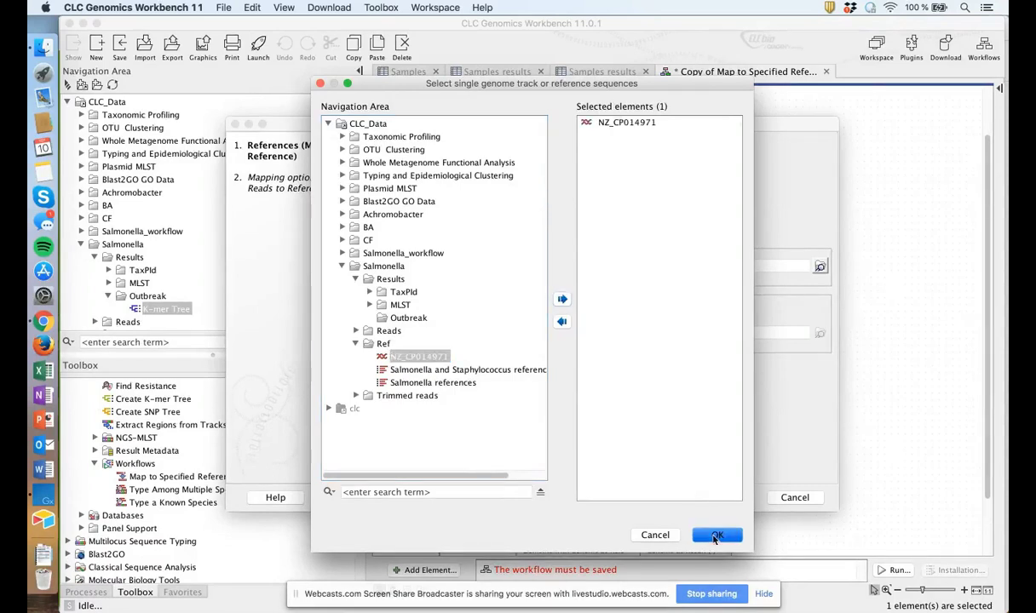
left_click(716, 536)
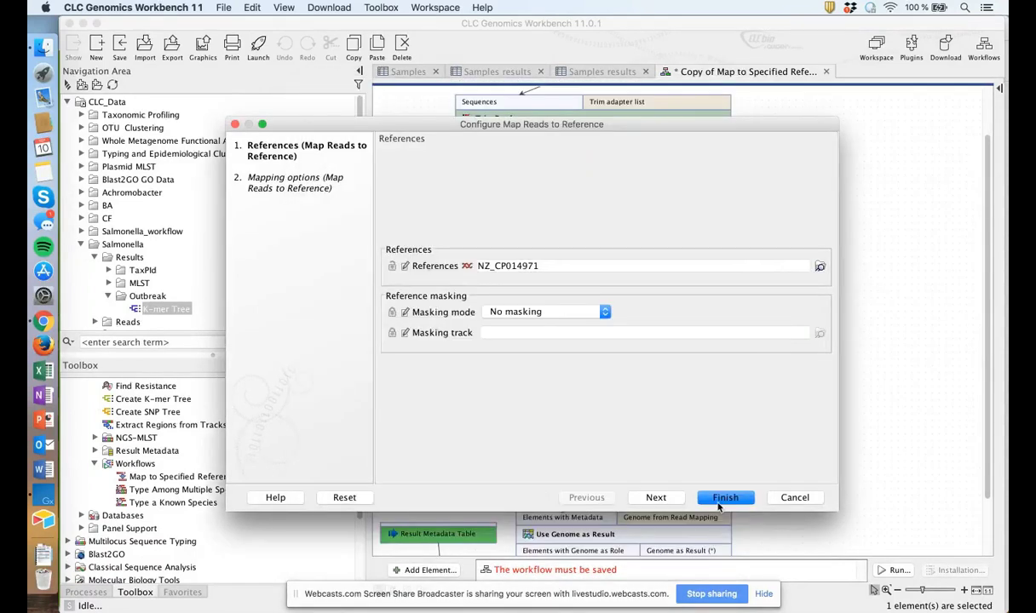
left_click(726, 498)
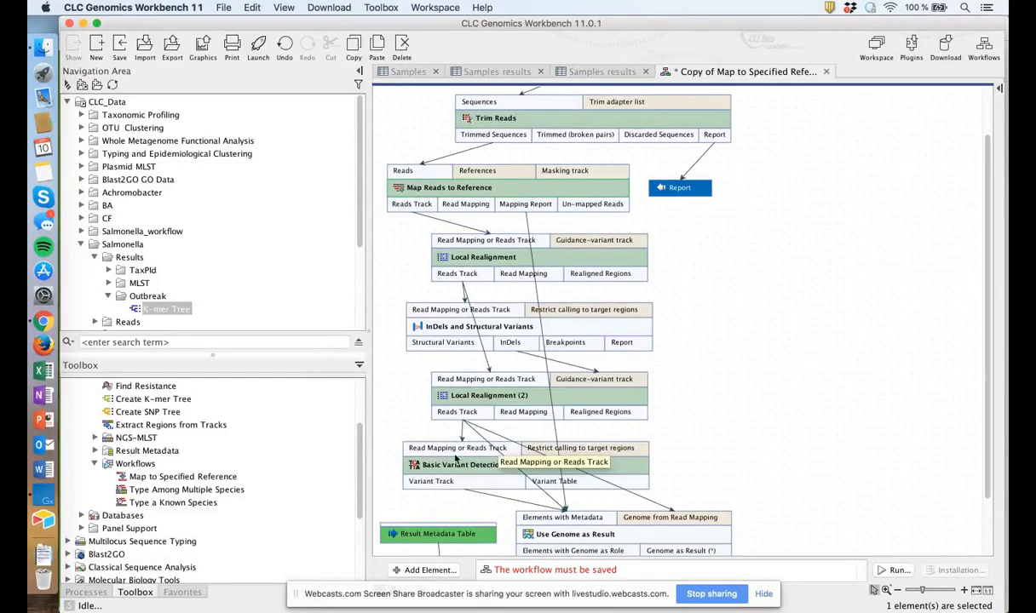
Step: Configure the Result Metadata Table element with Samples results from the Salmonella folder as its workflow input
double_click(439, 535)
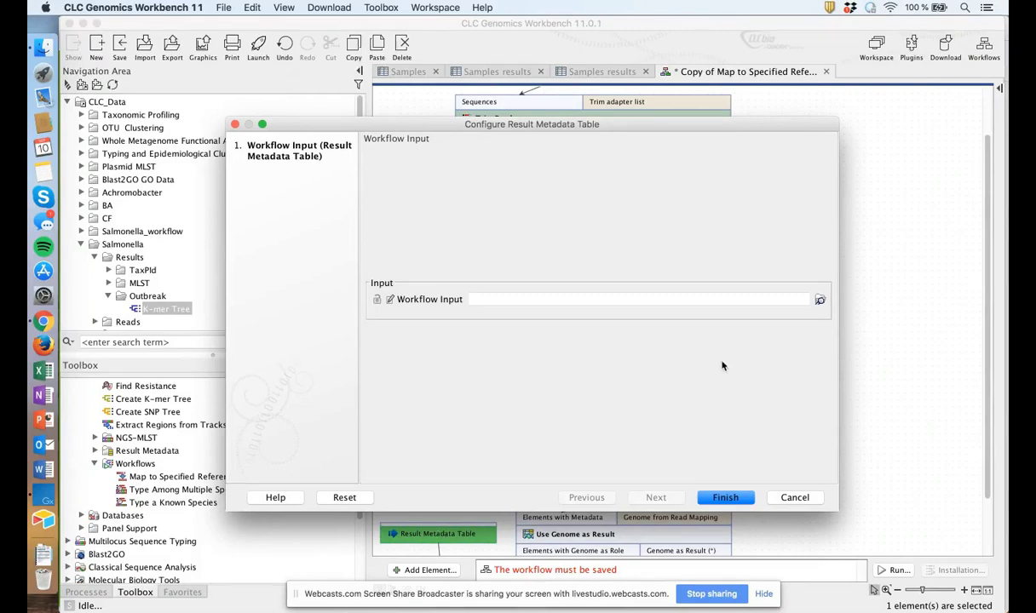
left_click(819, 300)
left_click(428, 358)
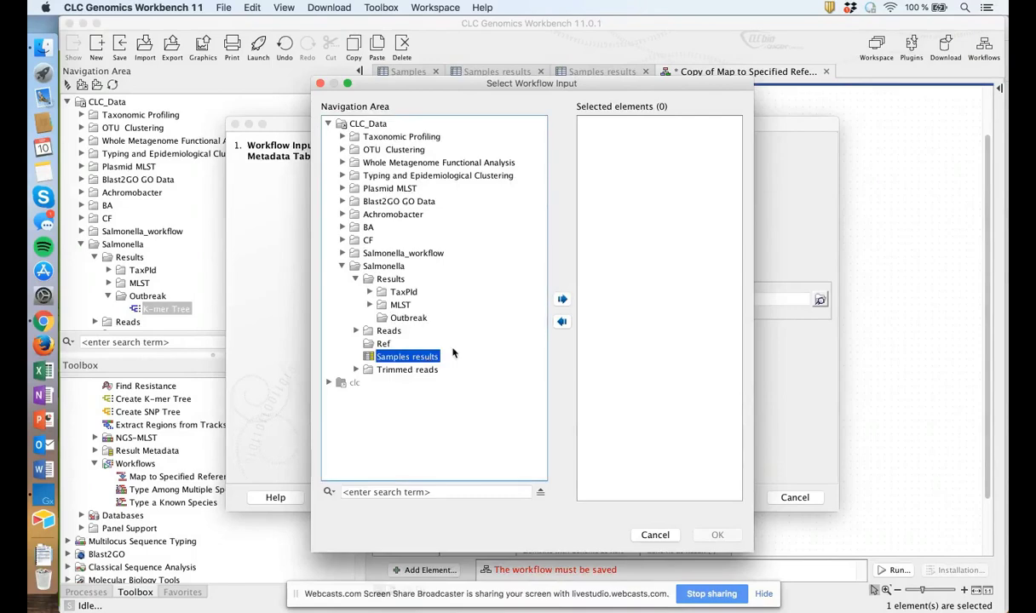
left_click(561, 300)
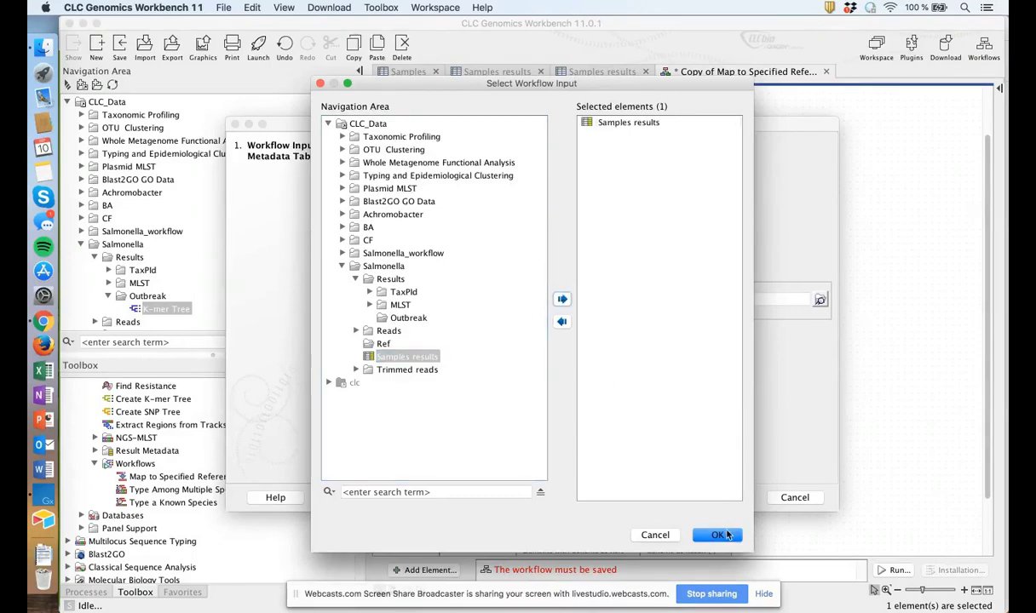
left_click(727, 534)
left_click(725, 497)
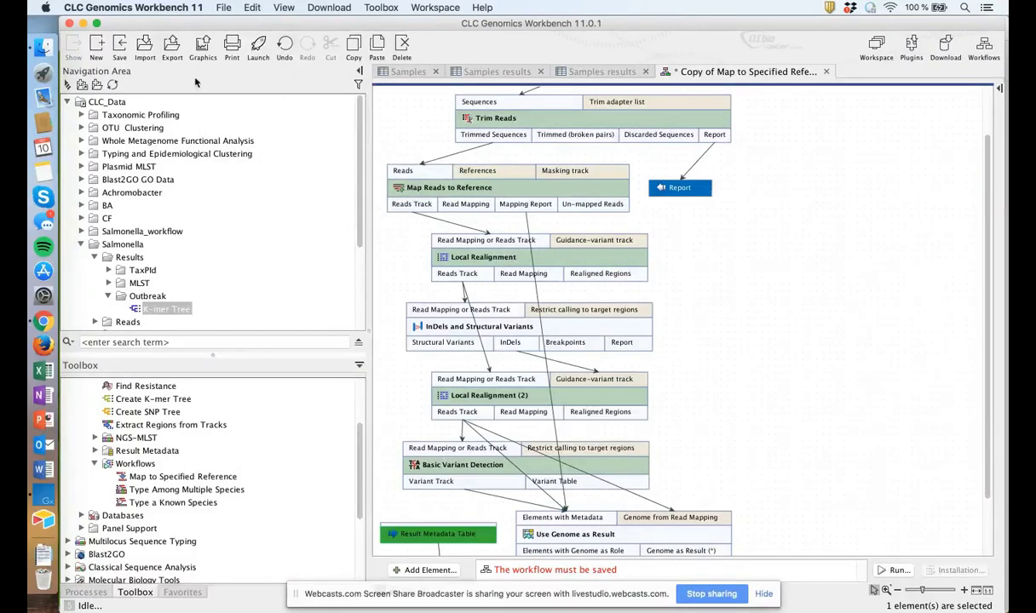
Step: Save the workflow as Copy of Map to Specified Reference in the Outbreak folder of the Salmonella results
left_click(120, 47)
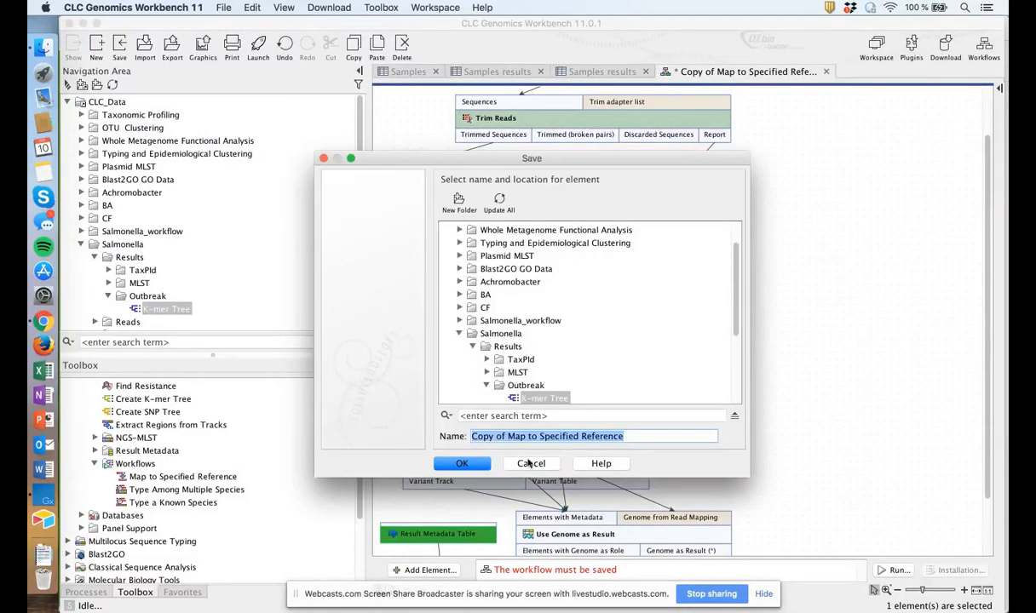
left_click(516, 385)
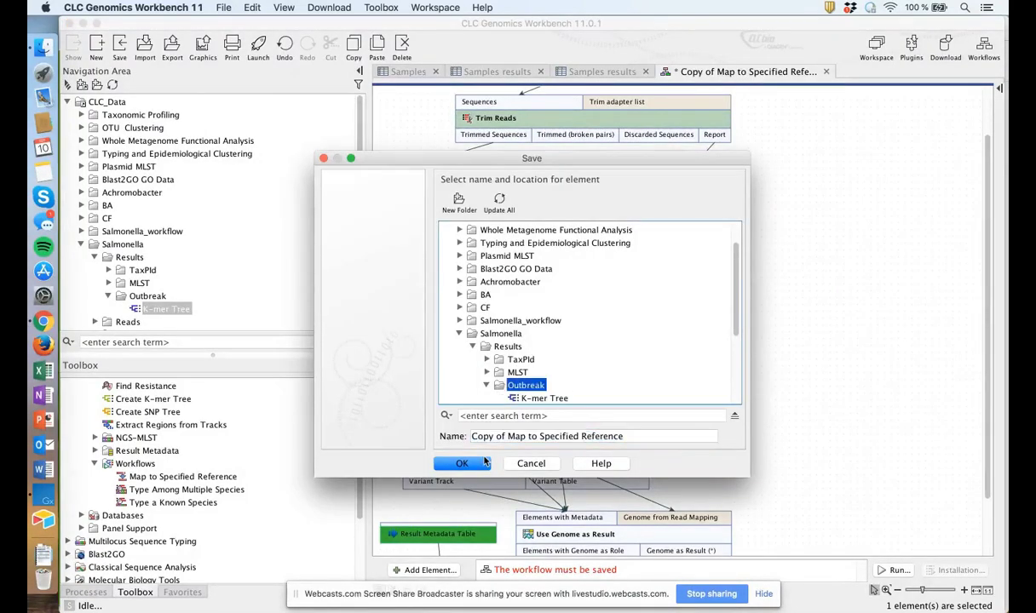
left_click(477, 463)
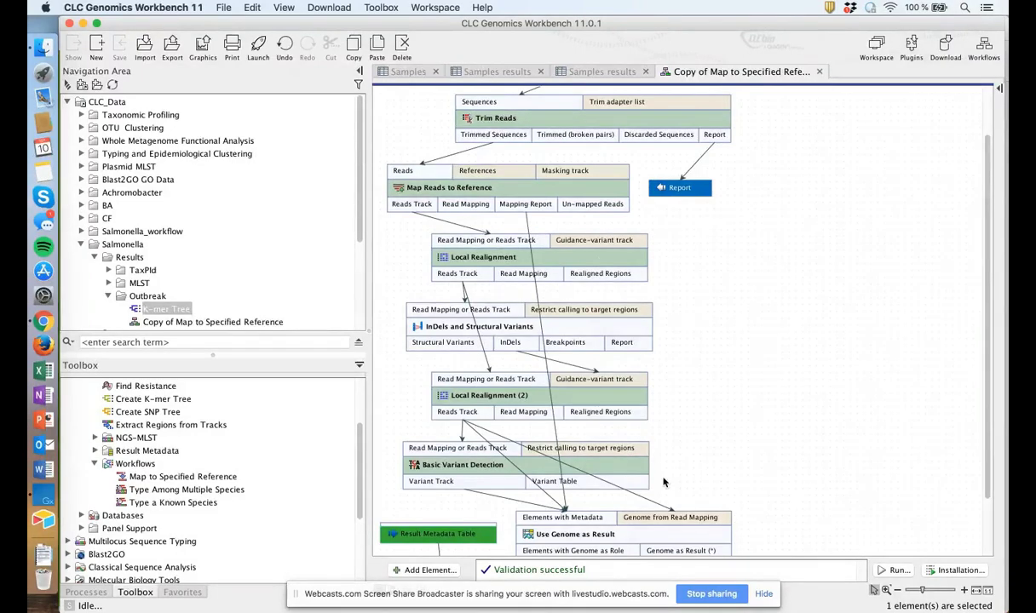
Step: Refresh the Result Metadata Elements in the Samples results table and select the five elements with the Trimmed reads role
left_click(599, 73)
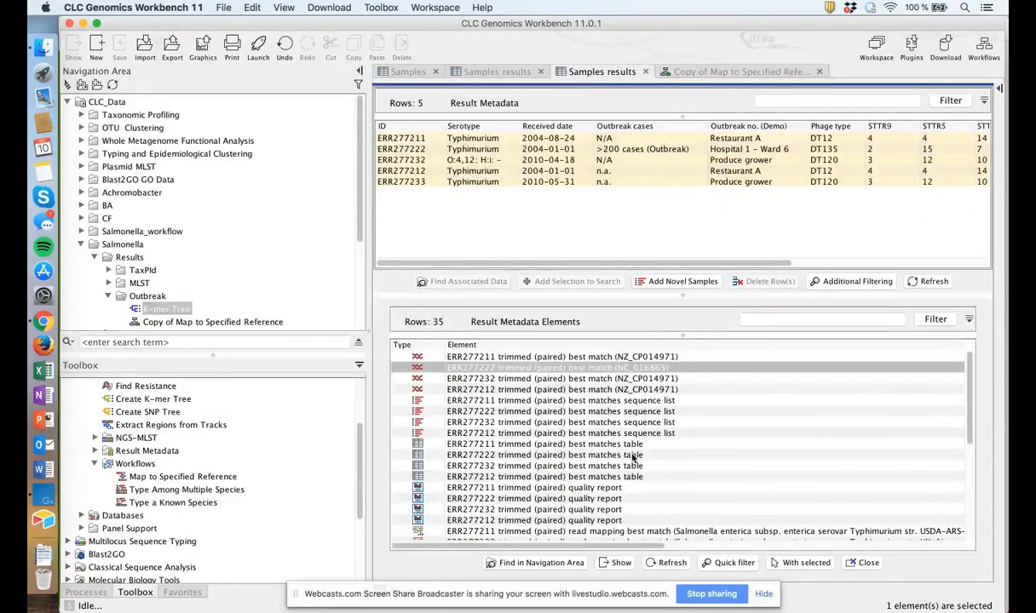
left_click(681, 561)
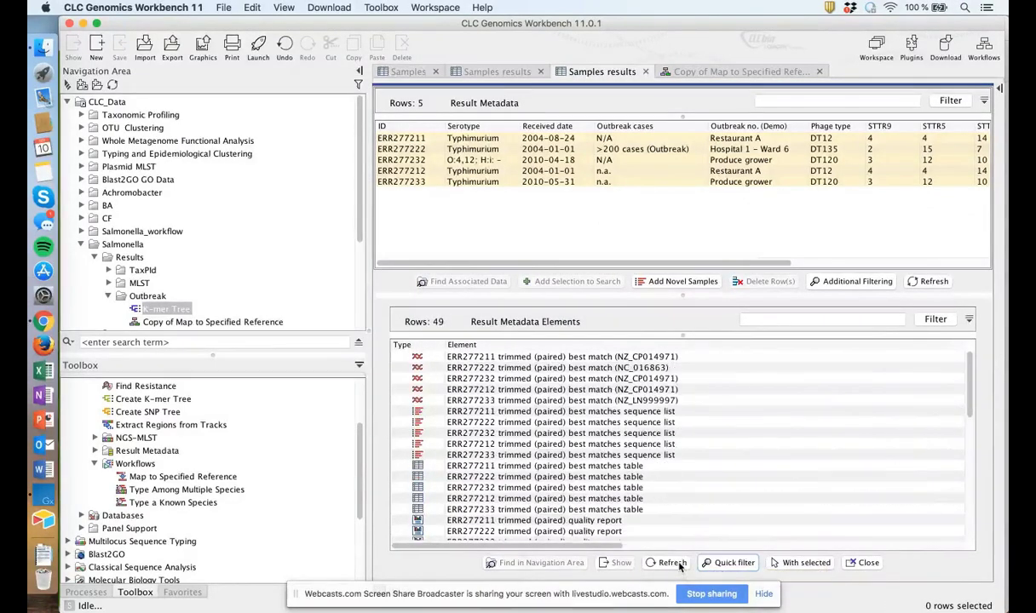
scroll(684, 423, "right", 3)
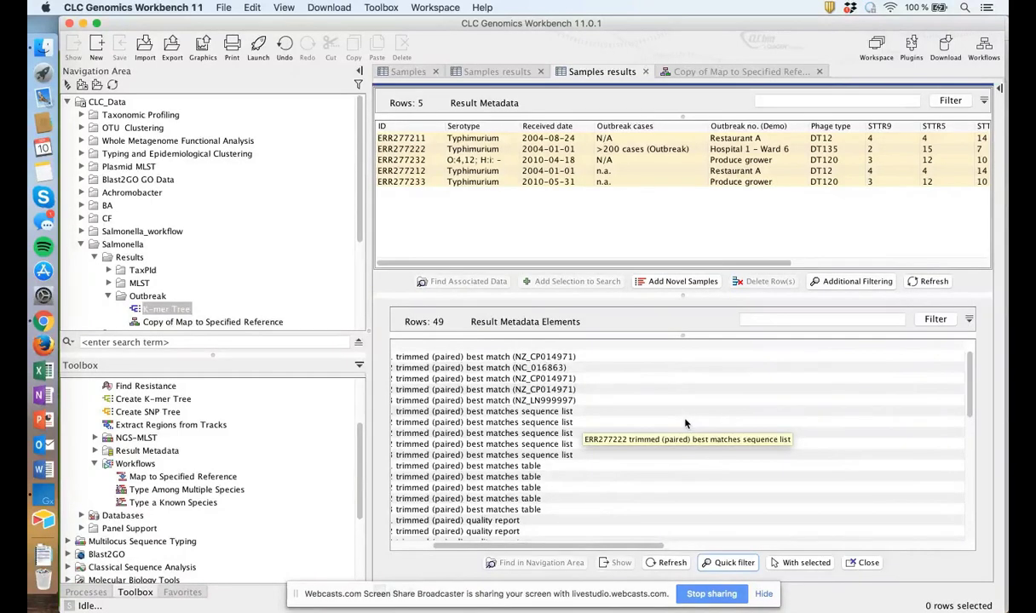
scroll(684, 424, "right", 5)
scroll(684, 423, "right", 4)
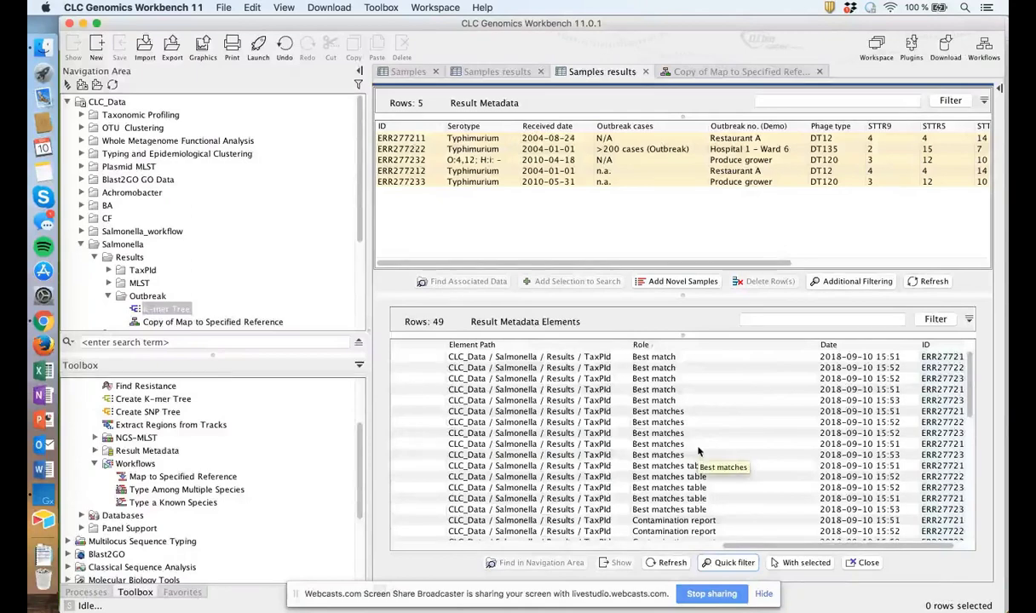
scroll(698, 451, "down", 2)
scroll(699, 451, "down", 10)
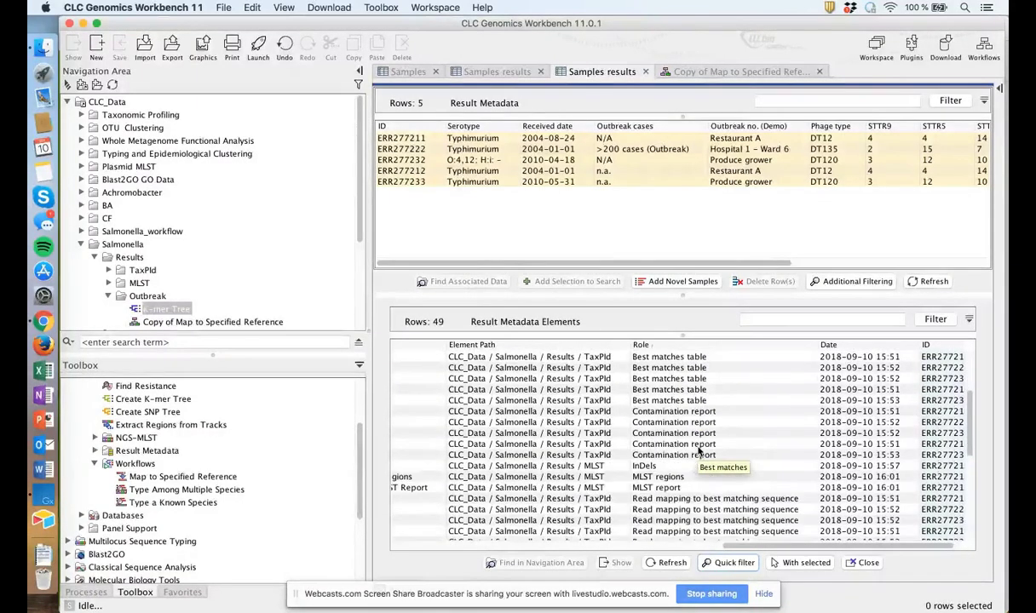
scroll(698, 451, "down", 4)
scroll(698, 451, "left", 1)
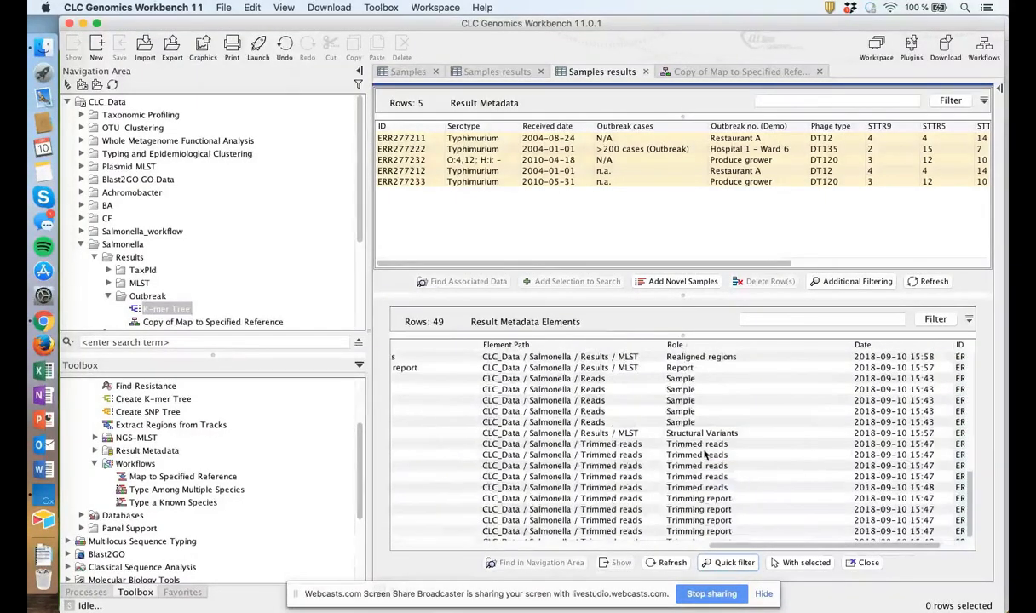
left_click(720, 445)
key("shift+Down")
key("shift+Down")
key("shift+Down")
key("shift+Down")
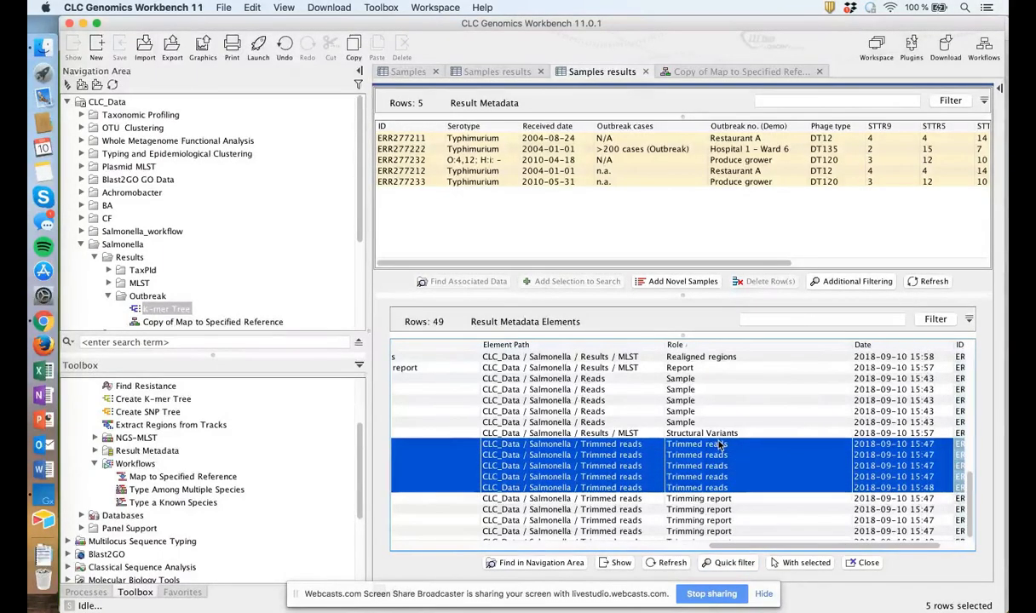
Step: Launch Copy of Map to Specified Reference with the selected trimmed reads, set to run on the Workbench in batch mode
left_click(802, 567)
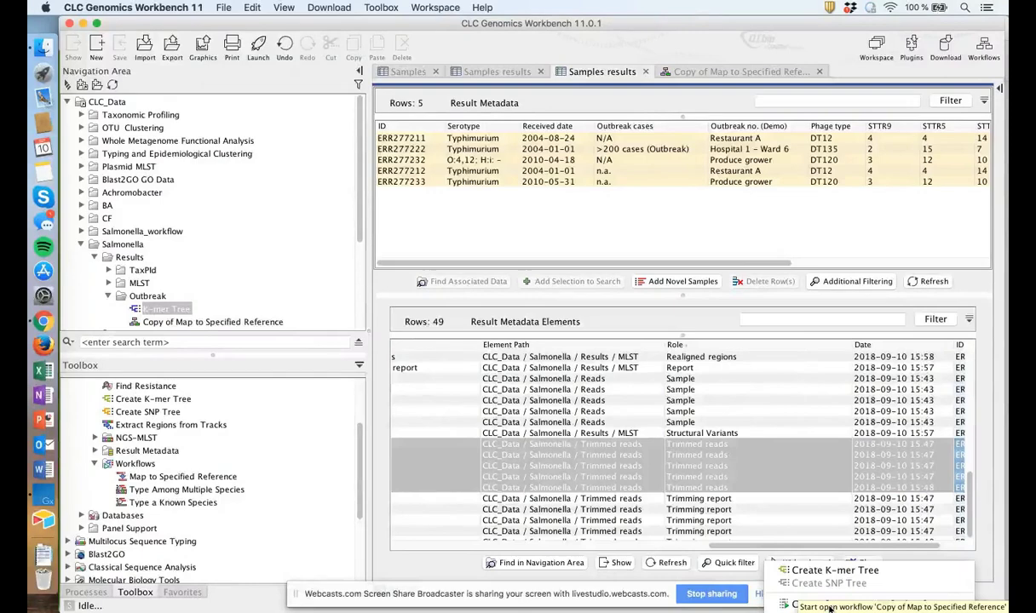
left_click(802, 562)
left_click(803, 563)
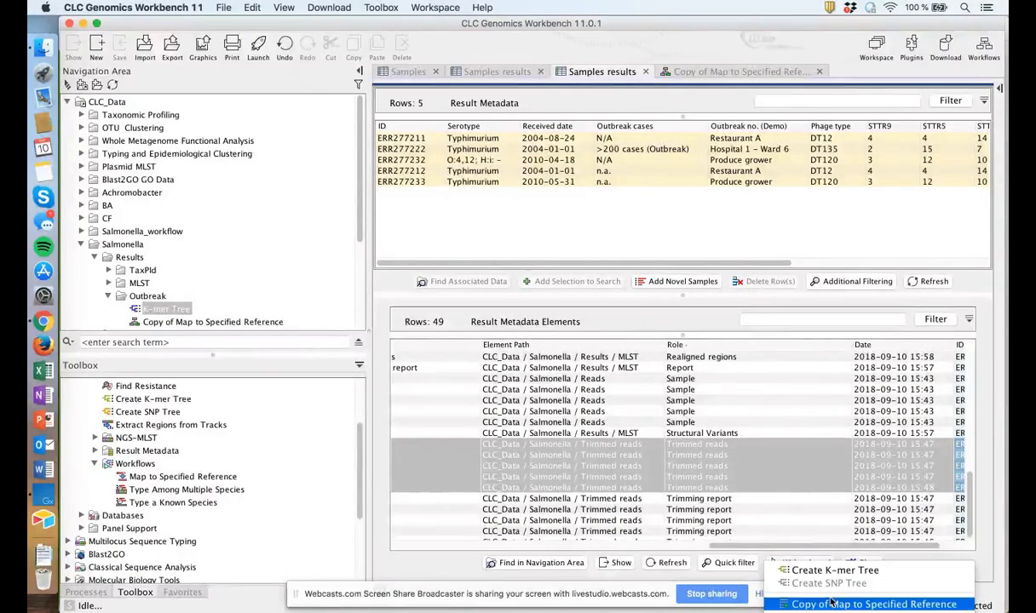
left_click(832, 603)
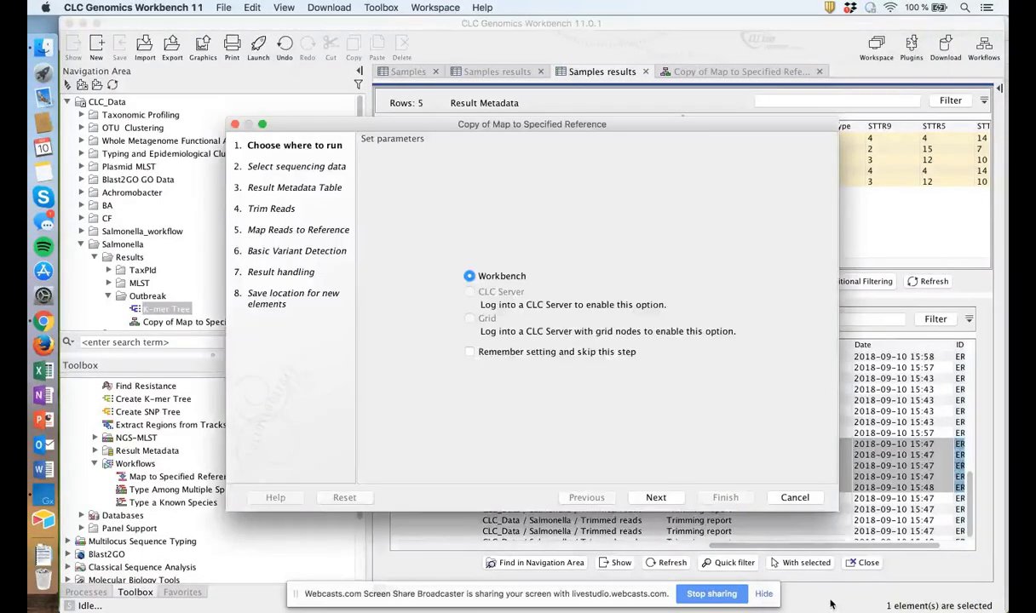
left_click(670, 502)
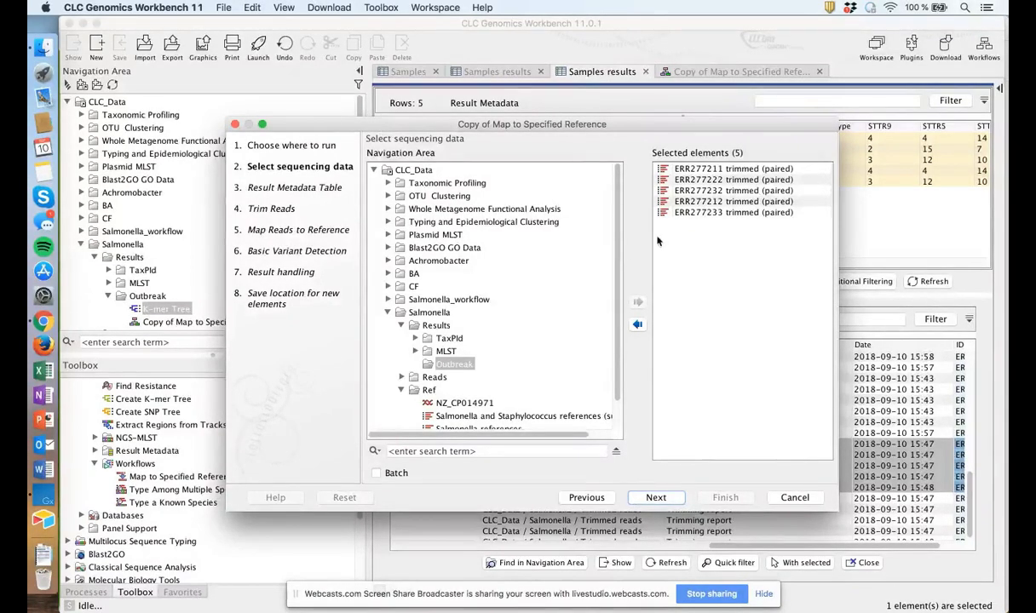
scroll(549, 317, "down", 2)
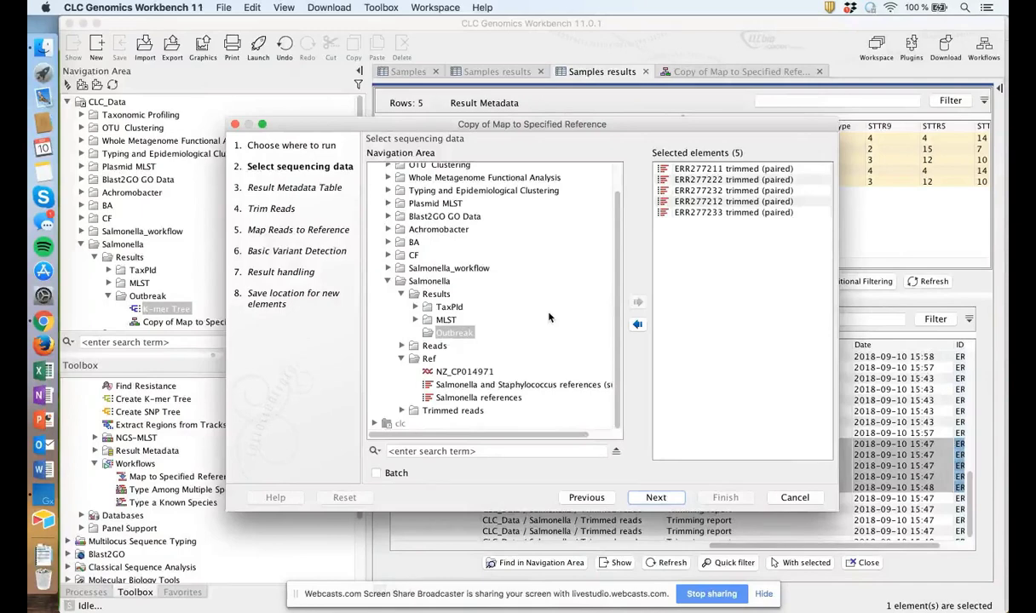
left_click(376, 473)
left_click(655, 497)
left_click(656, 497)
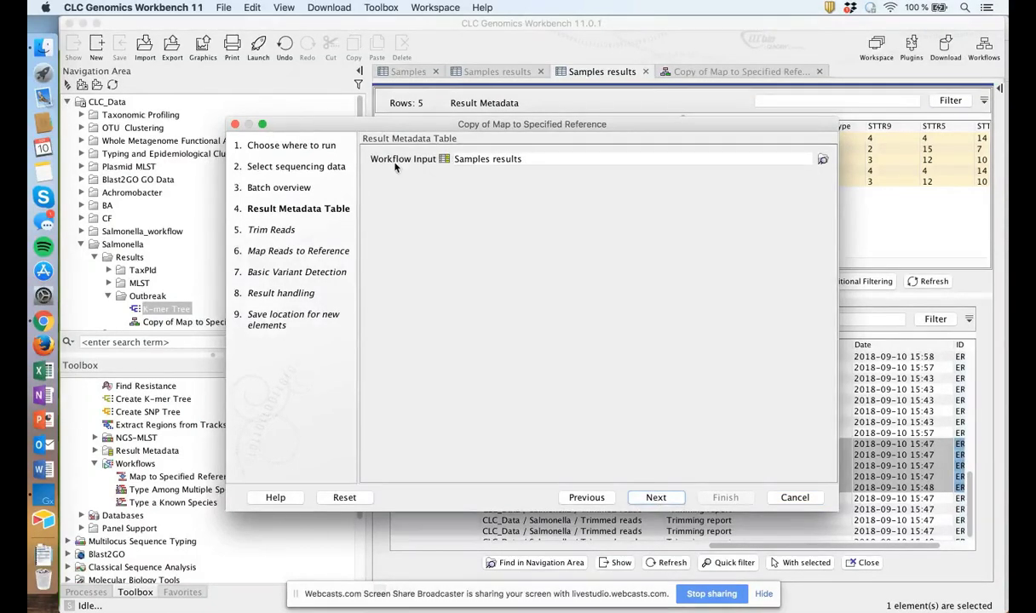
Step: Keep the preset metadata table, trimming, mapping and variant detection settings, and run the workflow with results saved in the Outbreak folder
left_click(658, 497)
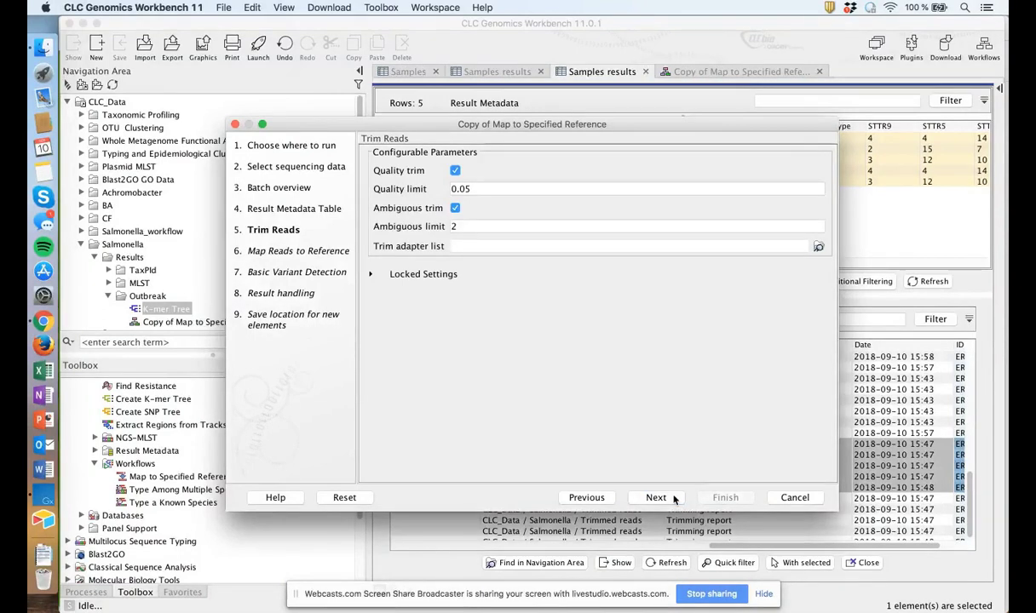
left_click(656, 497)
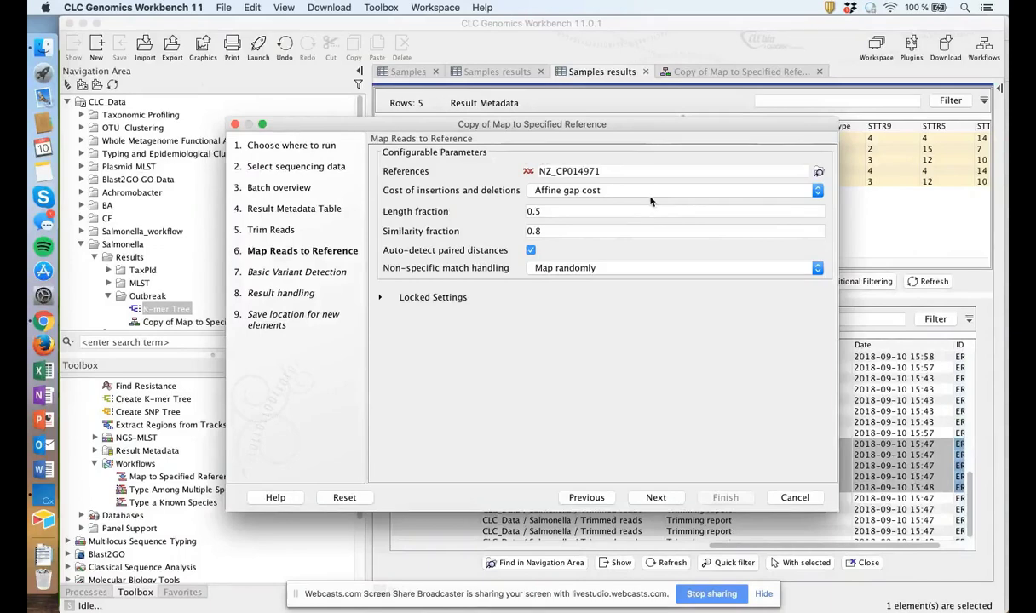
left_click(656, 498)
left_click(657, 498)
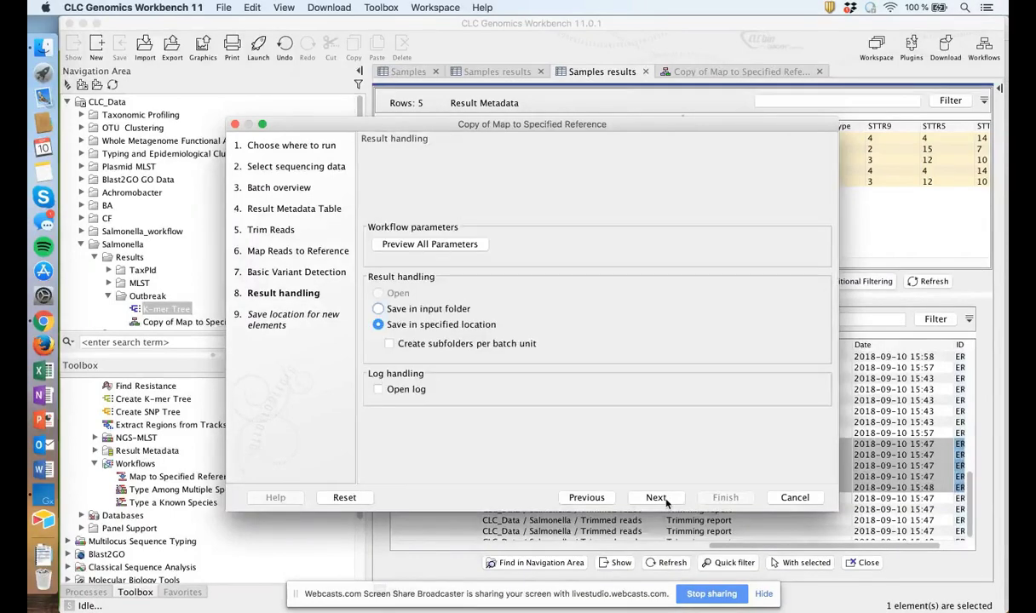
left_click(657, 497)
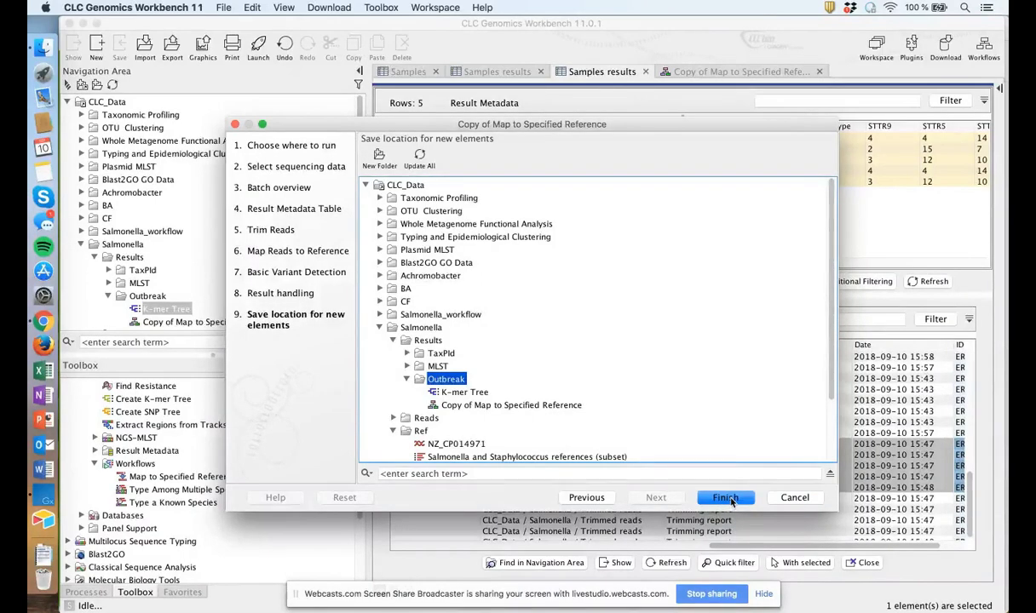
left_click(725, 498)
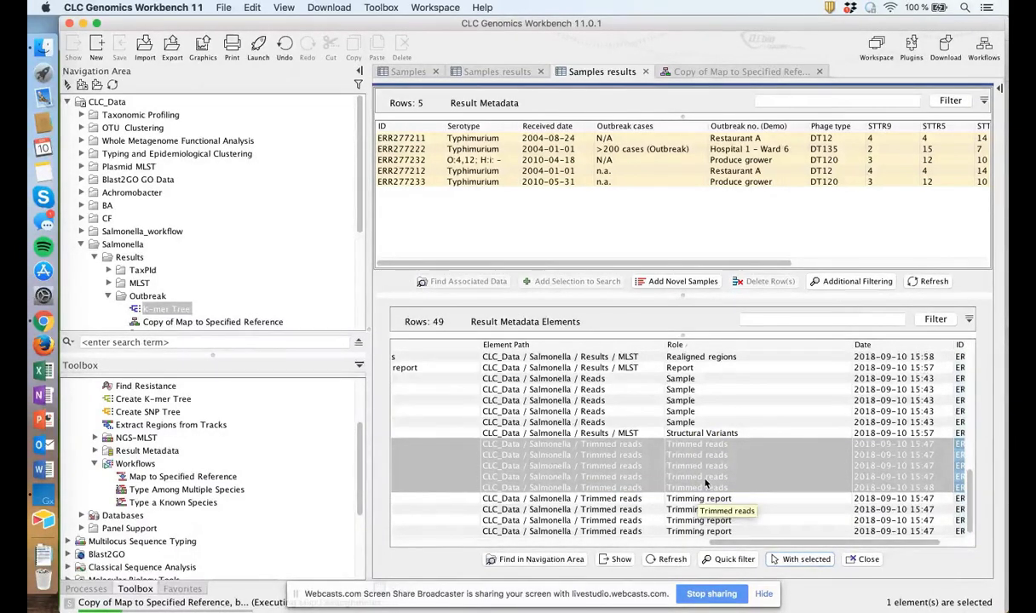
Step: Revisit the workflow layout and the Samples results table, and show the running processes with the finished ones removed
left_click(729, 72)
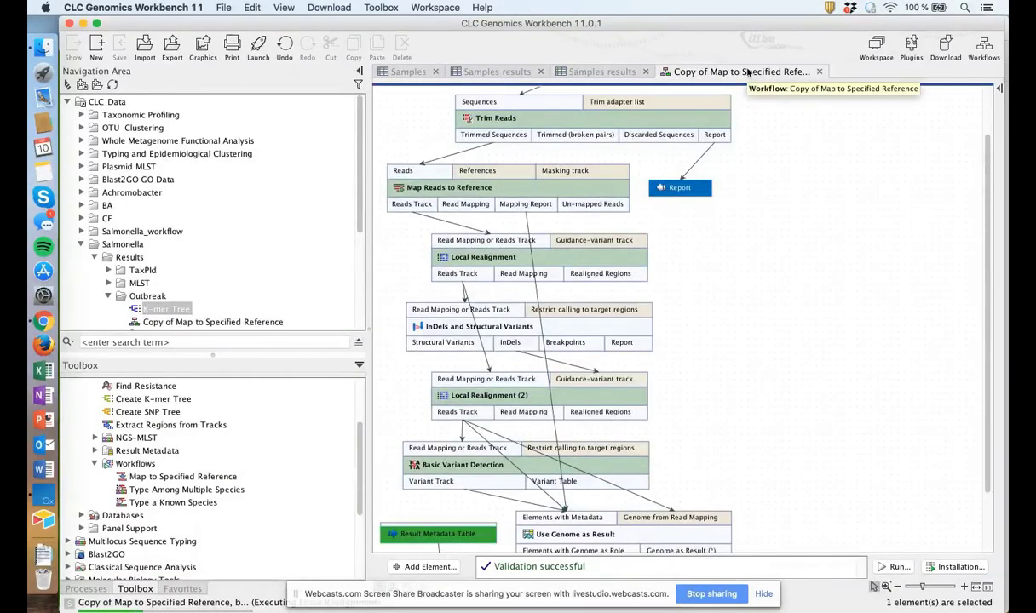
left_click(600, 74)
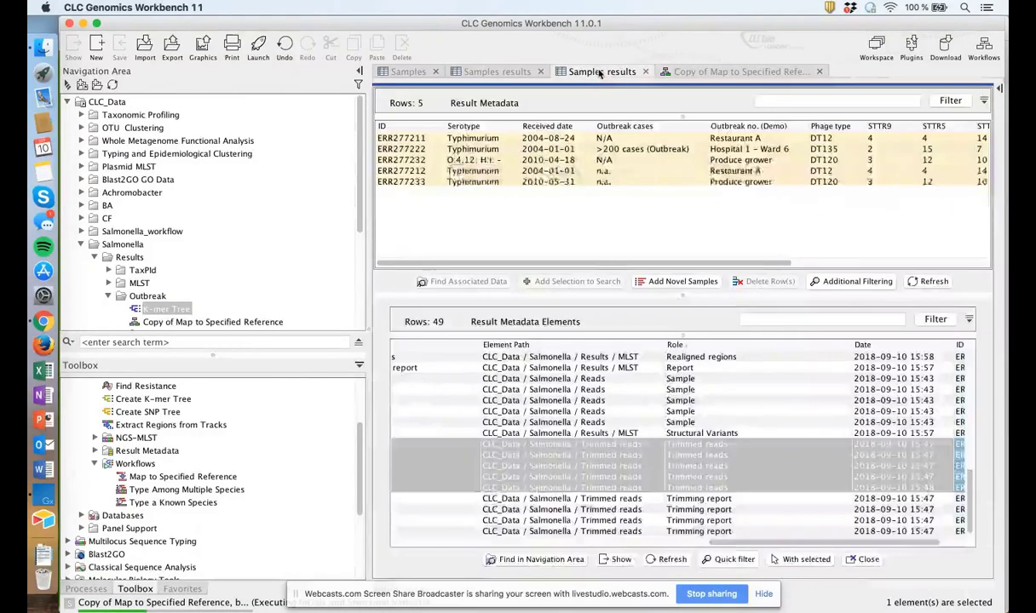
left_click(87, 589)
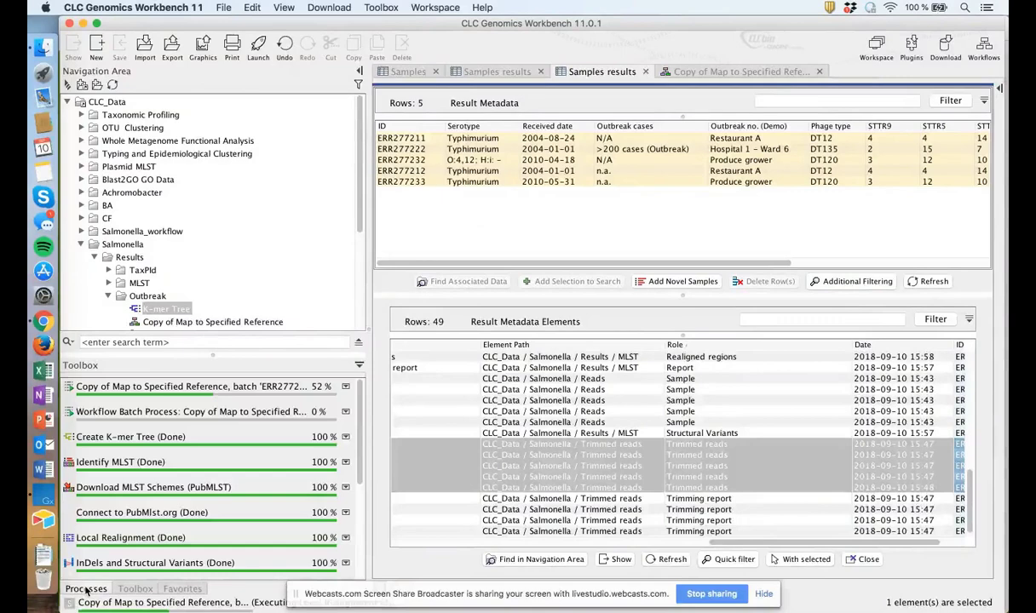
right_click(258, 453)
left_click(300, 464)
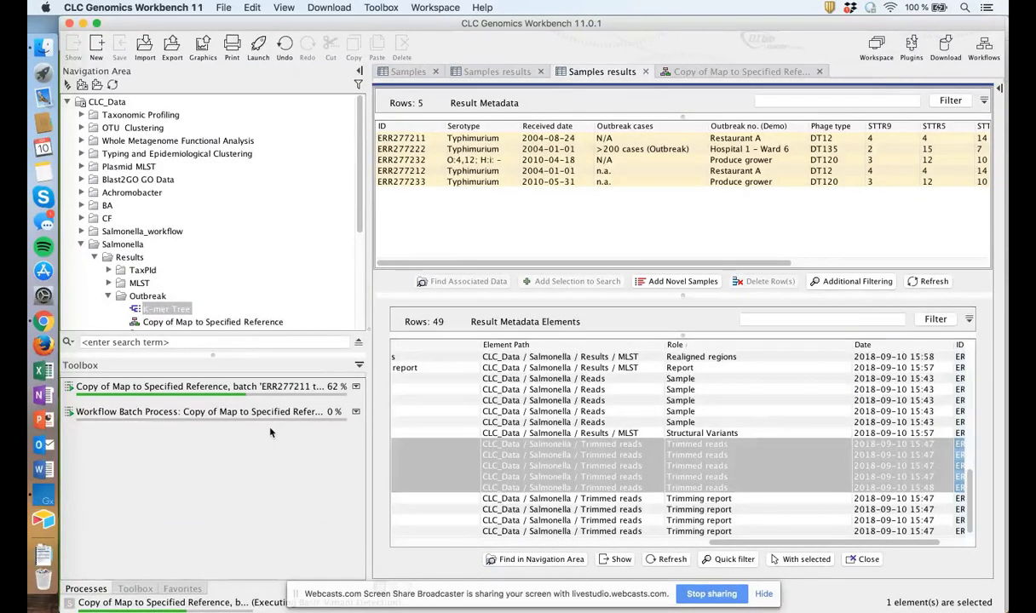
Step: Review the Copy of Map to Specified Reference workflow layout, the Samples results table and the new outputs in the Outbreak folder
left_click(708, 74)
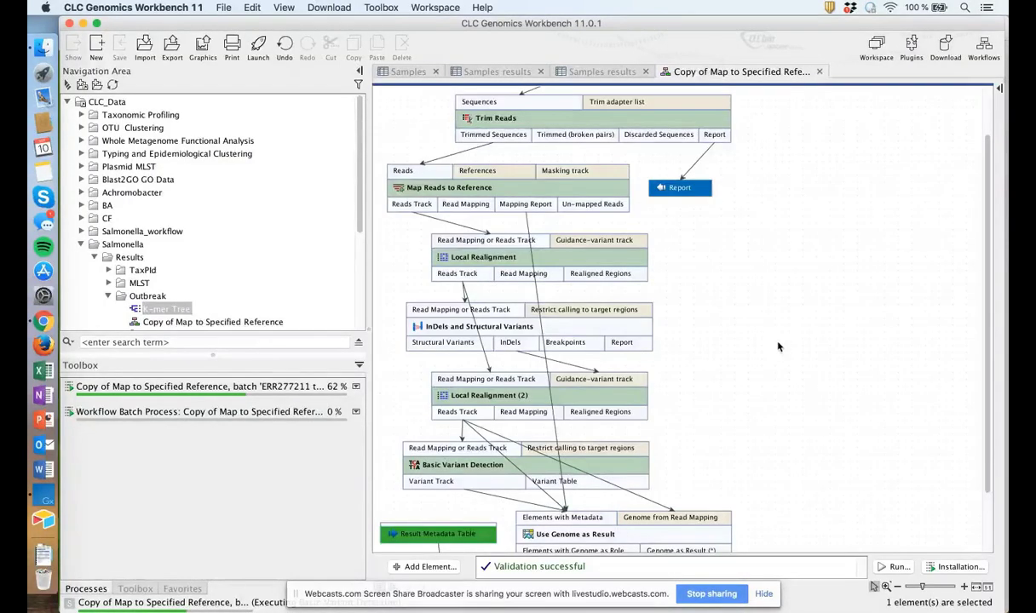
scroll(778, 347, "down", 3)
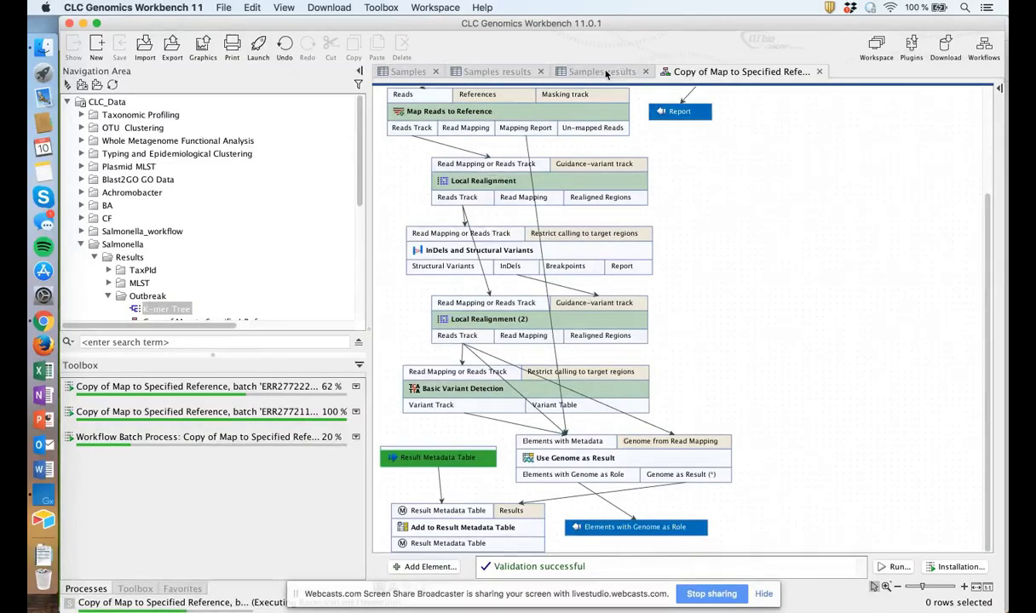
left_click(606, 73)
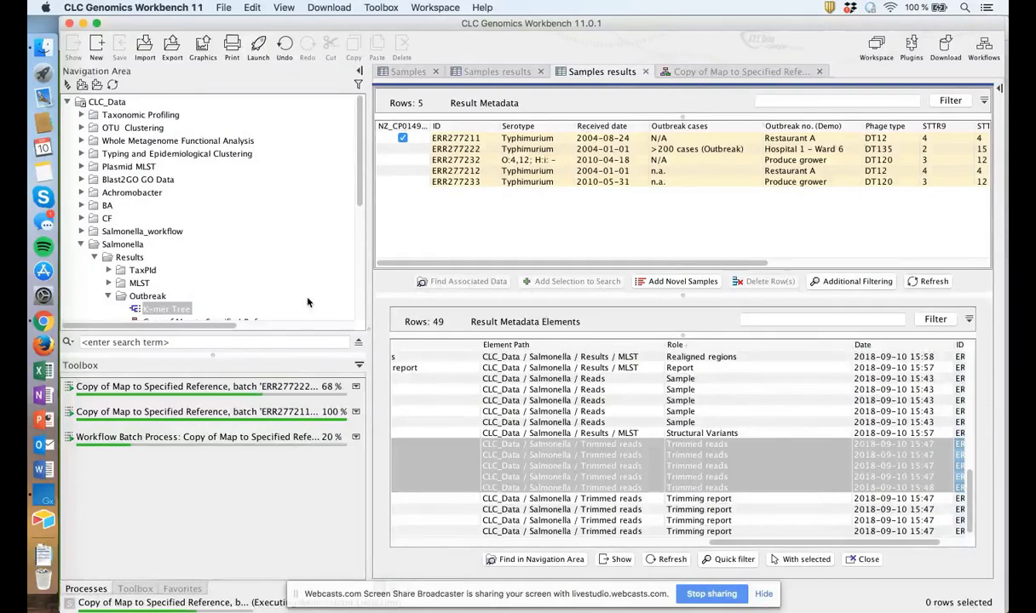
scroll(308, 303, "down", 5)
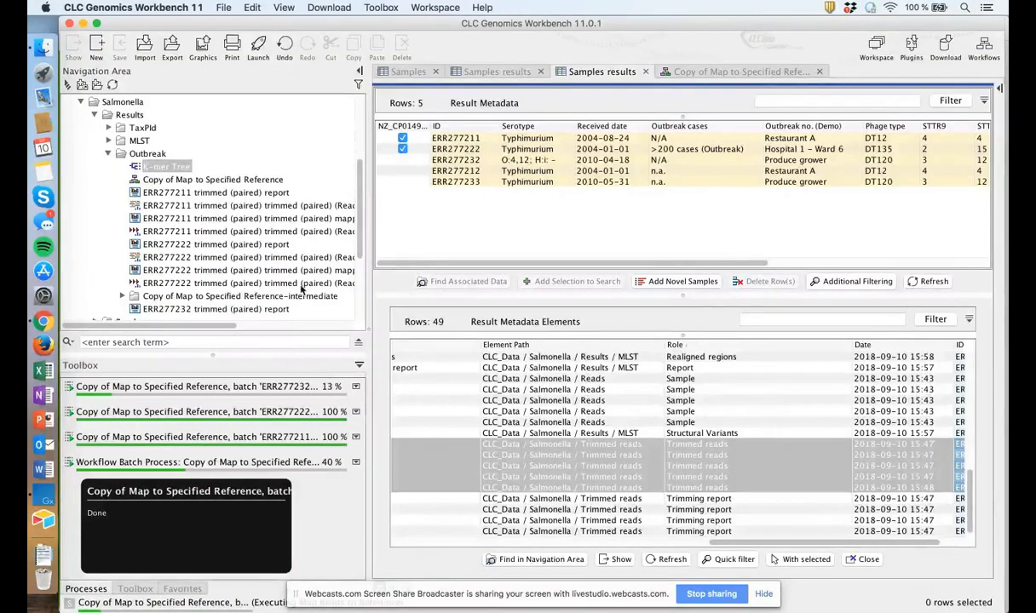
scroll(272, 255, "down", 1)
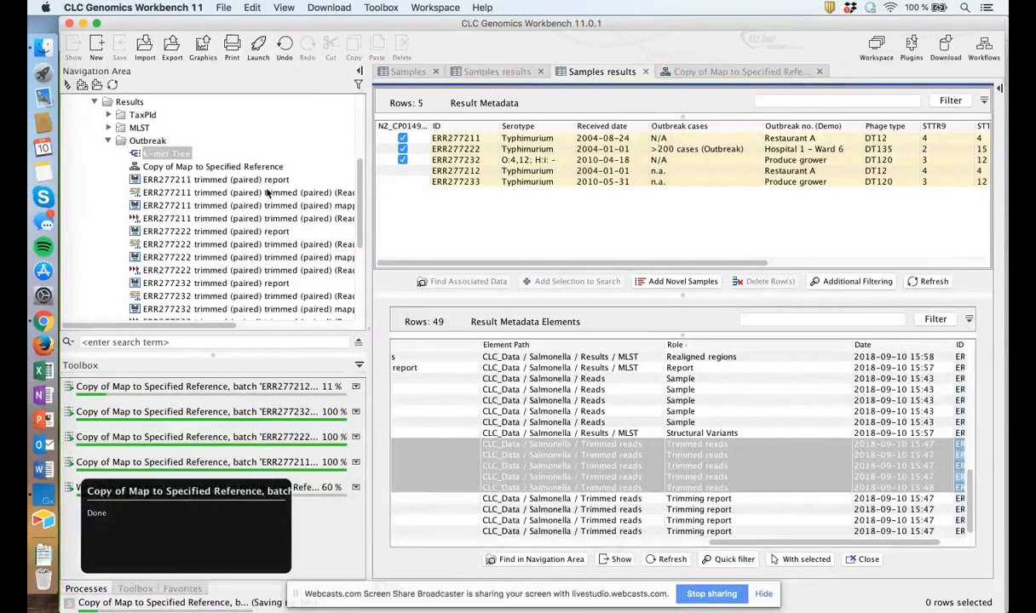
Step: Enlarge the Navigation Area and examine the full names of the ERR277211 realigned reads and variants outputs in the Outbreak folder
left_click_drag(211, 351, 209, 426)
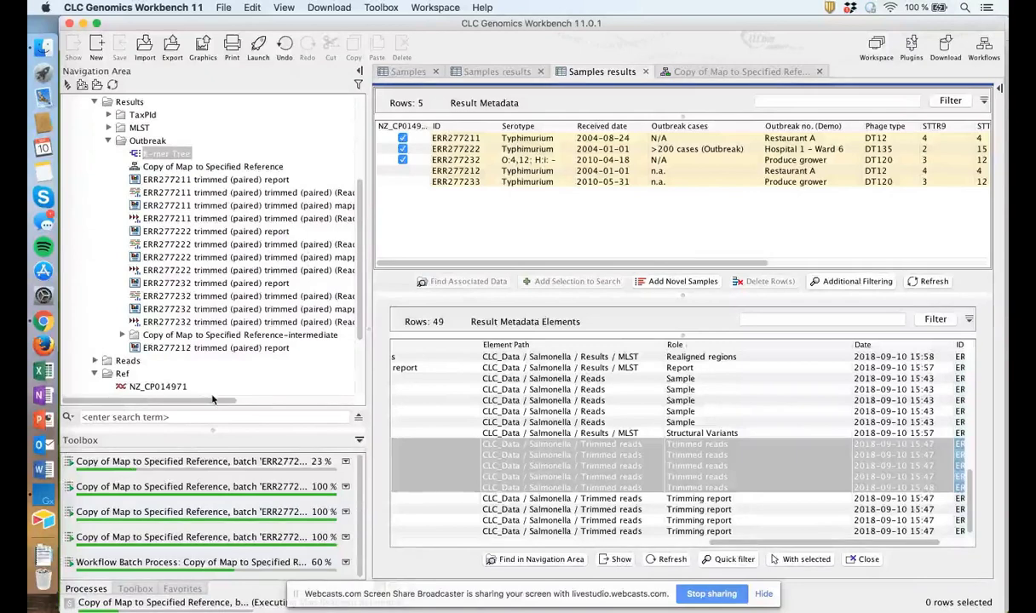
left_click_drag(213, 401, 232, 404)
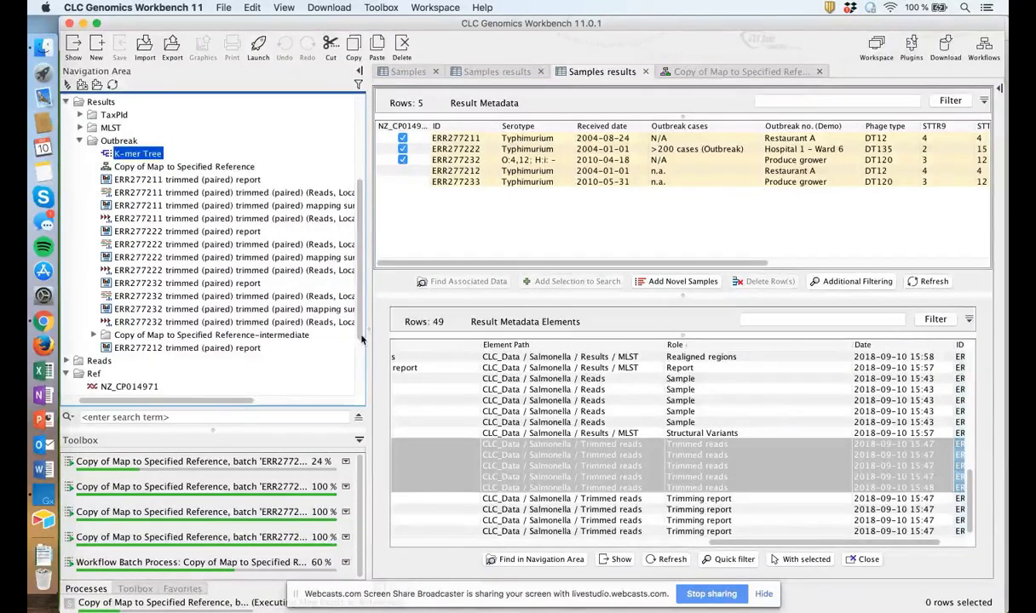
left_click_drag(361, 339, 454, 328)
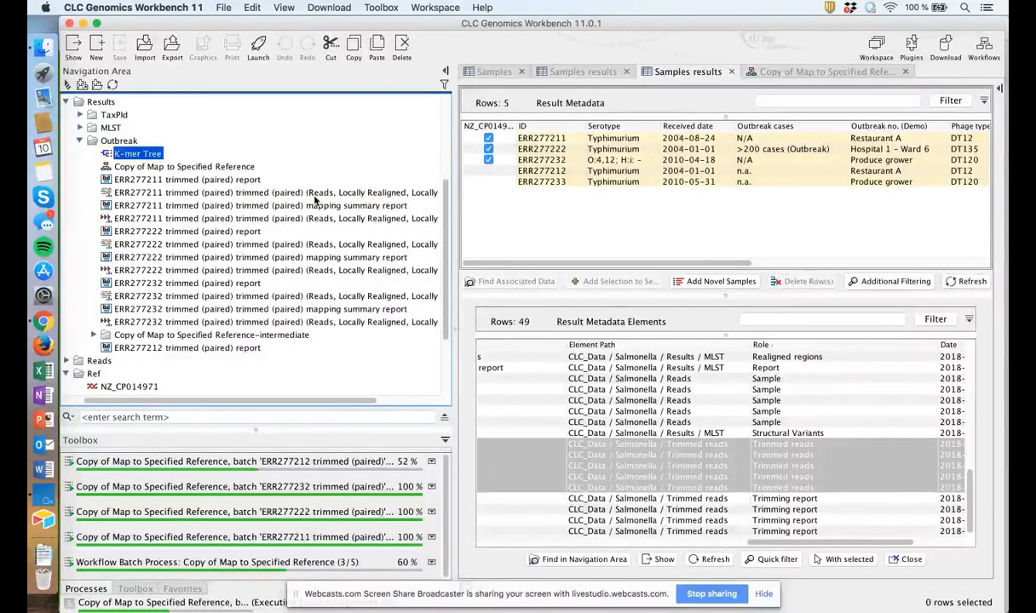
left_click(314, 193)
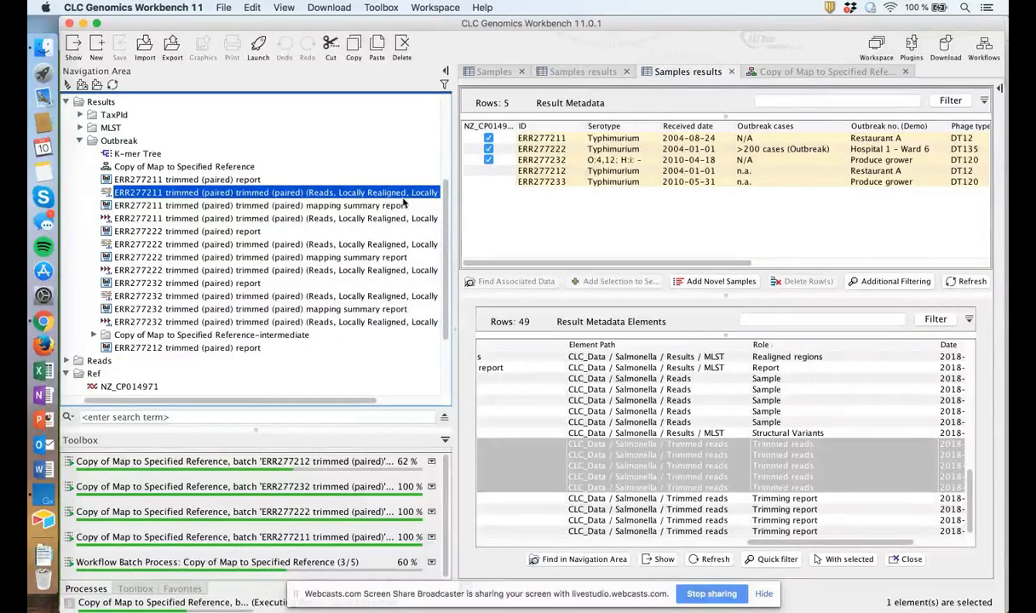
scroll(384, 202, "right", 3)
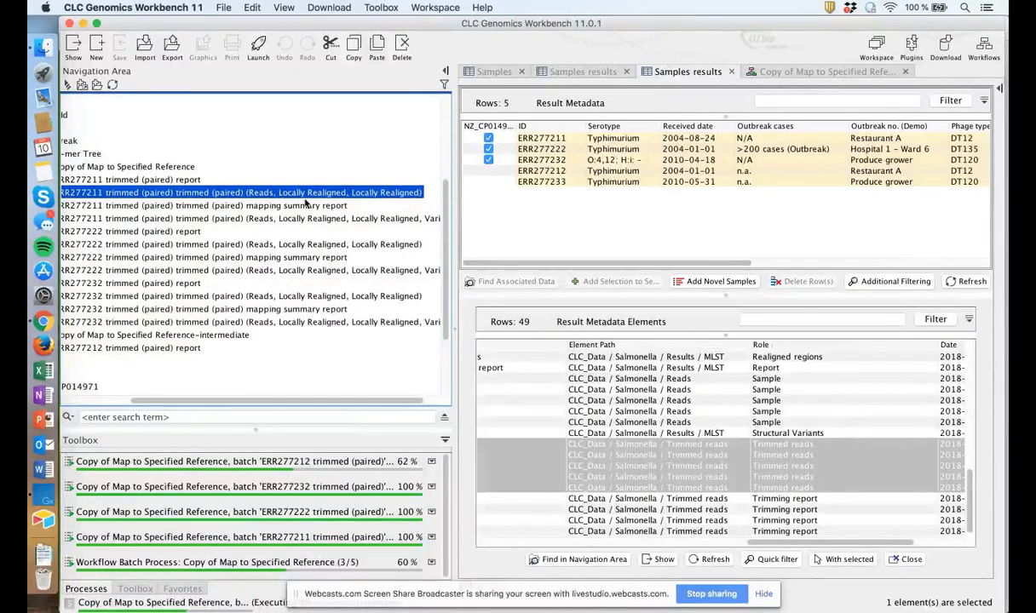
scroll(304, 202, "left", 1)
scroll(304, 202, "left", 2)
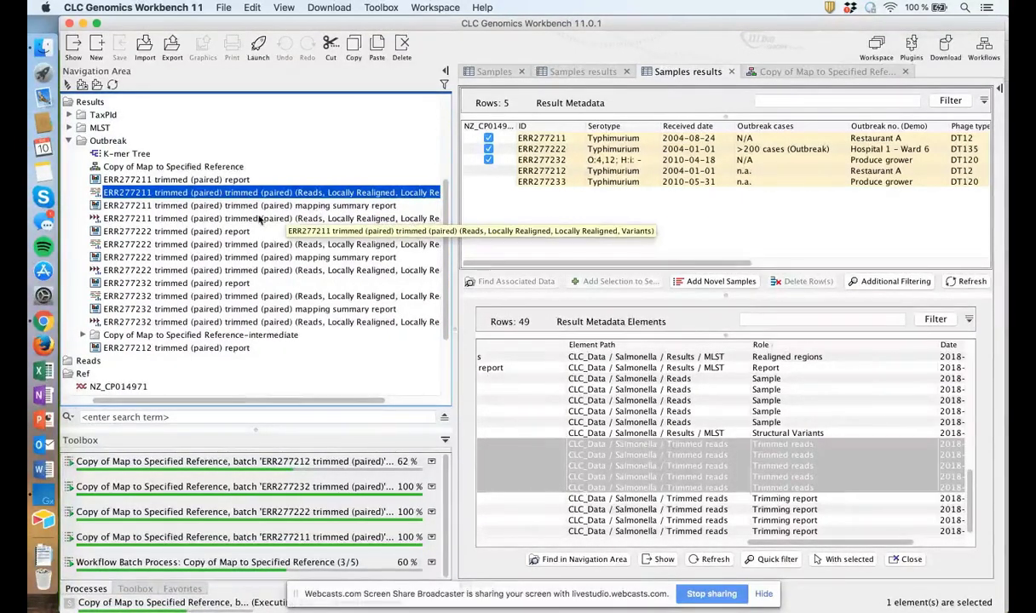
left_click(294, 219)
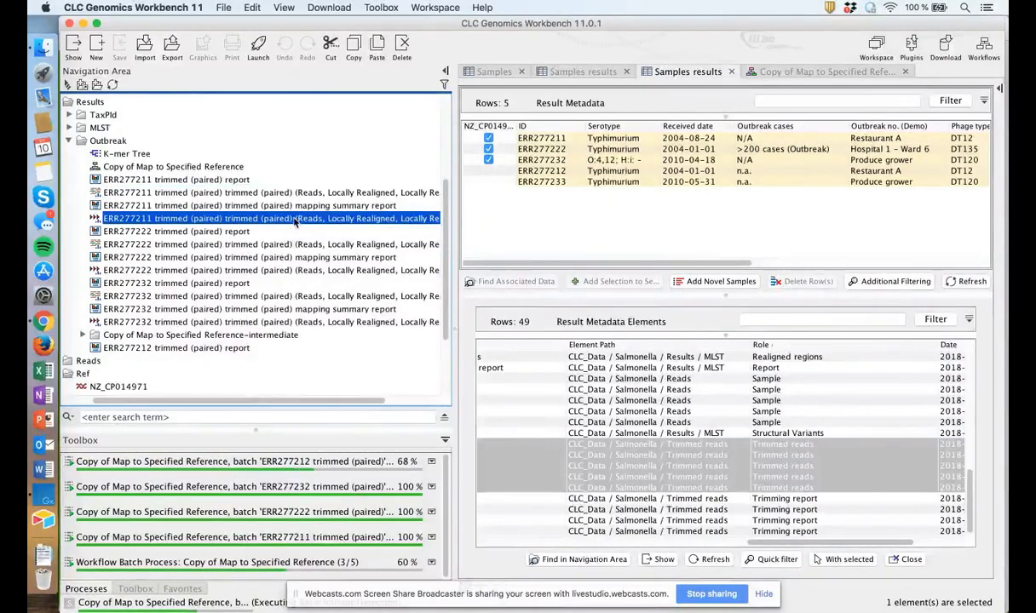
scroll(294, 221, "right", 2)
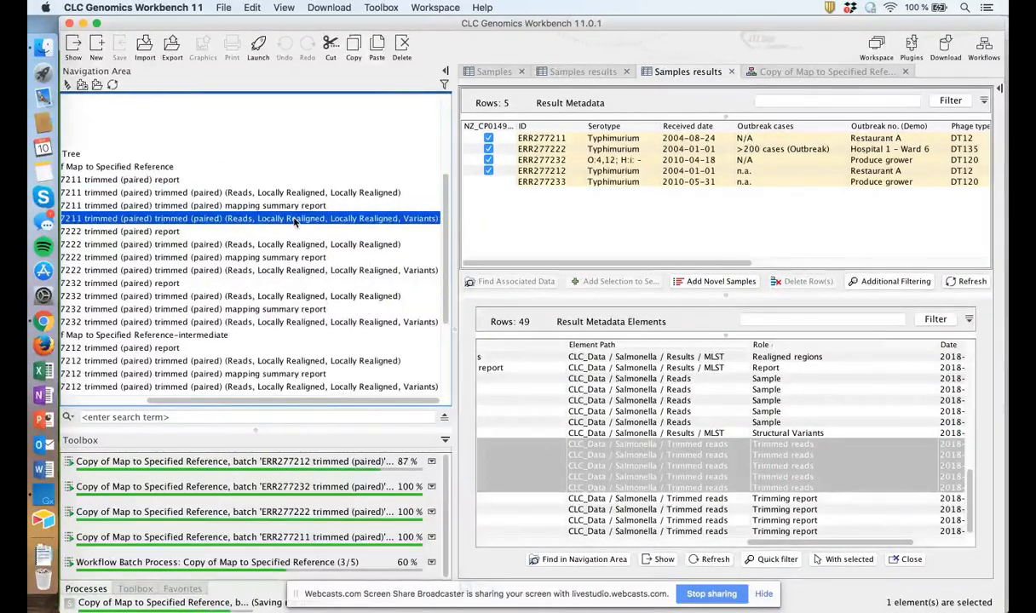
scroll(294, 220, "left", 3)
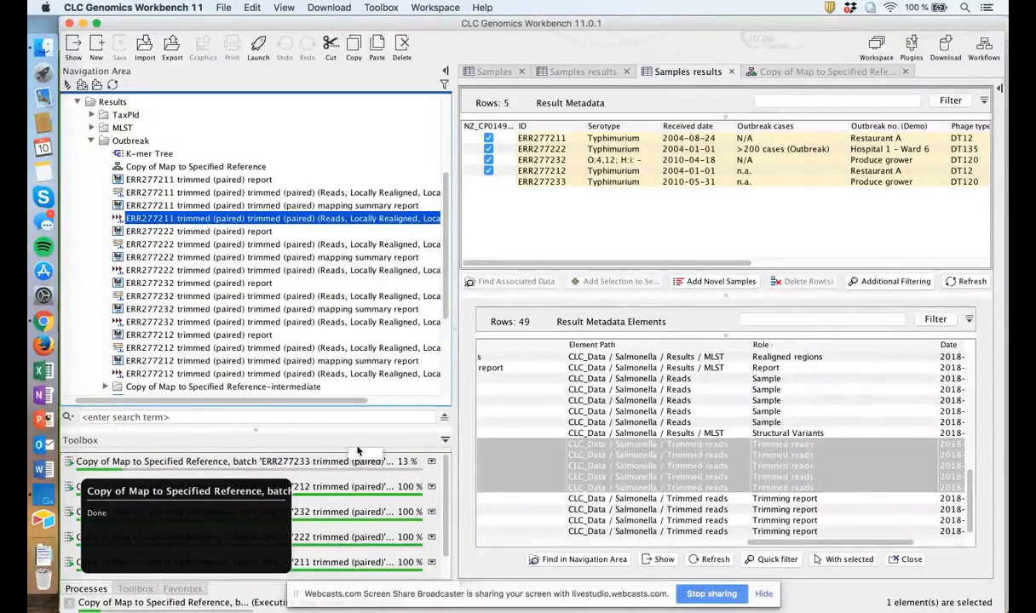
Step: Shrink the Navigation Area in height and width to give the running processes and the Samples results table more room
left_click_drag(256, 435, 266, 339)
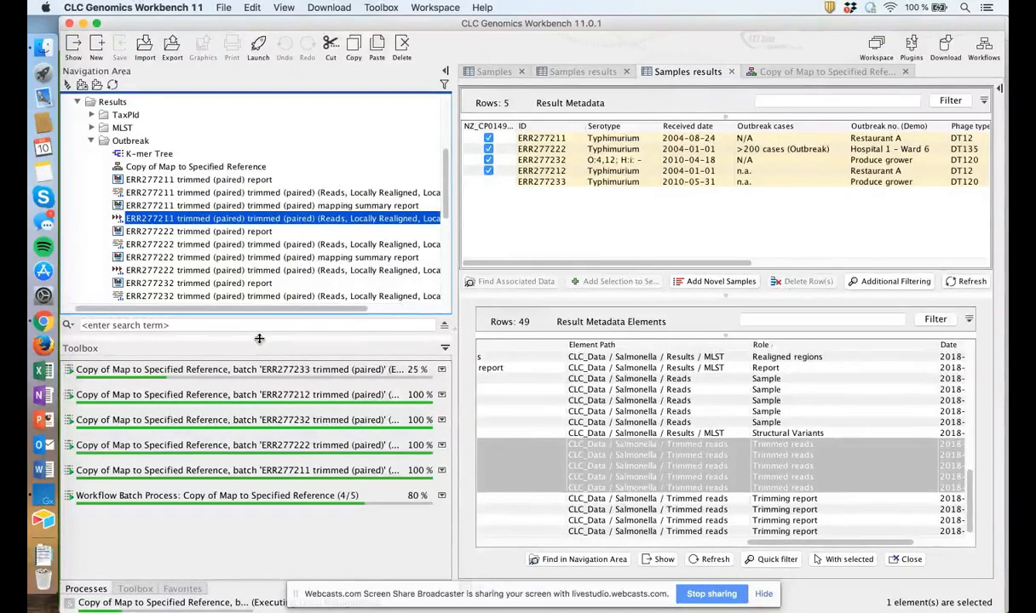
left_click_drag(259, 338, 259, 389)
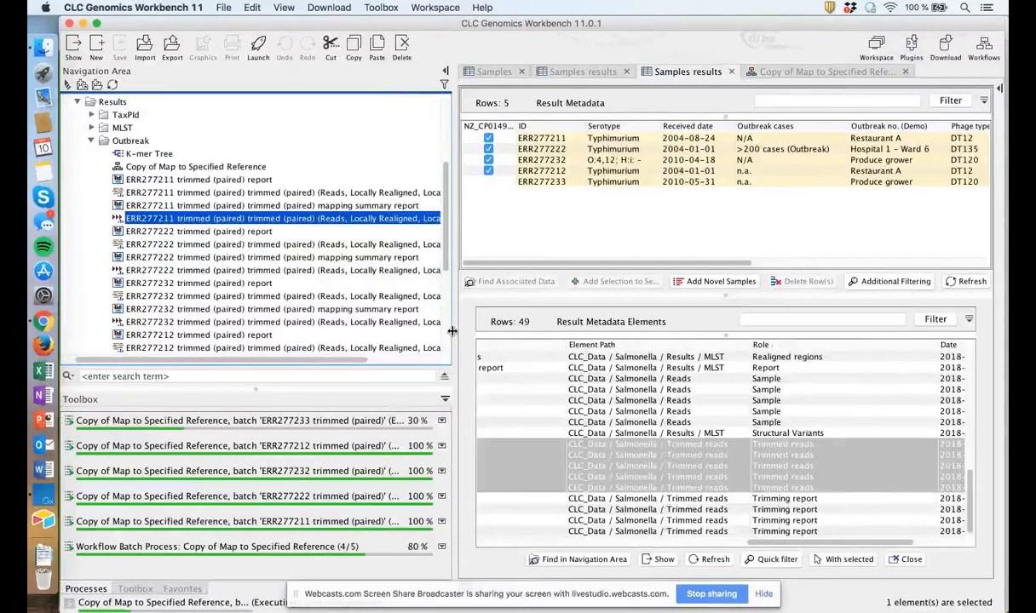
left_click_drag(453, 331, 274, 337)
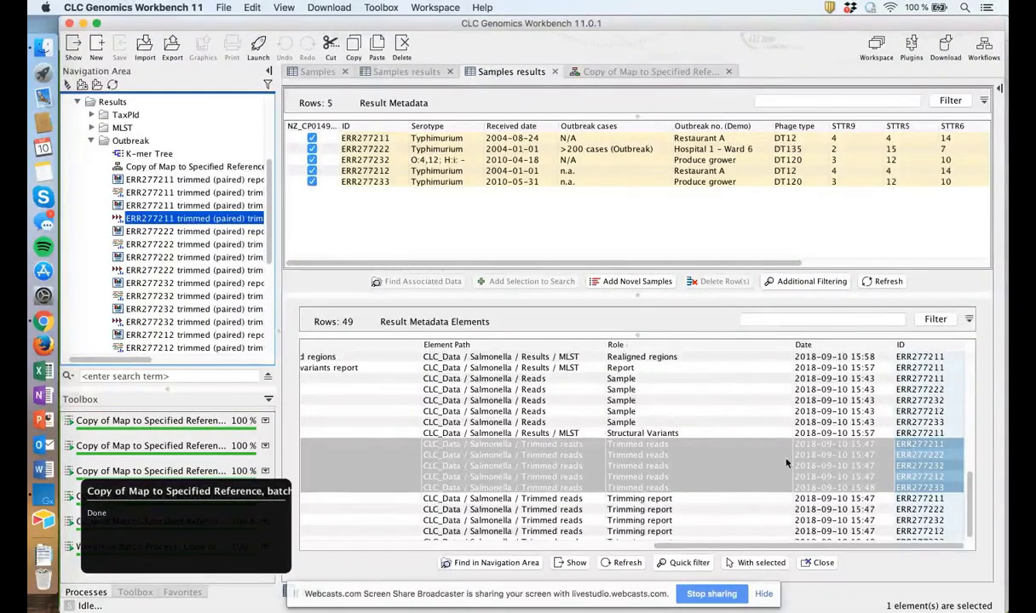
Step: Refresh the Result Metadata Elements and apply the quick filter Filter Remapped 'NZ_CP014971' for SNP Tree
left_click(626, 563)
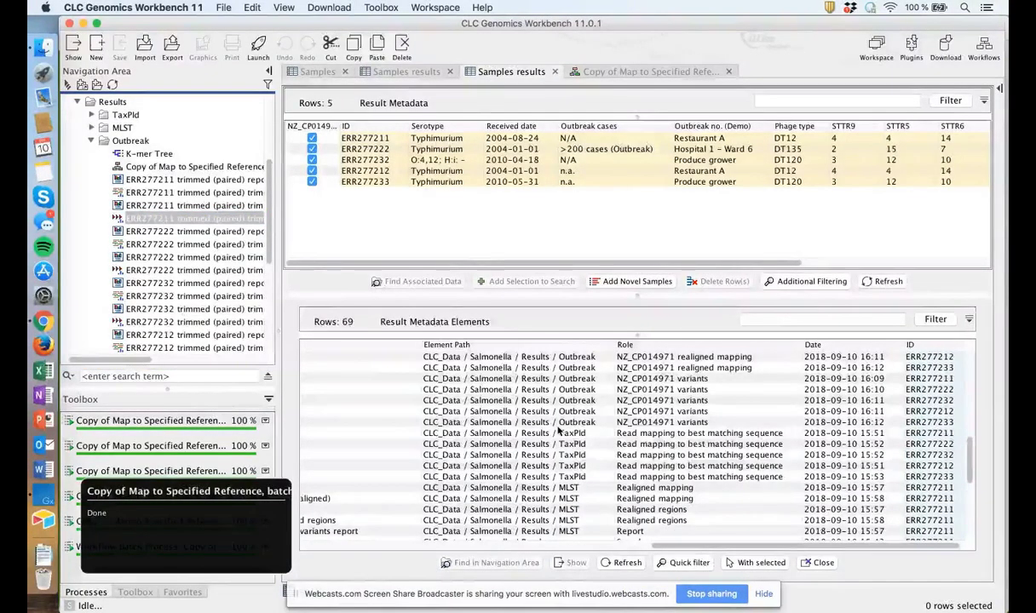
scroll(558, 431, "left", 10)
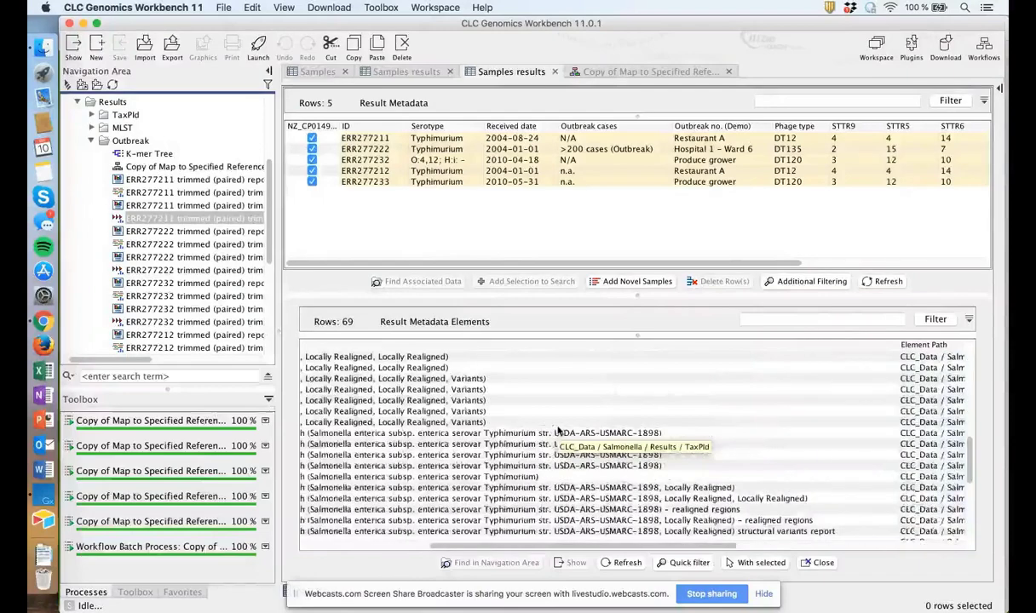
scroll(558, 431, "left", 3)
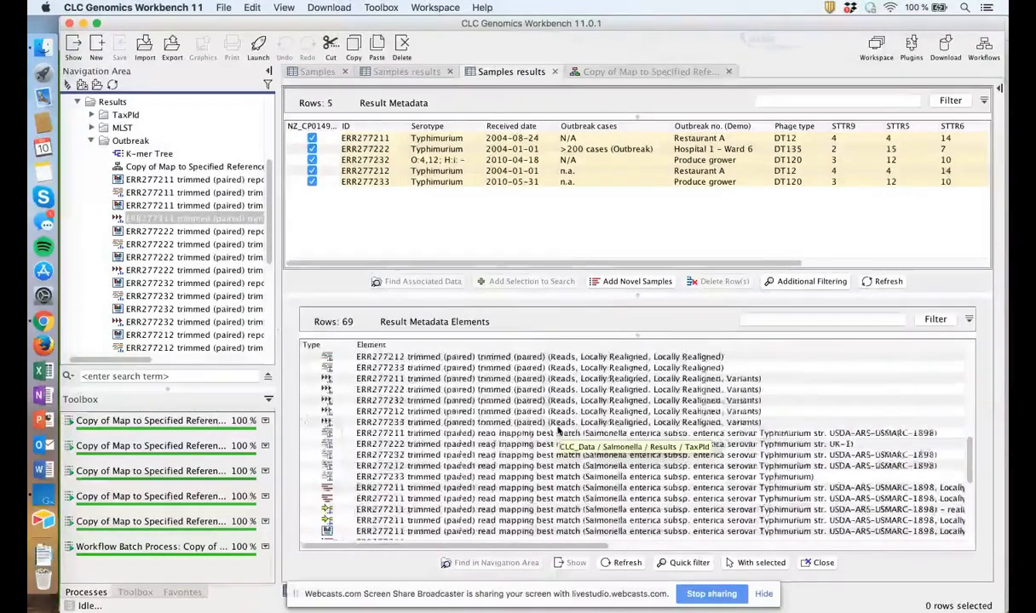
scroll(558, 431, "right", 3)
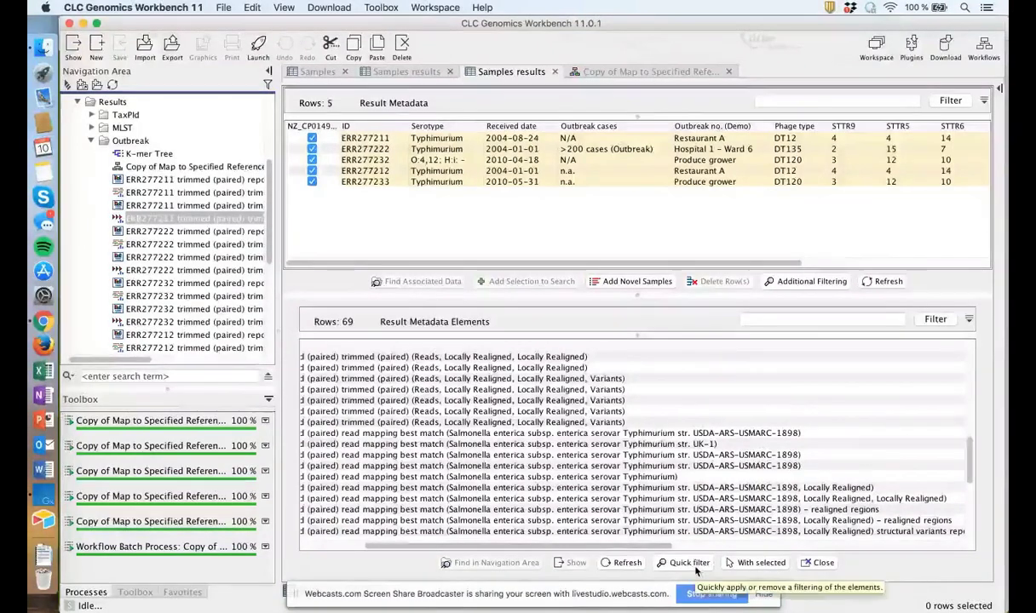
left_click(692, 565)
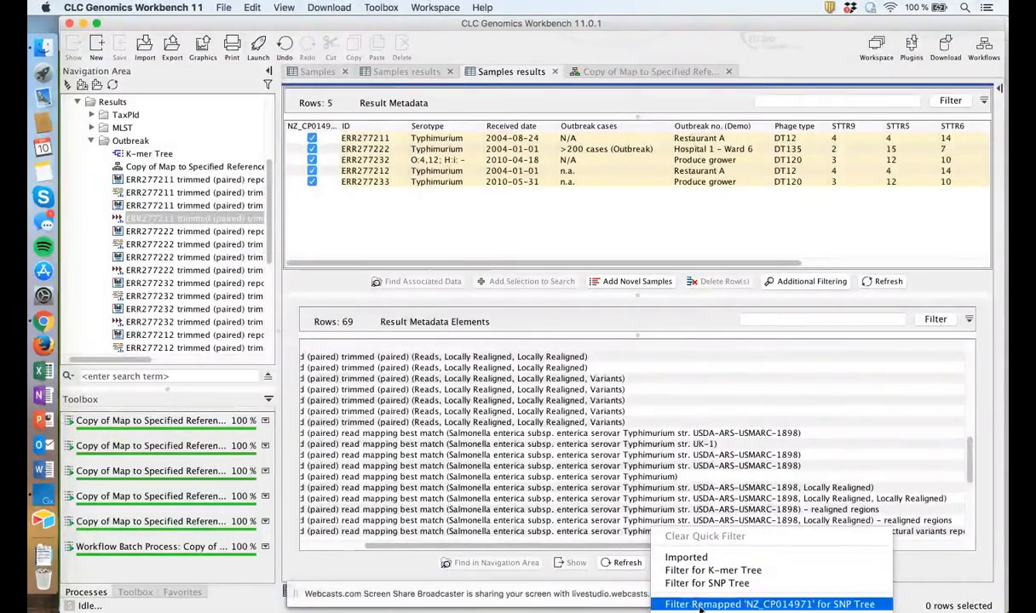
left_click(748, 604)
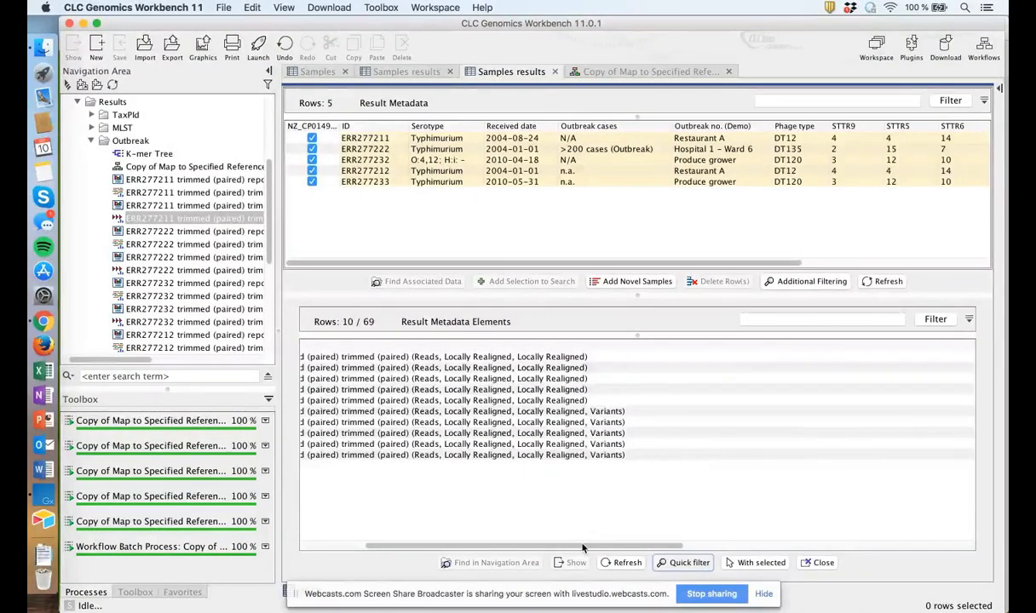
left_click_drag(583, 548, 491, 548)
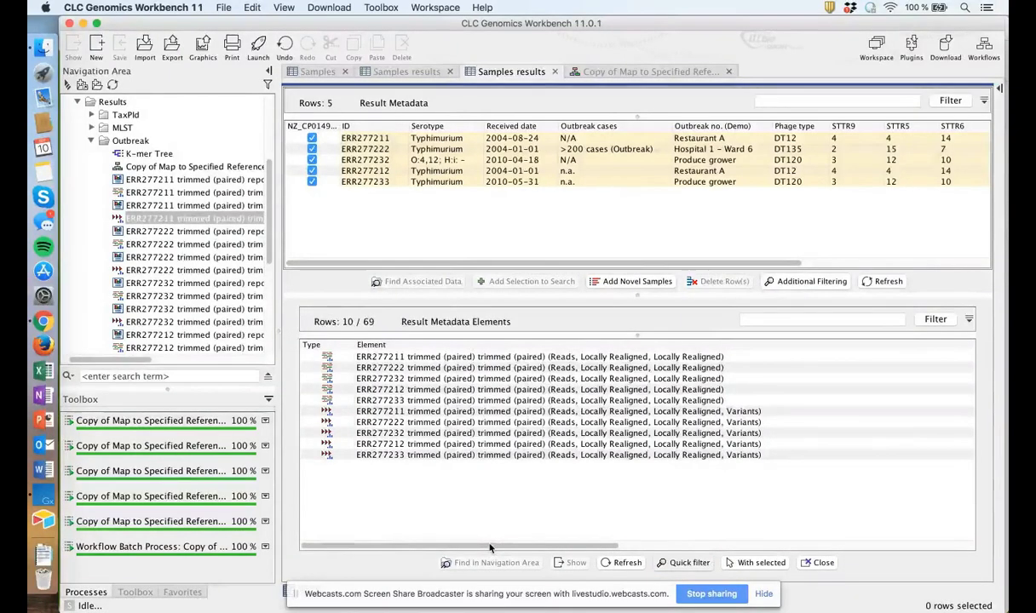
Step: Highlight the five locally realigned read mappings in the filtered elements, followed by the five variant tracks on their own
left_click(672, 357)
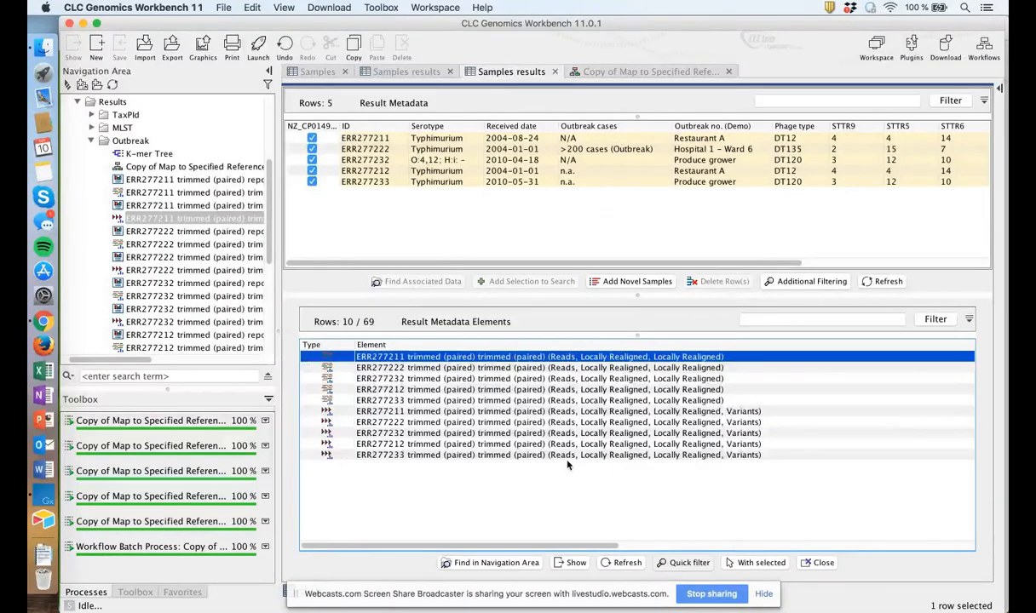
key("shift+Down")
key("shift+Down")
key("shift+Down")
key("shift+Down")
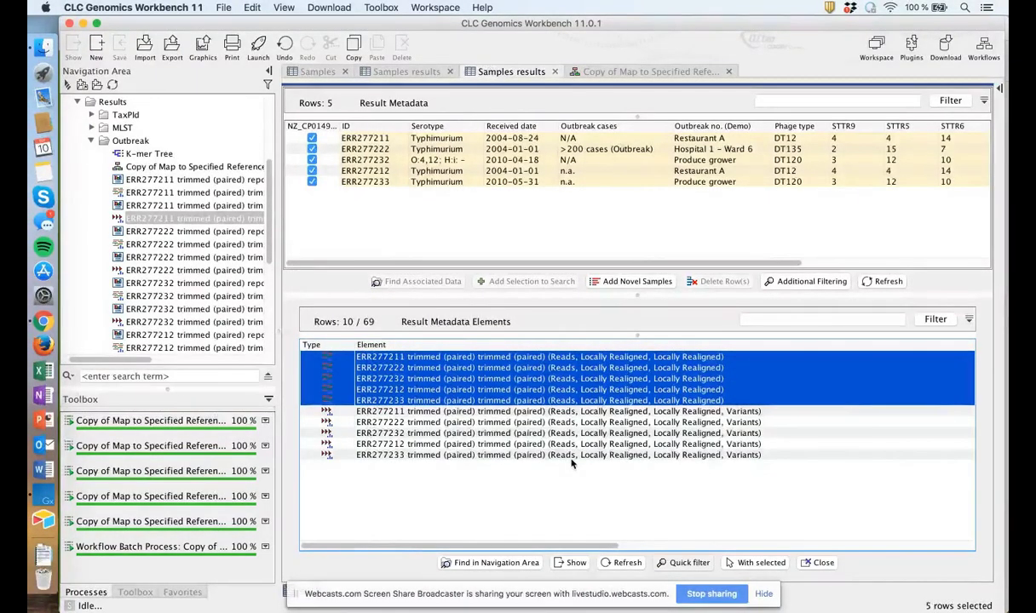
key("Down")
key("shift+Down")
key("shift+Down")
key("shift+Down")
key("shift+Down")
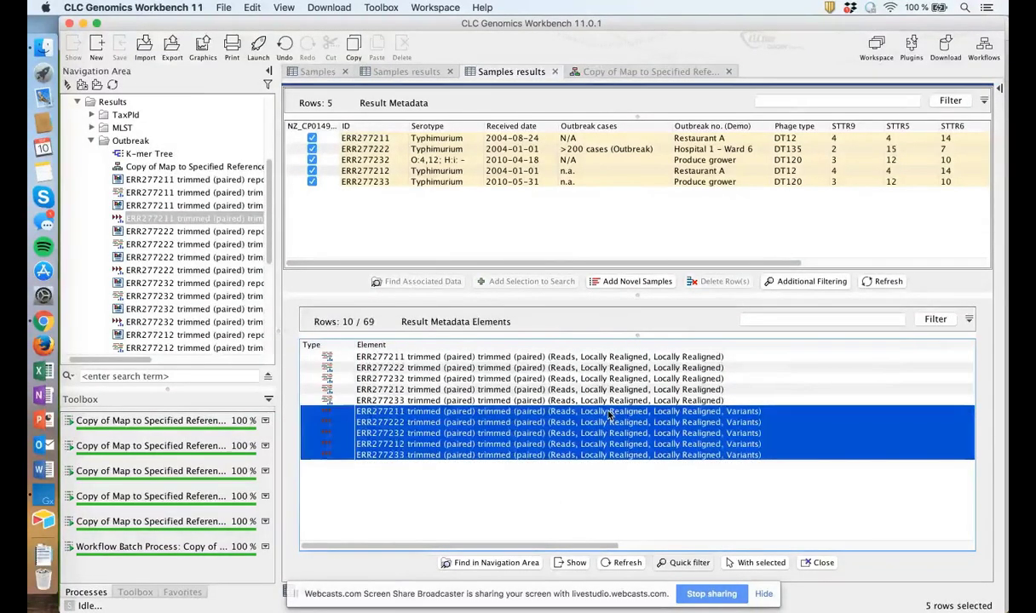
Step: Select all ten filtered read mappings and variant tracks and launch Create SNP Tree with them
left_click(654, 360)
key("shift+Down")
key("shift+Down")
key("shift+Down")
key("shift+Down")
key("shift+Down")
key("shift+Down")
key("shift+Down")
key("shift+Down")
key("shift+Down")
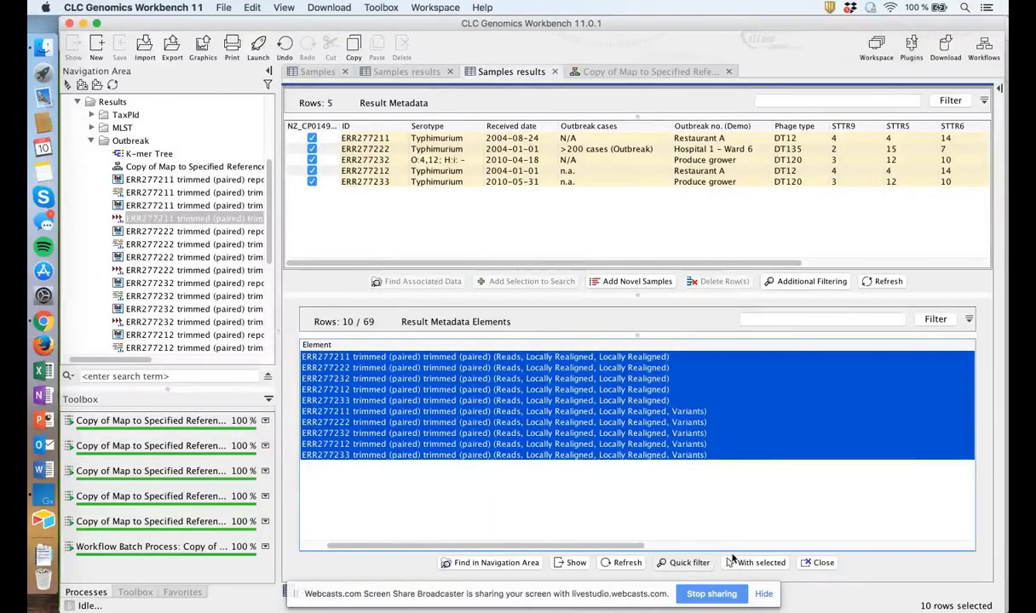
left_click(747, 563)
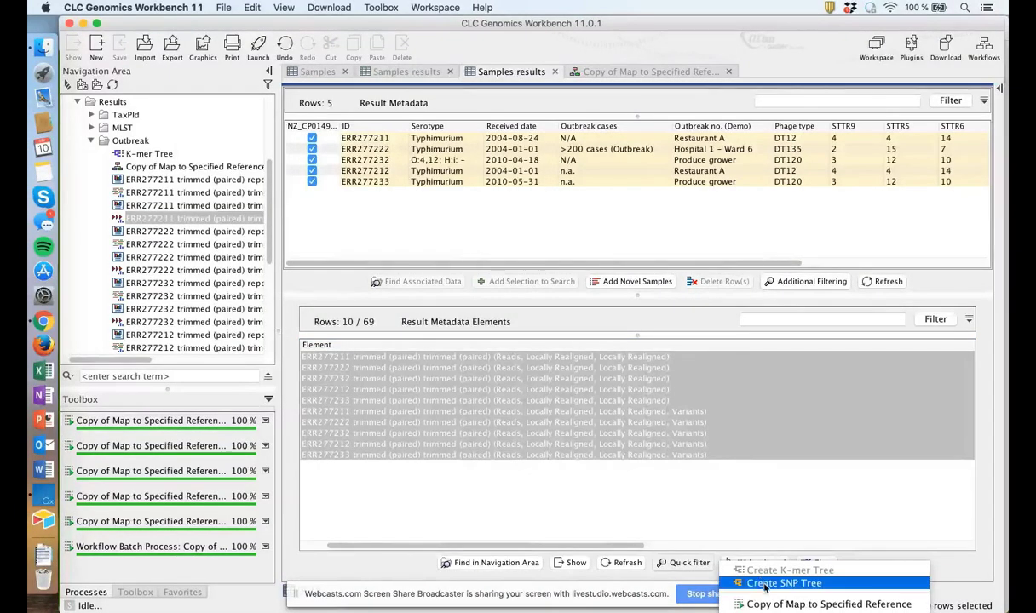
left_click(764, 585)
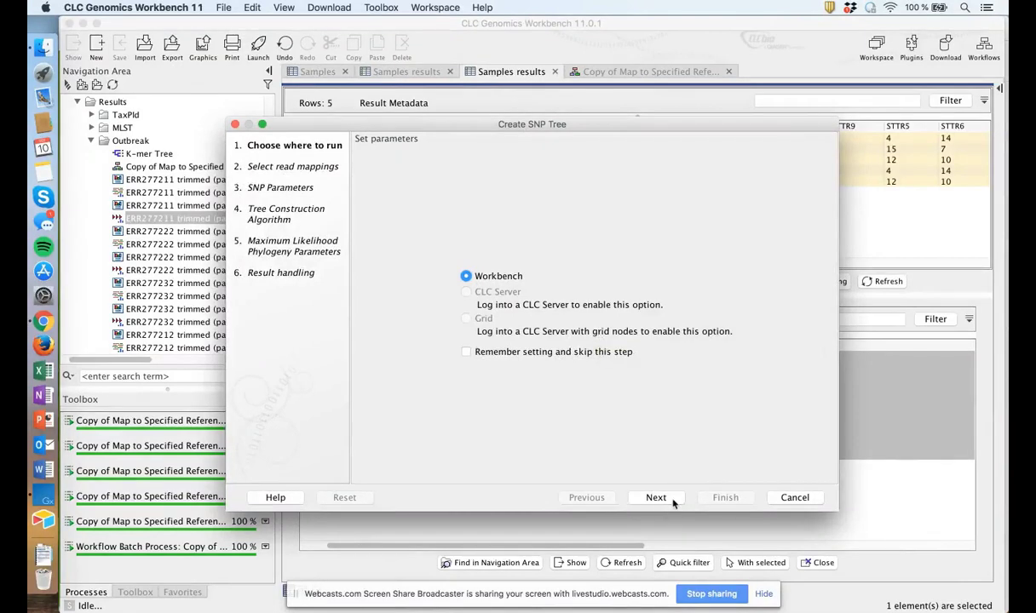
Step: Set Create SNP Tree to run on the Workbench with the preset read mappings and SNP parameters, using Maximum Likelihood tree construction
left_click(672, 499)
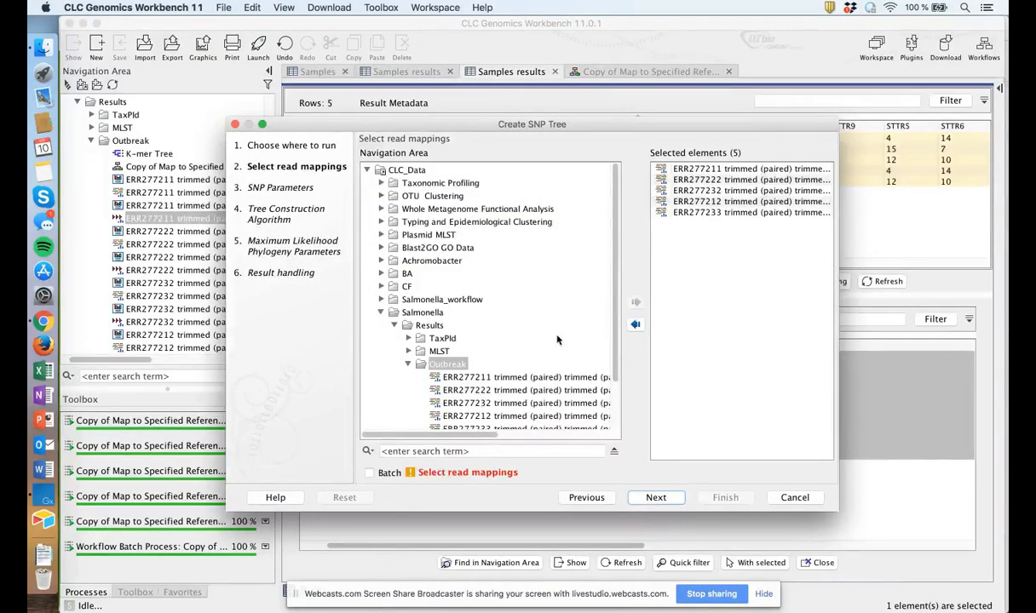
scroll(558, 339, "down", 1)
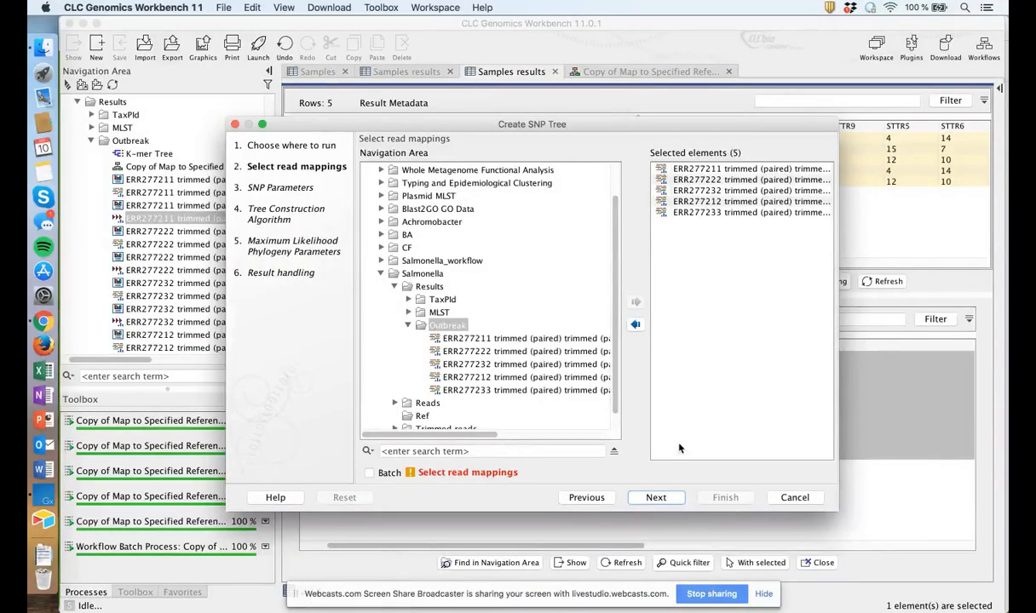
left_click(678, 497)
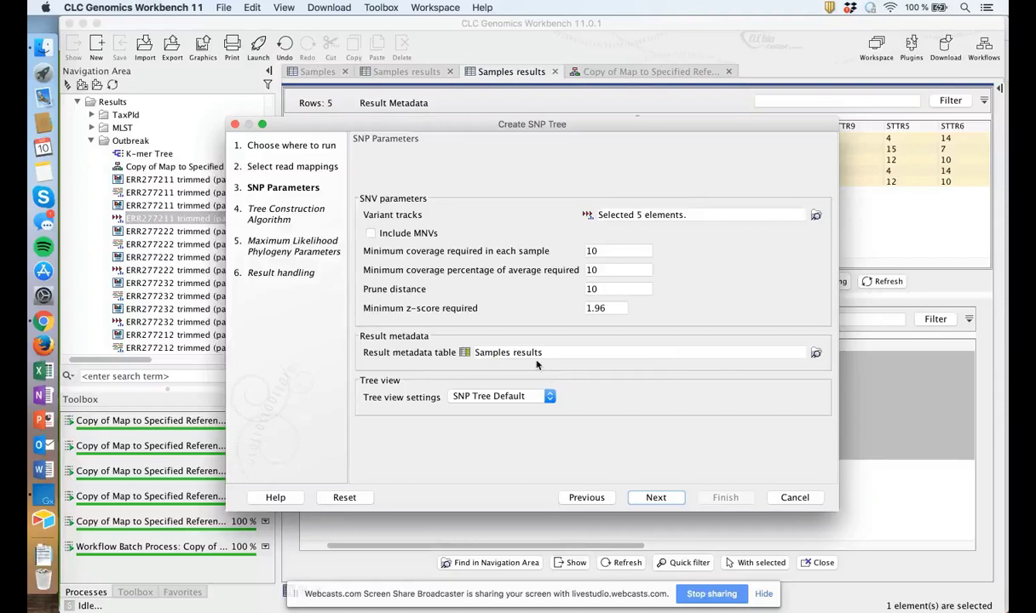
left_click(658, 497)
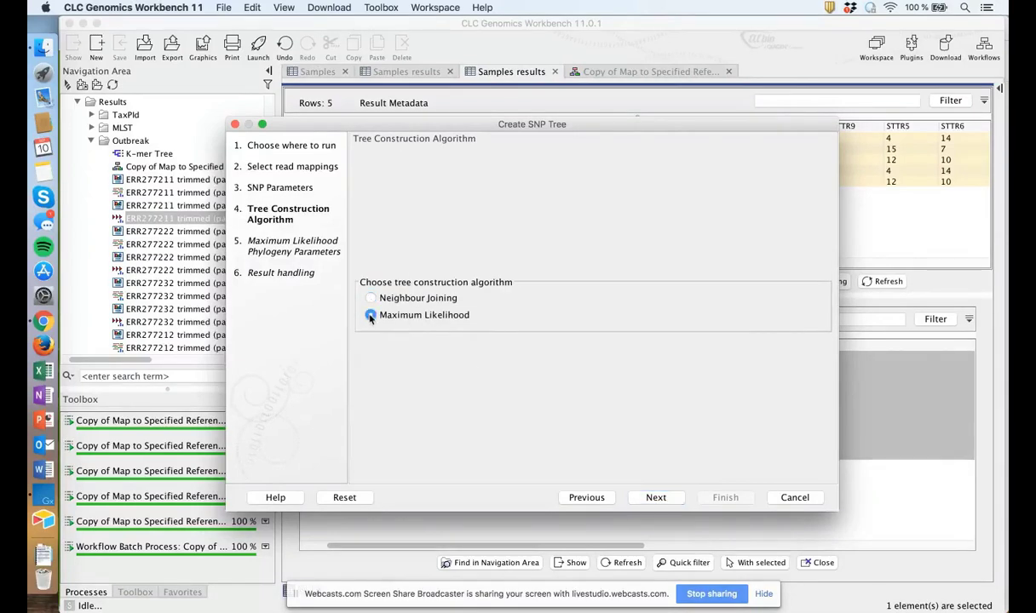
left_click(658, 497)
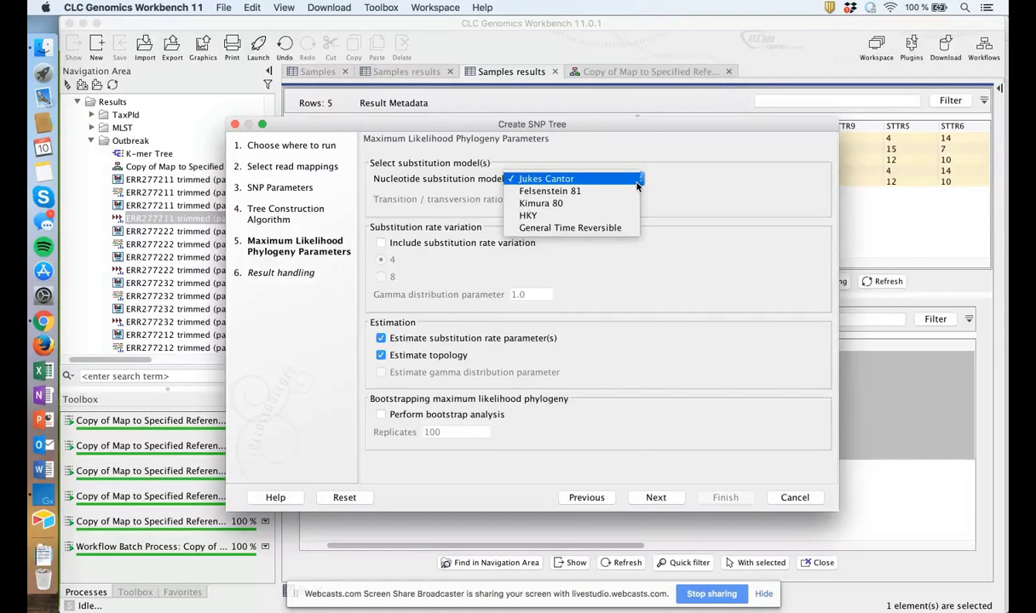
Step: Set the Maximum Likelihood phylogeny to the HKY substitution model and perform bootstrap analysis with 100 replicates
left_click(543, 217)
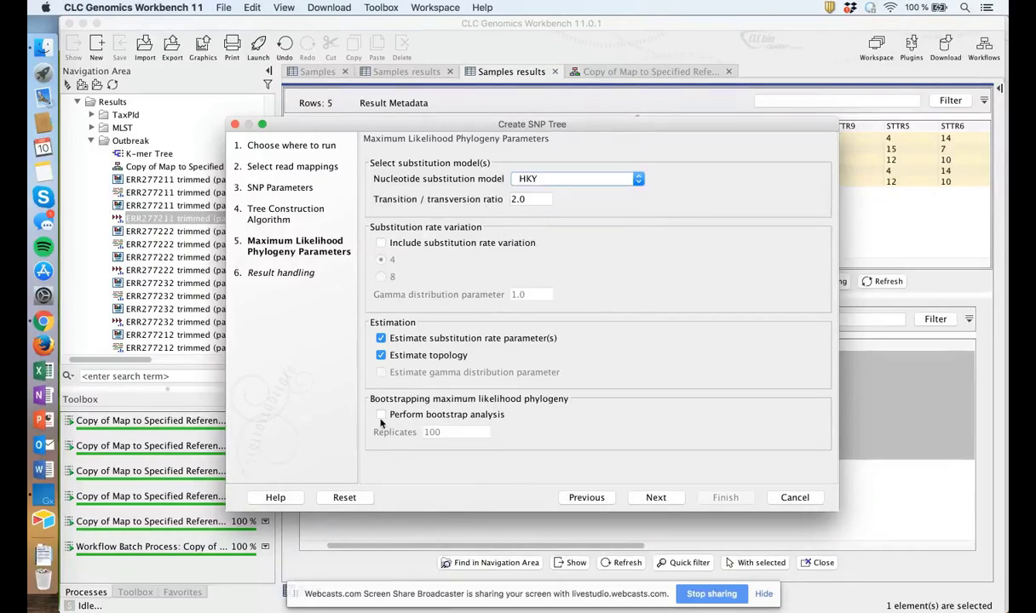
left_click(380, 415)
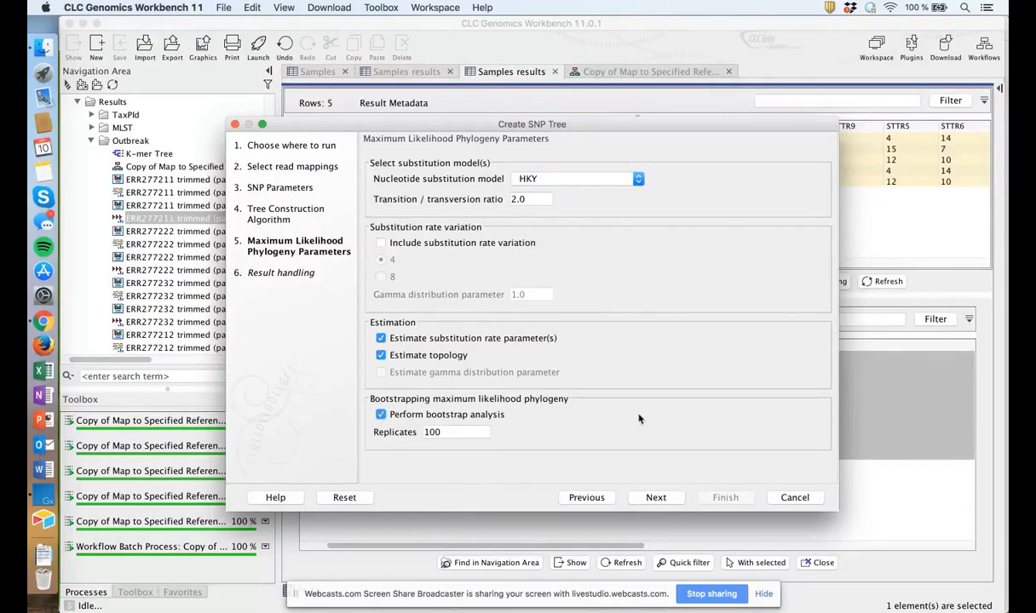
left_click(656, 498)
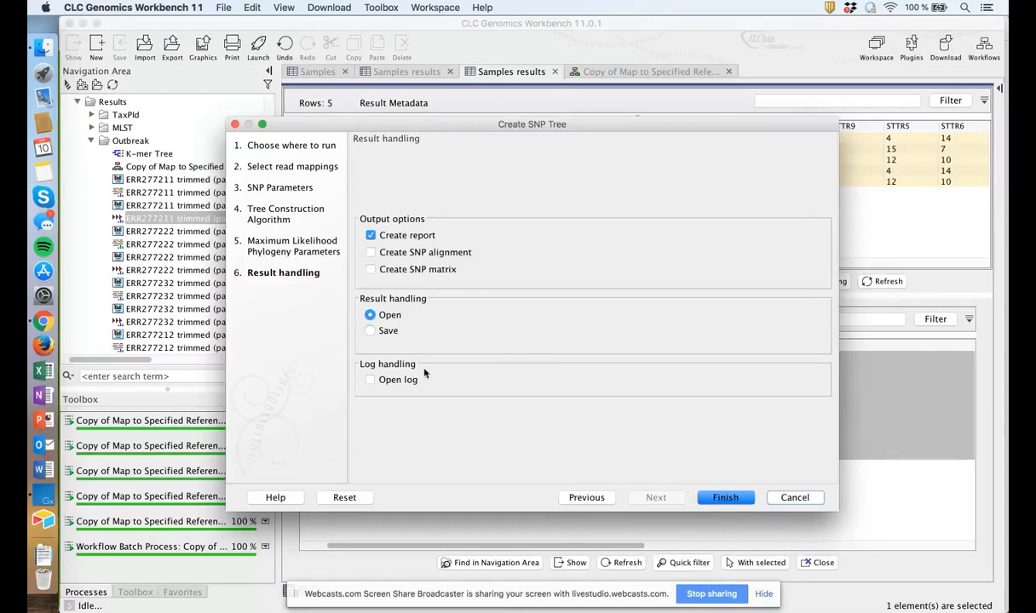
Step: Save the SNP tree results with a report into the Salmonella Results Outbreak folder and start the analysis
left_click(369, 330)
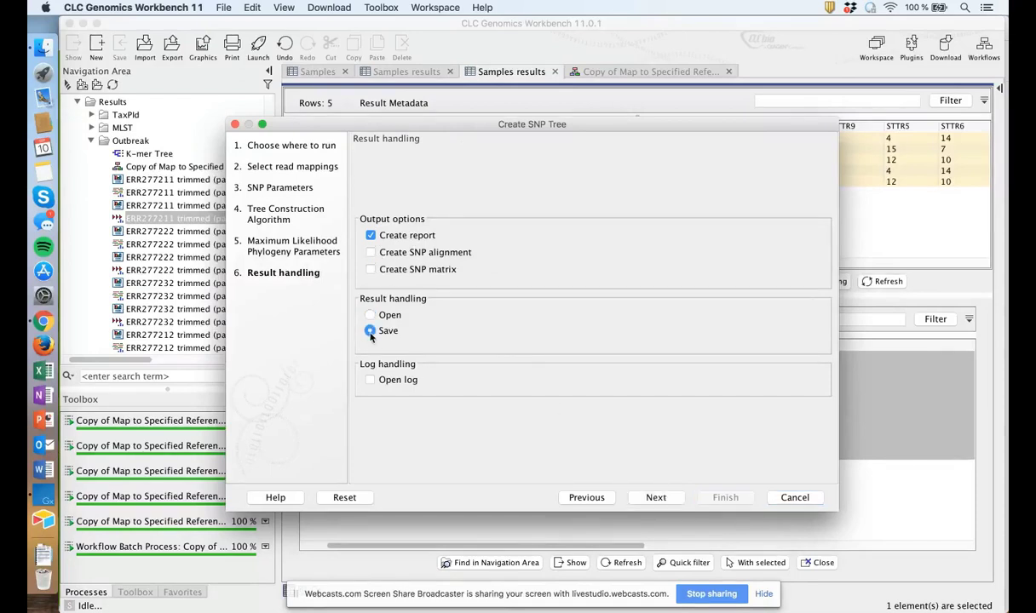
left_click(656, 497)
scroll(549, 363, "down", 1)
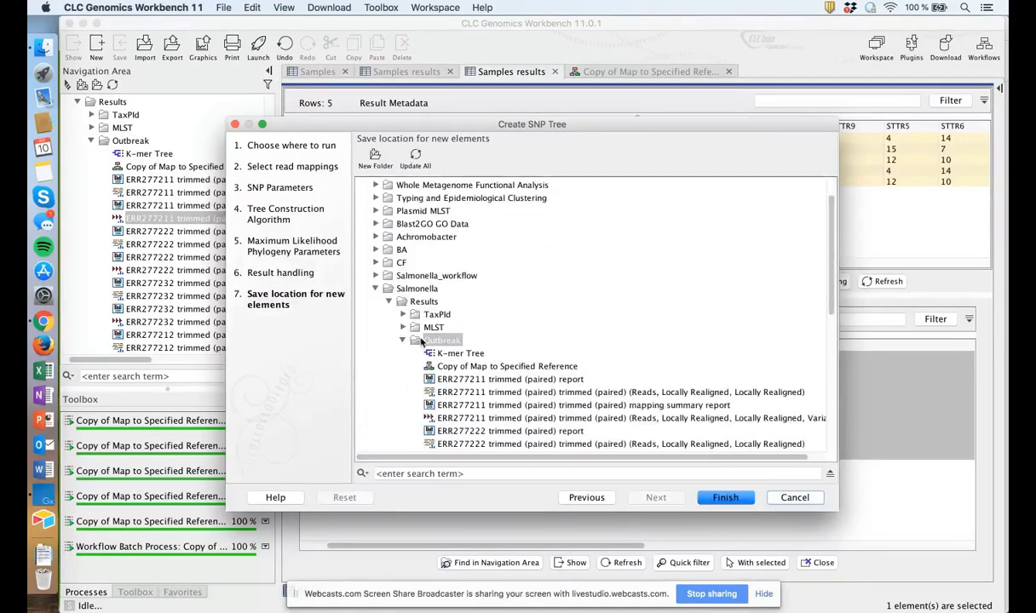
left_click(442, 340)
left_click(724, 497)
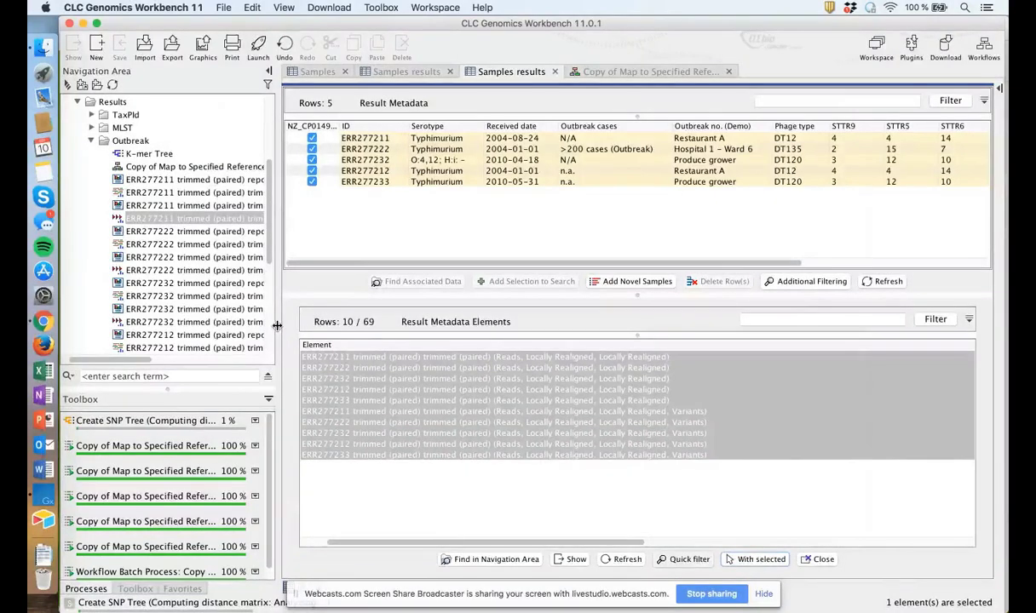
Step: Widen the side area and locate the Create K-mer Tree and Create SNP Tree tools under Typing and Epidemiology
left_click_drag(277, 325, 507, 335)
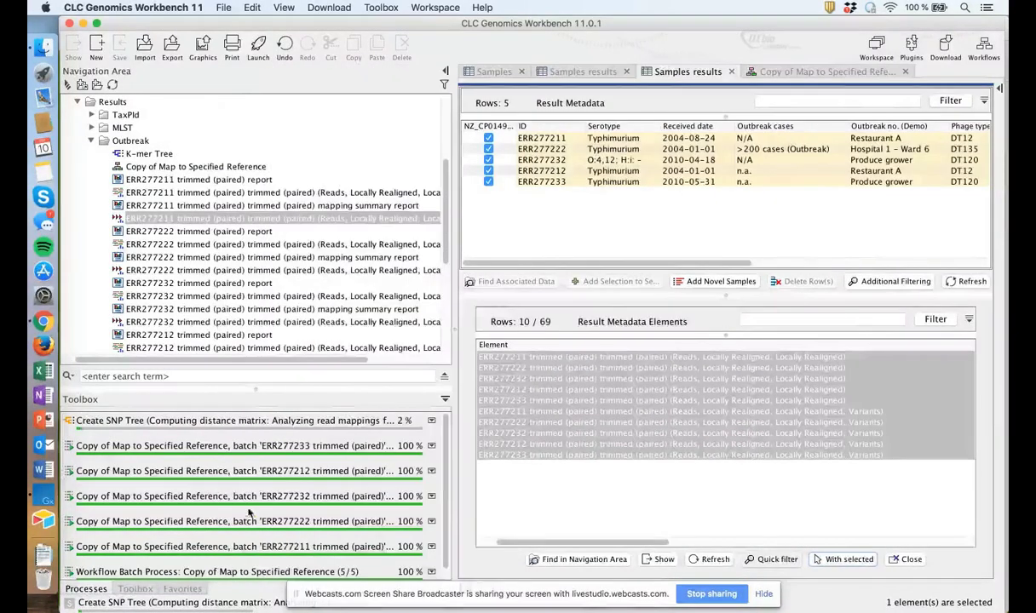
left_click(130, 589)
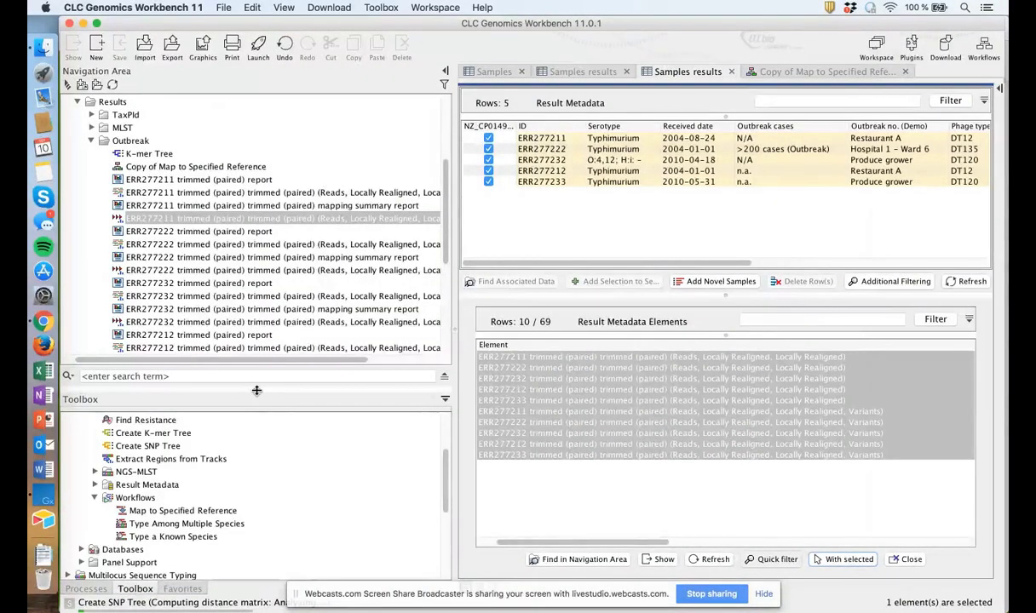
left_click(132, 432)
scroll(133, 435, "up", 3)
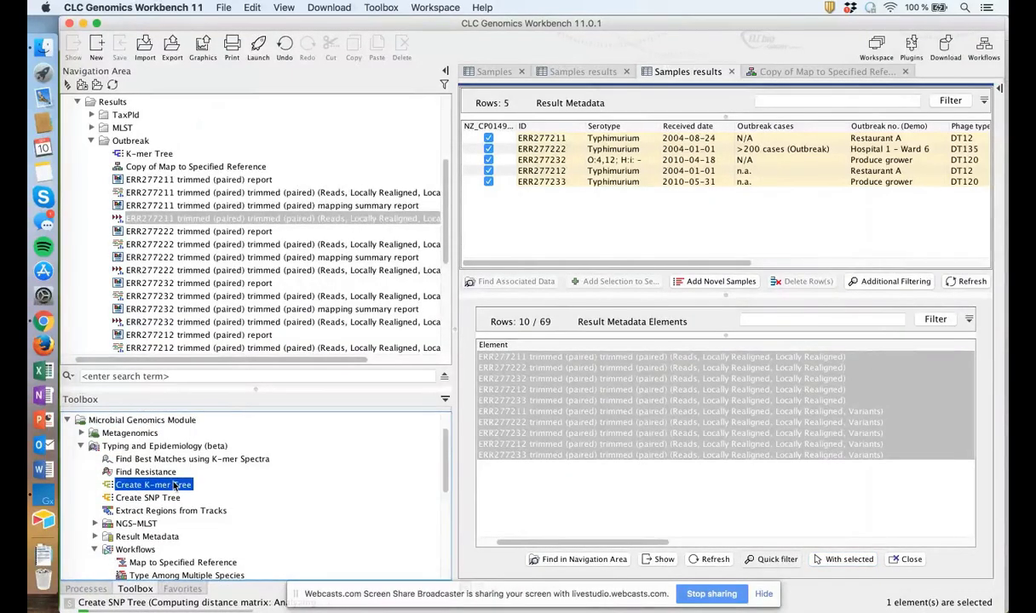
left_click(134, 498)
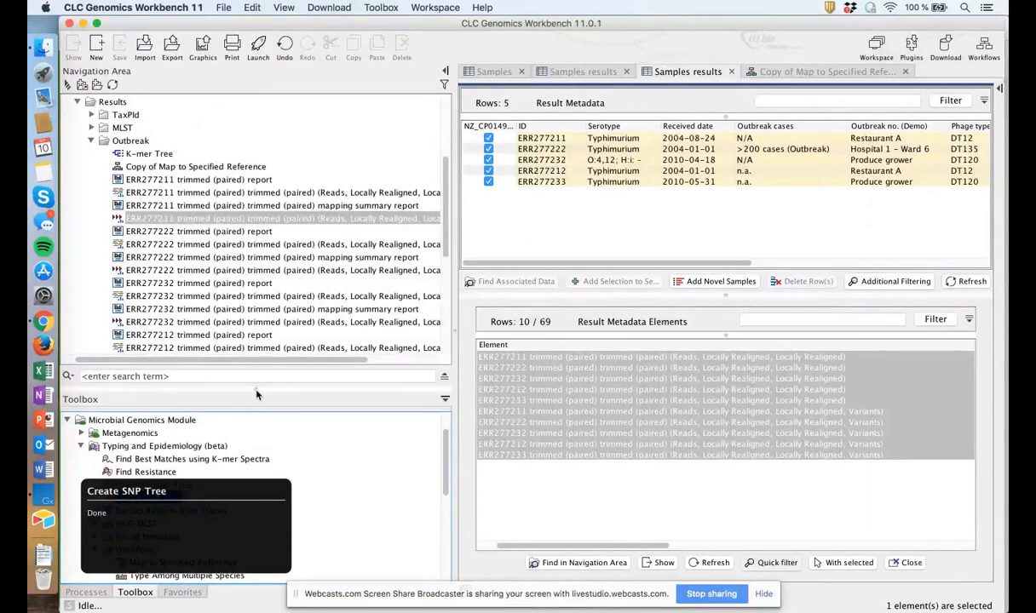
Step: Open the new SNP tree from the Outbreak folder and narrow the Navigation Area to give the tree more room
left_click_drag(256, 394, 256, 444)
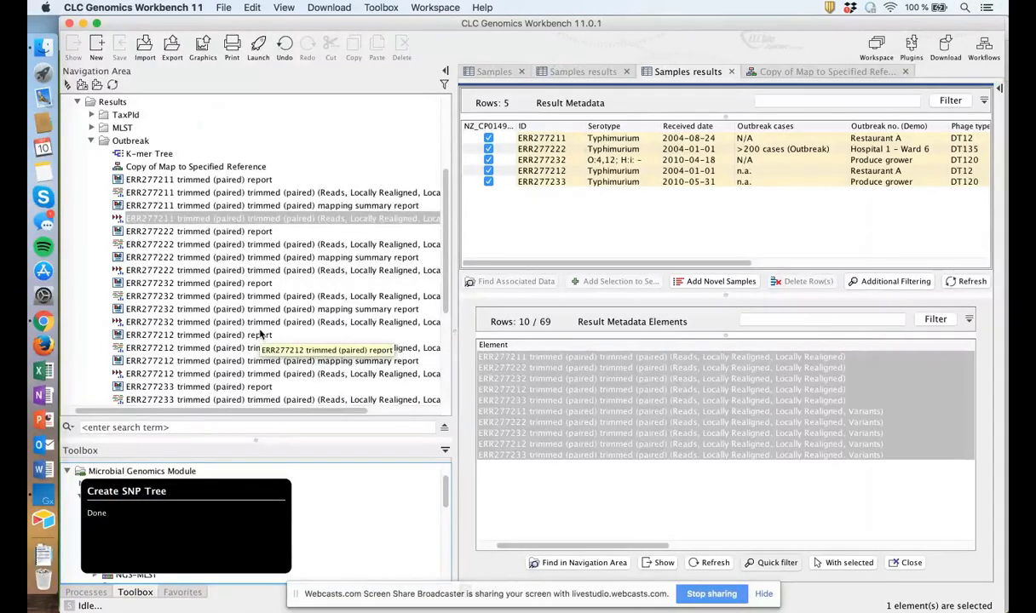
scroll(260, 334, "down", 5)
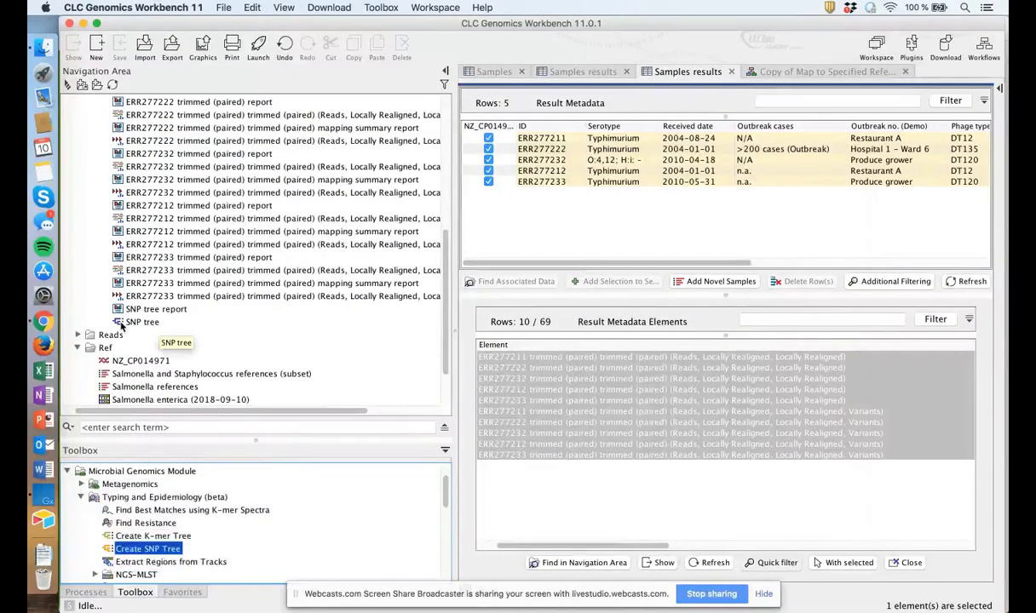
double_click(123, 324)
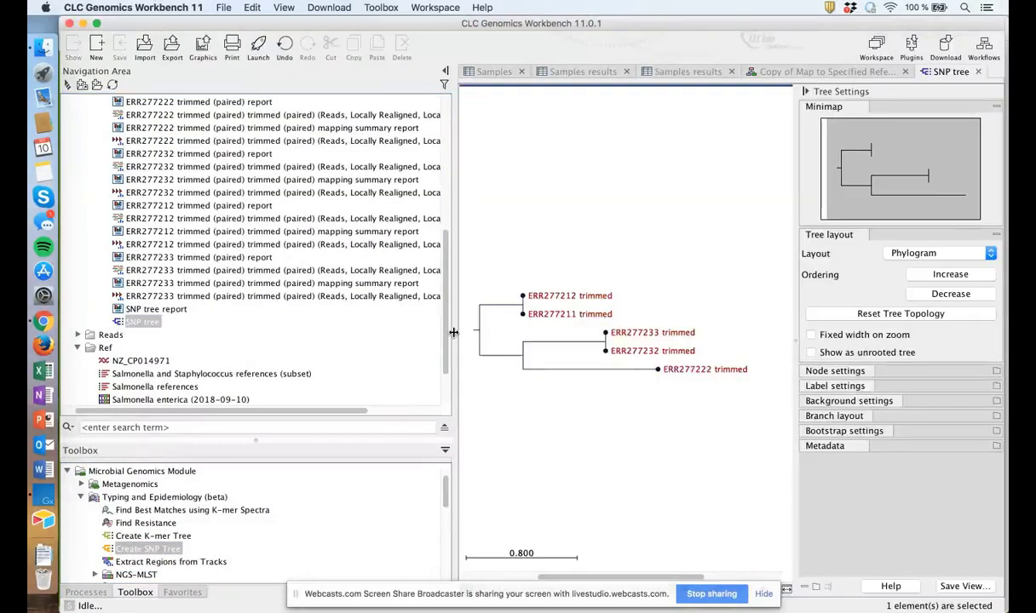
left_click_drag(454, 332, 278, 334)
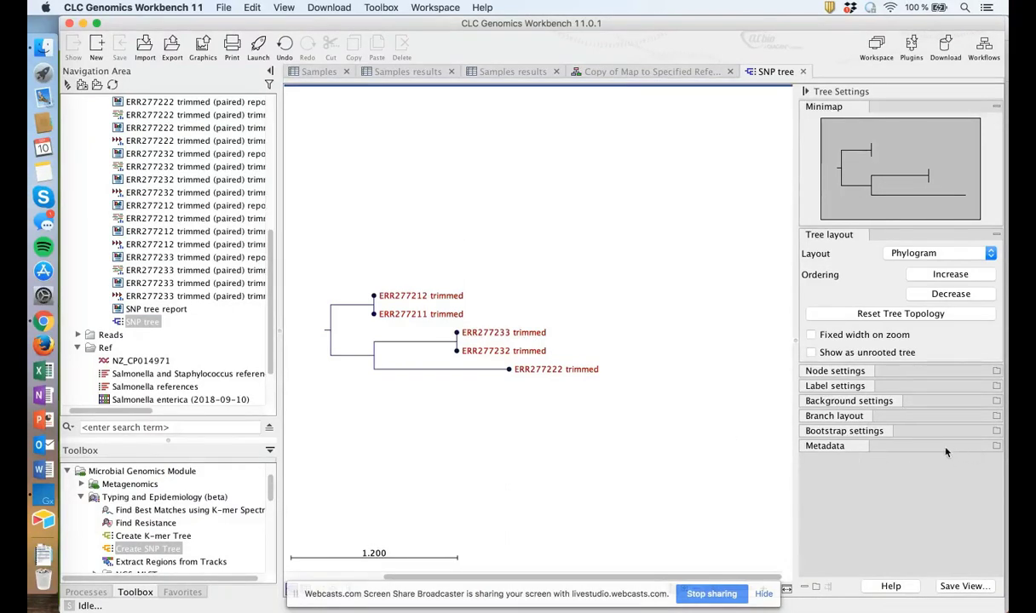
Step: Display Outbreak no. (Demo) as metadata layer #1 on the SNP tree
left_click(824, 446)
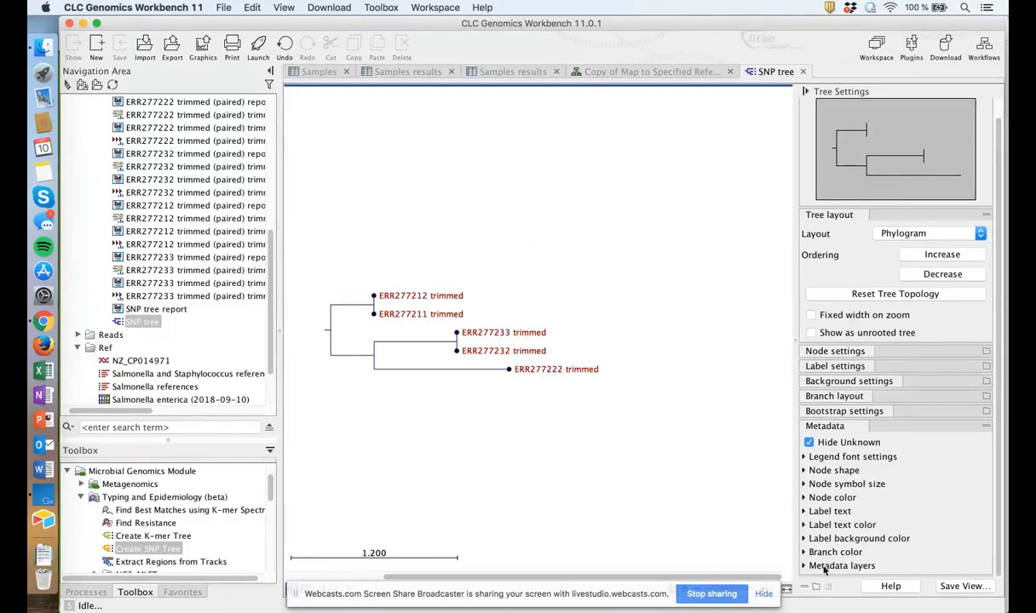
left_click(824, 568)
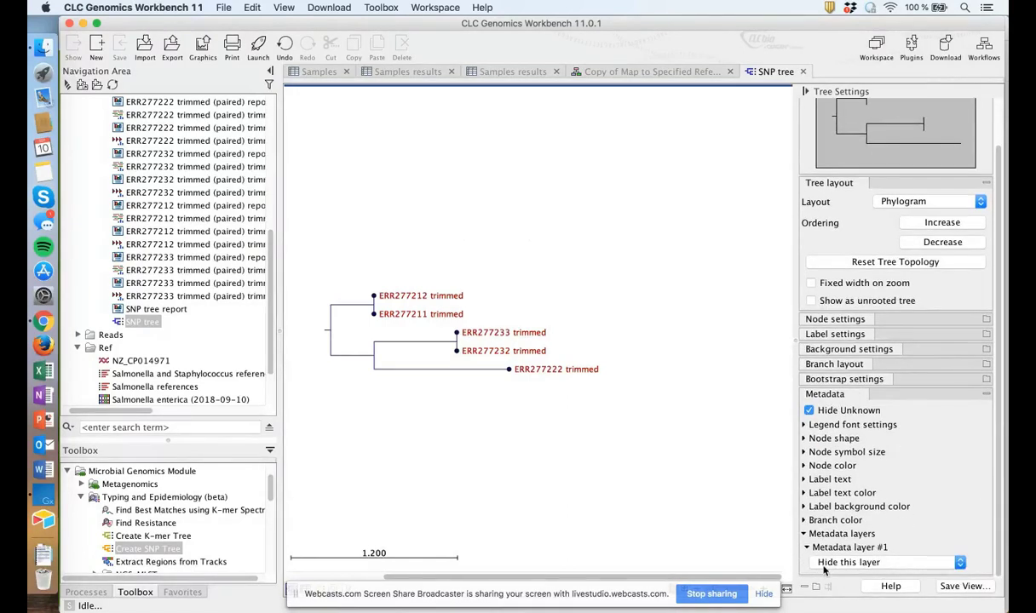
left_click(960, 563)
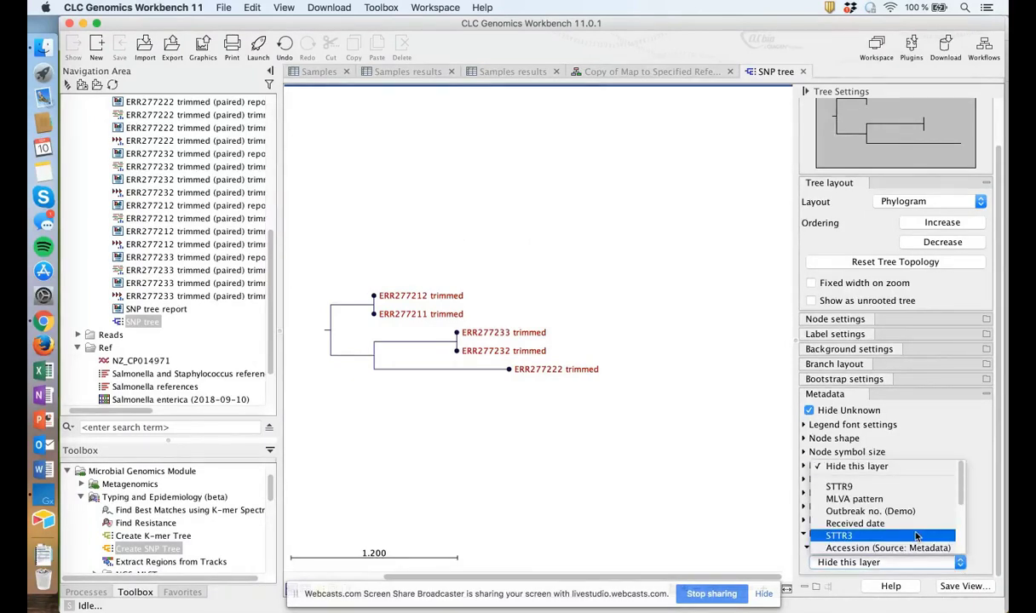
left_click(872, 512)
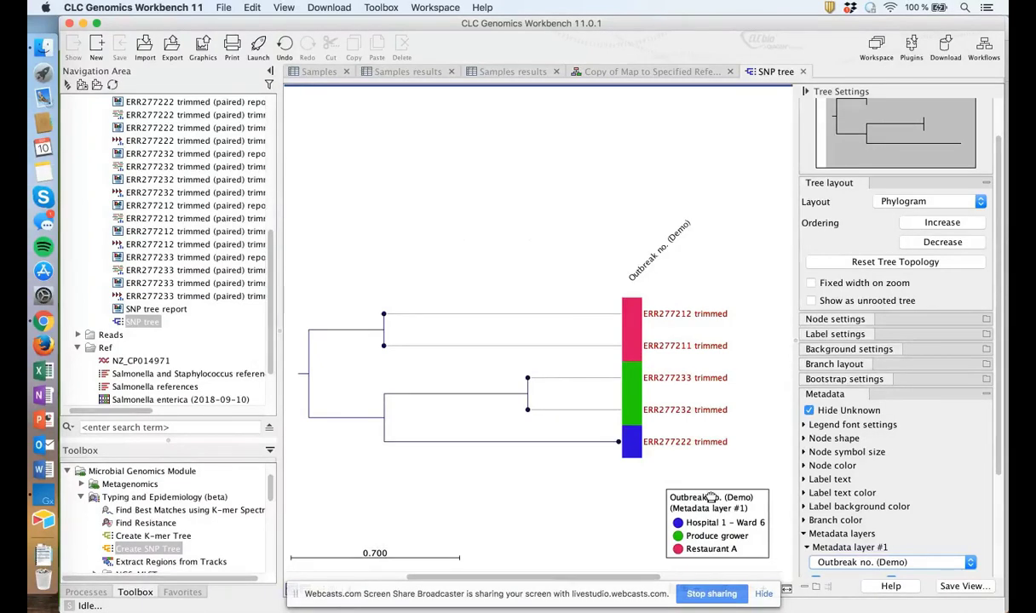
Step: Add Serotype as metadata layer #2 on the SNP tree
left_click_drag(999, 477, 998, 554)
left_click(960, 563)
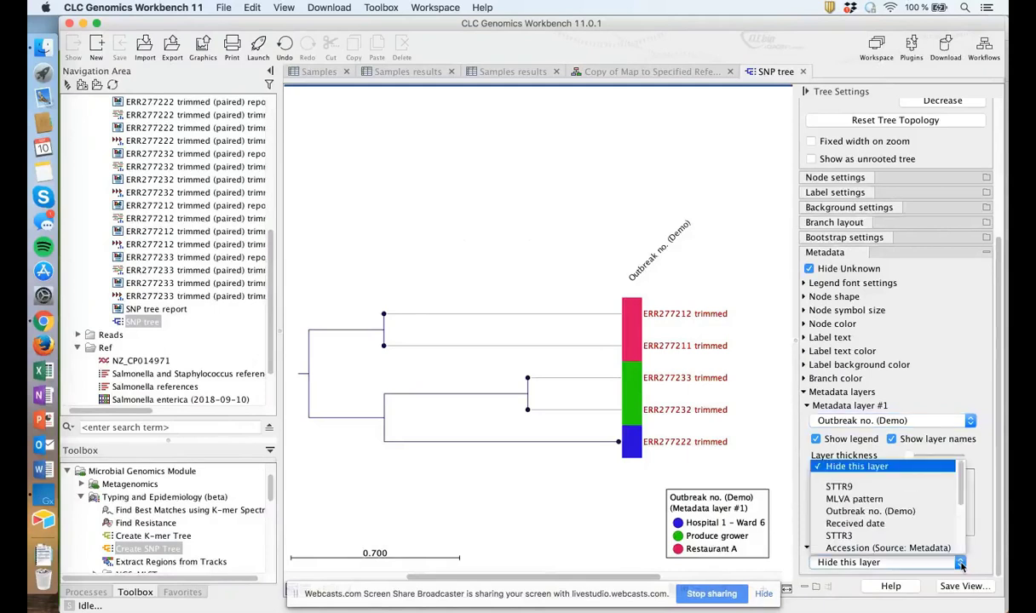
scroll(903, 524, "down", 5)
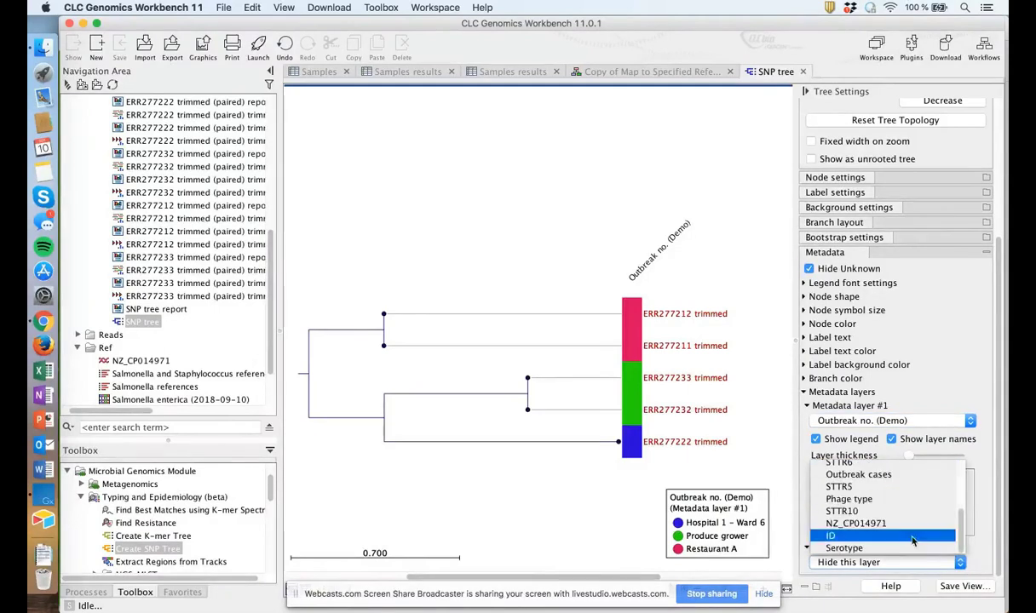
left_click(886, 547)
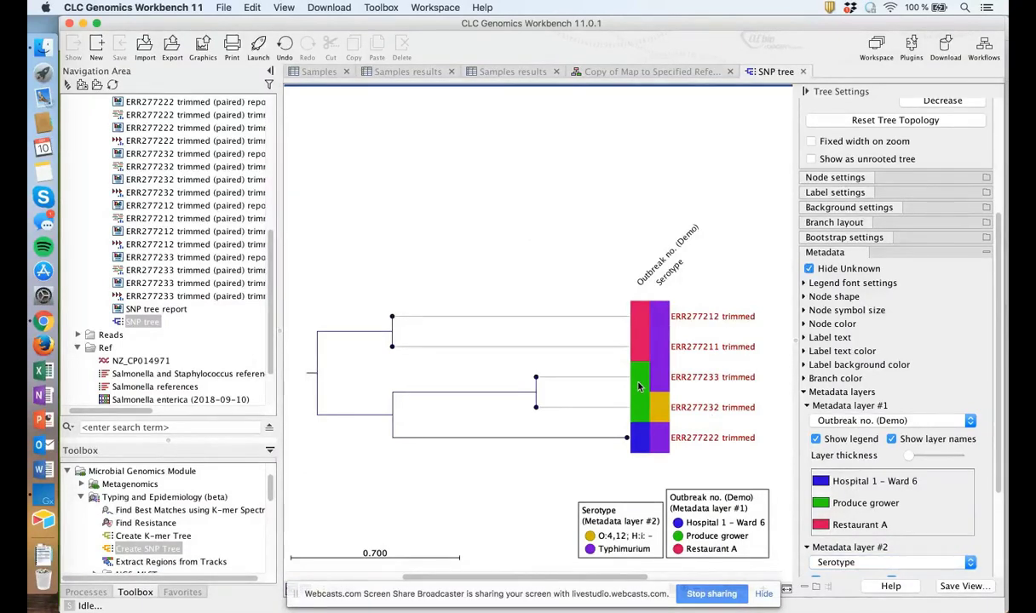
Step: Change the color of the Produce grower value in metadata layer #1 to purple
left_click(820, 504)
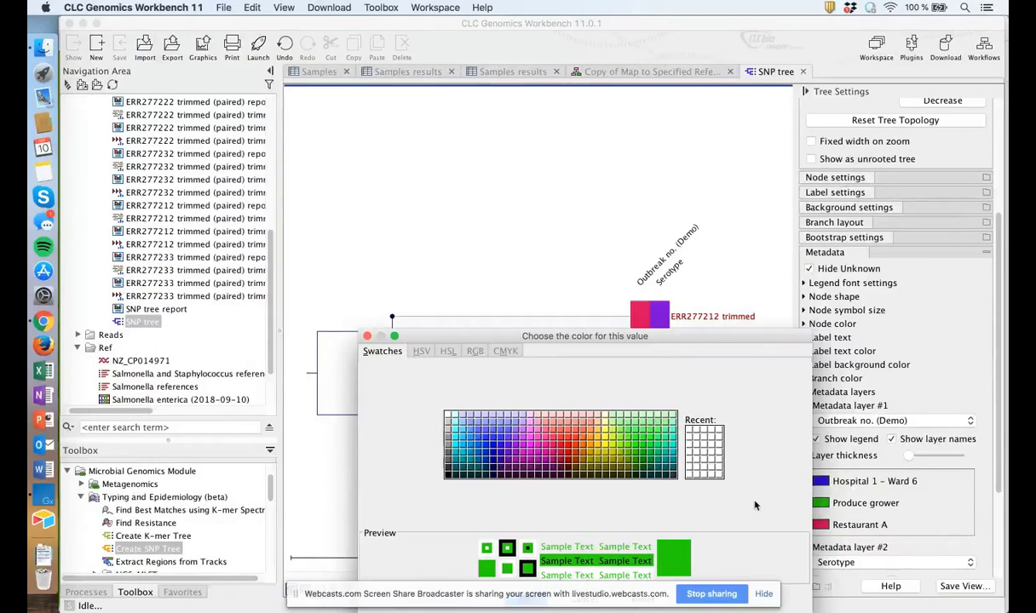
left_click(514, 460)
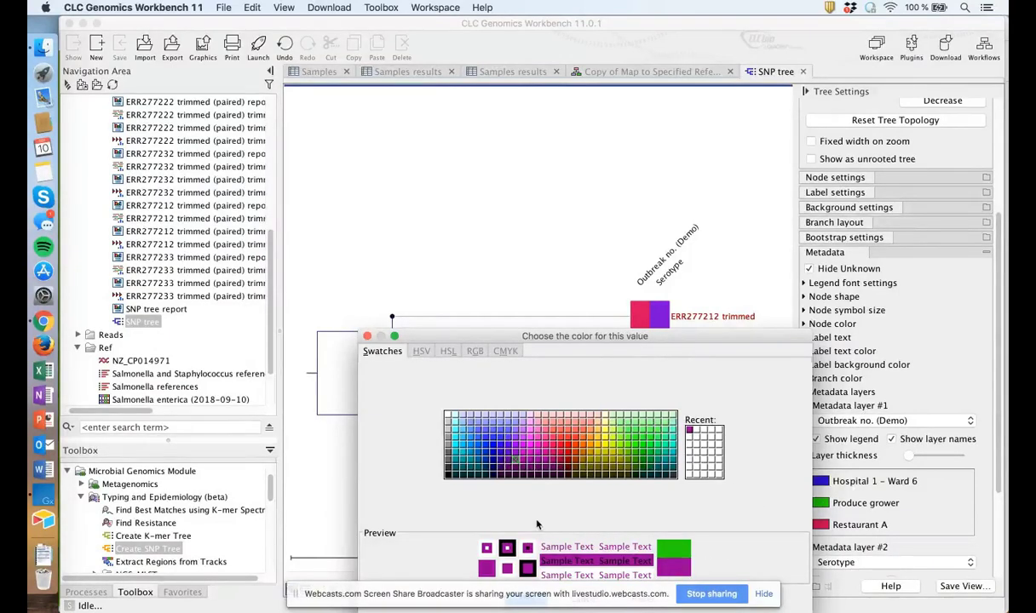
key("Return")
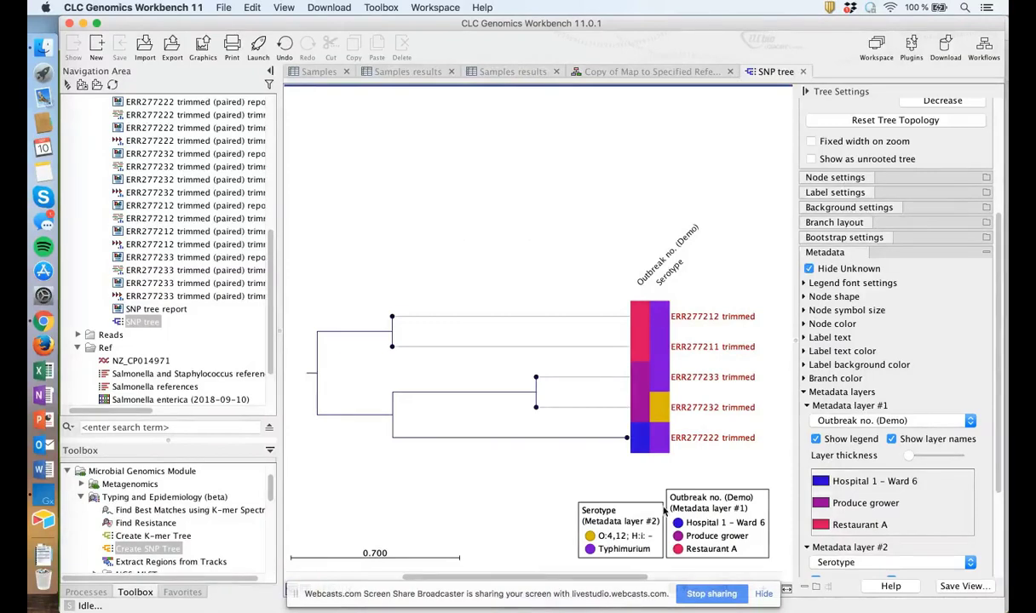
Step: Change the SNP tree layout to Circular Phylogram
scroll(835, 235, "up", 5)
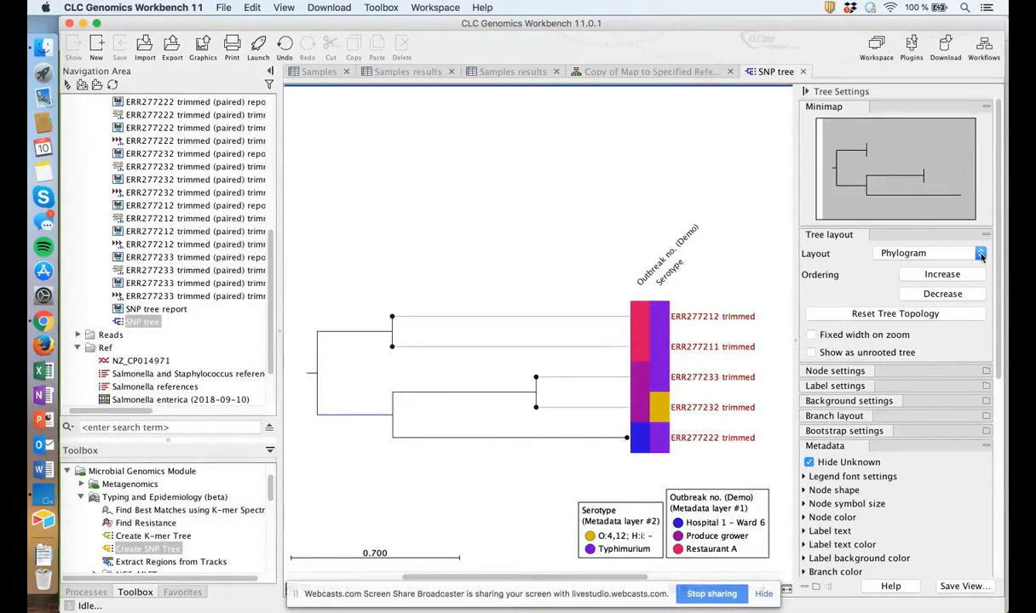
left_click(981, 255)
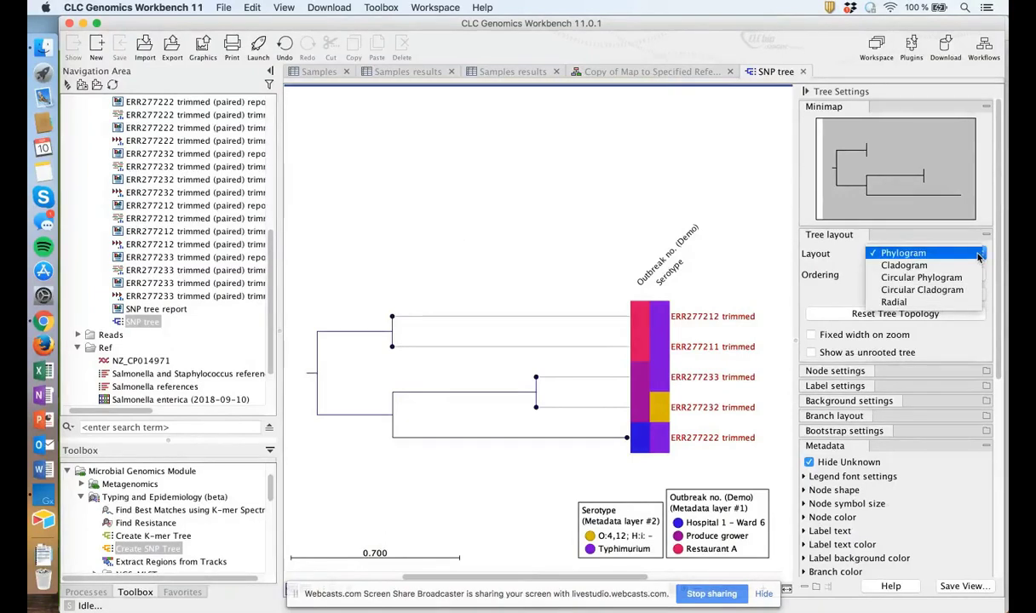
left_click(950, 278)
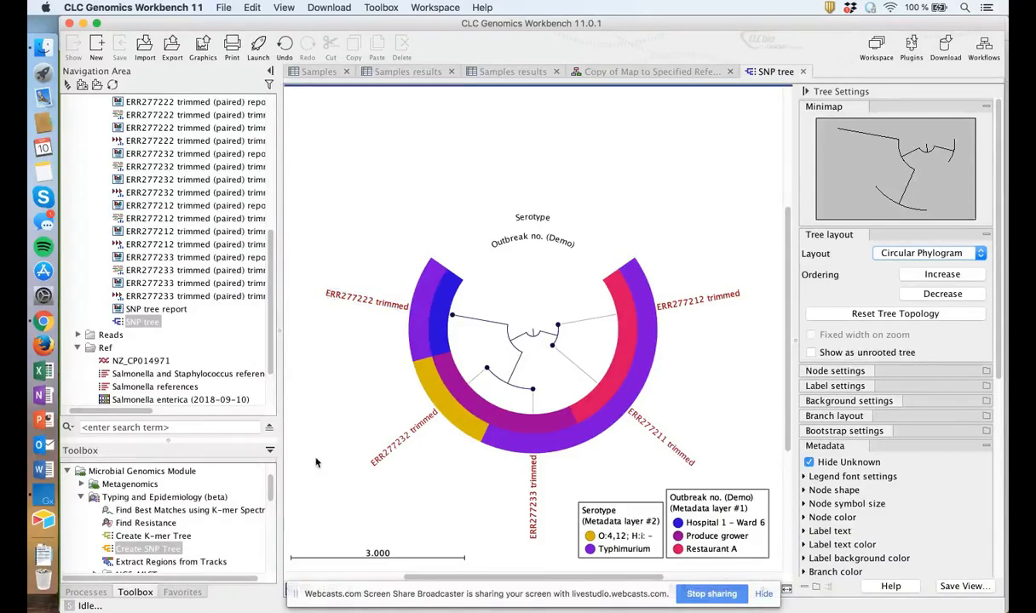
Step: Switch to Chrome and end the Live Studio screen share, confirming the disconnection
left_click(44, 326)
left_click(531, 230)
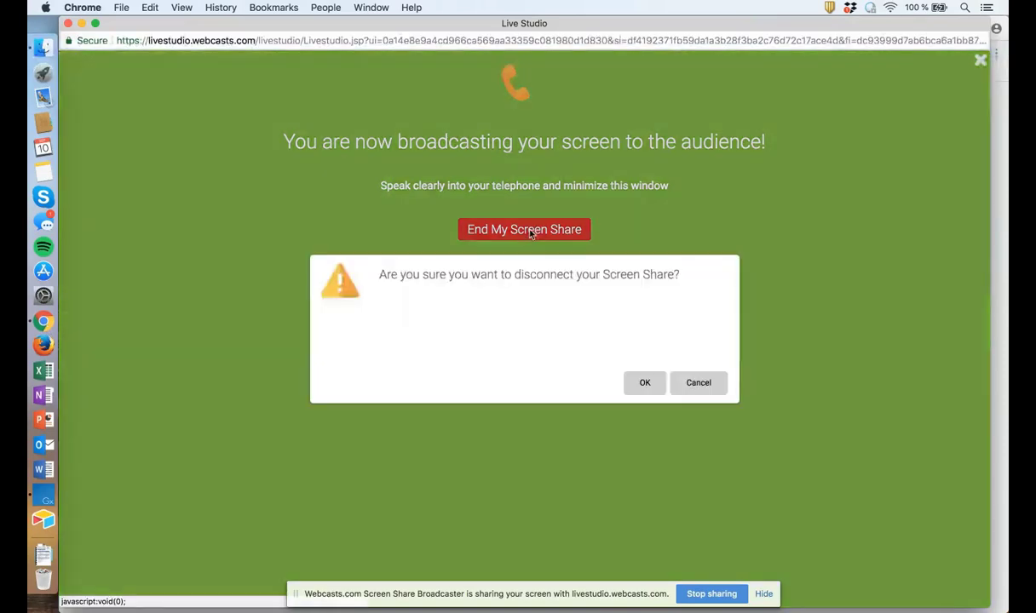
left_click(643, 381)
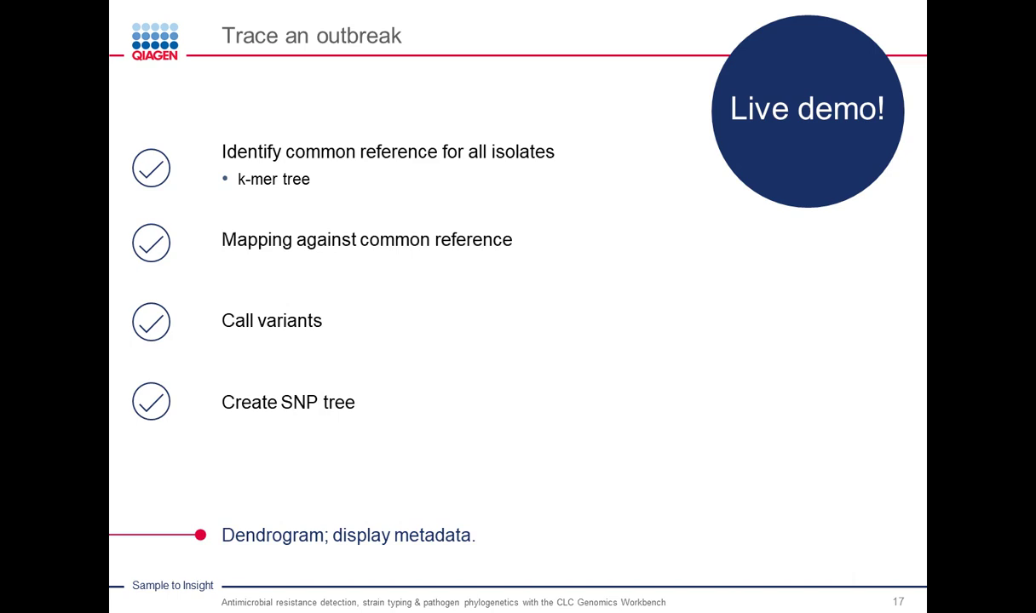
key("Right")
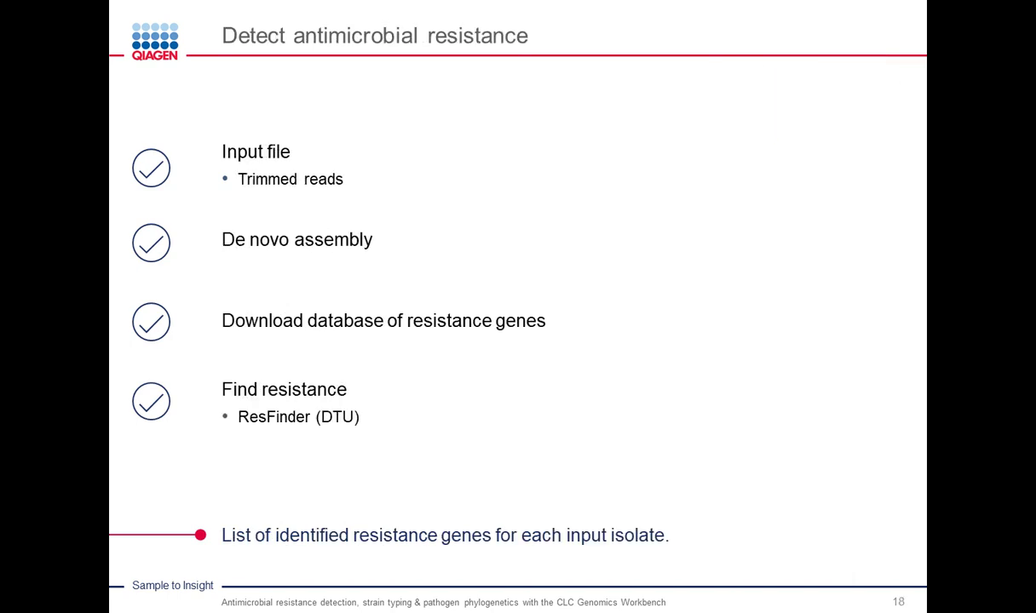
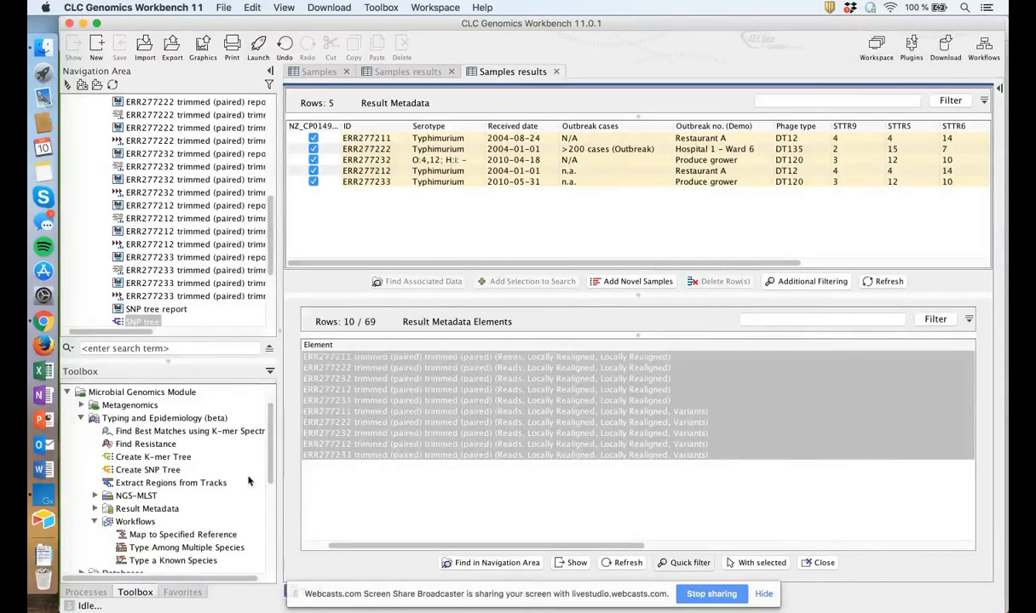
Step: Collapse the Typing and Epidemiology Workflows folder and launch the De Novo Assembly tool
left_click(96, 522)
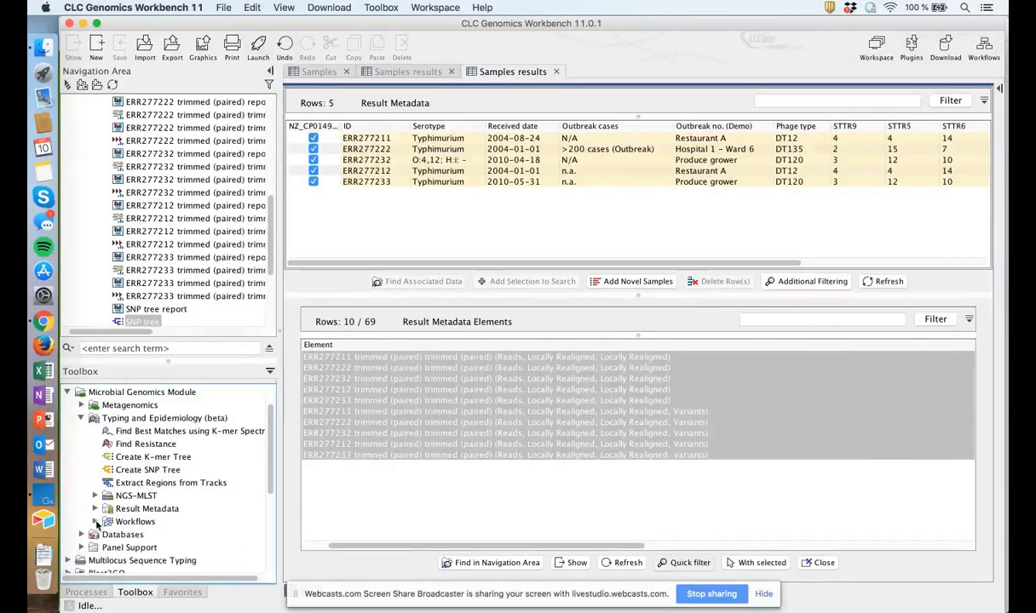
left_click(380, 7)
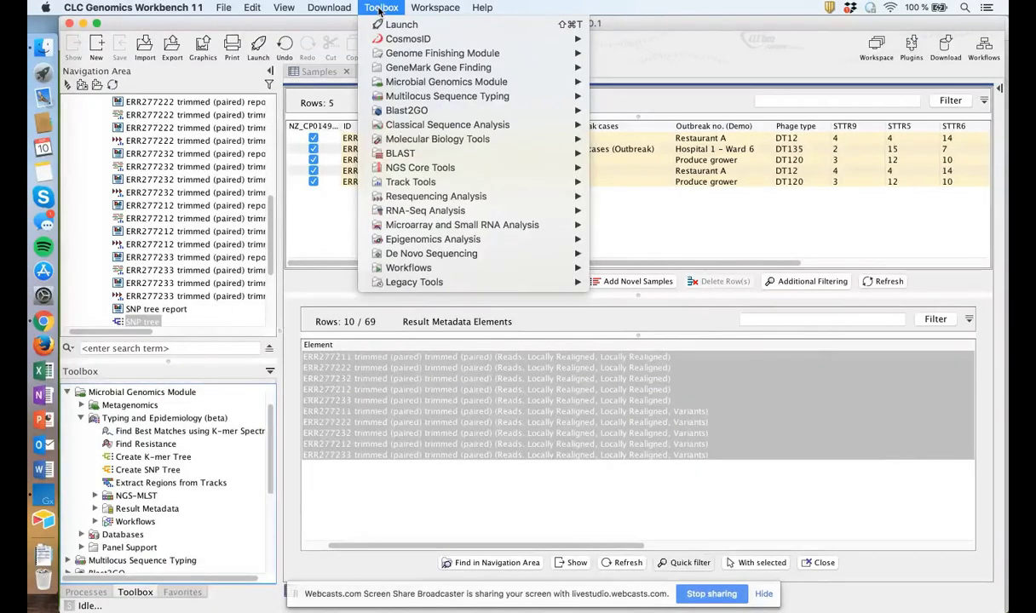
mouse_move(492, 230)
mouse_move(511, 254)
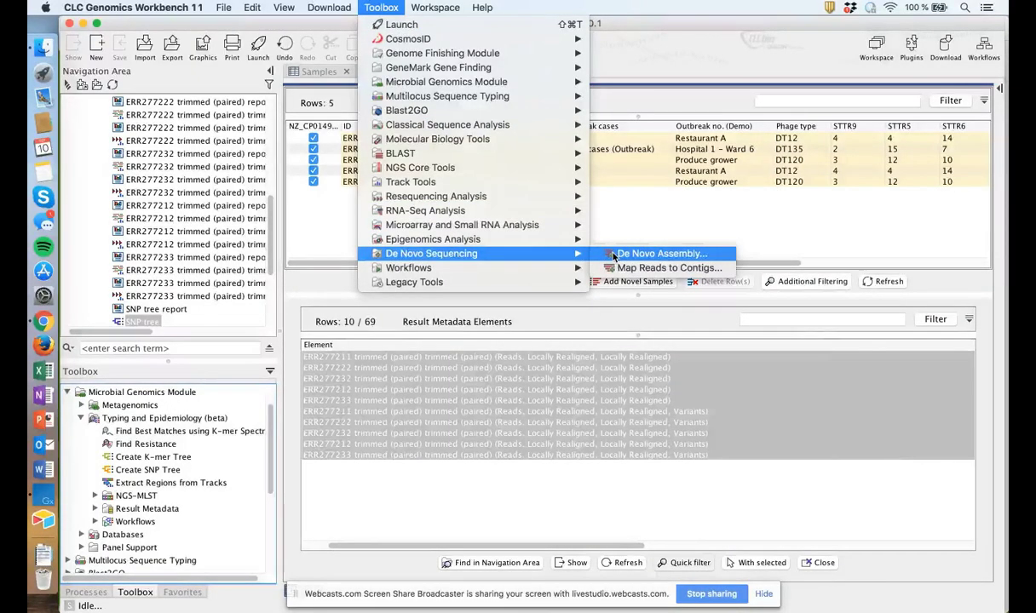
left_click(613, 254)
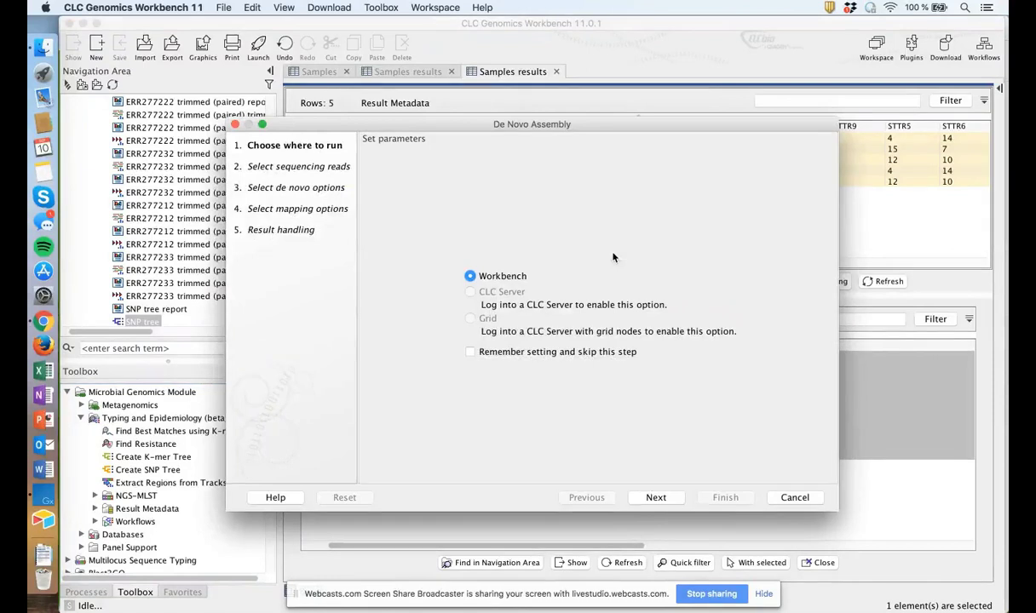
Step: Select the five trimmed paired read sets, ERR277211 through ERR277233, as De Novo Assembly input and enable batch mode
left_click(655, 498)
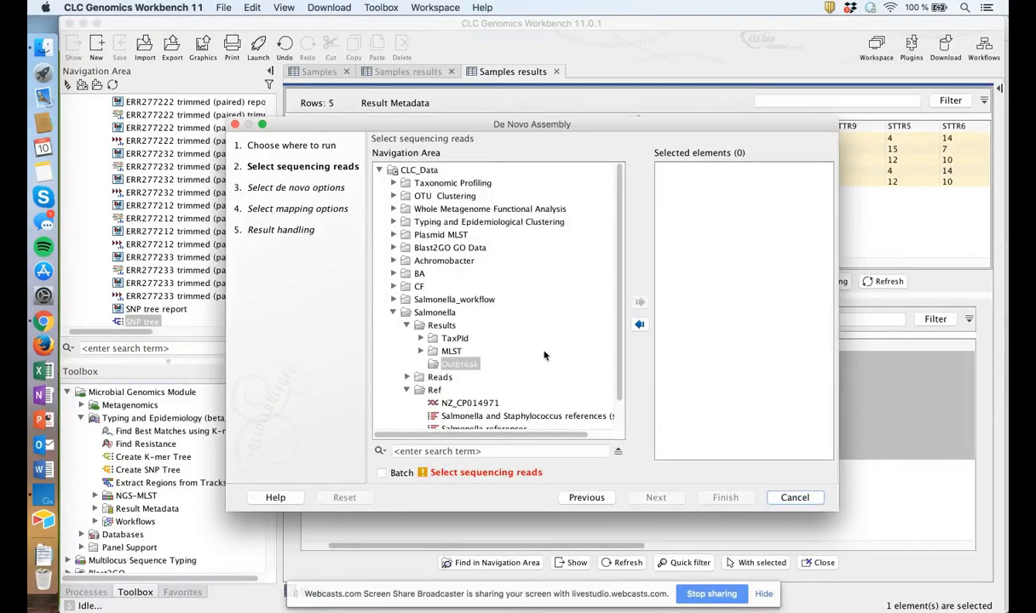
scroll(545, 356, "down", 2)
left_click(407, 345)
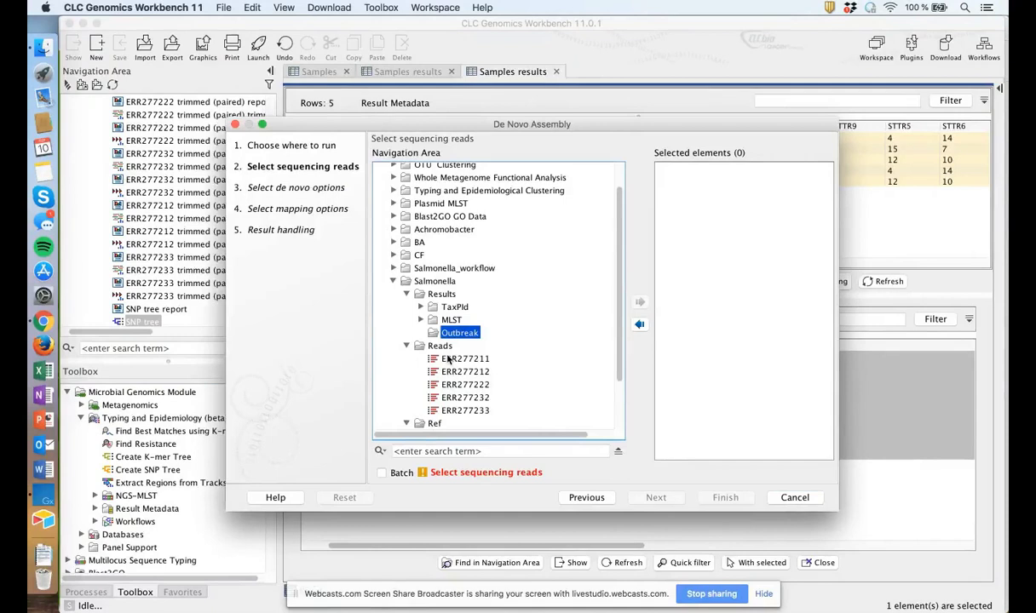
left_click(406, 344)
left_click(406, 411)
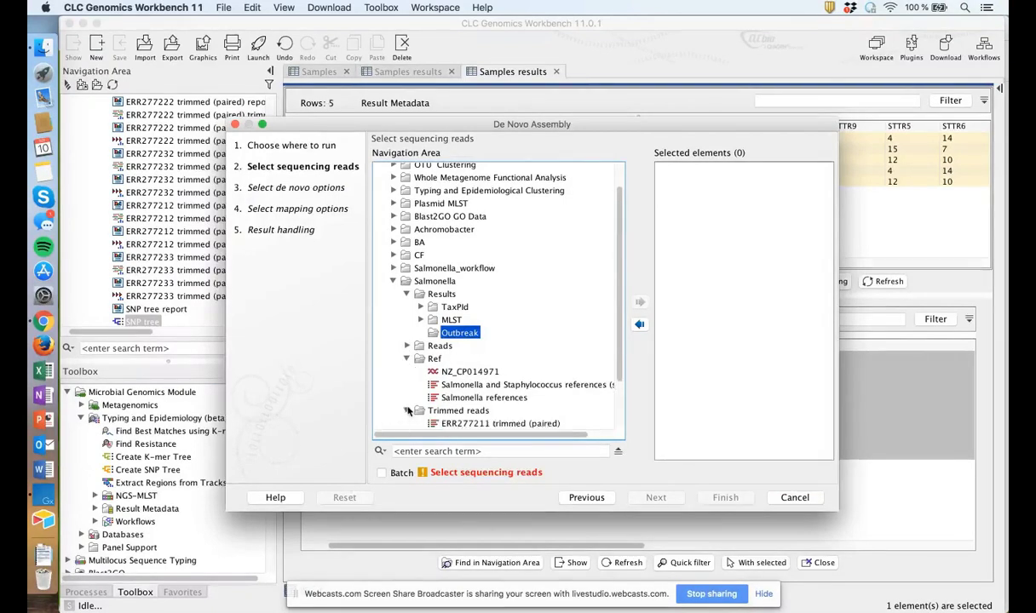
scroll(391, 396, "down", 4)
left_click(466, 359)
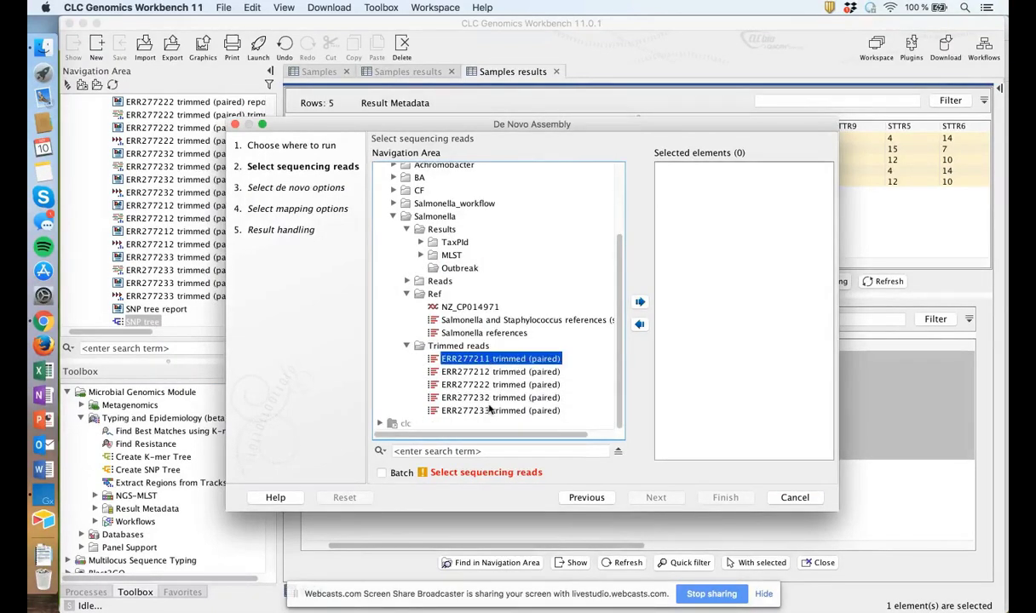
left_click(468, 409, "shift")
left_click(641, 302)
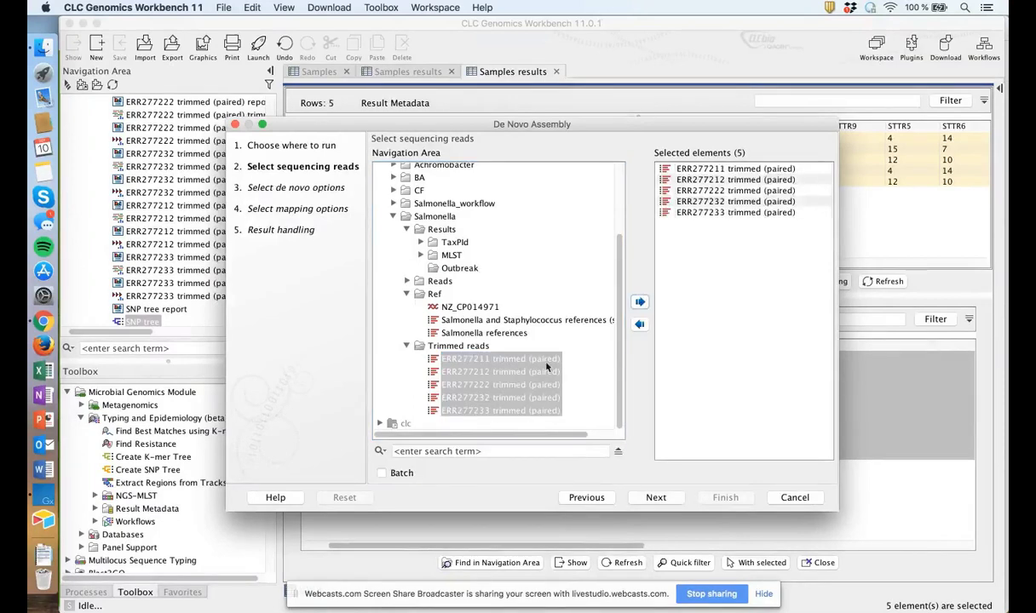
left_click(382, 474)
Step: Accept the batch overview and default assembly settings, with simple contig sequences, a report, and saving in a specified location
left_click(654, 497)
left_click(655, 498)
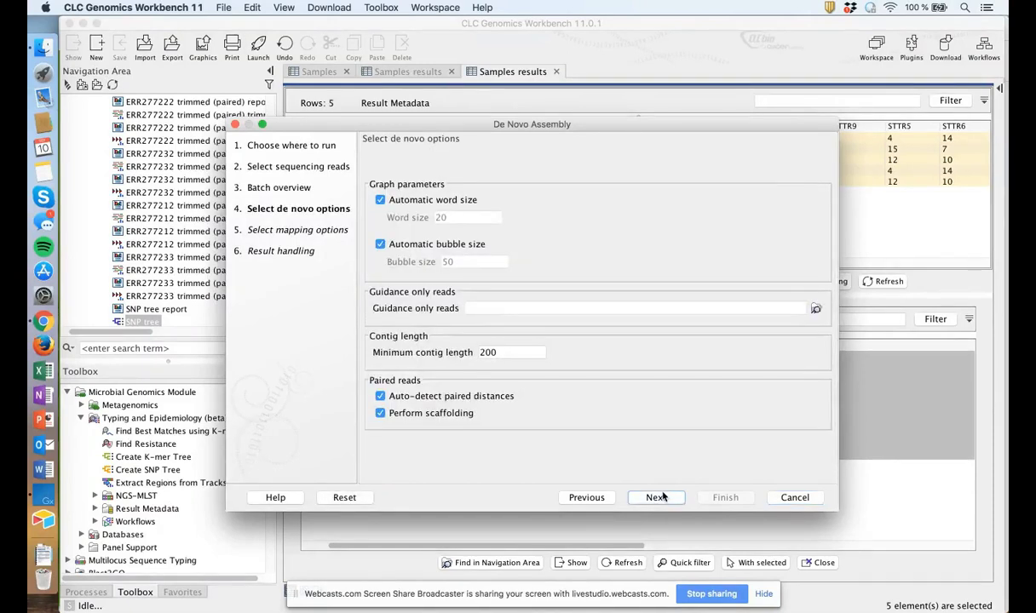
left_click(662, 498)
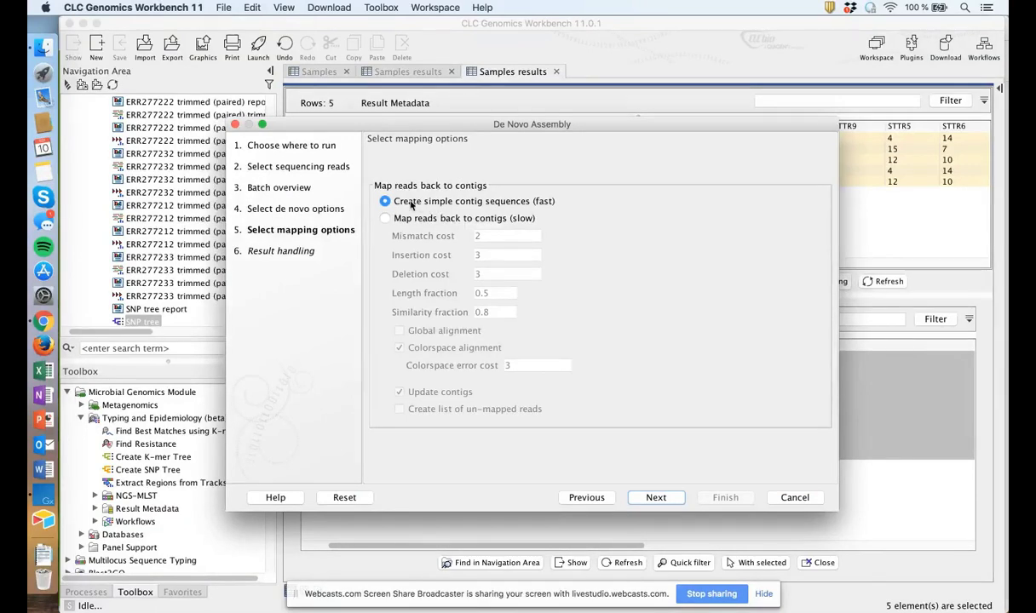
left_click(656, 498)
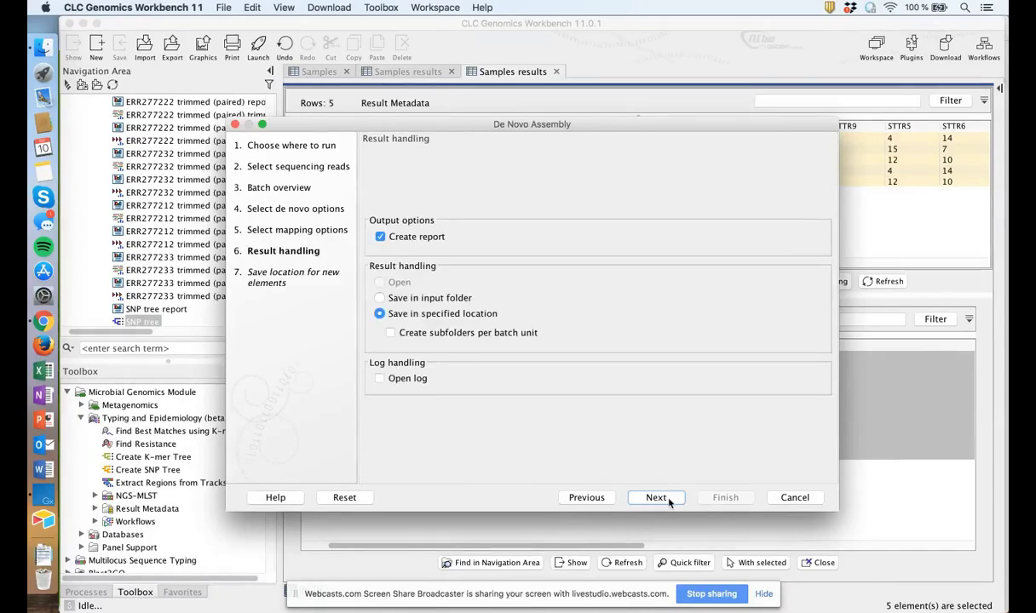
left_click(655, 498)
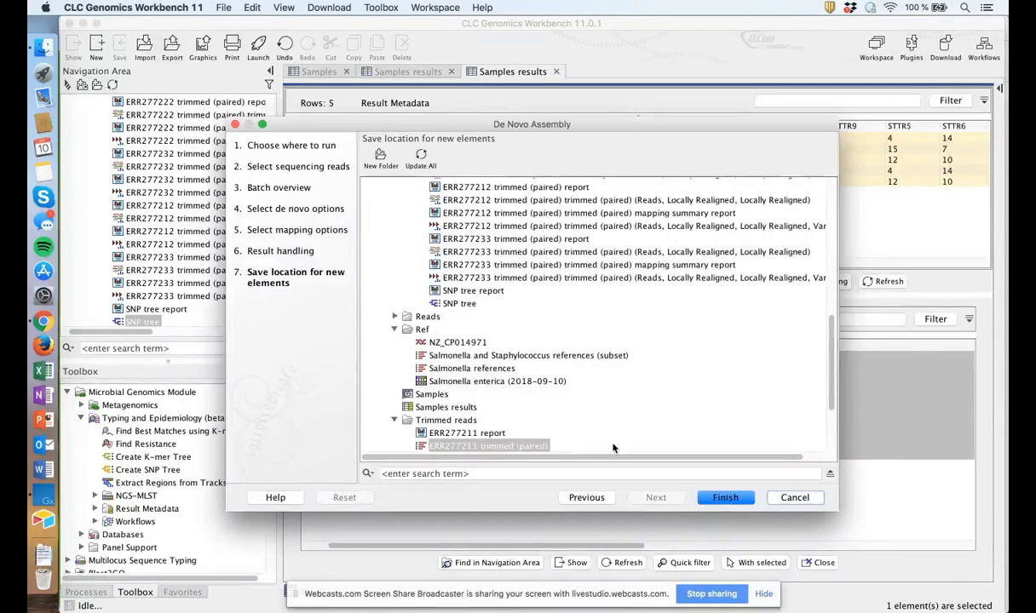
Step: Create a folder named AMR under Salmonella Results as the save location and start the batch assembly
scroll(586, 385, "down", 1)
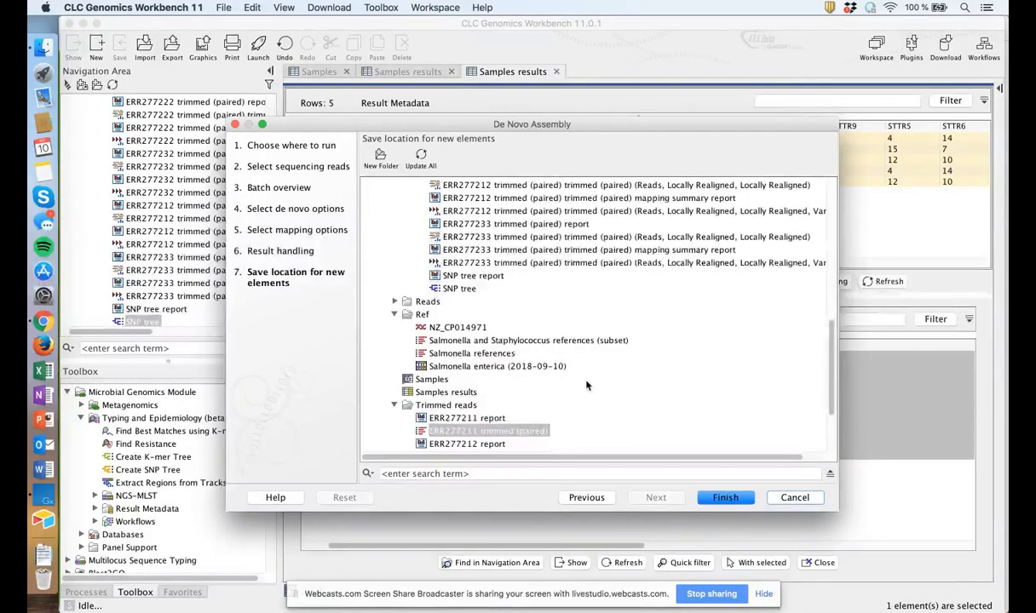
left_click(394, 406)
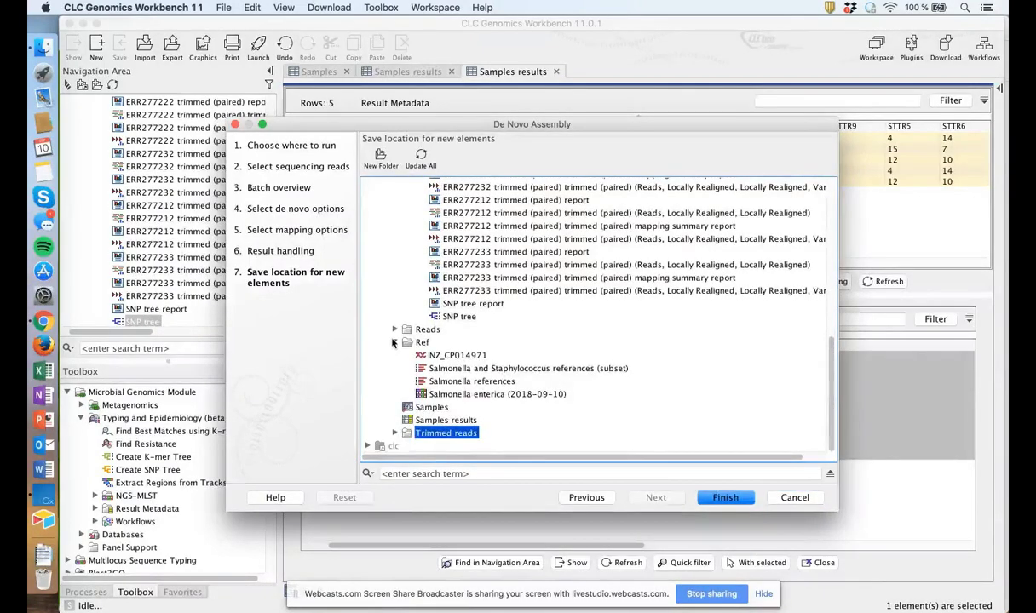
scroll(392, 343, "up", 5)
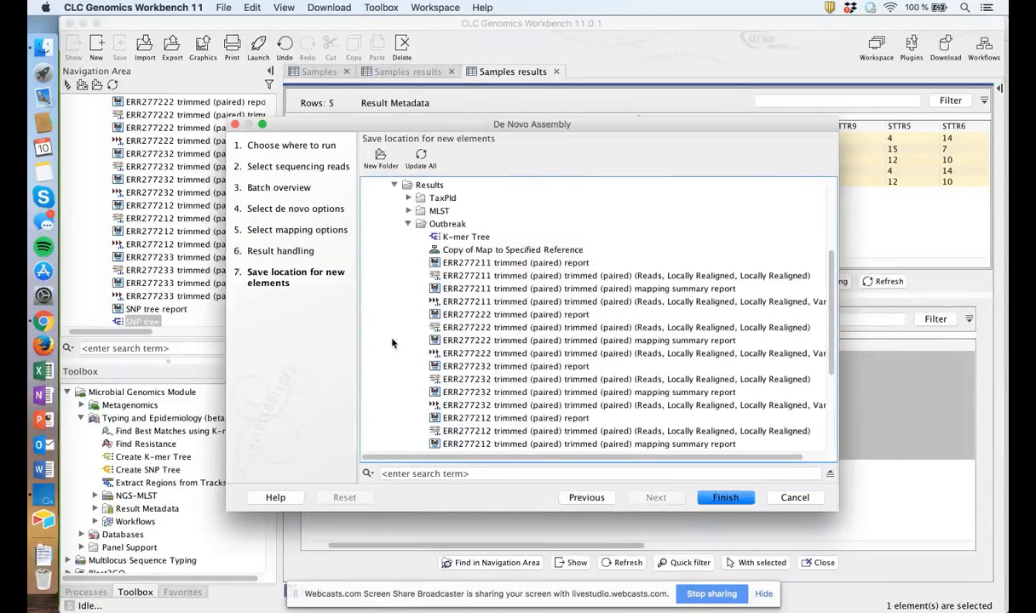
left_click(408, 223)
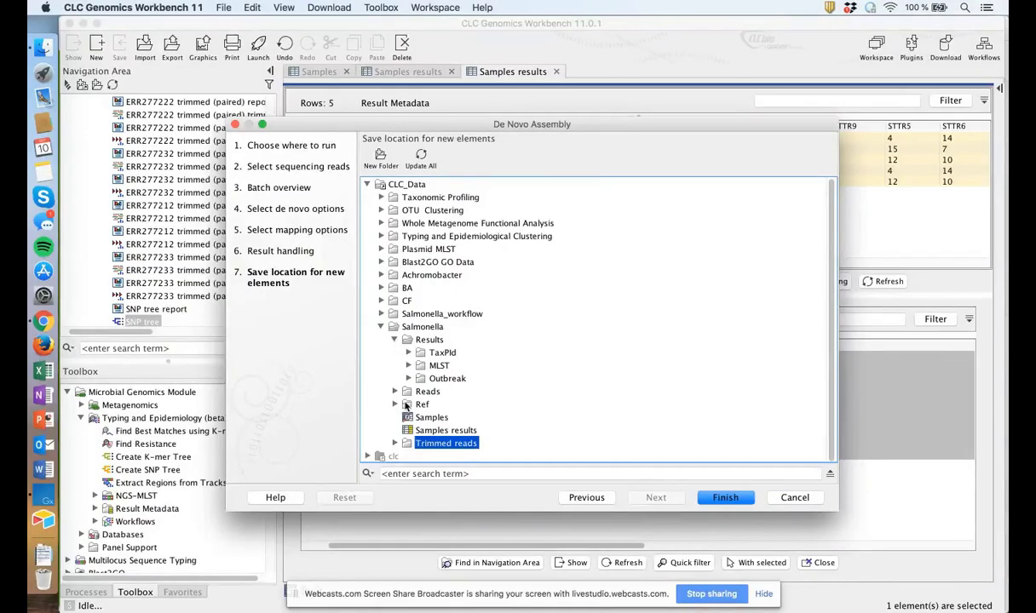
left_click(408, 340)
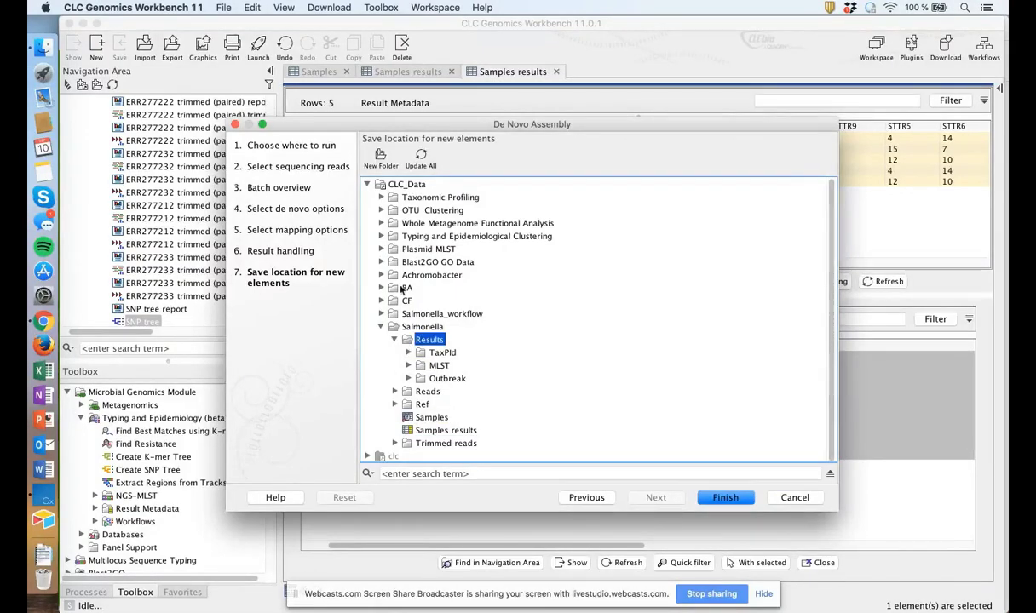
left_click(380, 158)
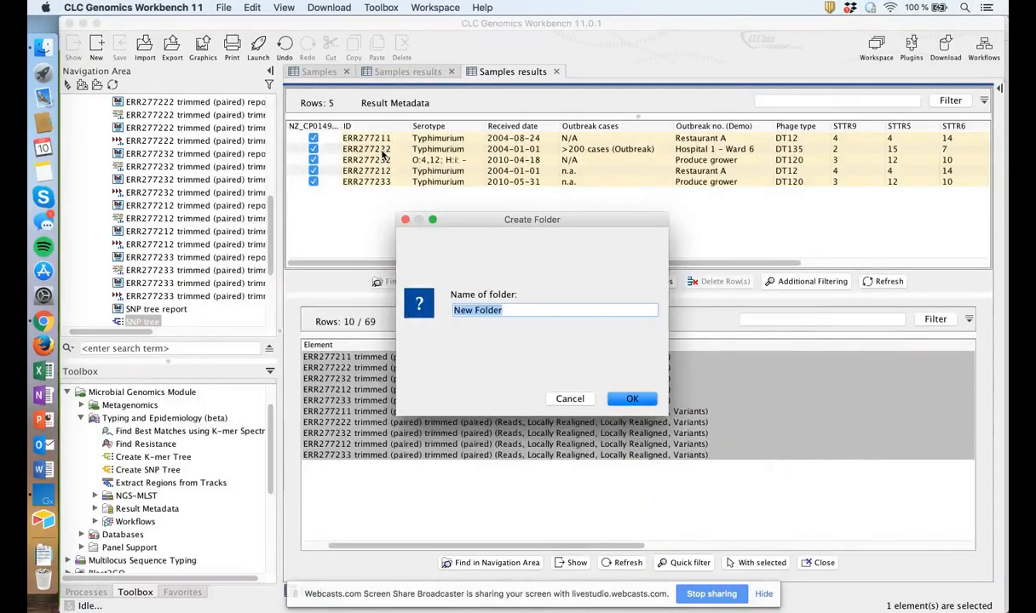
type("AMR")
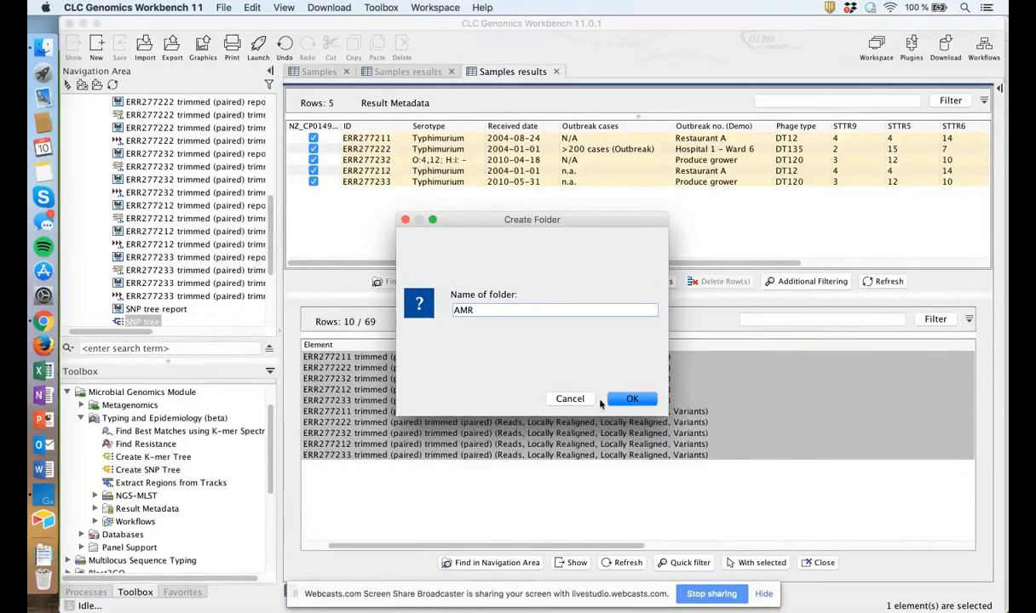
left_click(626, 399)
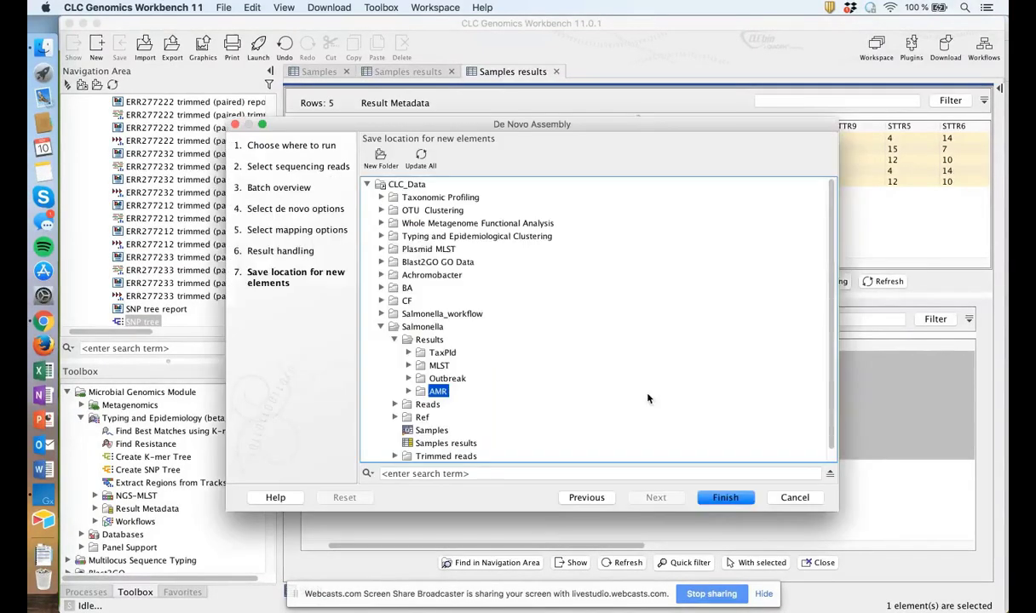
left_click(727, 497)
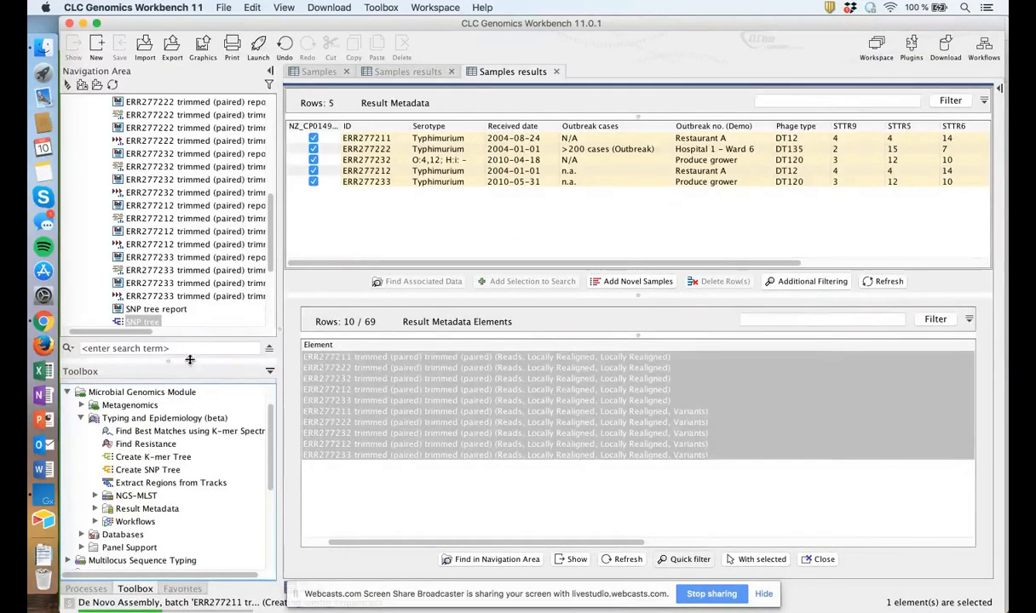
Step: Enlarge the Toolbox area upward and widen the Navigation Area to show longer element names
left_click_drag(170, 361, 180, 291)
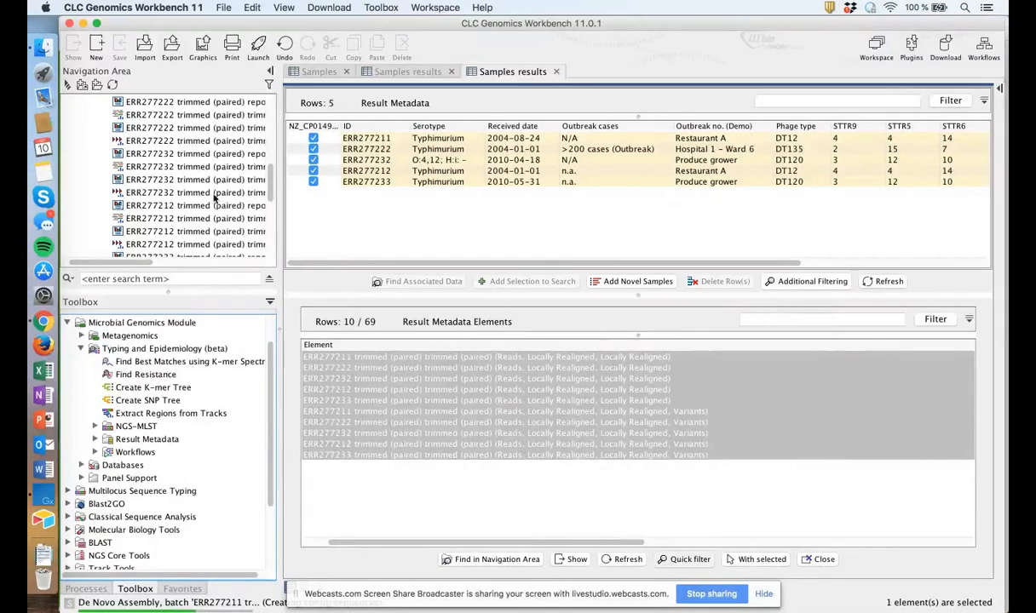
scroll(213, 204, "up", 2)
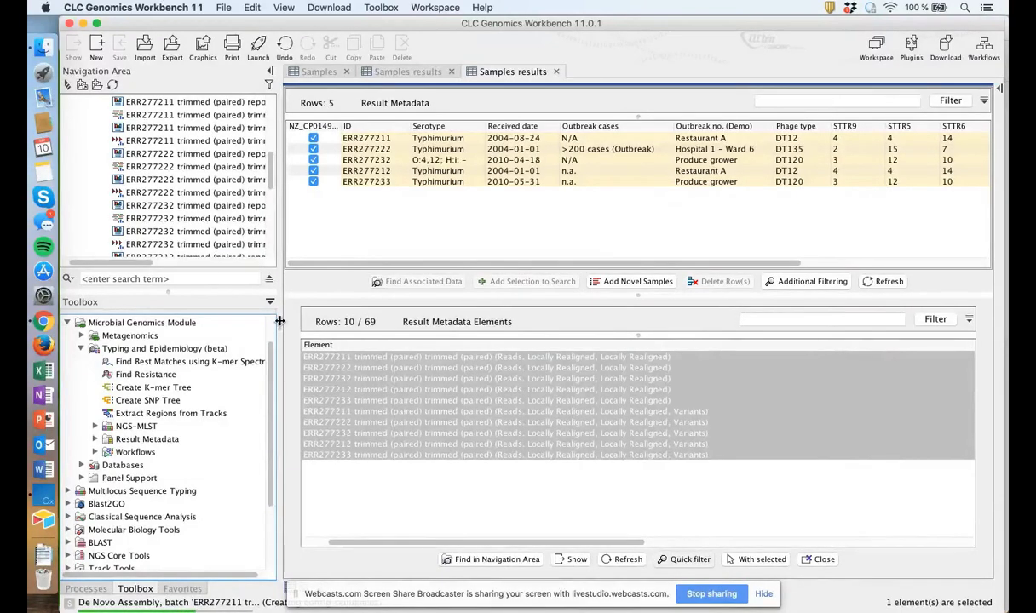
left_click_drag(280, 322, 368, 322)
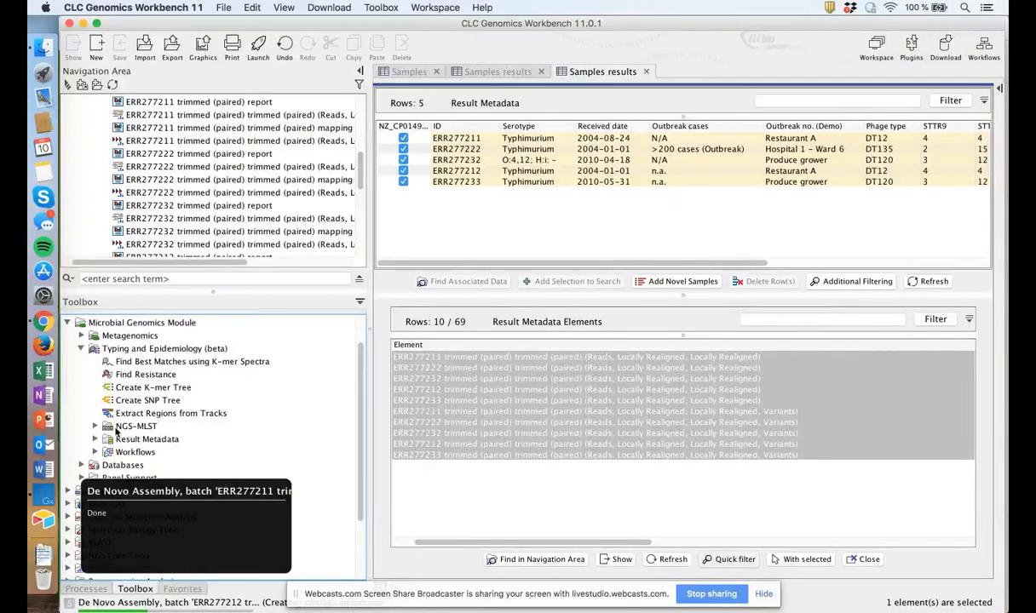
Step: Run Download Database for Find Resistance from the Functional Analysis databases, saving the result in the Salmonella AMR results folder
scroll(110, 422, "down", 4)
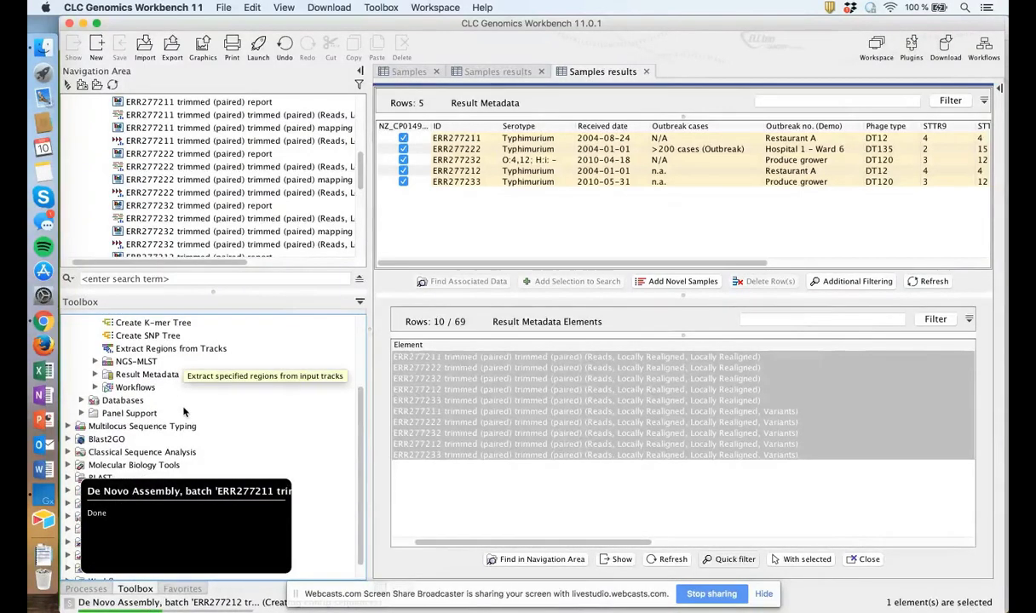
left_click(81, 400)
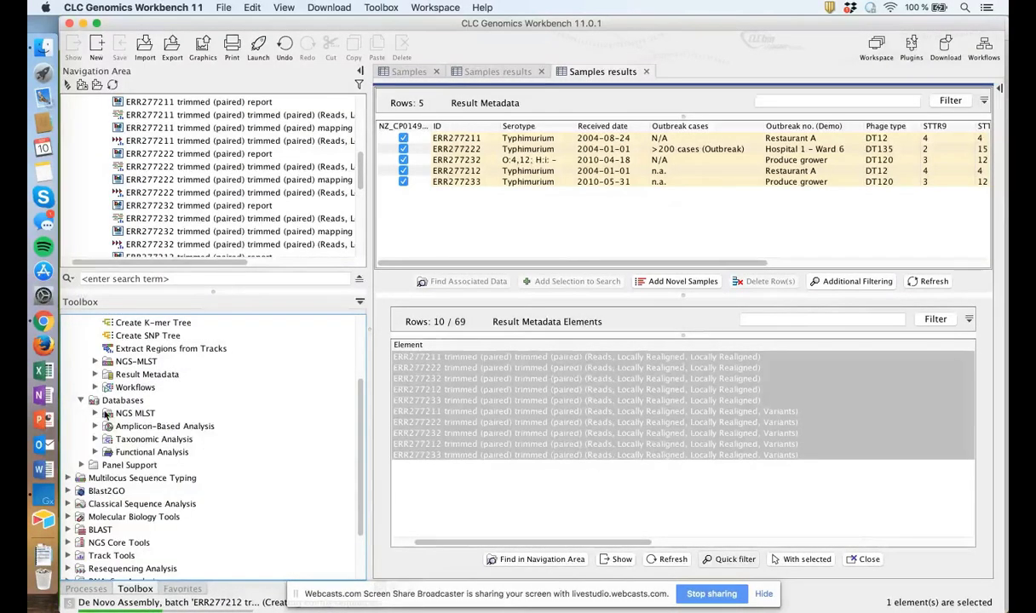
left_click(95, 451)
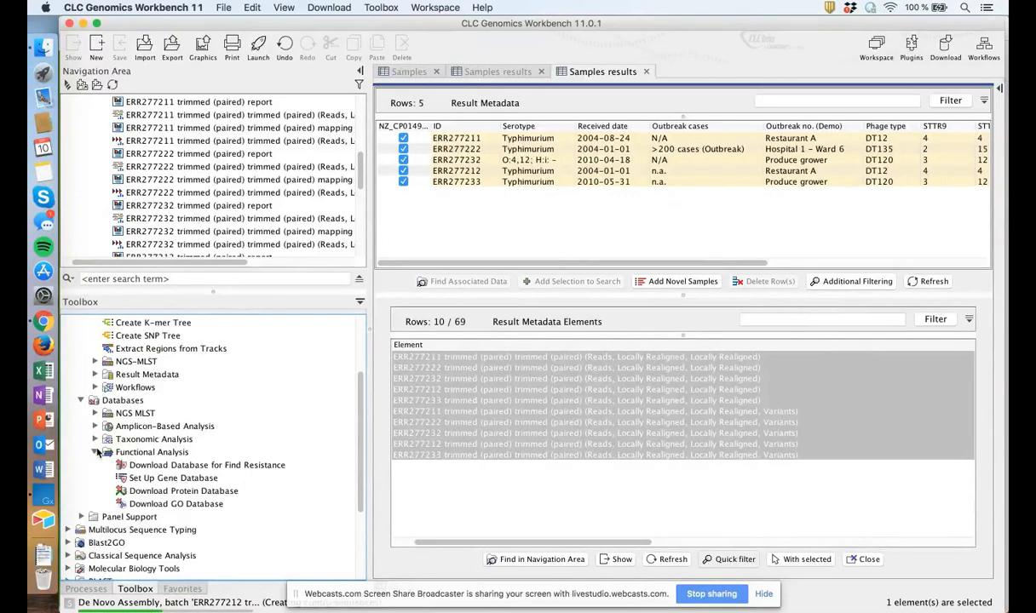
left_click(174, 466)
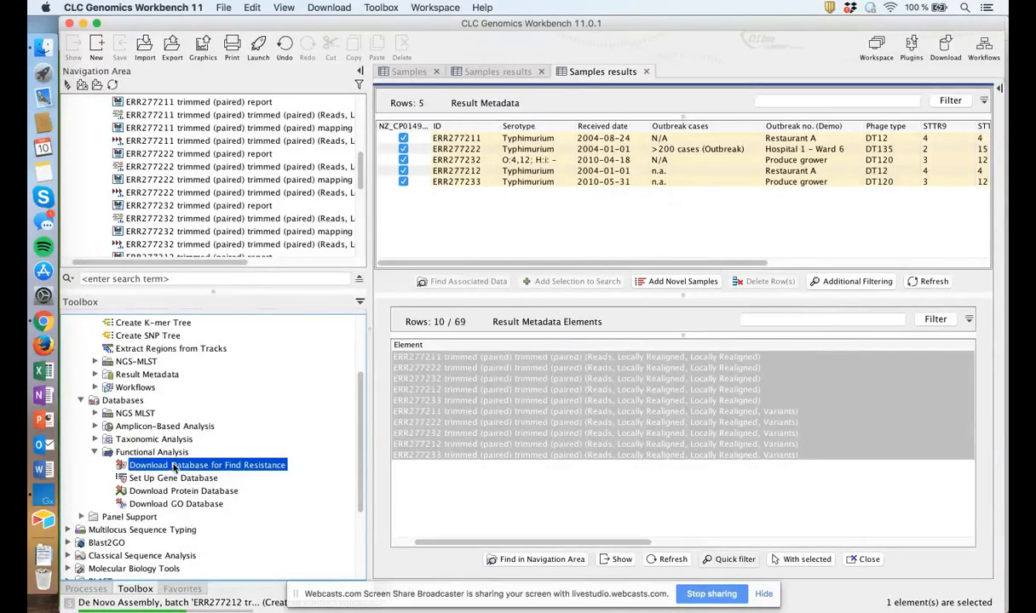
double_click(175, 466)
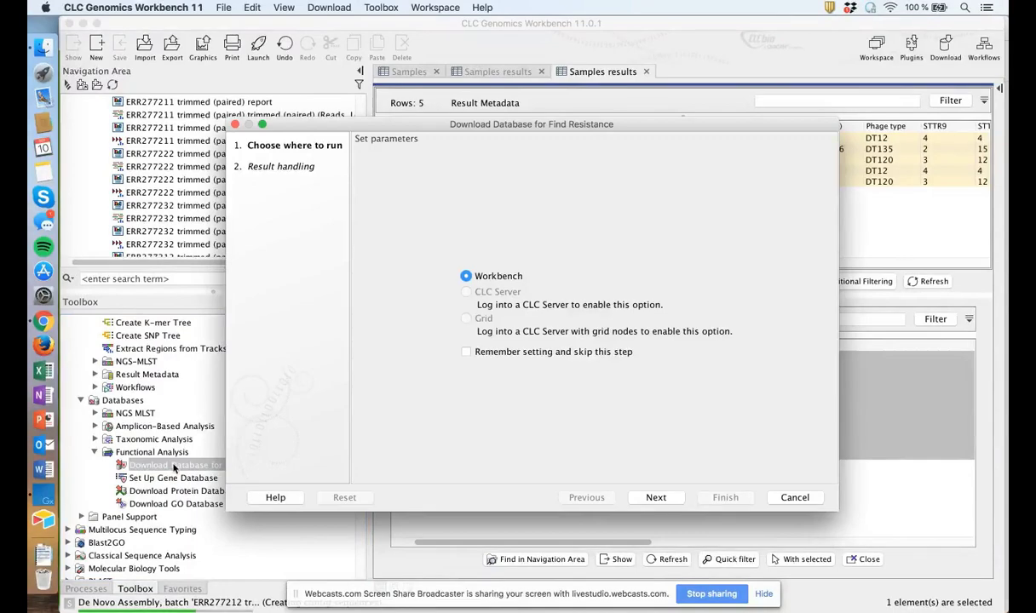
left_click(656, 499)
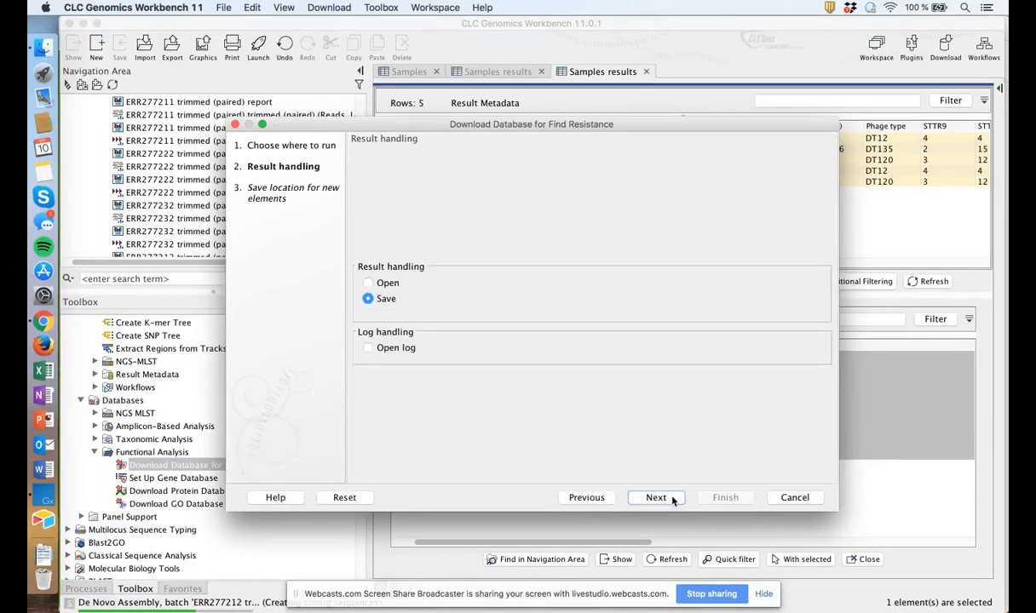
left_click(672, 499)
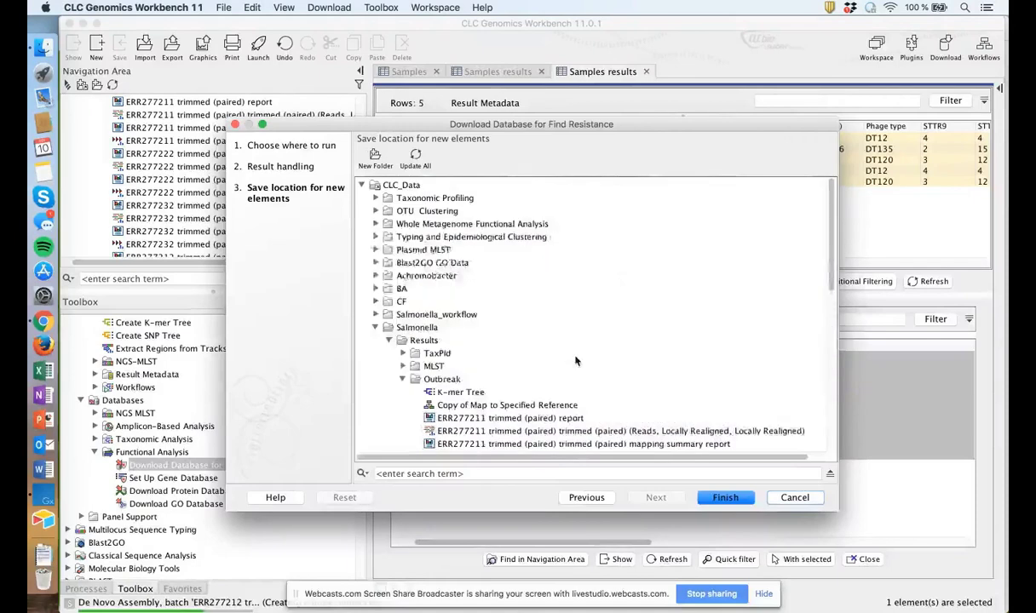
left_click(403, 380)
left_click(431, 392)
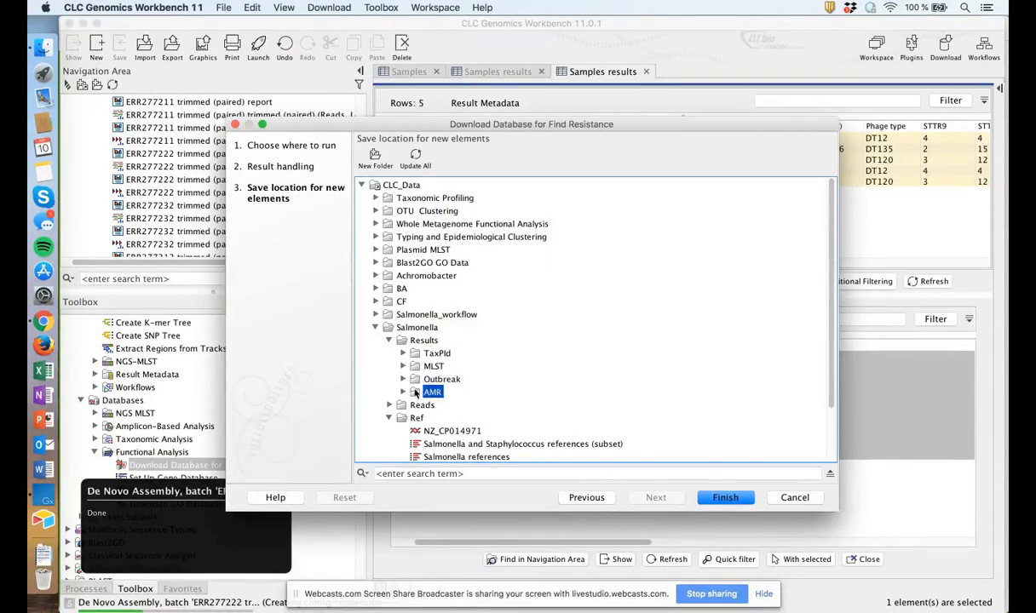
left_click(725, 497)
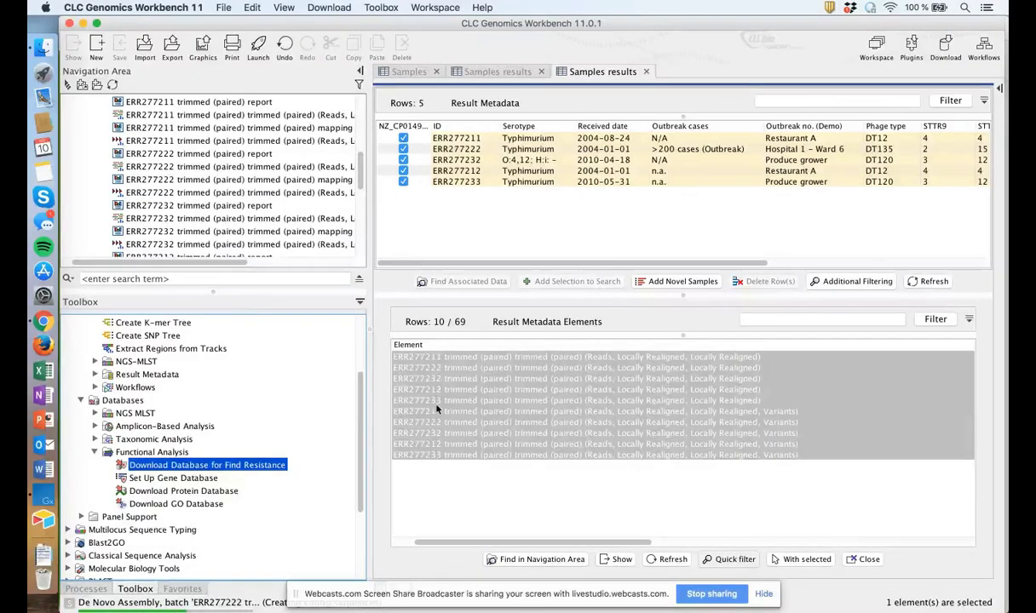
Step: Enlarge the Navigation Area, collapse Outbreak, expand AMR, and select the downloaded Find Resistance database
left_click_drag(213, 294, 213, 411)
scroll(170, 213, "up", 5)
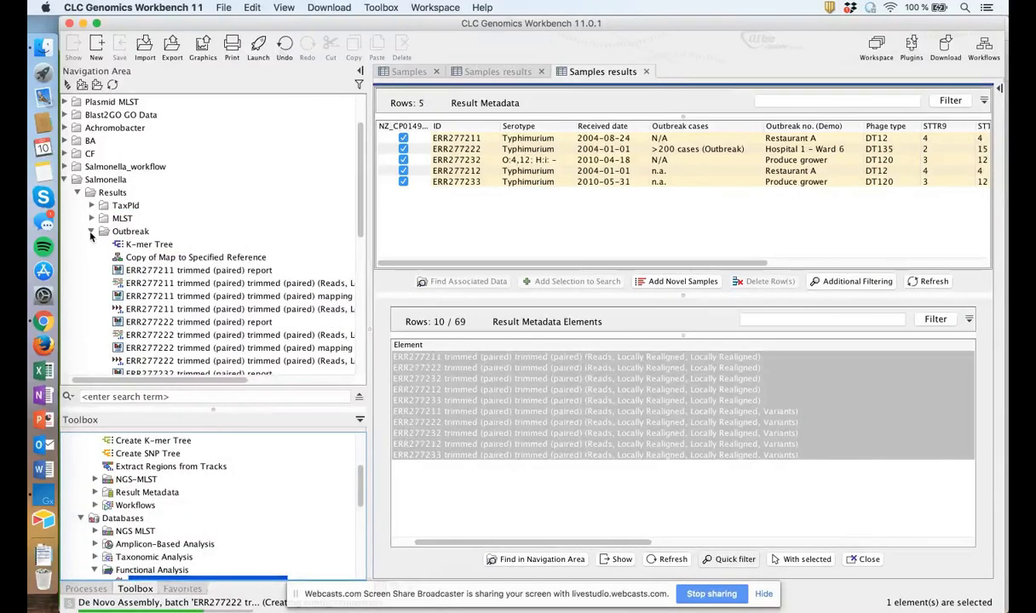
left_click(91, 231)
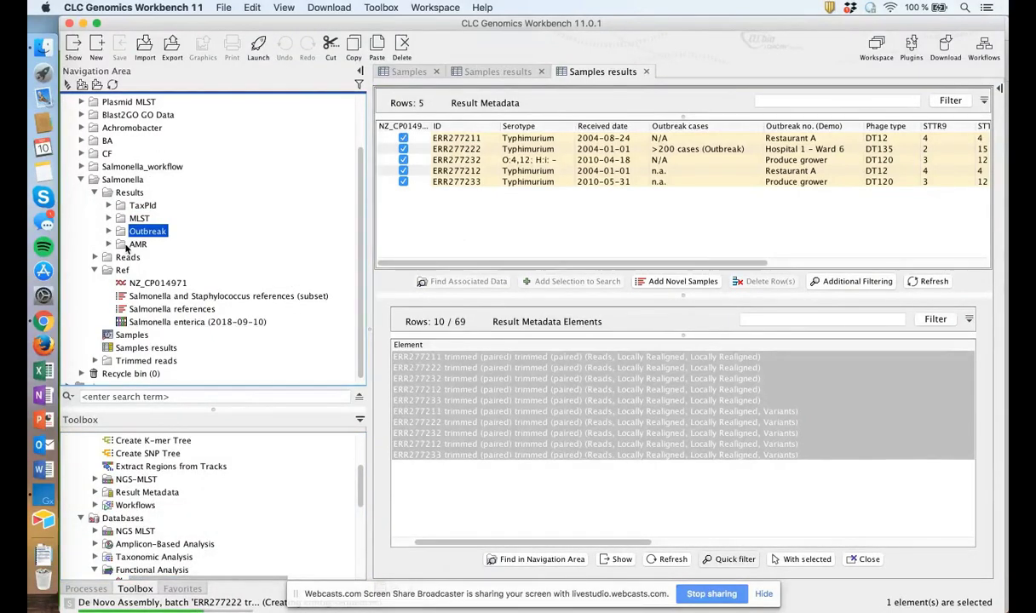
left_click(109, 244)
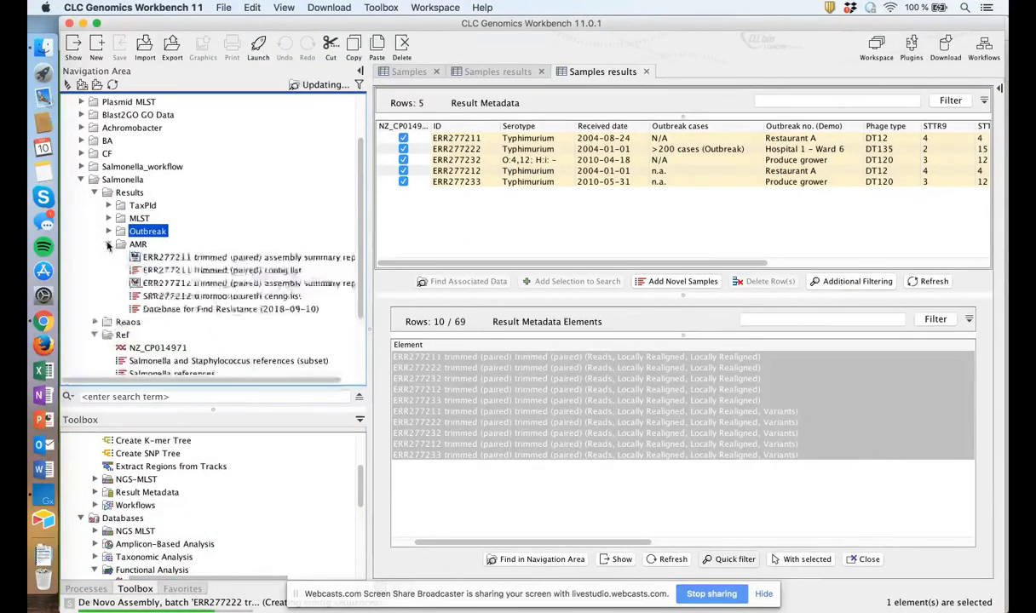
left_click(228, 305)
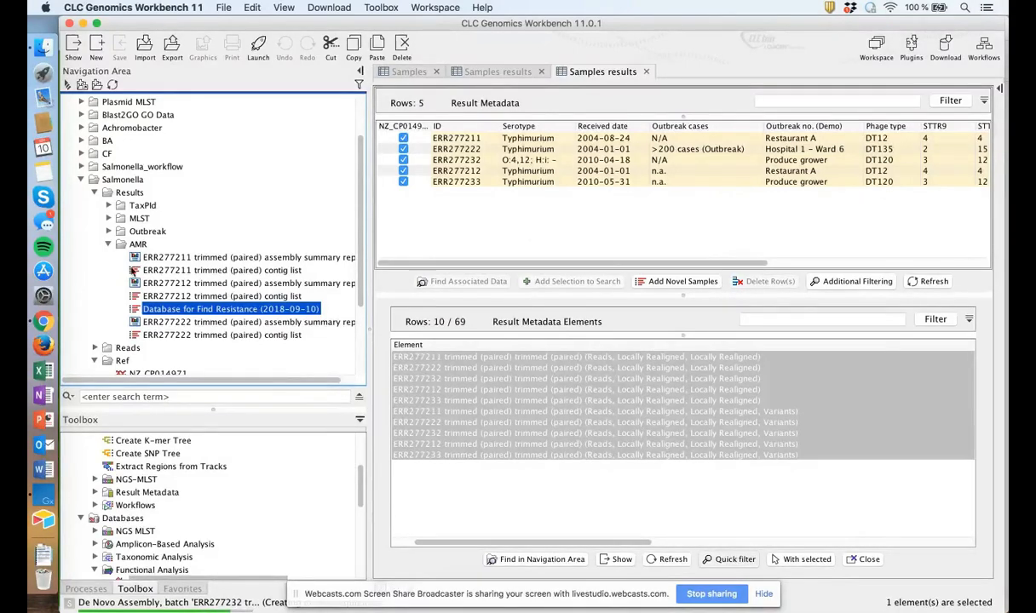
Step: Start Find Resistance on the ERR277211 trimmed (paired) contig list, removing the preselected resistance database from the input elements
scroll(230, 443, "up", 5)
scroll(239, 458, "down", 5)
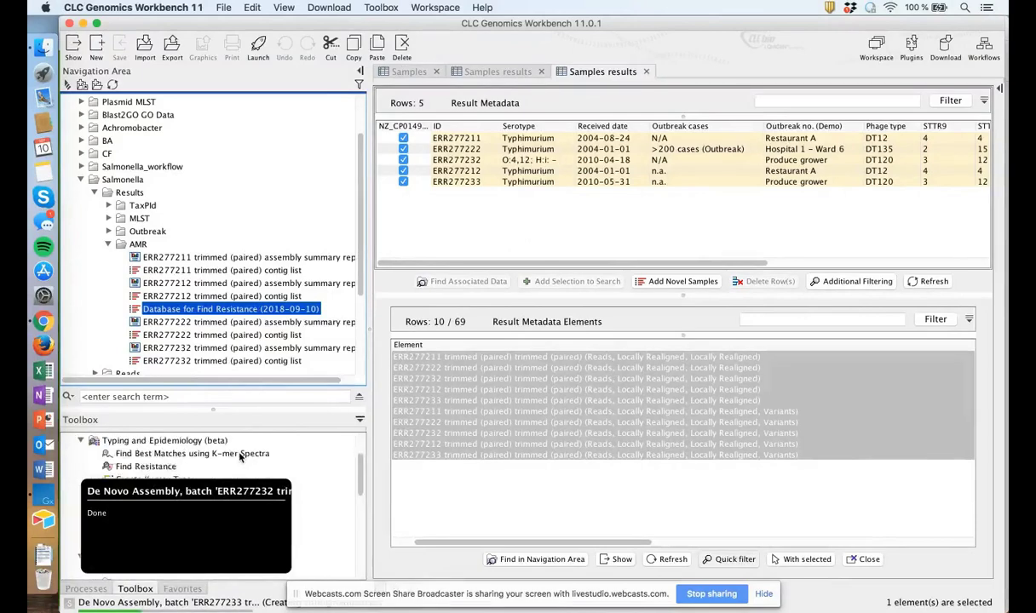
scroll(325, 491, "down", 1)
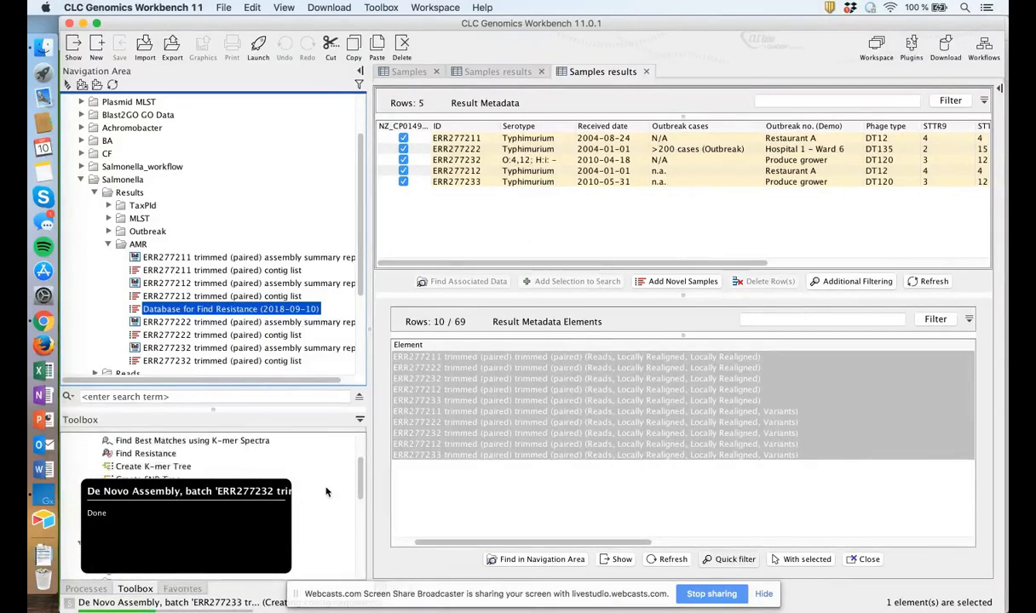
scroll(326, 491, "up", 1)
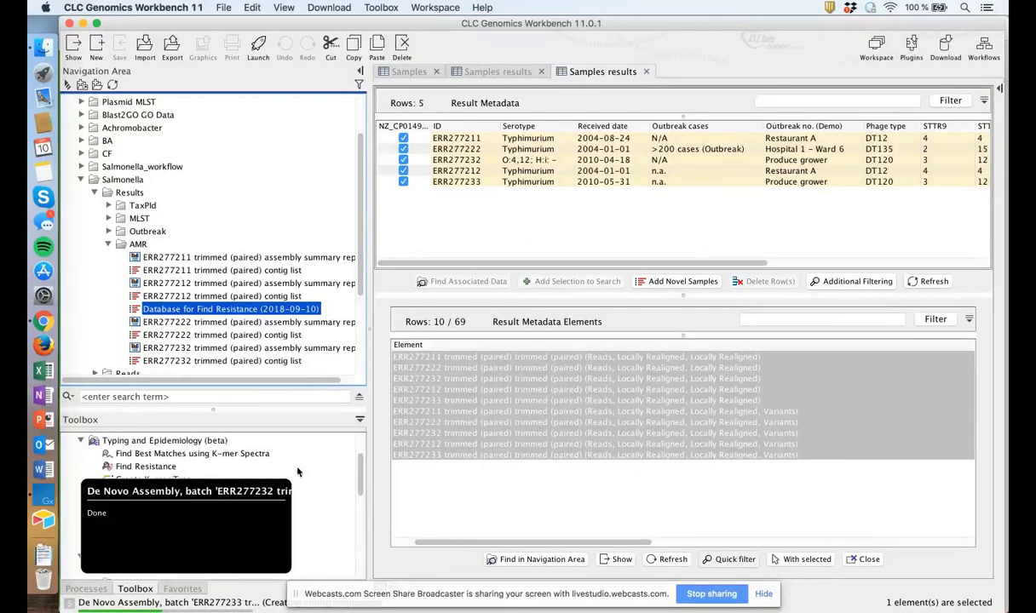
left_click(108, 466)
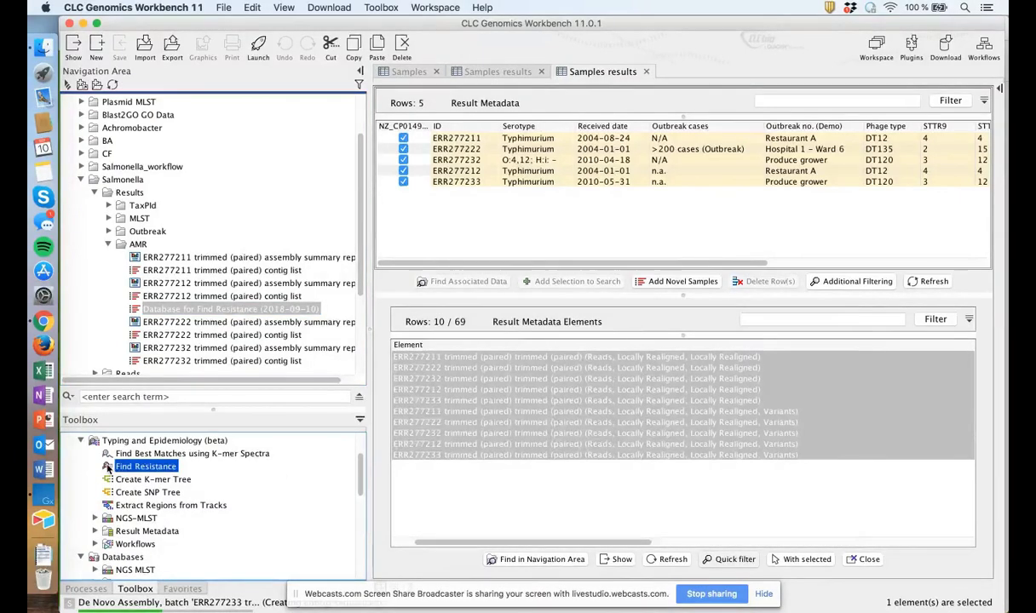
double_click(108, 467)
left_click(646, 499)
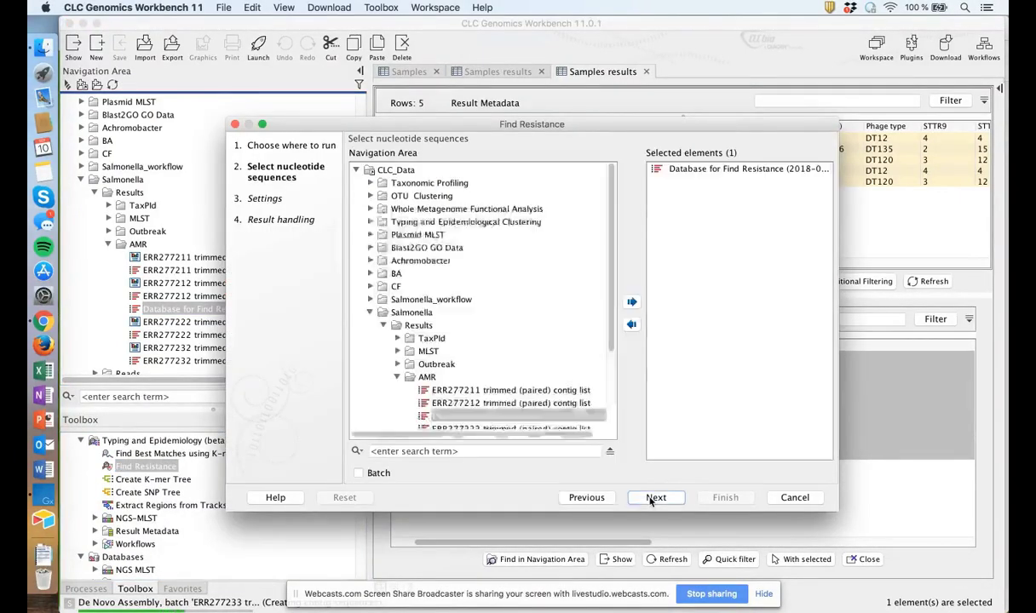
left_click(720, 170)
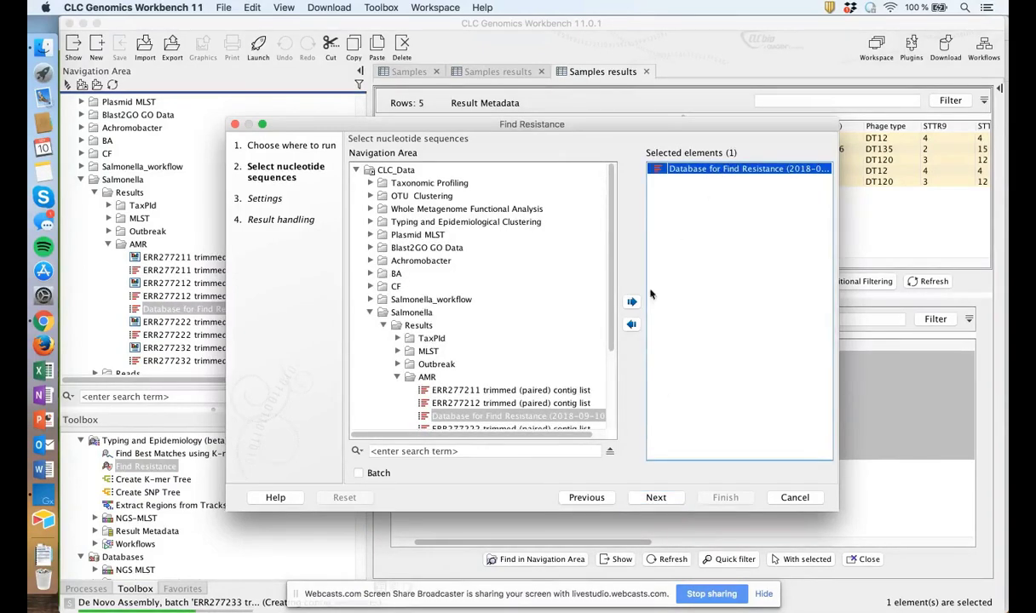
left_click(631, 324)
scroll(481, 358, "down", 3)
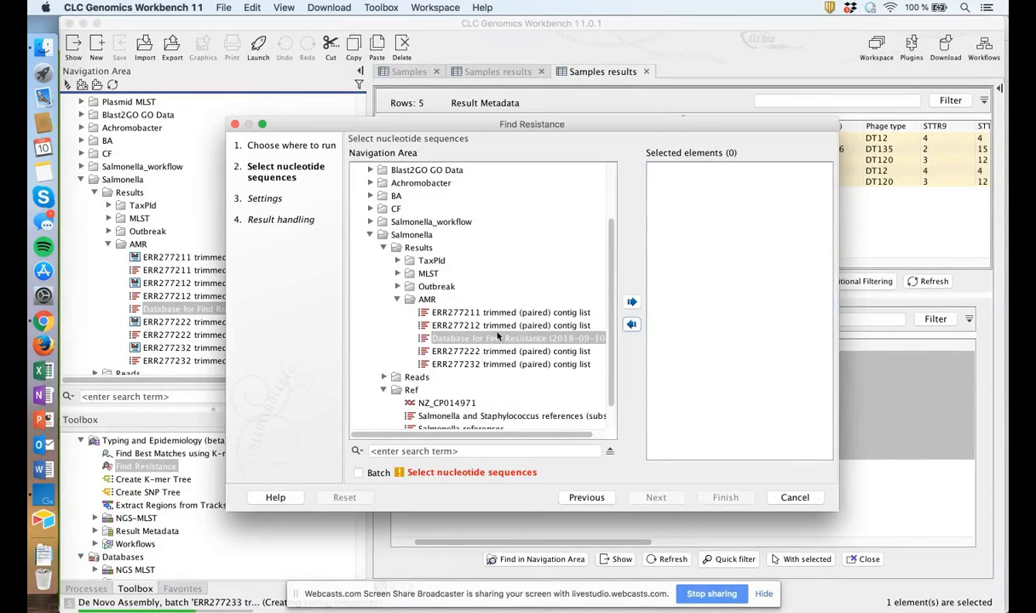
left_click(507, 313)
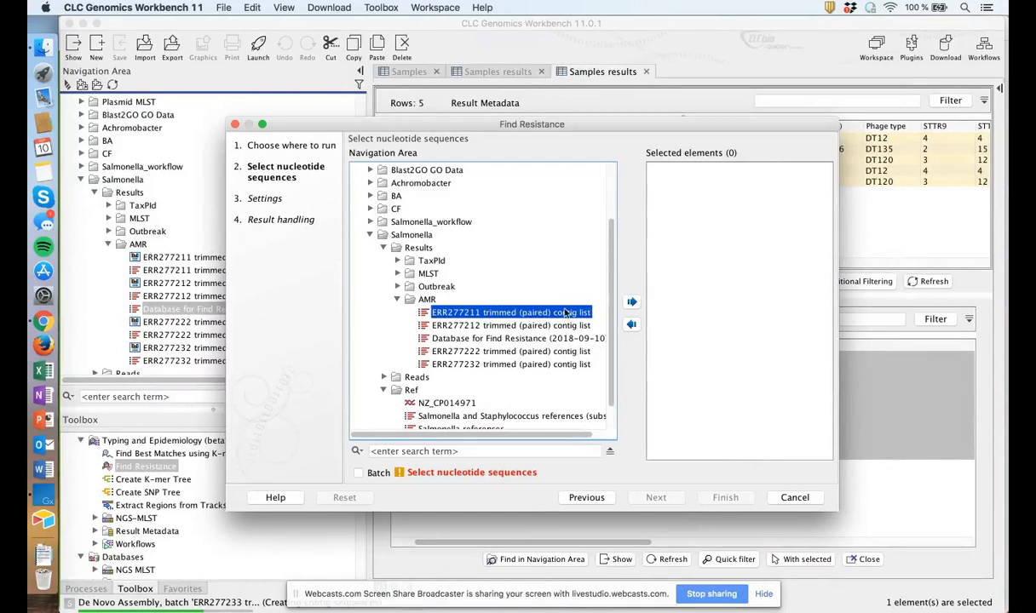
left_click(631, 303)
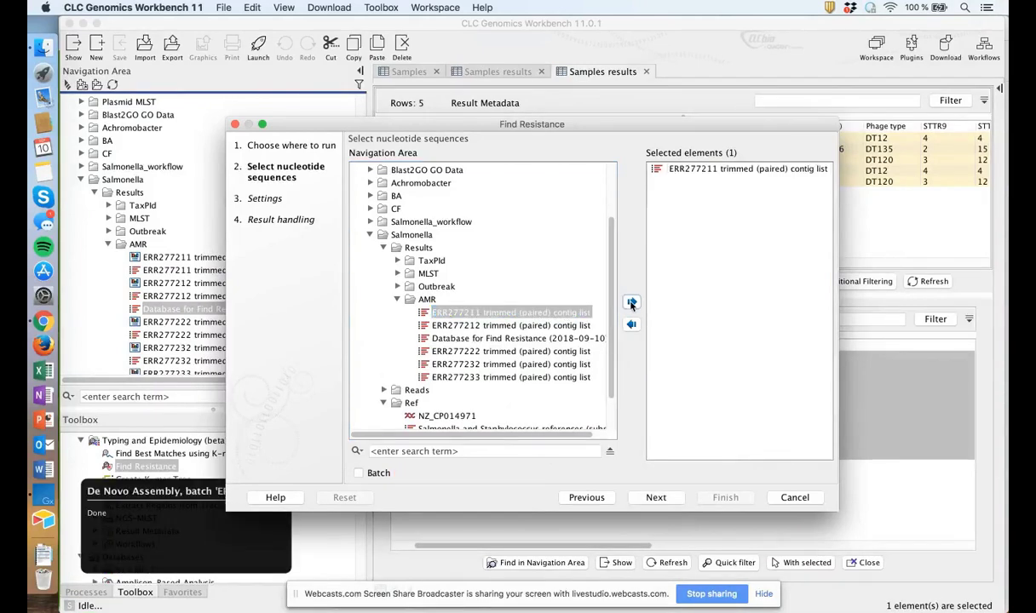
Step: Set Database for Find Resistance (2018-09-10) from the AMR folder as the DB for the resistance search
left_click(655, 498)
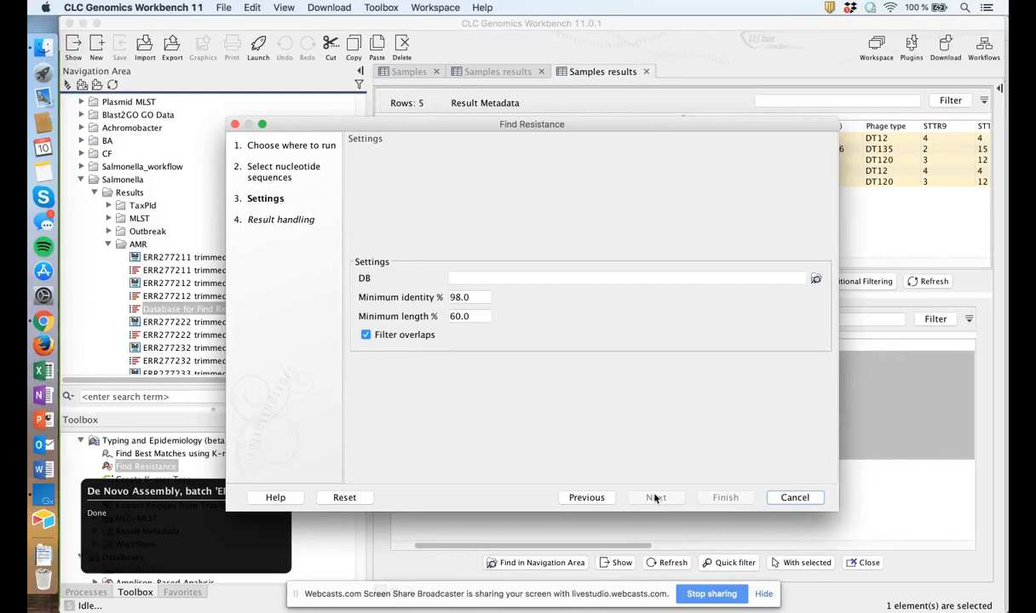
left_click(815, 278)
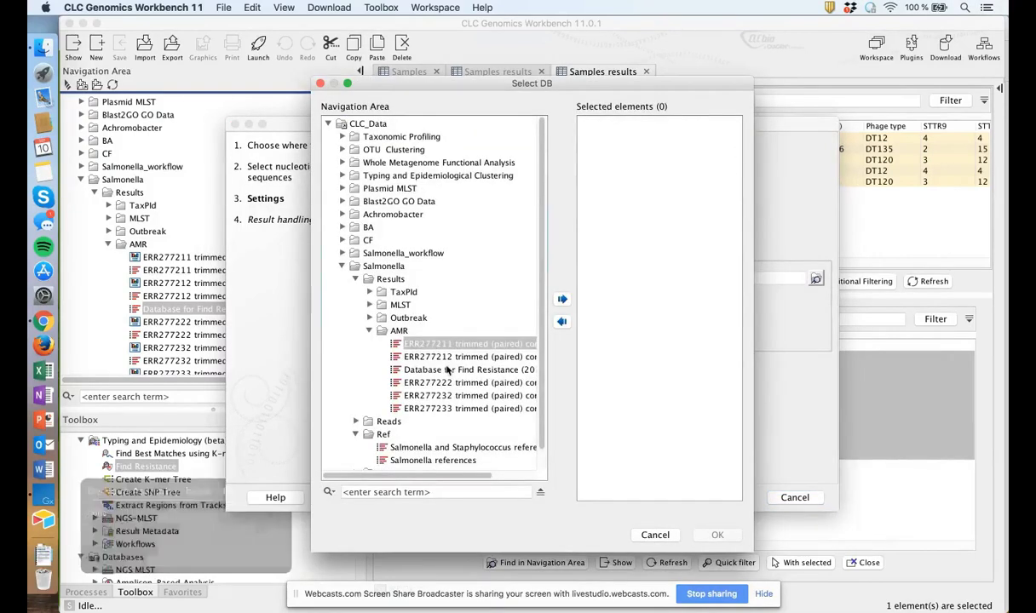
left_click(428, 369)
left_click(561, 300)
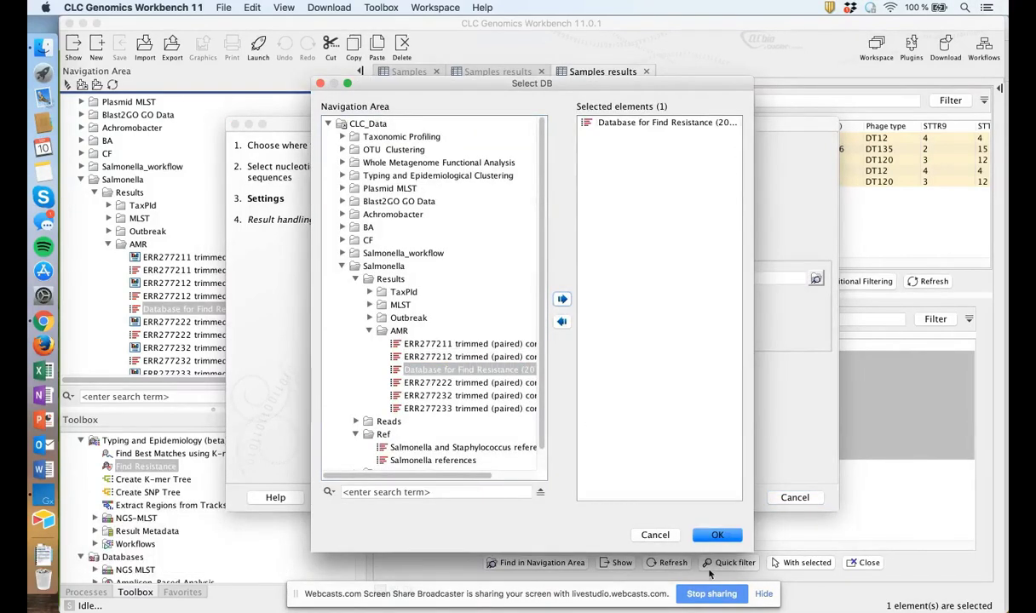
left_click(717, 534)
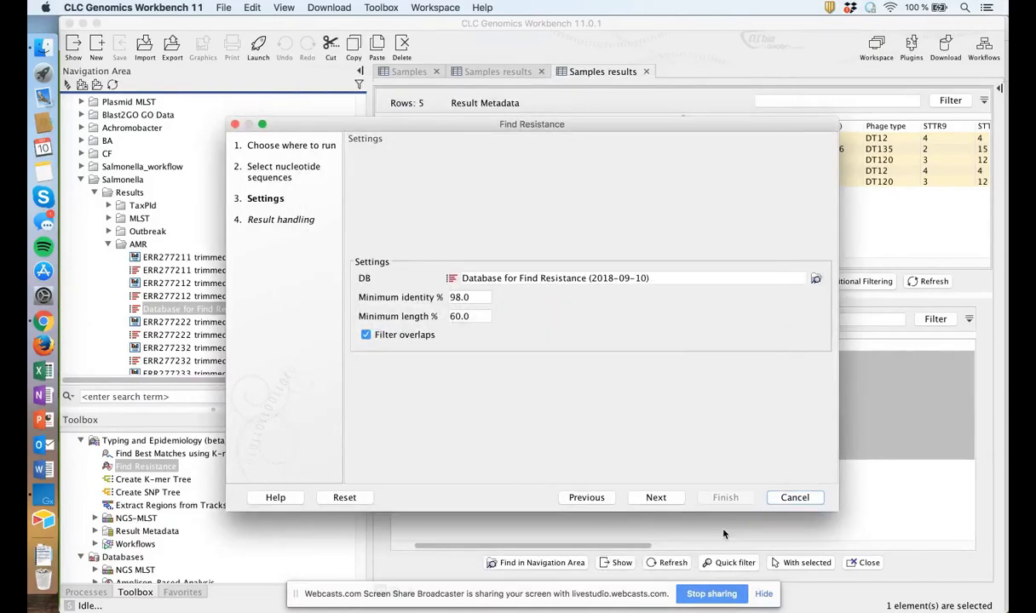
Step: Keep the result handling on Save, choose the Salmonella AMR folder as the save location, and run Find Resistance
left_click(662, 497)
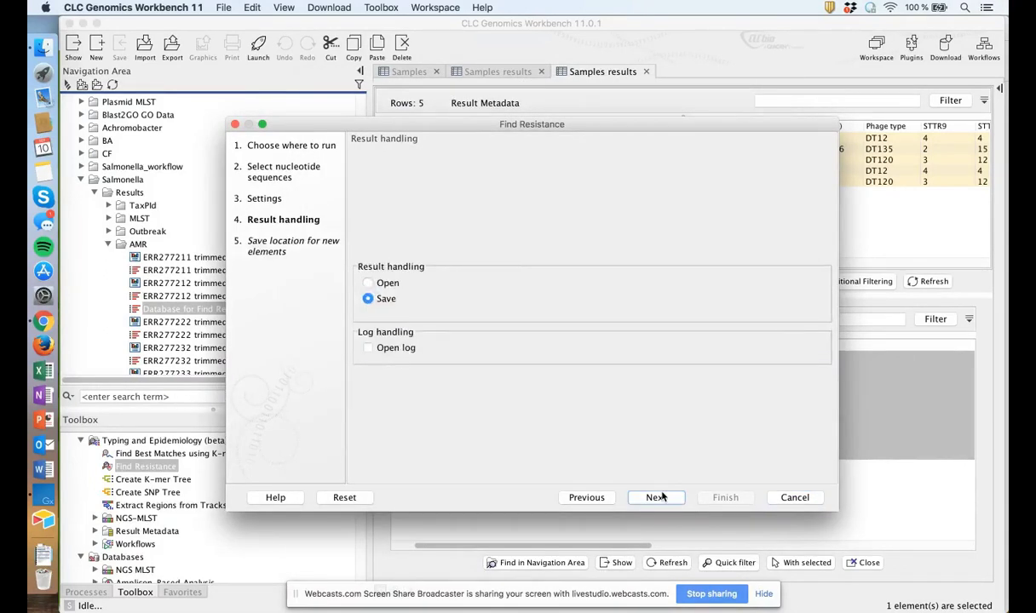
left_click(662, 496)
left_click(415, 392)
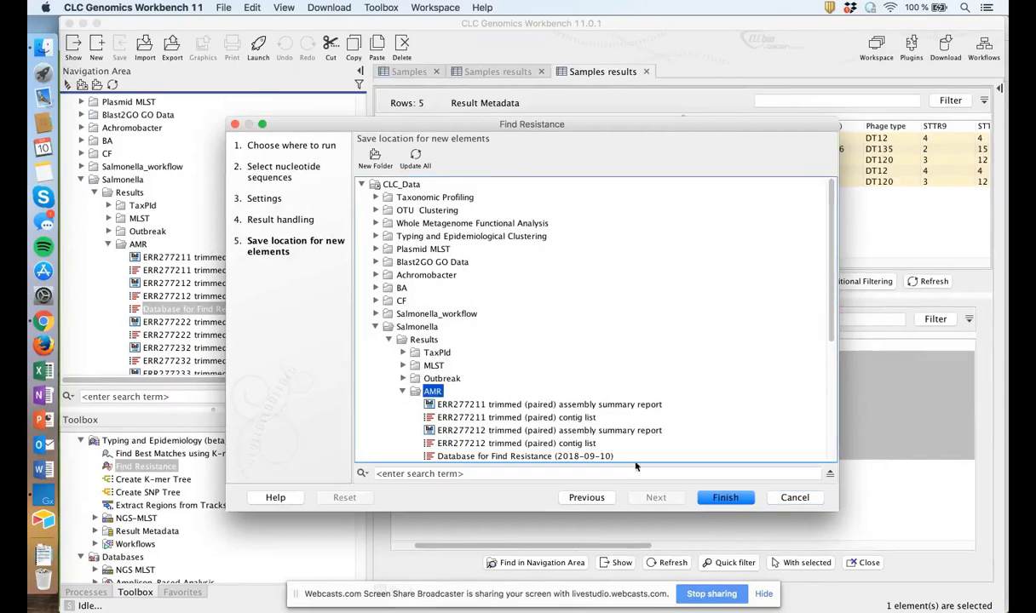
left_click(722, 497)
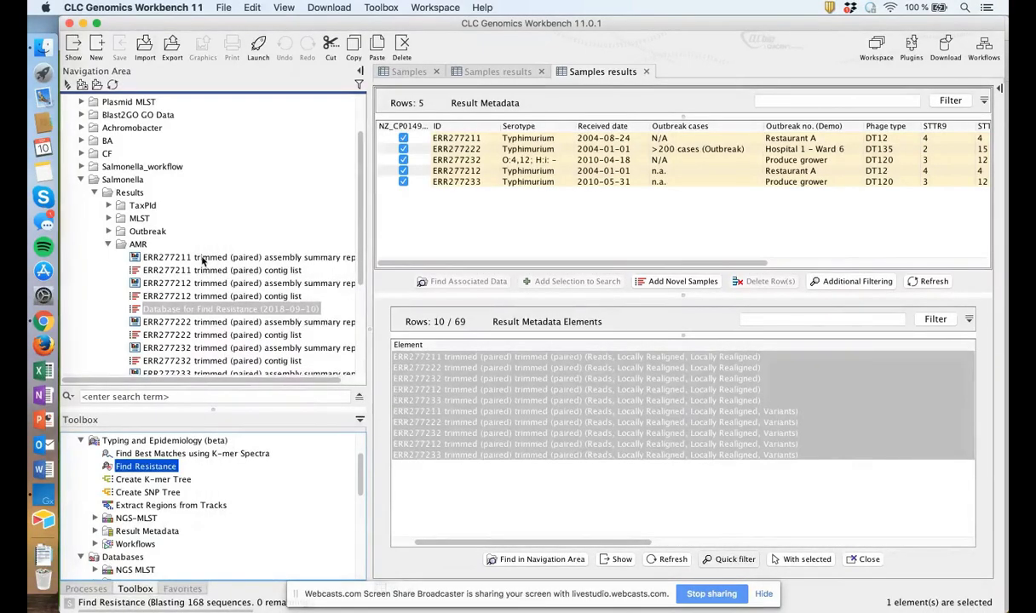
Step: Open the ERR277211 contig list resistance table and enlarge its view by narrowing the Navigation Area and hiding the Table Settings
scroll(203, 261, "down", 5)
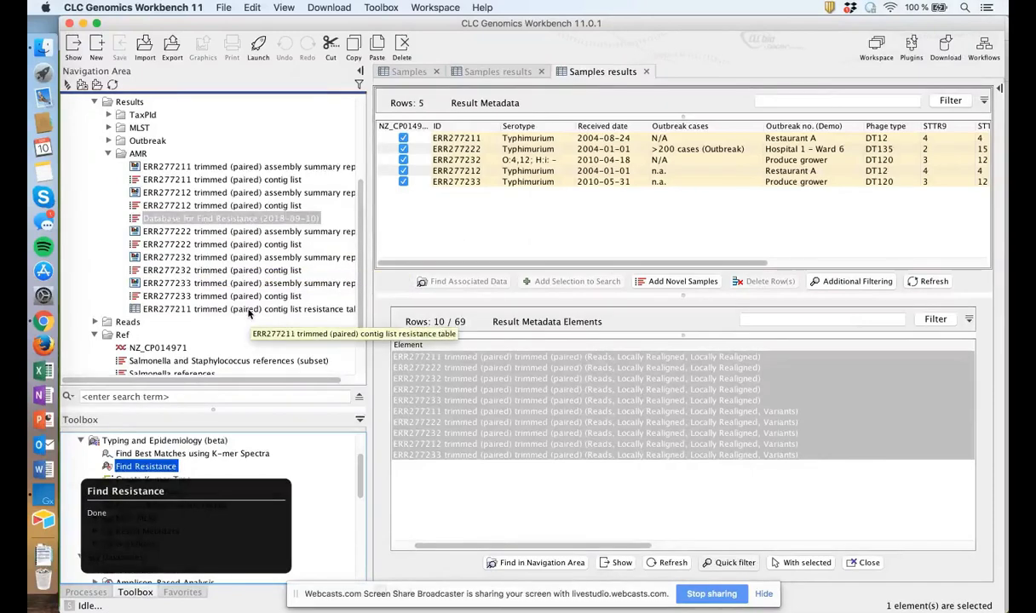
left_click(248, 312)
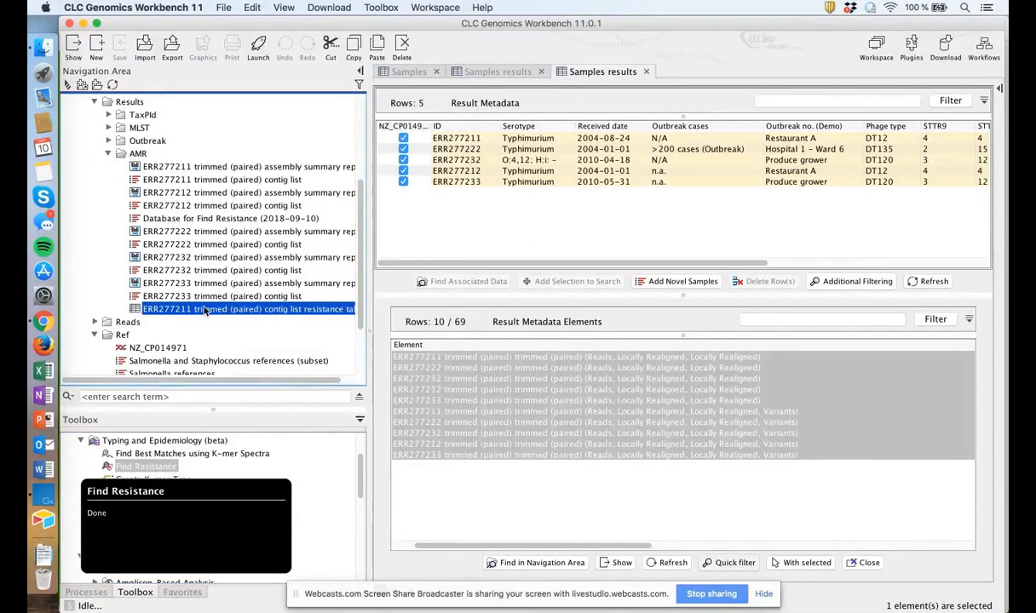
scroll(197, 311, "down", 1)
scroll(197, 312, "right", 1)
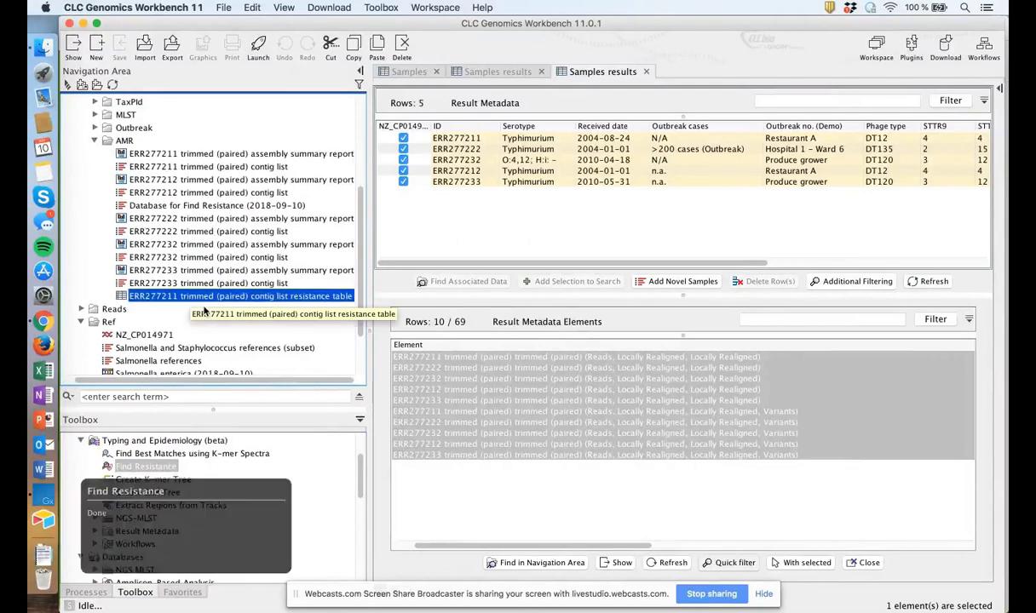
double_click(121, 297)
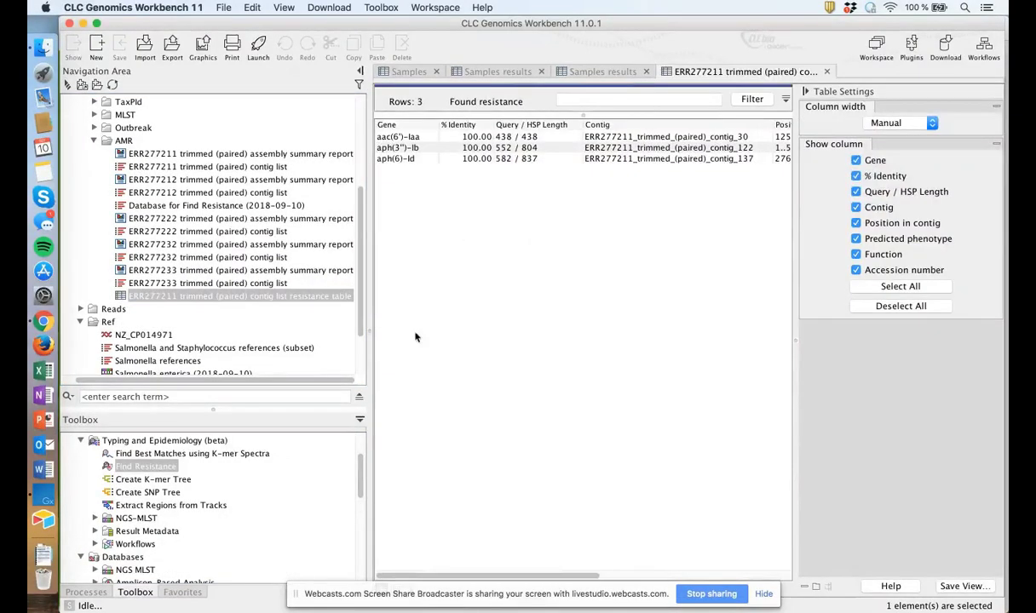
left_click_drag(370, 331, 183, 340)
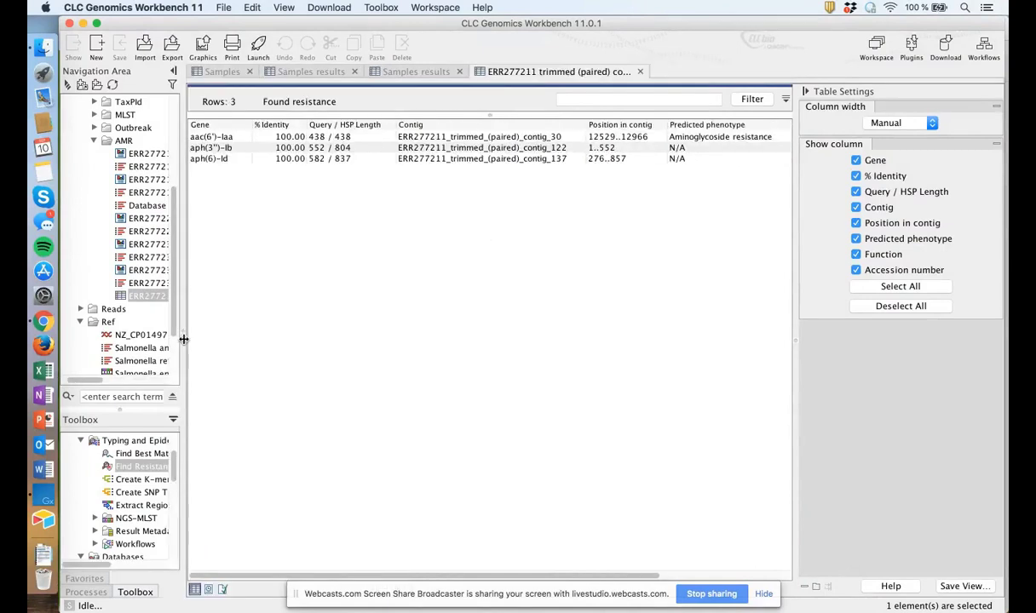
left_click(804, 91)
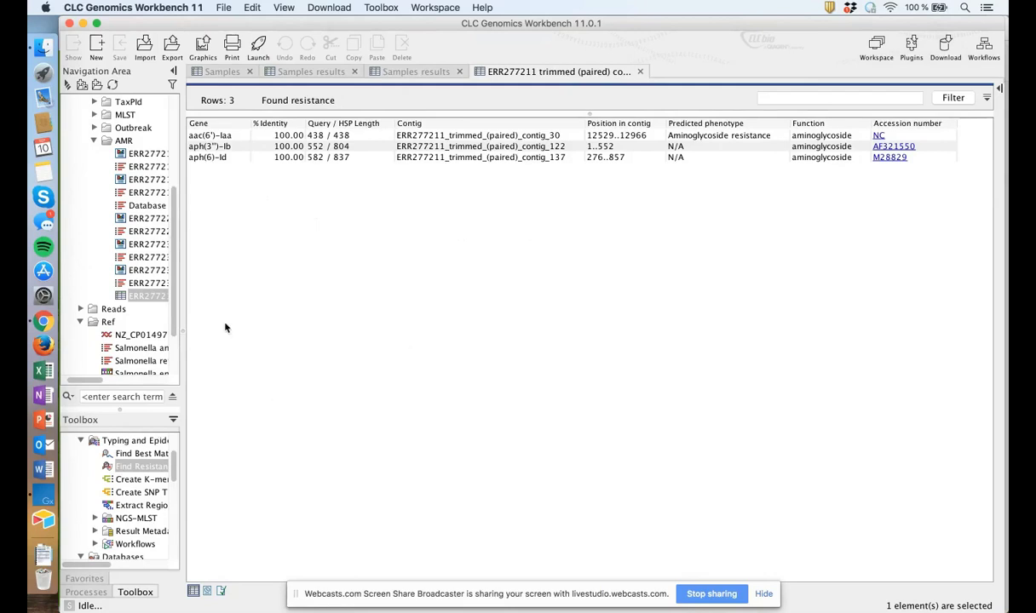
left_click(46, 320)
left_click(540, 231)
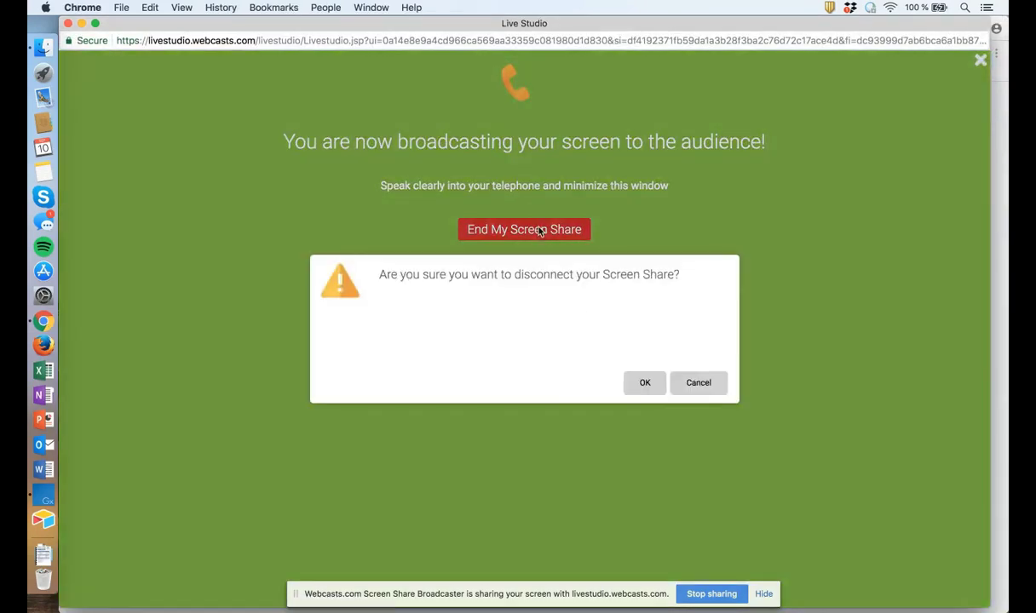
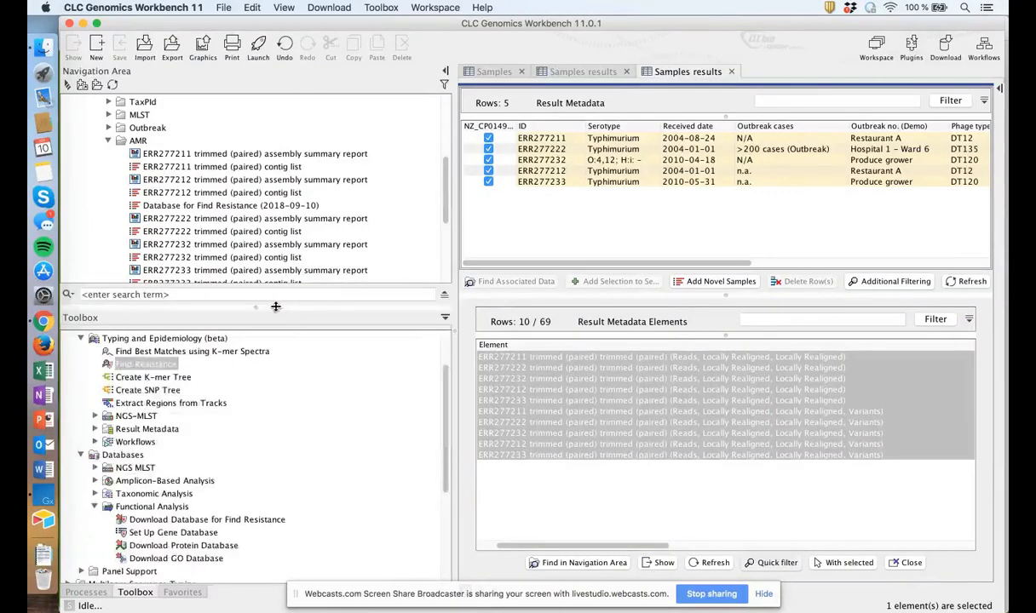
Step: Collapse Functional Analysis and Databases in the Toolbox, and expand Workflows under Typing and Epidemiology (beta)
left_click(97, 507)
left_click(96, 507)
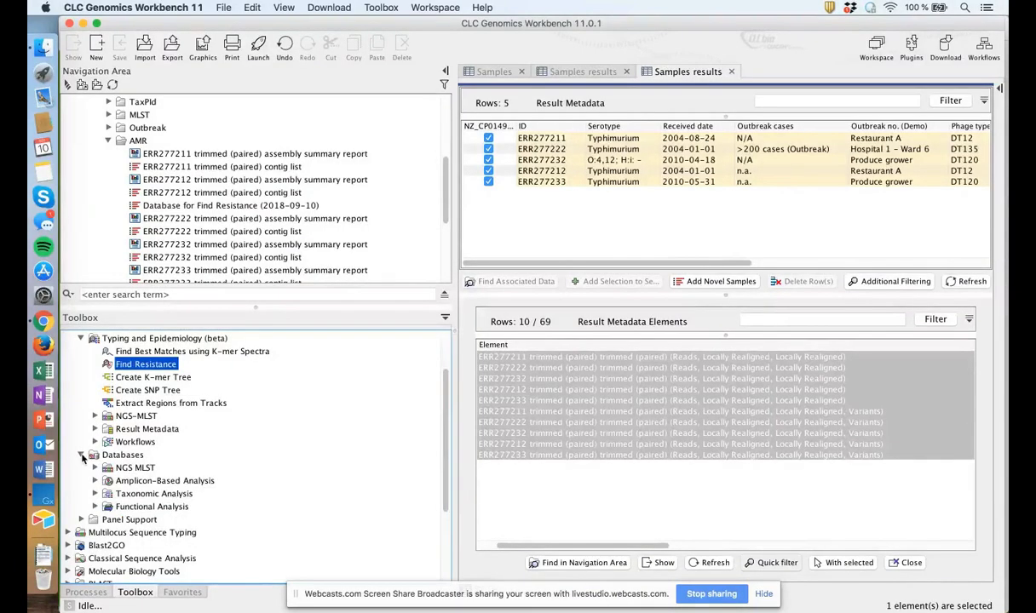
left_click(81, 454)
left_click(94, 442)
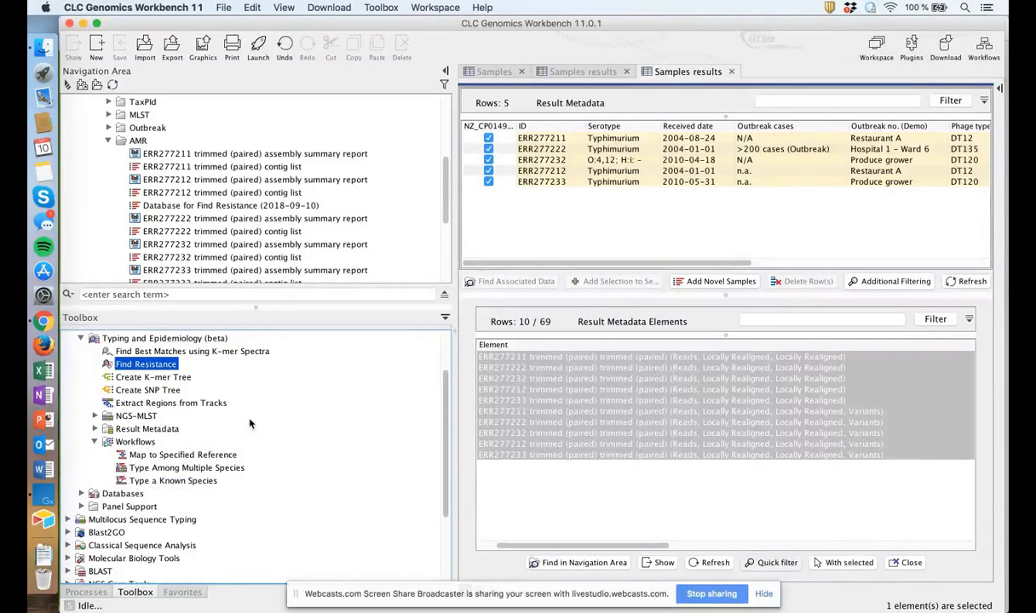
Step: Open the Type Among Multiple Species wizard to review its steps, advance to Select Sample Reads, and cancel it
double_click(120, 469)
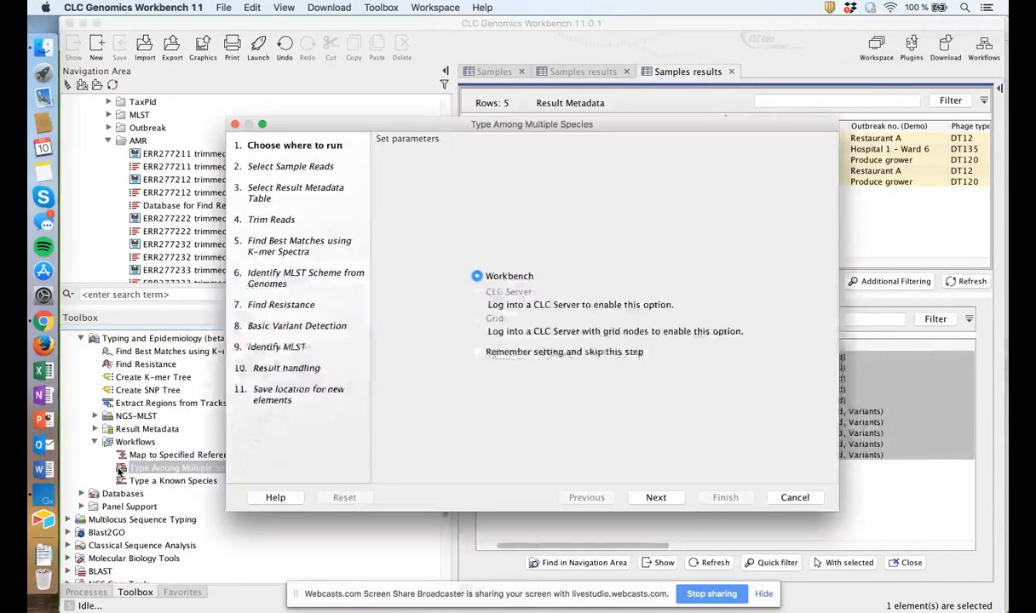
left_click(657, 497)
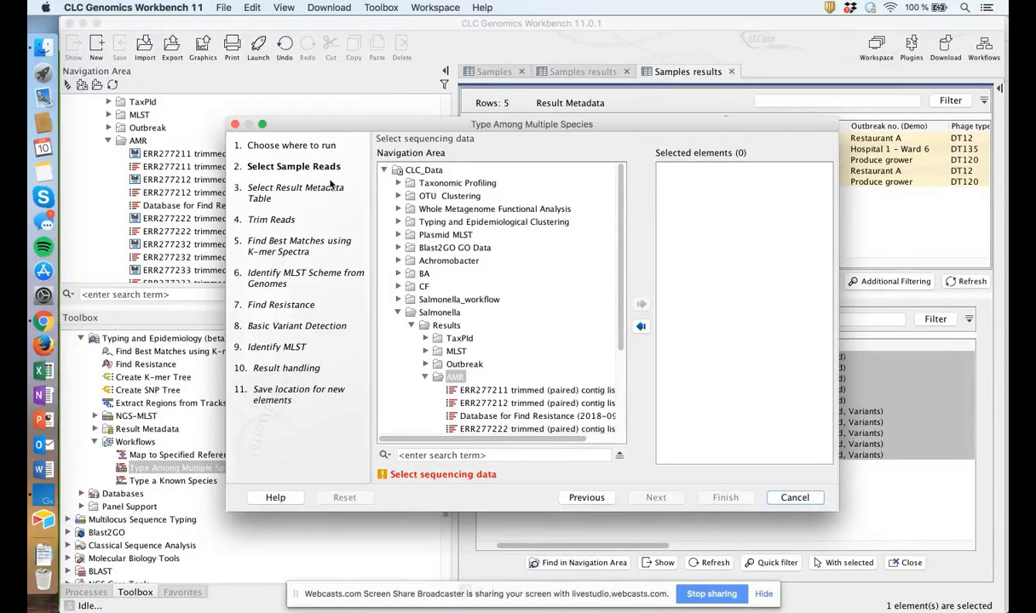
left_click(793, 498)
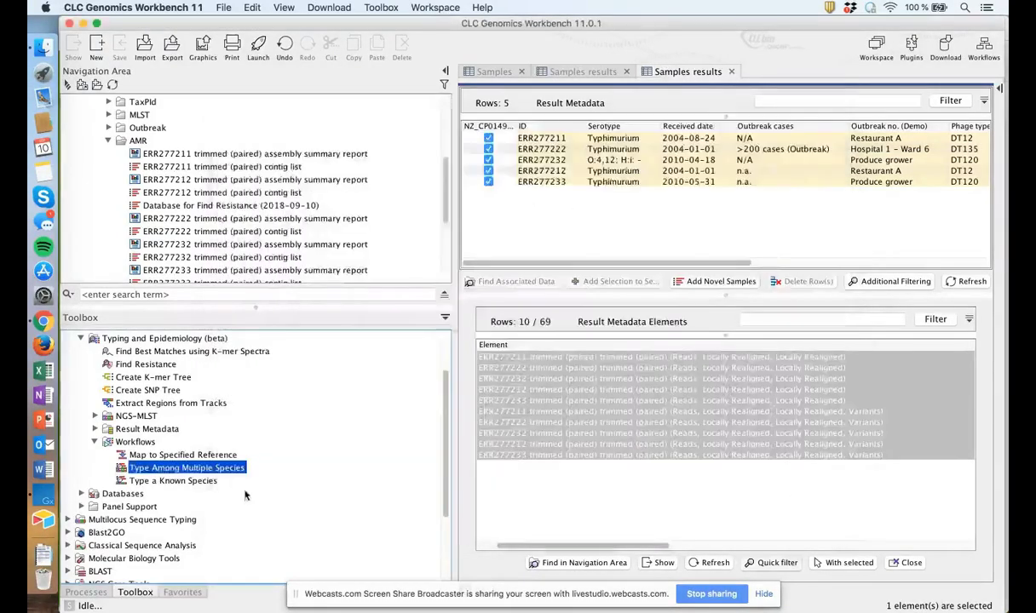
Step: Open an editable copy of the Type Among Multiple Species workflow and narrow the Navigation Area to enlarge the editor
right_click(121, 470)
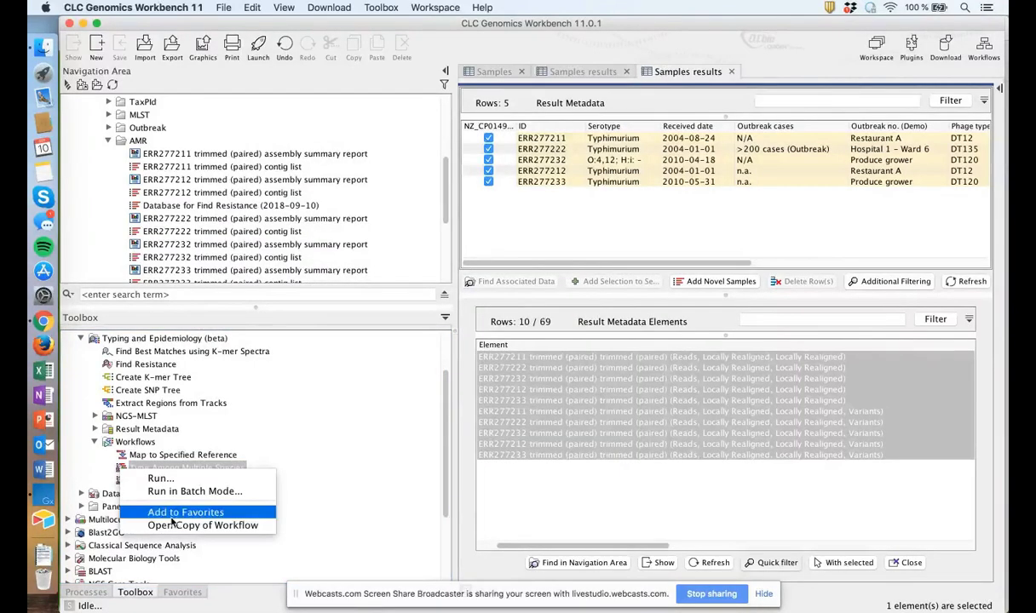
left_click(253, 527)
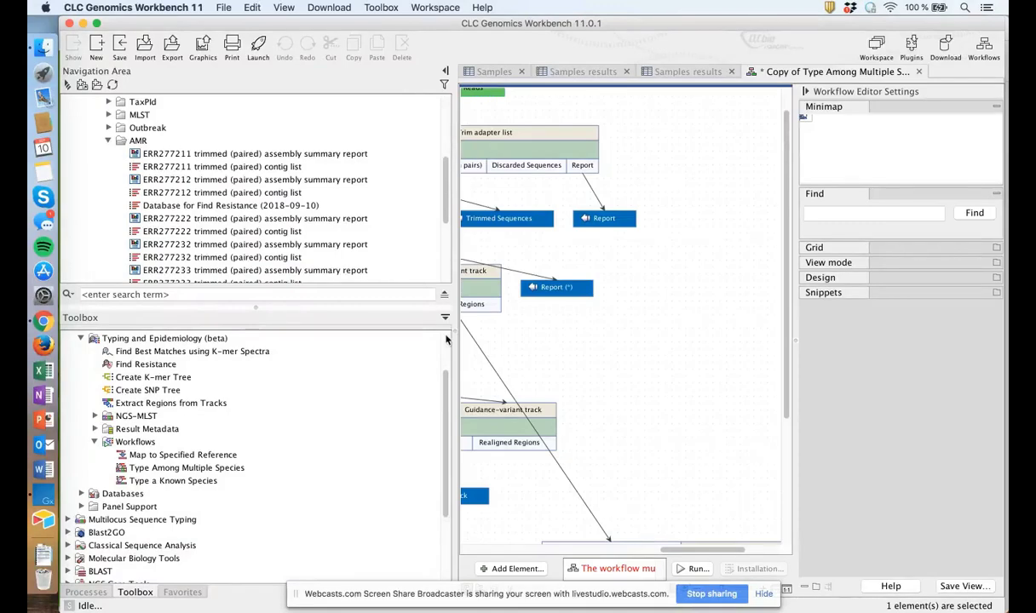
left_click_drag(455, 329, 181, 332)
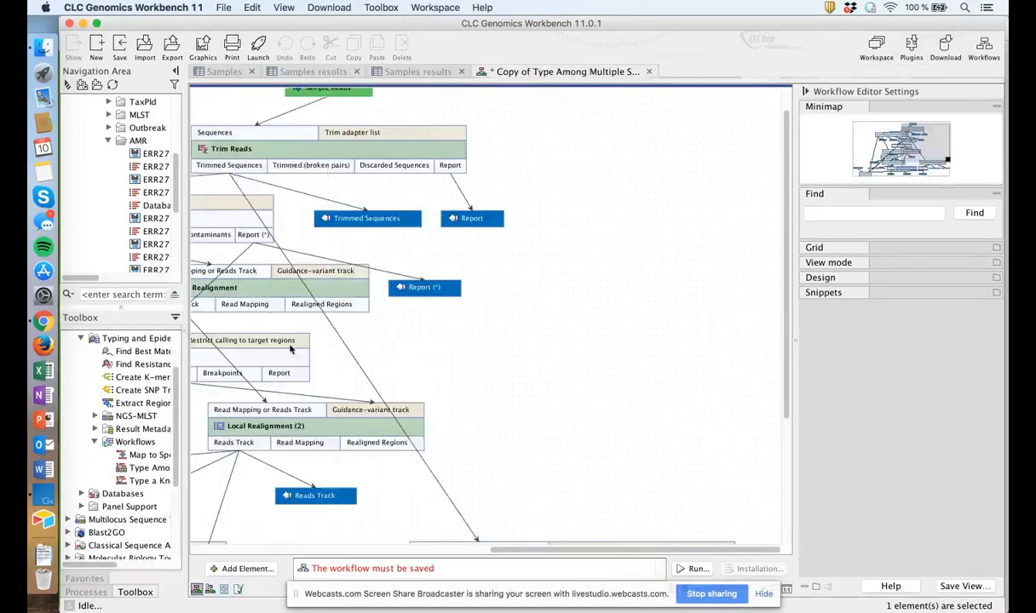
Step: Examine the copied workflow's diagram from Trim Reads through the MLST and variant detection elements to Add to Result Metadata Table
scroll(290, 349, "left", 5)
scroll(290, 350, "down", 2)
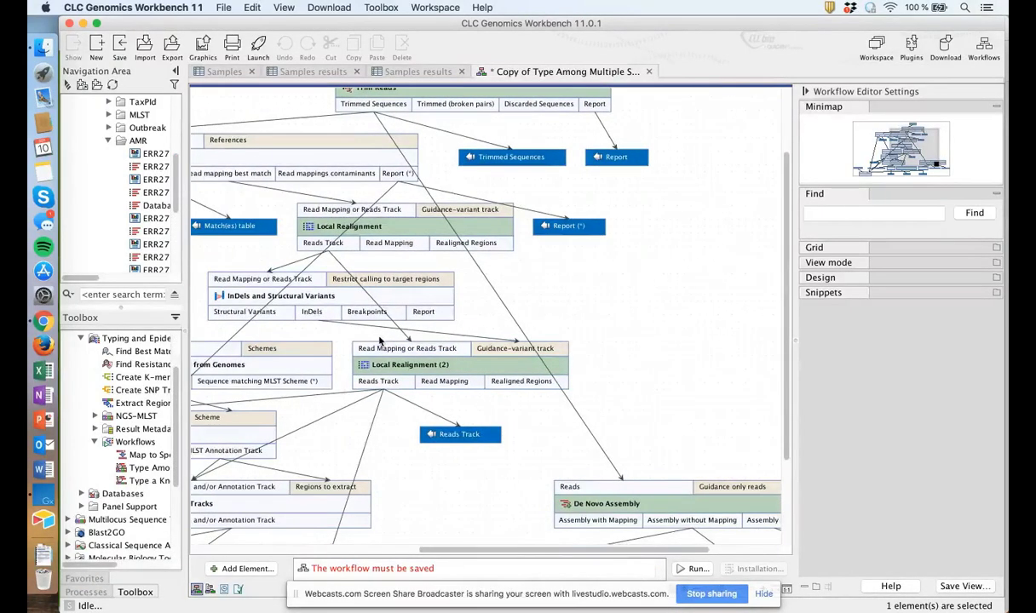
scroll(380, 341, "left", 12)
scroll(379, 341, "down", 1)
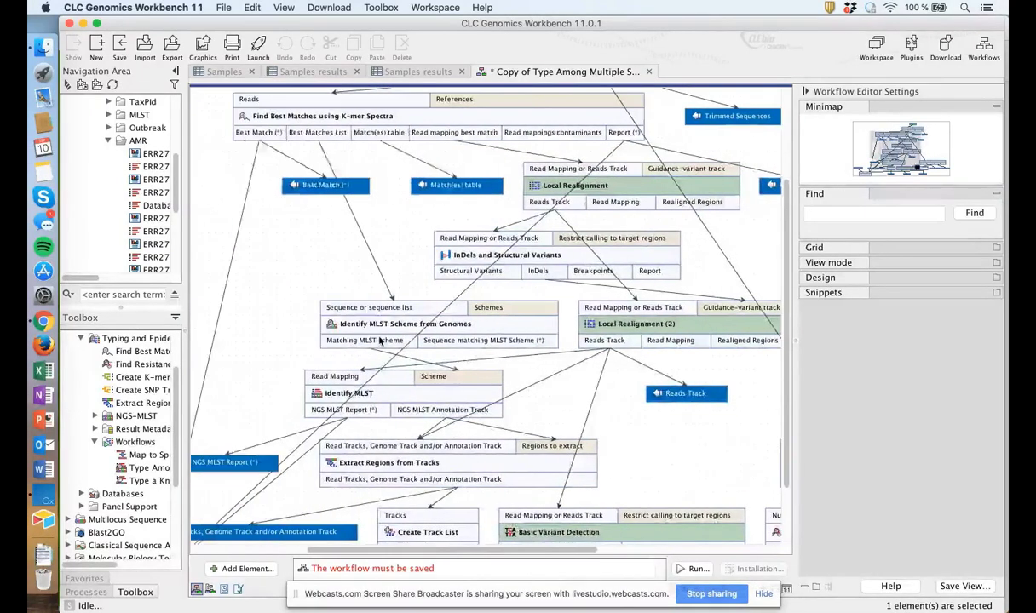
scroll(380, 340, "down", 2)
scroll(380, 341, "left", 1)
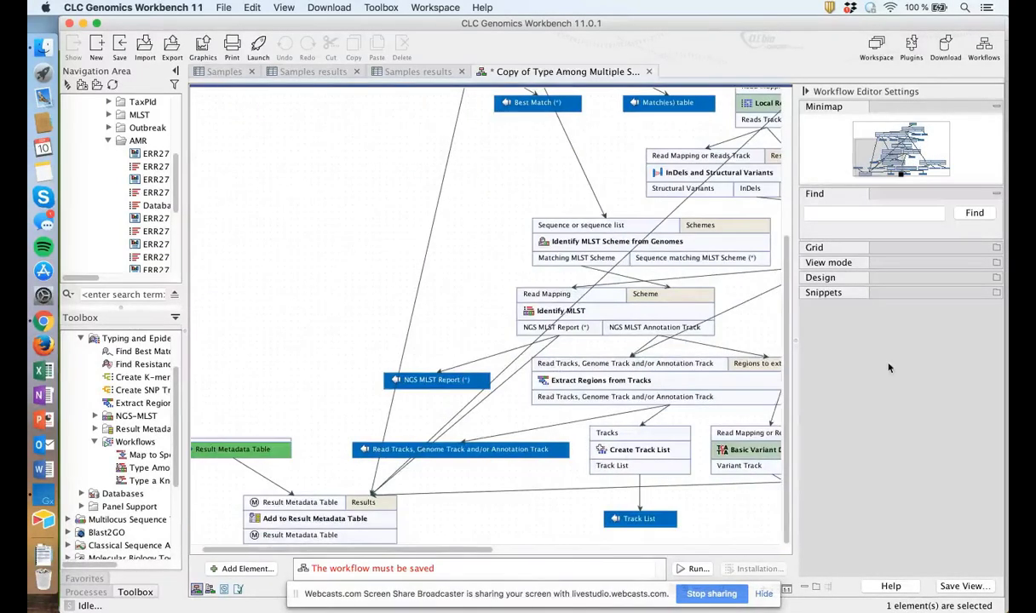
Step: Configure the Result Metadata Table workflow element to use Samples results from the Salmonella folder as its workflow input
scroll(234, 437, "left", 1)
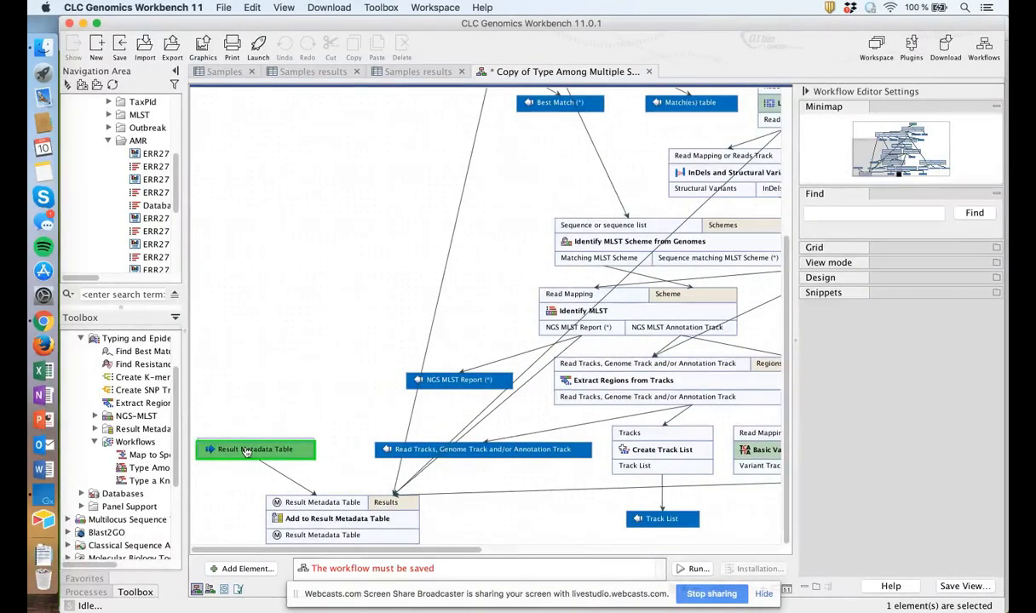
double_click(245, 449)
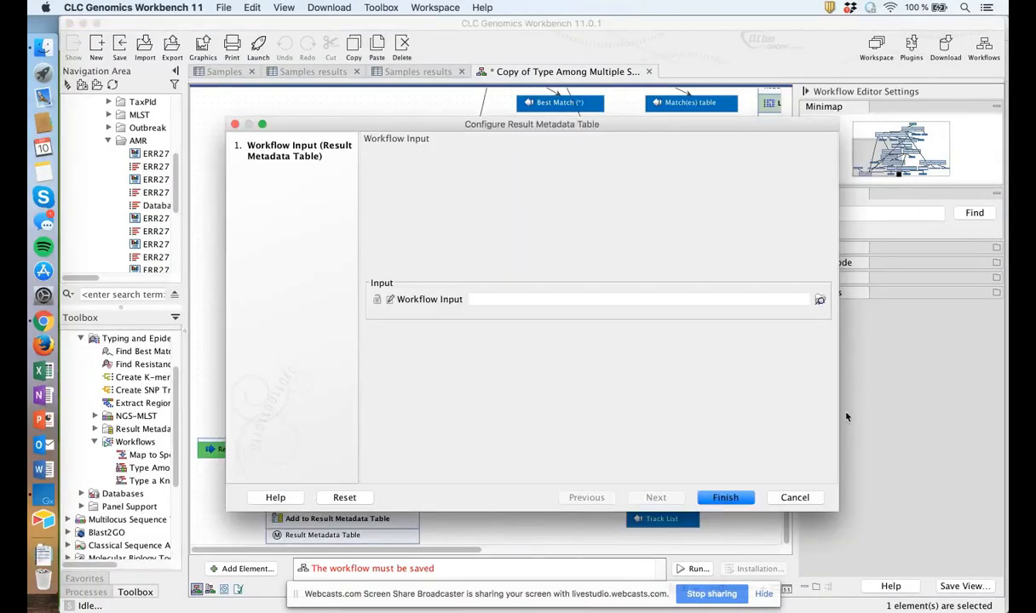
left_click(819, 299)
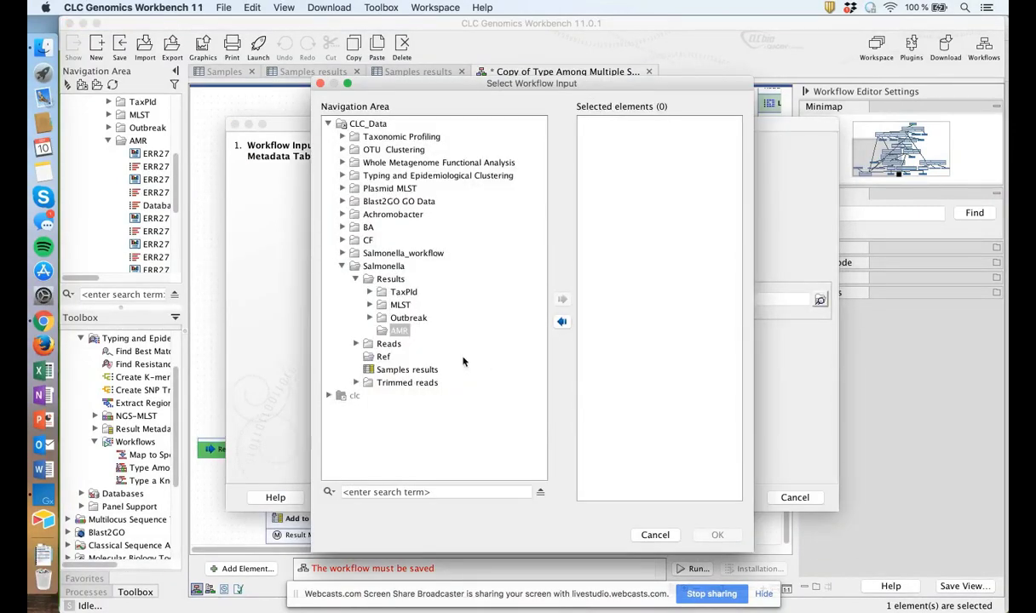
left_click(390, 382)
left_click(402, 370)
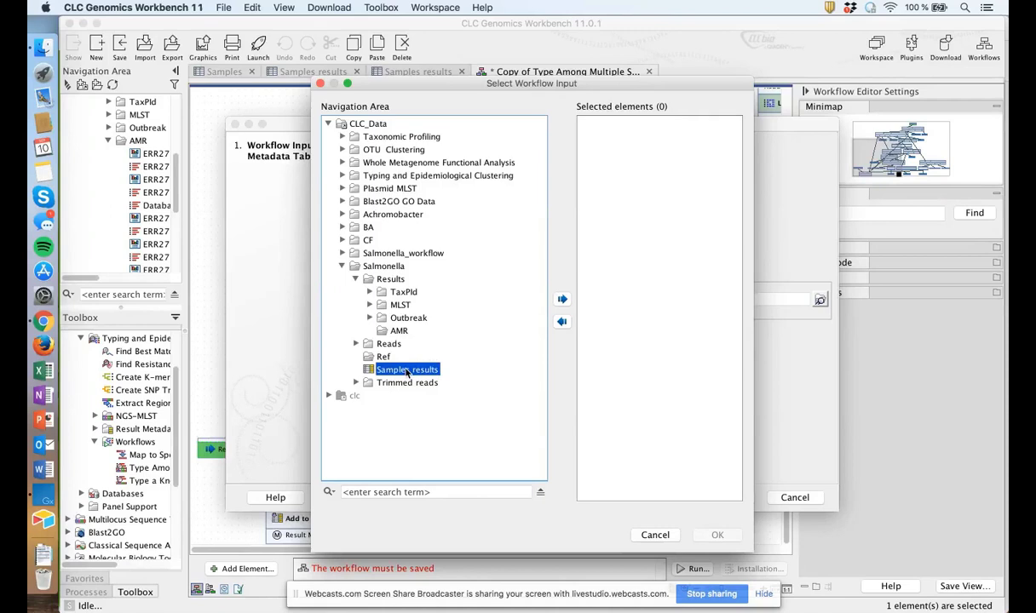
left_click(561, 301)
left_click(714, 535)
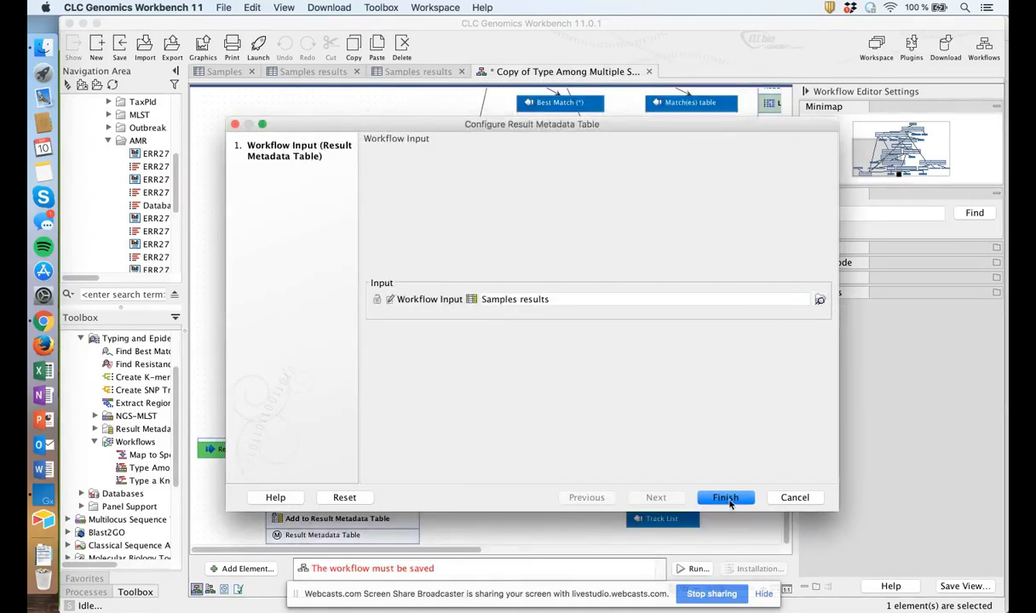
left_click(724, 498)
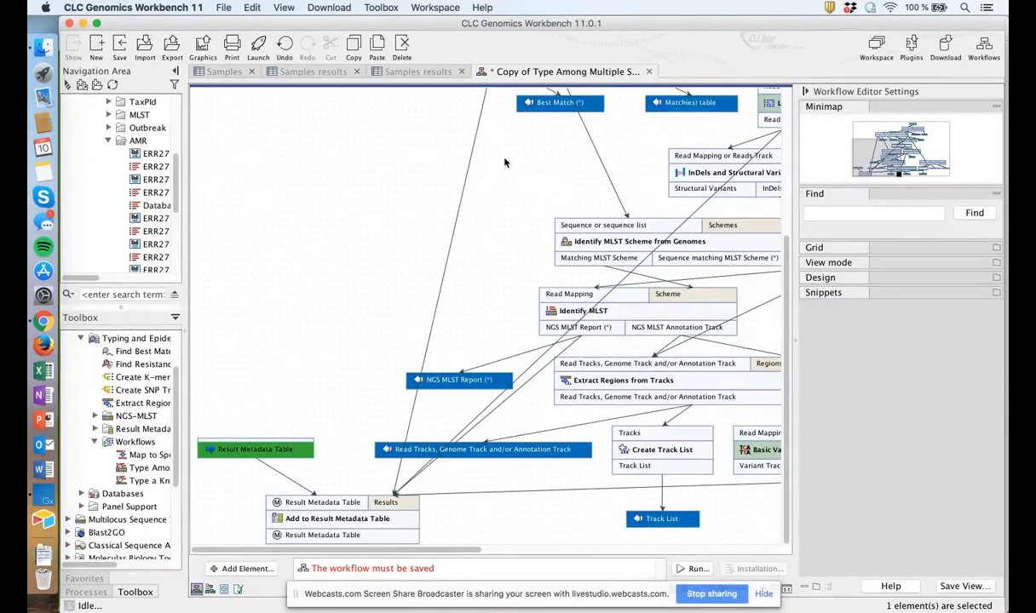
Step: Review the quality trimming settings of the Trim Reads element and accept them as they are
scroll(504, 163, "right", 5)
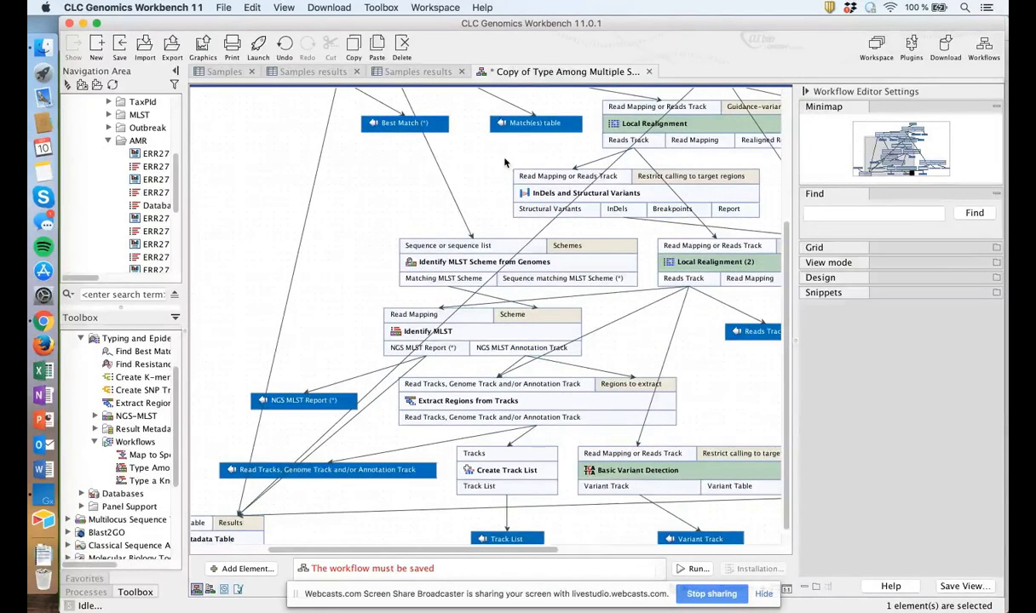
scroll(504, 163, "up", 5)
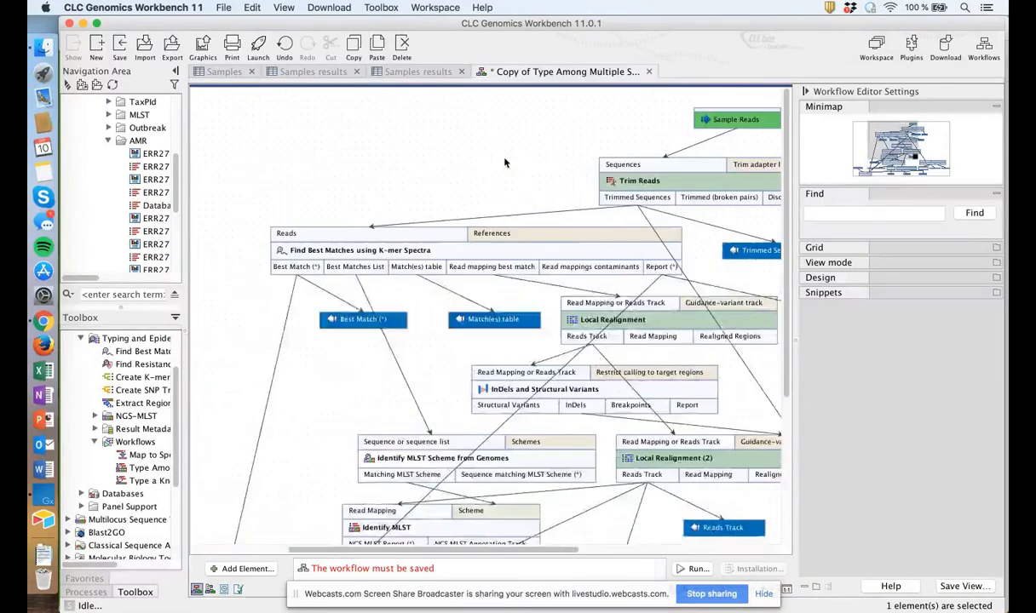
double_click(658, 190)
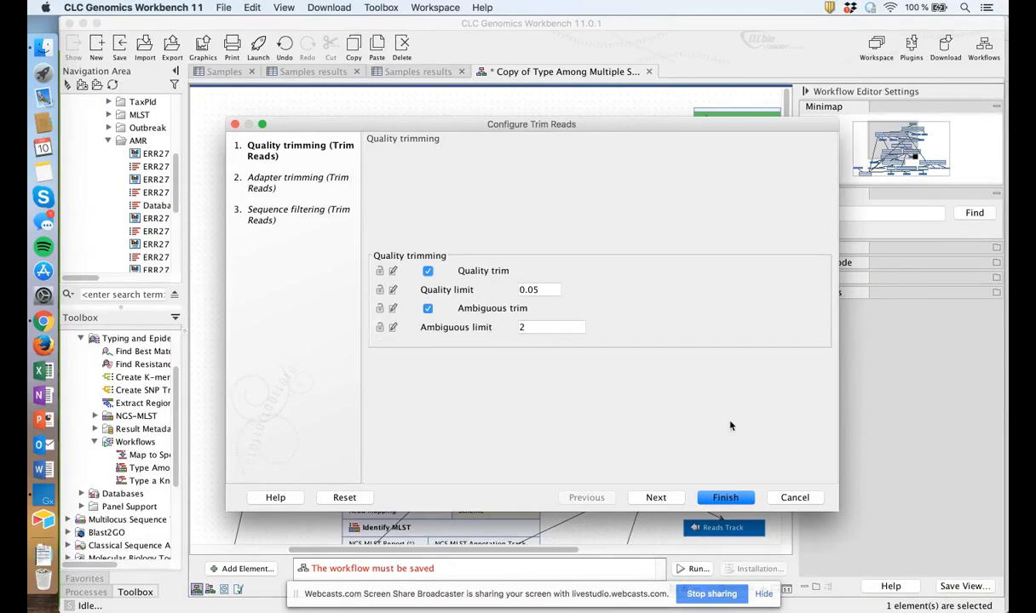
left_click(725, 498)
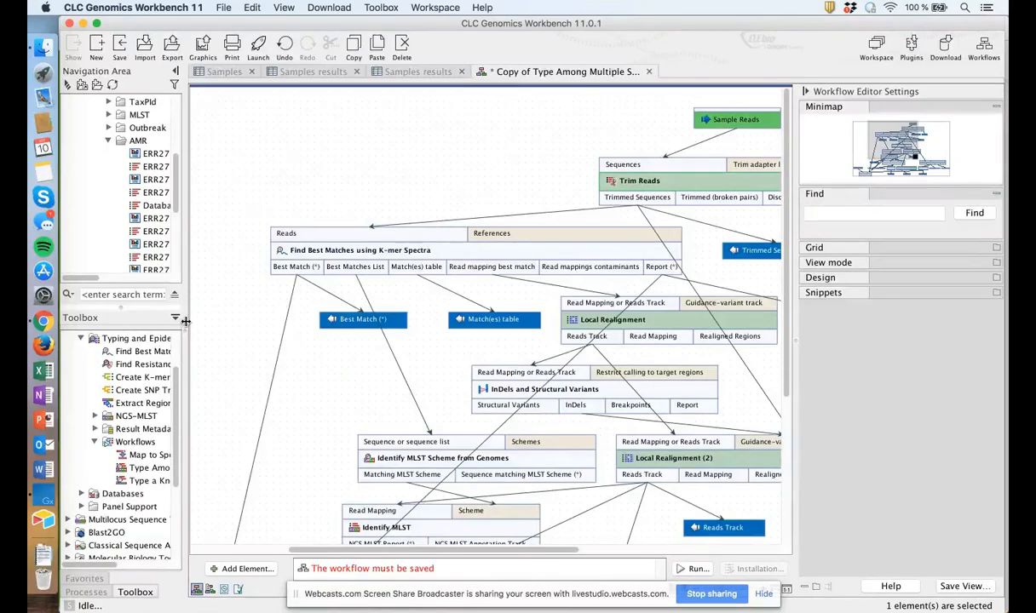
Step: Widen the Navigation Area and save the workflow as Copy of Type Among Multiple Species in the Ref folder
left_click_drag(184, 337, 381, 361)
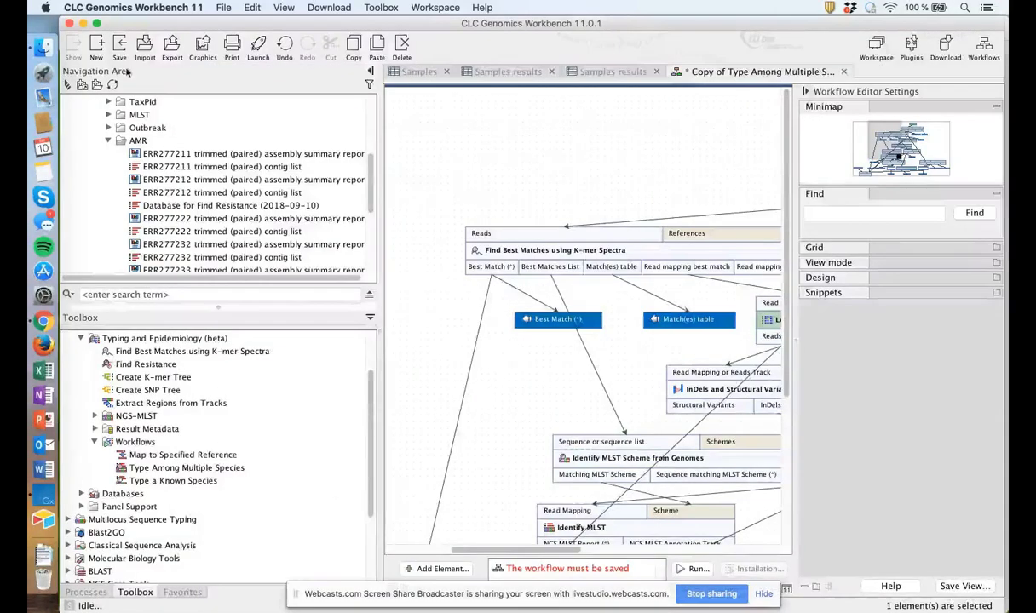
left_click(119, 44)
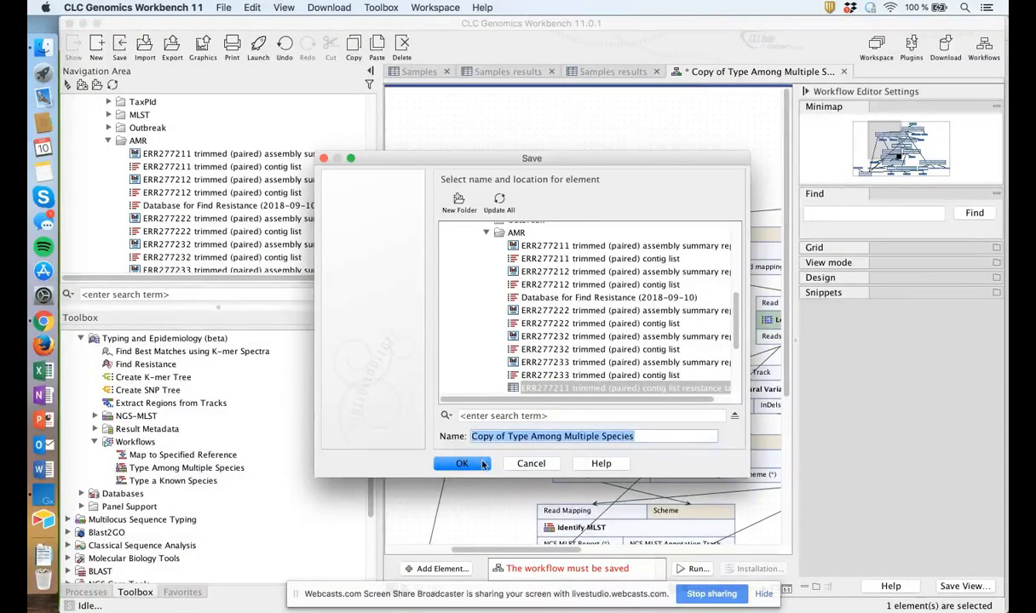
left_click(486, 233)
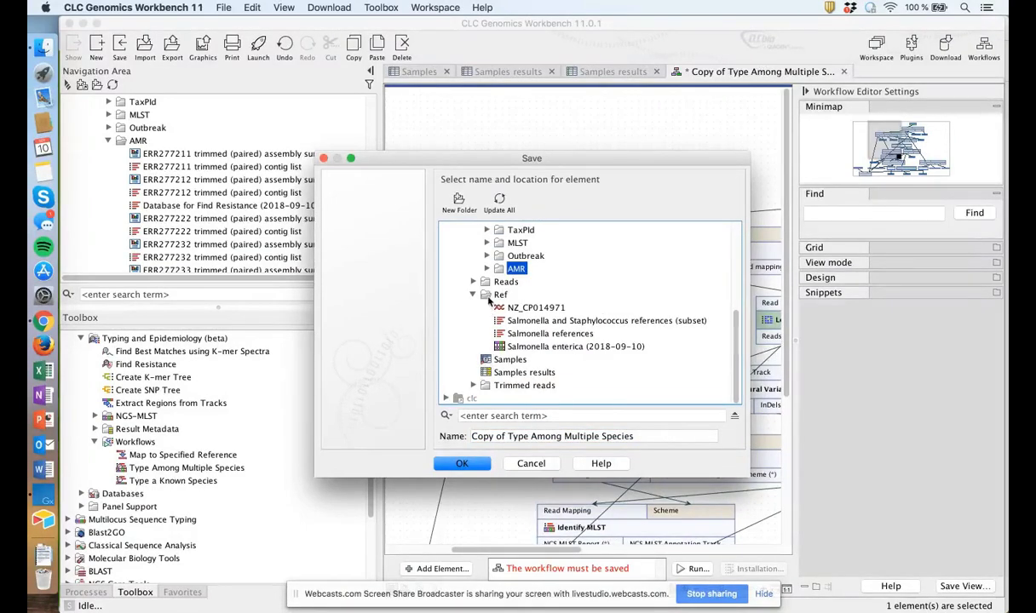
left_click(490, 295)
left_click(462, 463)
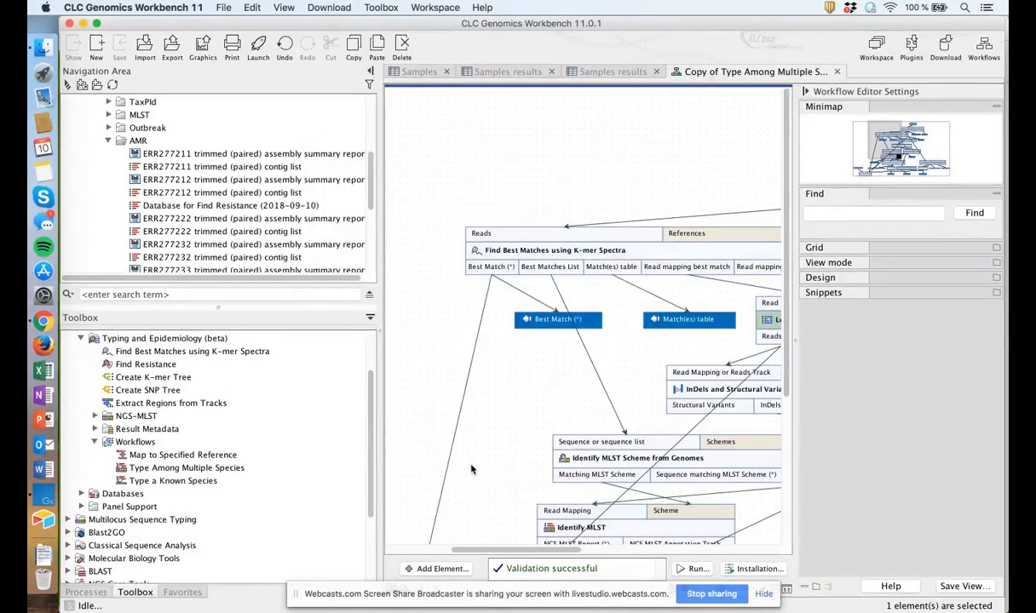
Step: Return to the Samples results table with the SNP tree data and clear its quick filter
left_click(603, 73)
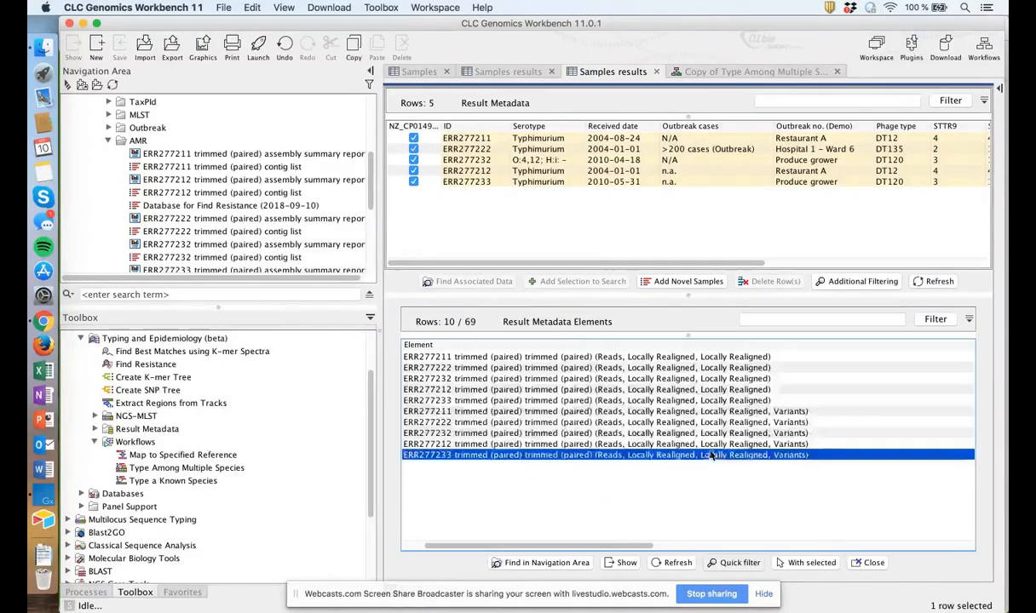
left_click(734, 563)
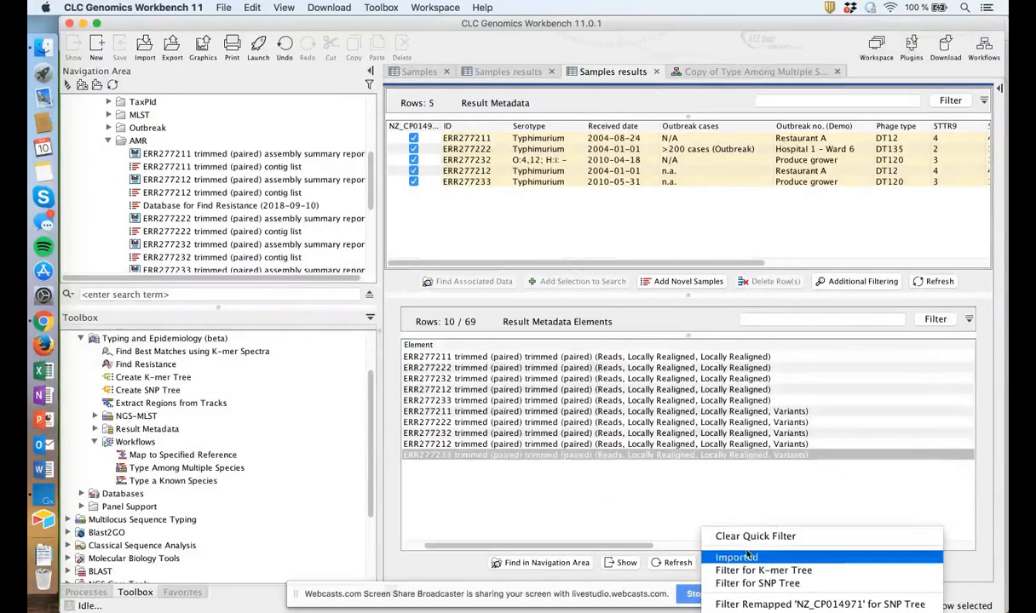
left_click(781, 537)
Step: Find the elements with the role Sample in the Result Metadata Elements list and select all five of them
scroll(643, 454, "right", 5)
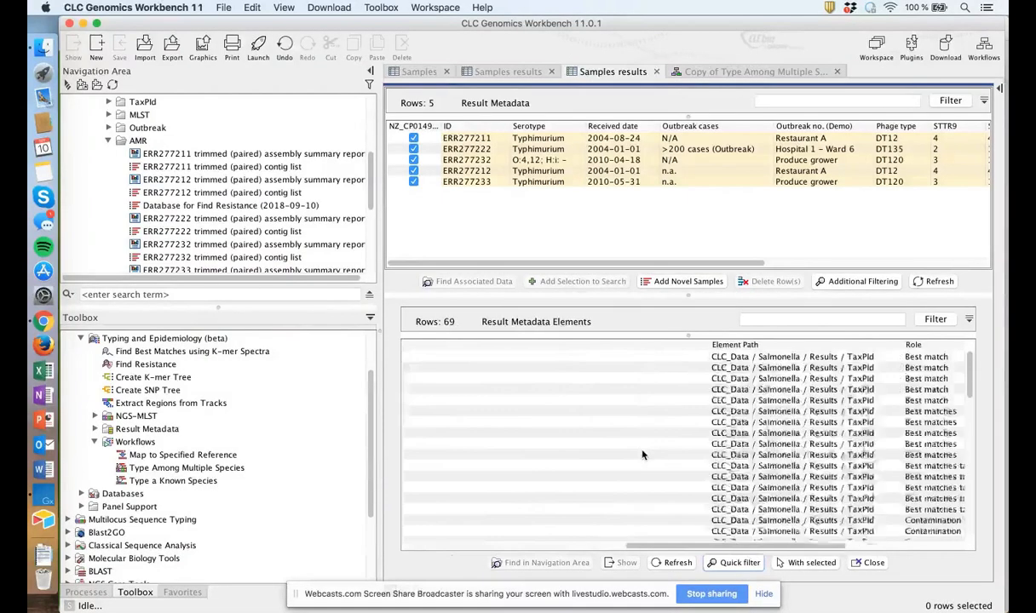
scroll(643, 455, "down", 5)
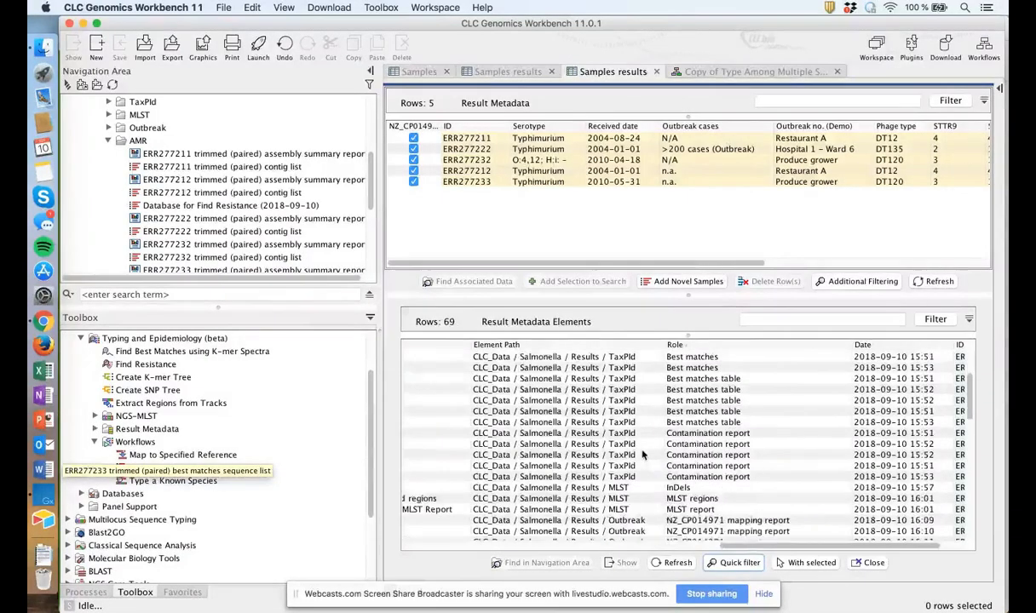
scroll(643, 455, "left", 3)
scroll(643, 455, "right", 3)
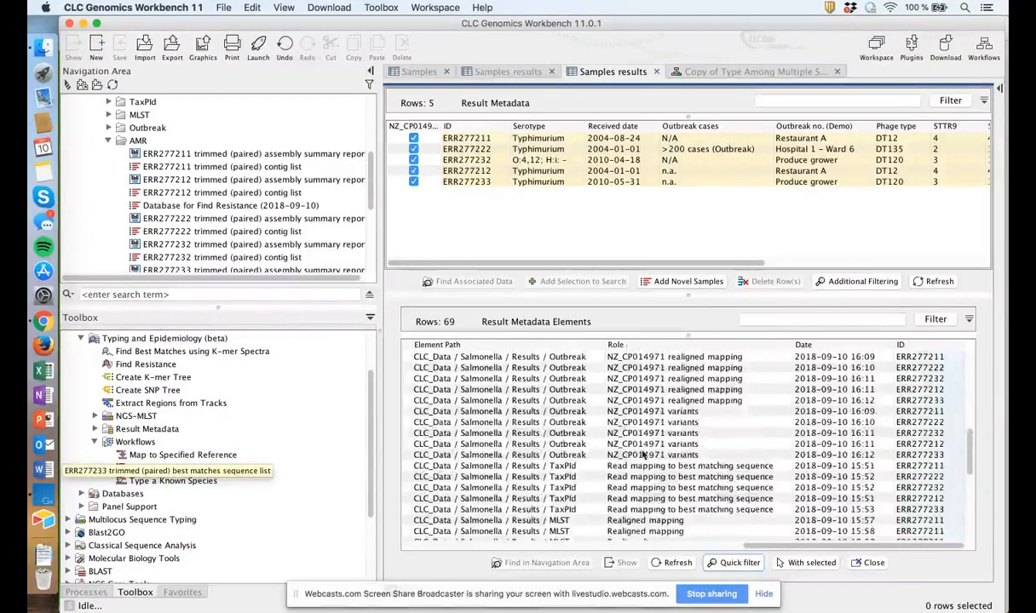
scroll(643, 455, "down", 3)
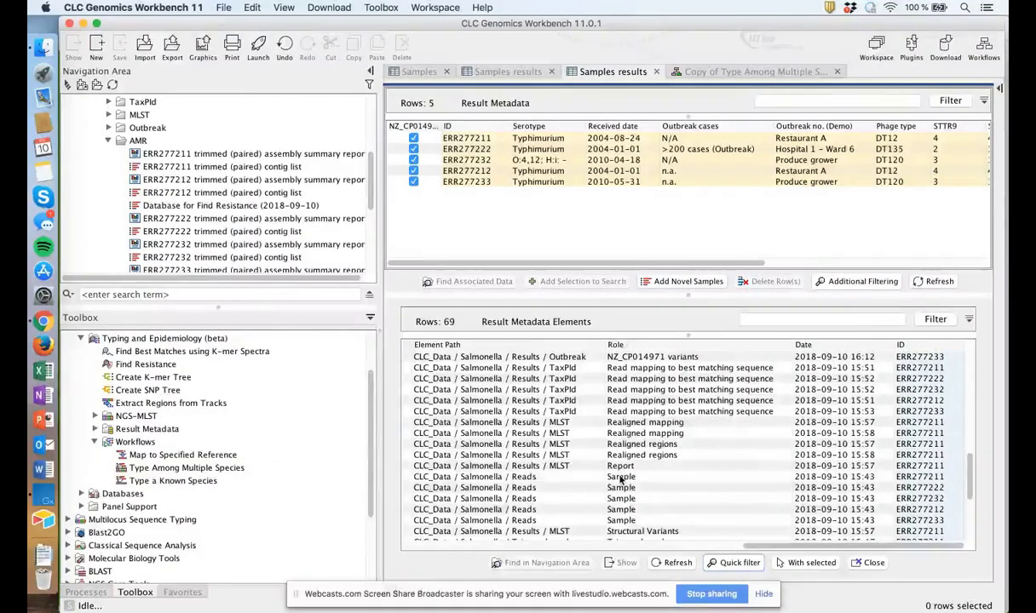
left_click(620, 477)
key("shift+Down")
key("shift+Down")
key("shift+Down")
key("shift+Down")
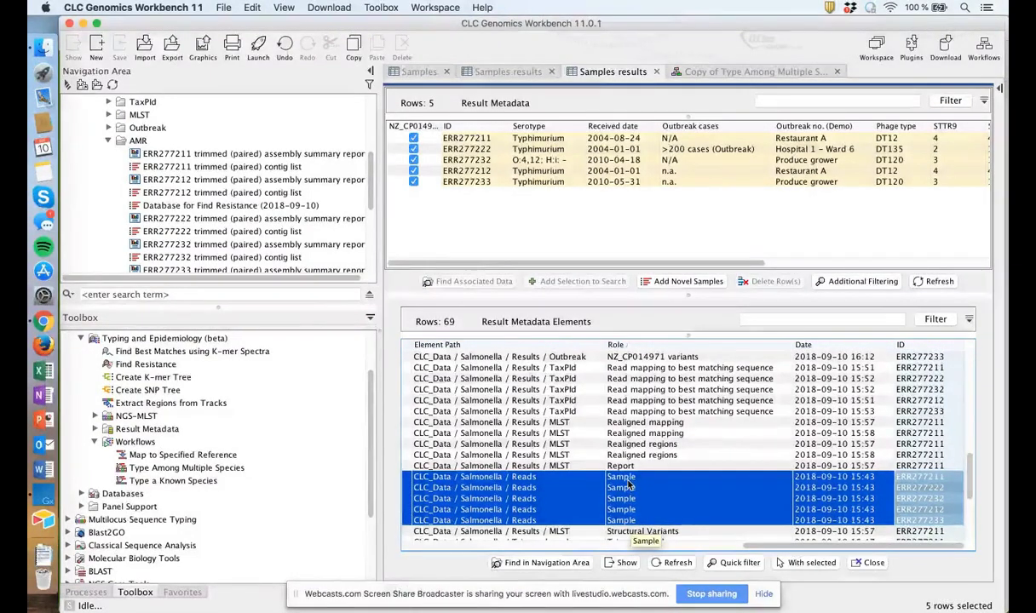
Step: Enlarge the Navigation Area's folder tree, collapse the Salmonella folder, and expand Salmonella_workflow down to the contents of its Workflow folder
left_click(107, 141)
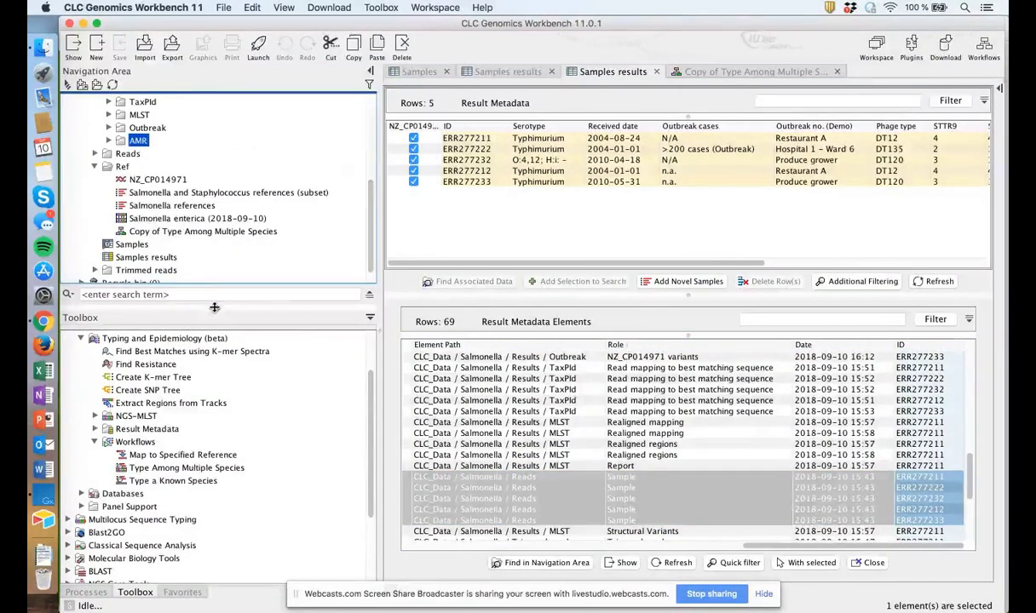
left_click_drag(219, 292, 225, 522)
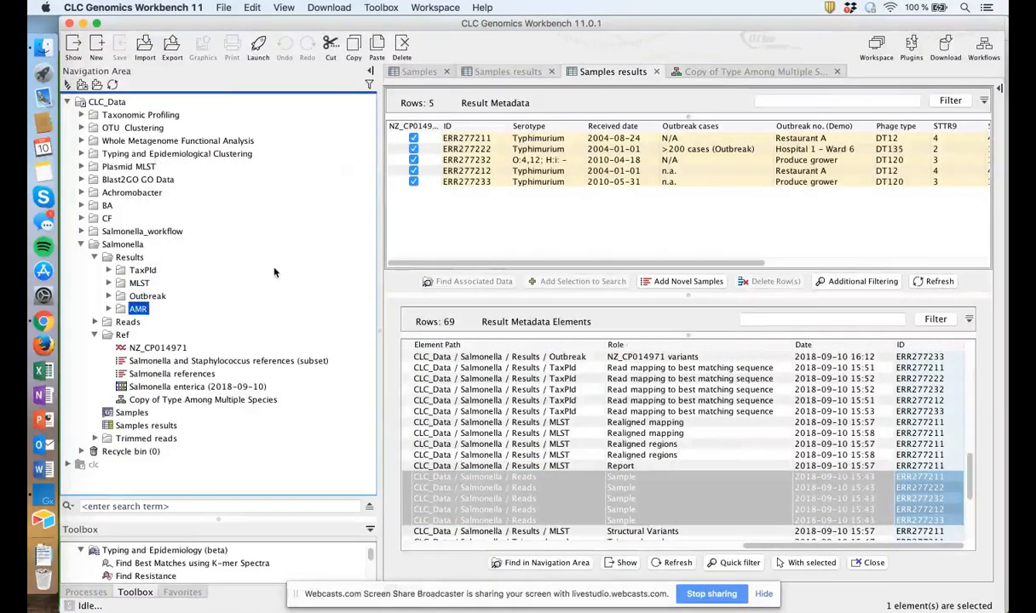
left_click(95, 335)
left_click(83, 245)
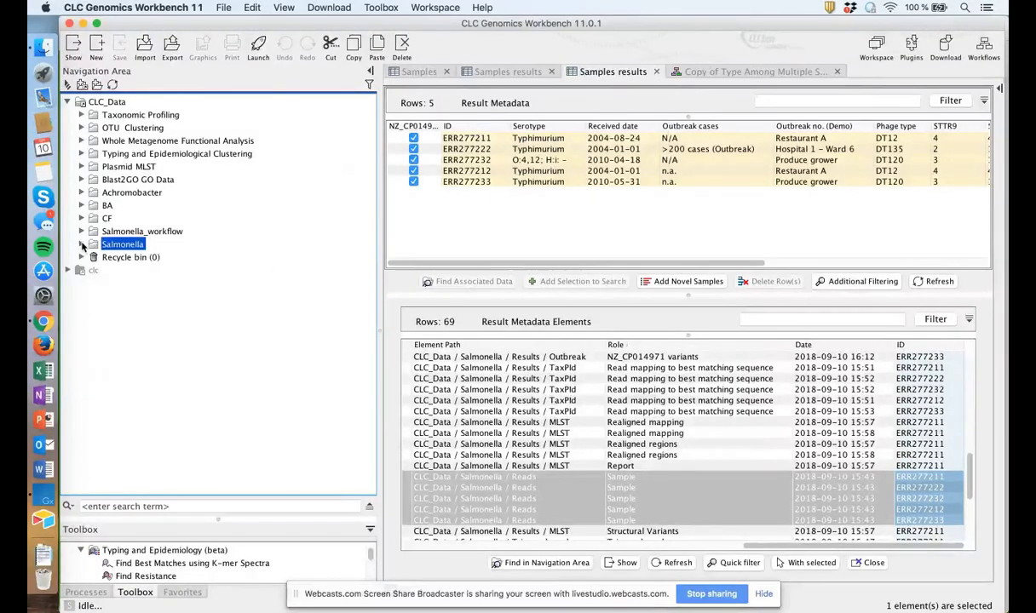
left_click(82, 231)
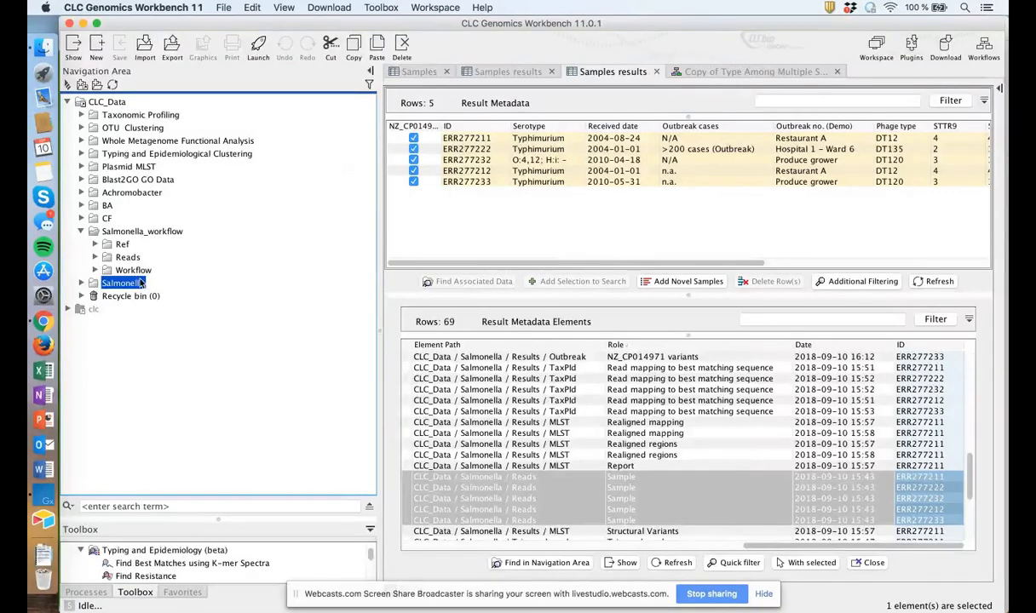
left_click(96, 270)
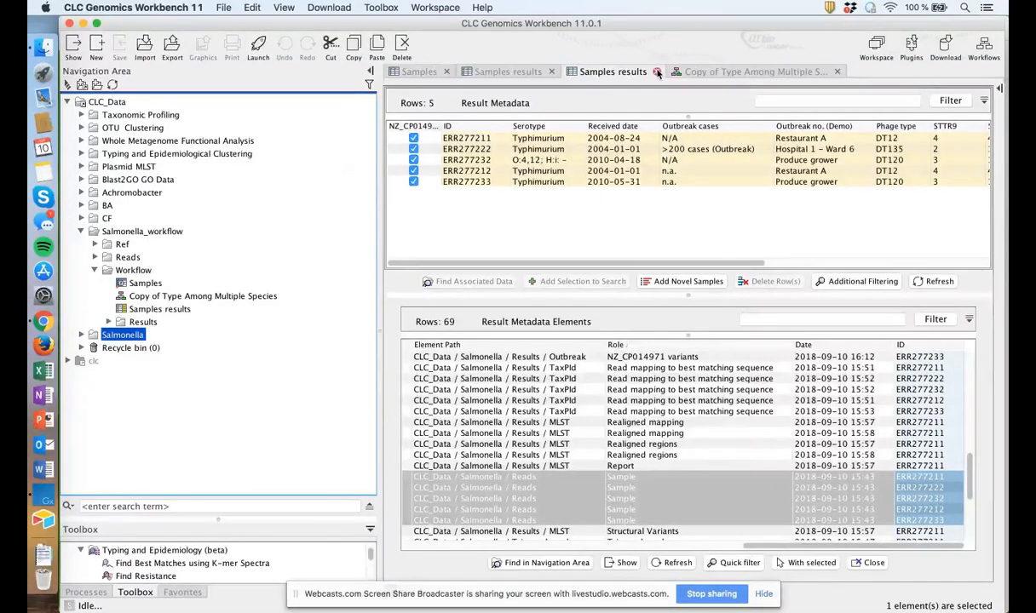
Step: Open Samples results from the Salmonella_workflow Workflow folder with more room for the table, and add any novel samples
left_click(141, 310)
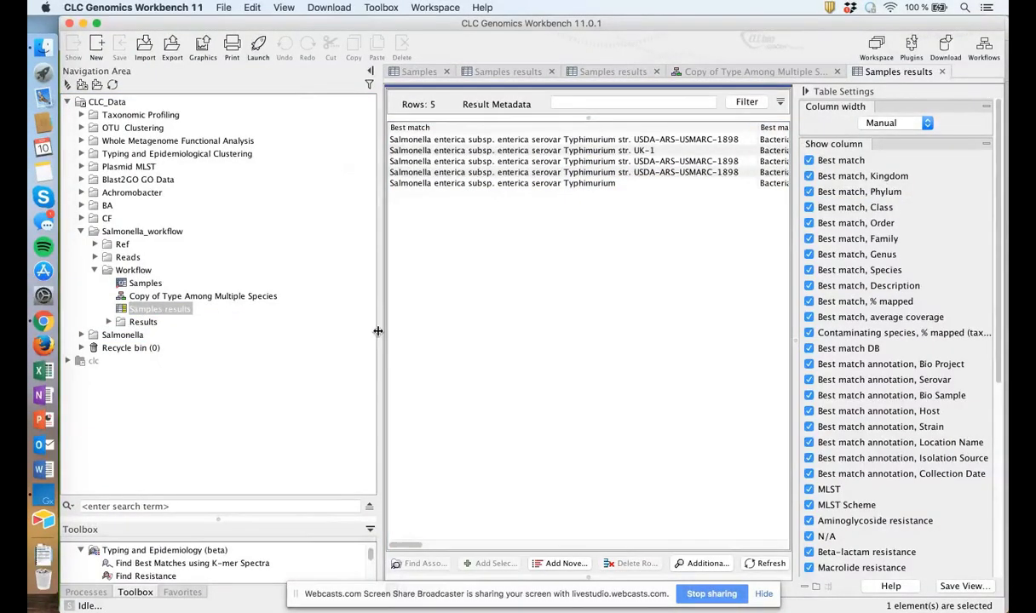
left_click_drag(376, 332, 212, 344)
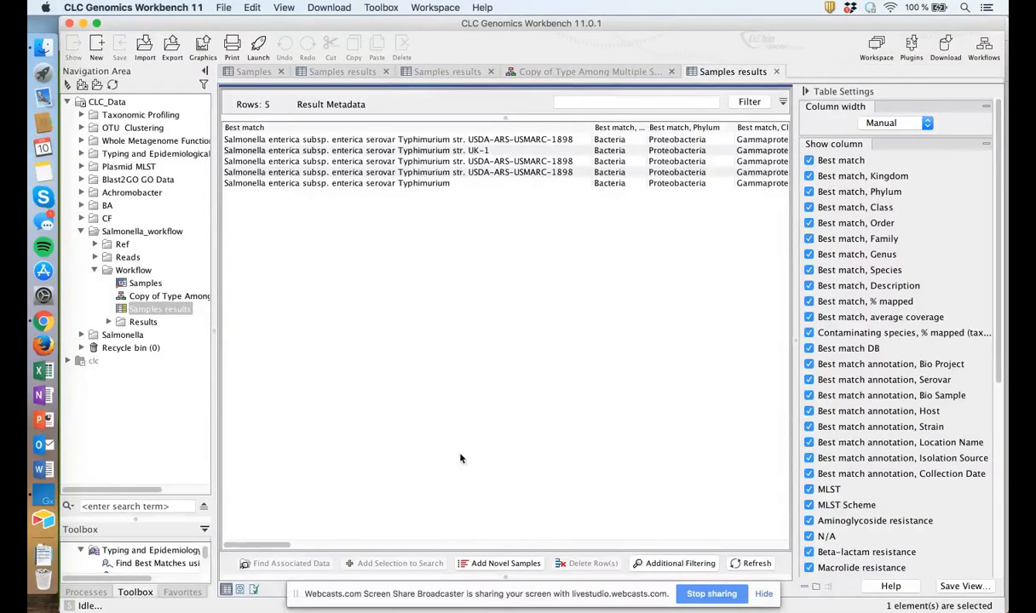
left_click(504, 565)
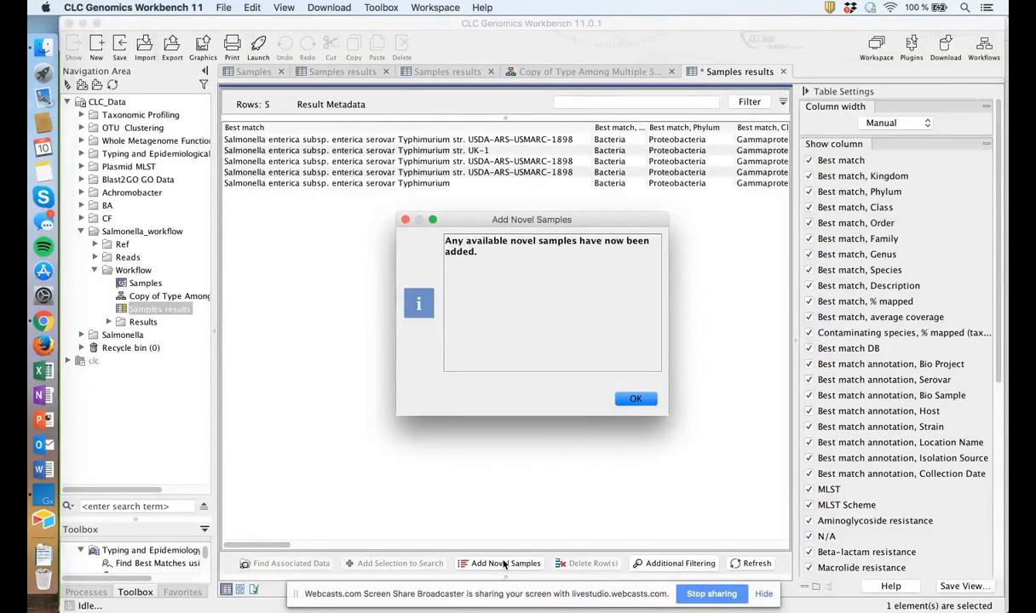
left_click(624, 398)
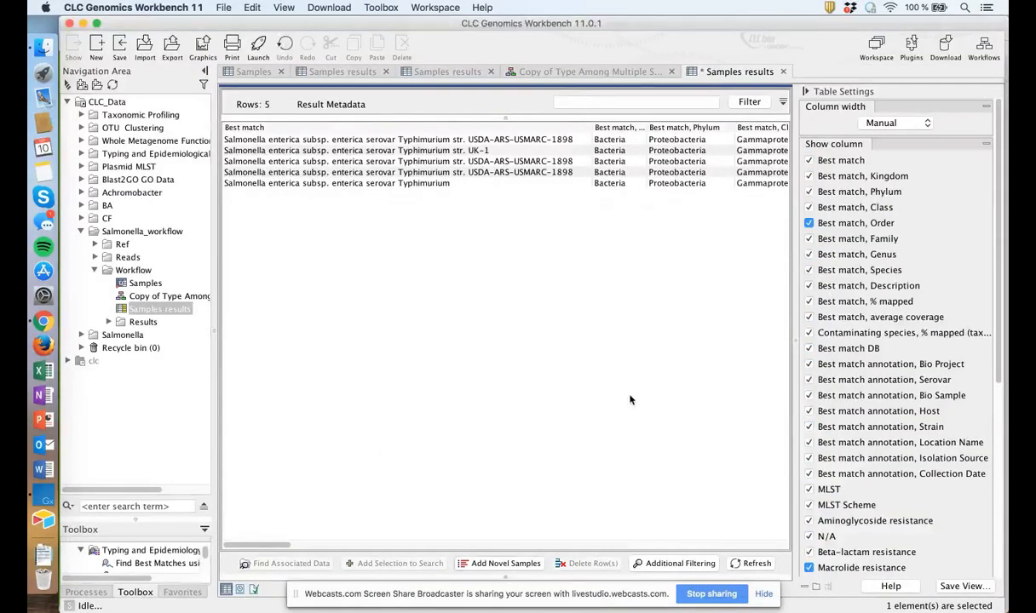
Step: Select all five rows of the Result Metadata table and find their associated data
left_click(361, 137)
key("shift+Down")
key("shift+Down")
key("shift+Down")
key("shift+Down")
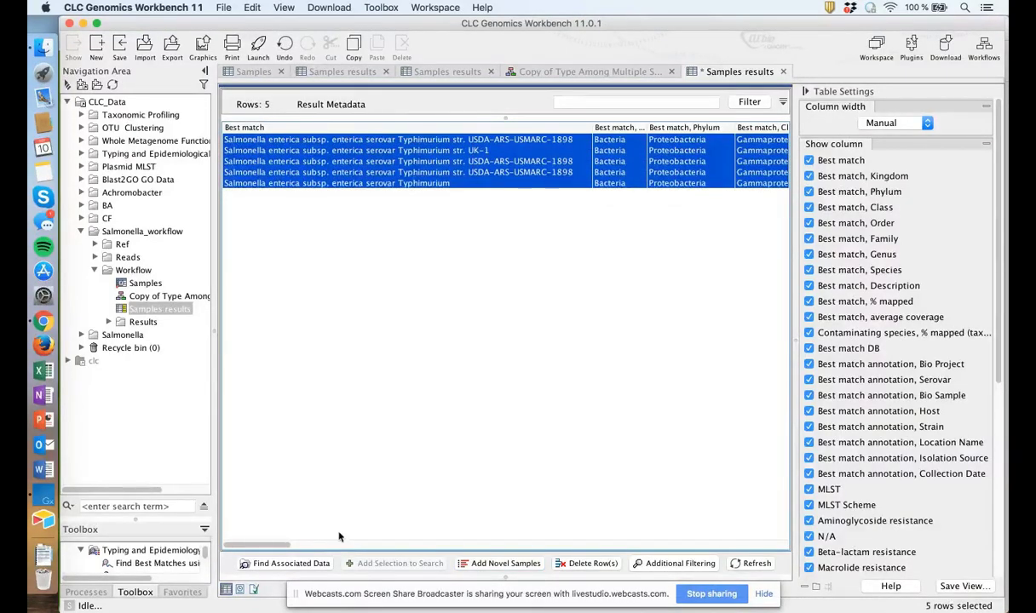
left_click(317, 563)
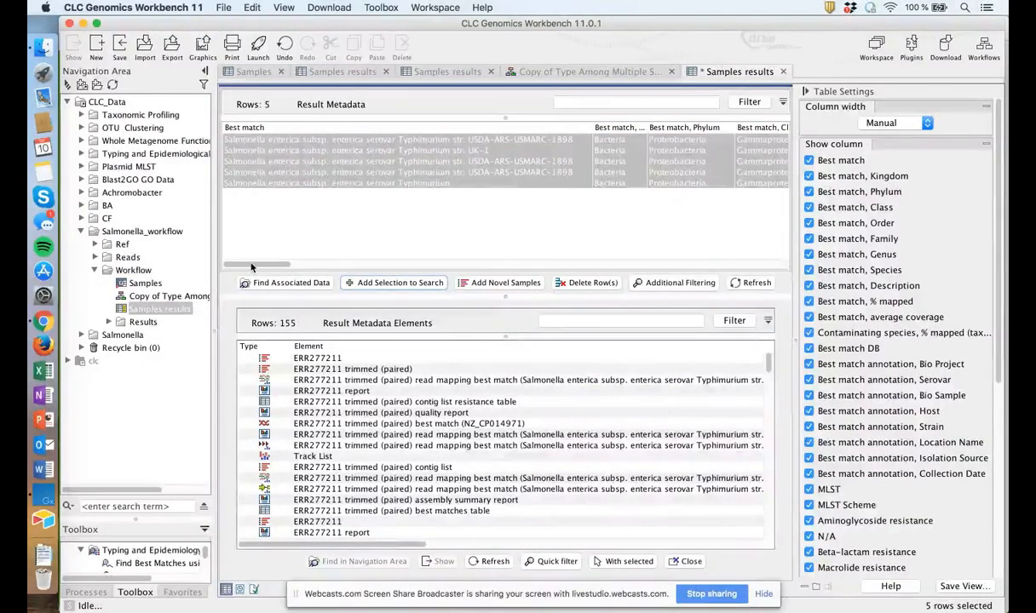
Step: Review the result metadata columns from the best match through the sample and outbreak details, and select the first row
left_click_drag(251, 267, 706, 267)
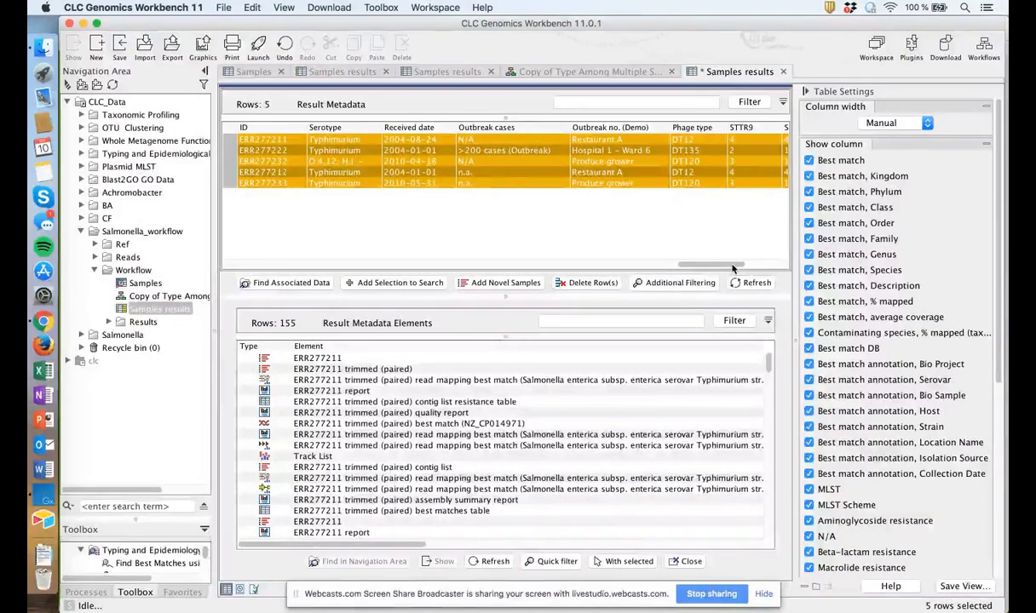
left_click_drag(731, 269, 267, 253)
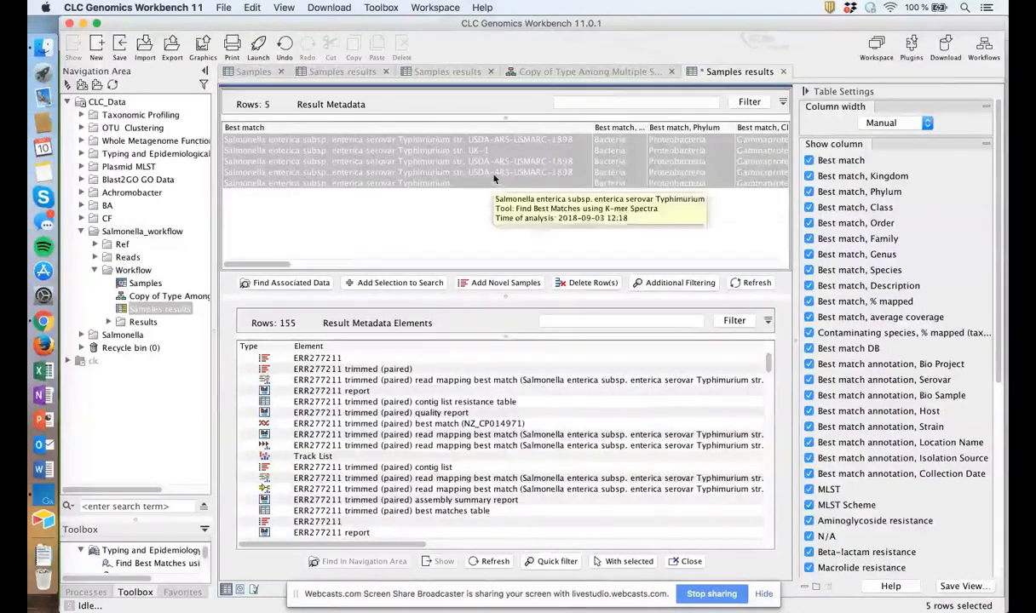
left_click(509, 139)
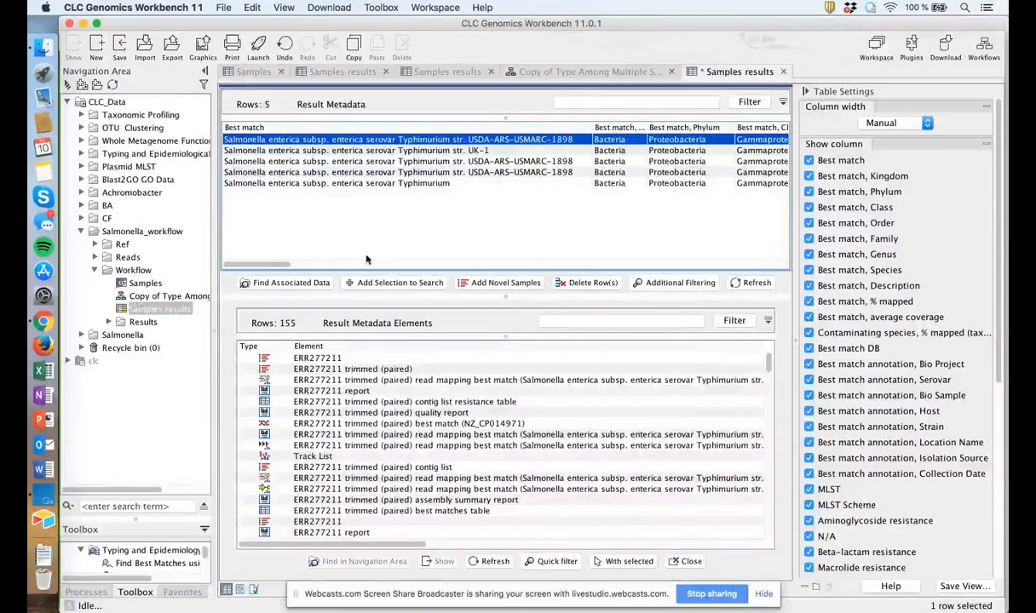
Step: Examine the Result Metadata columns for contaminating species, MLST type and scheme, and the antimicrobial resistance classes
left_click_drag(287, 267, 460, 265)
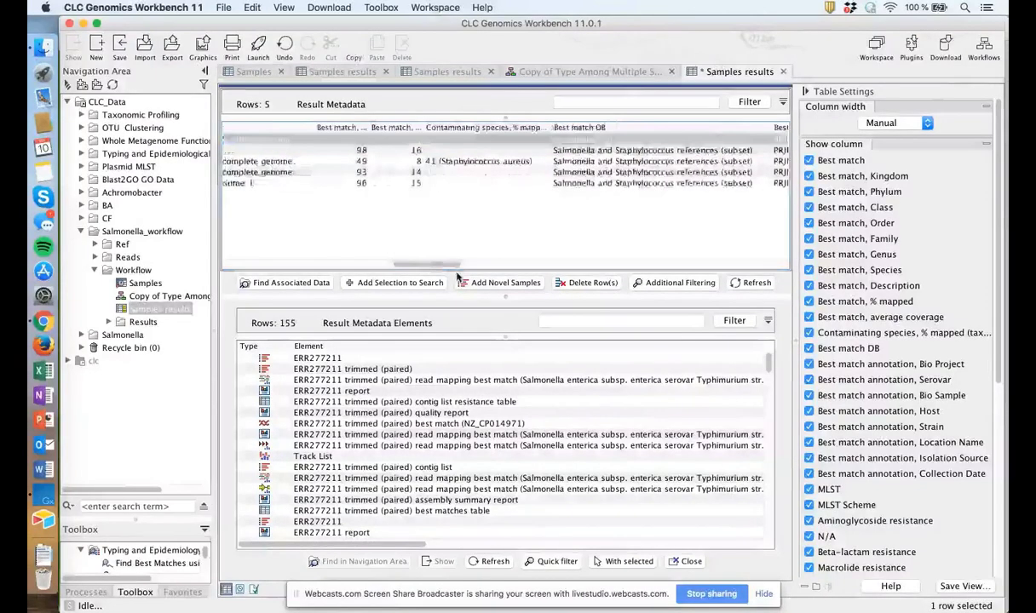
left_click(468, 137)
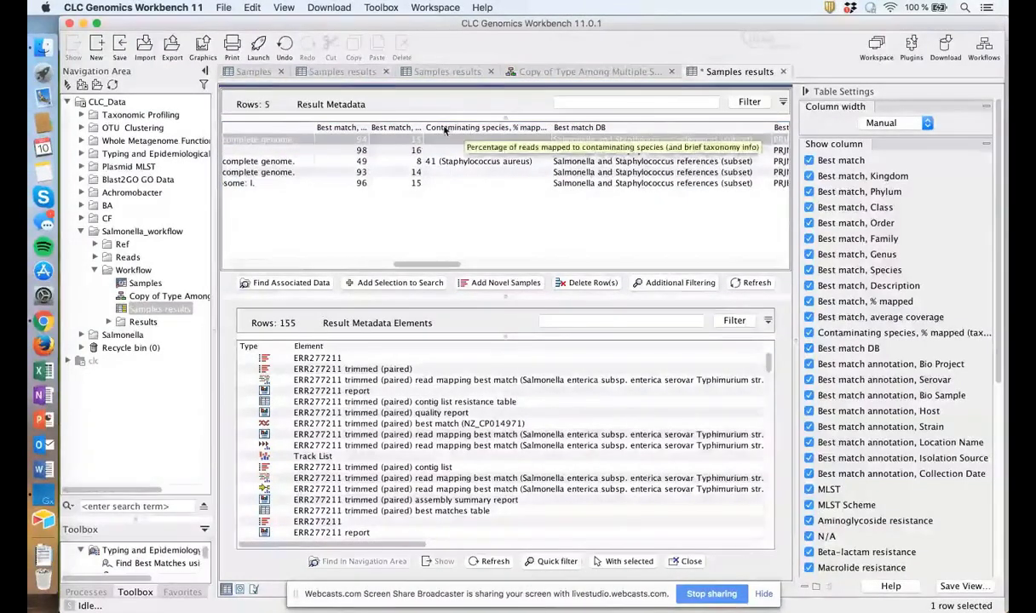
mouse_move(440, 165)
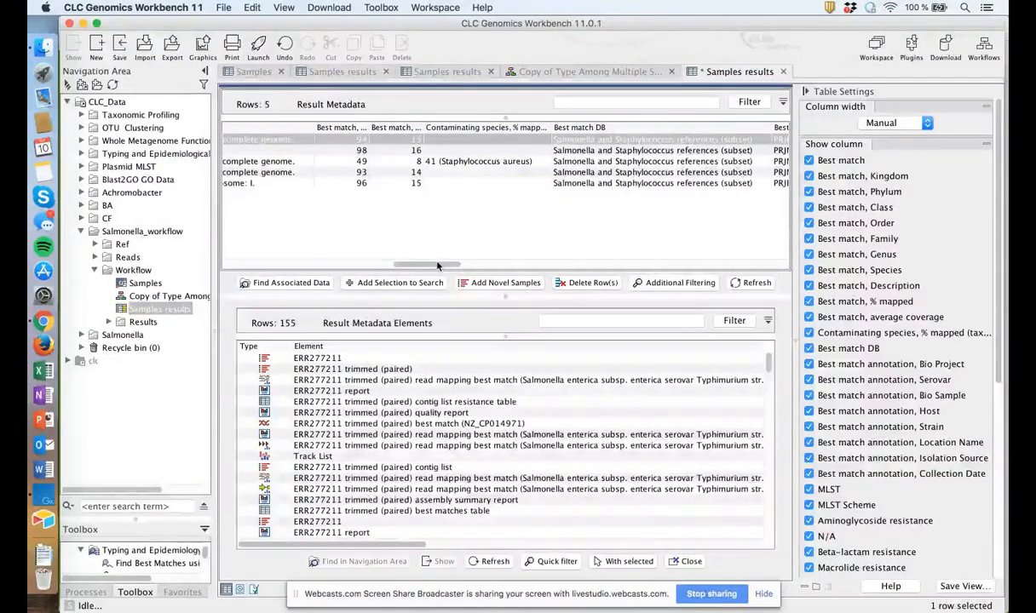
left_click_drag(437, 266, 560, 241)
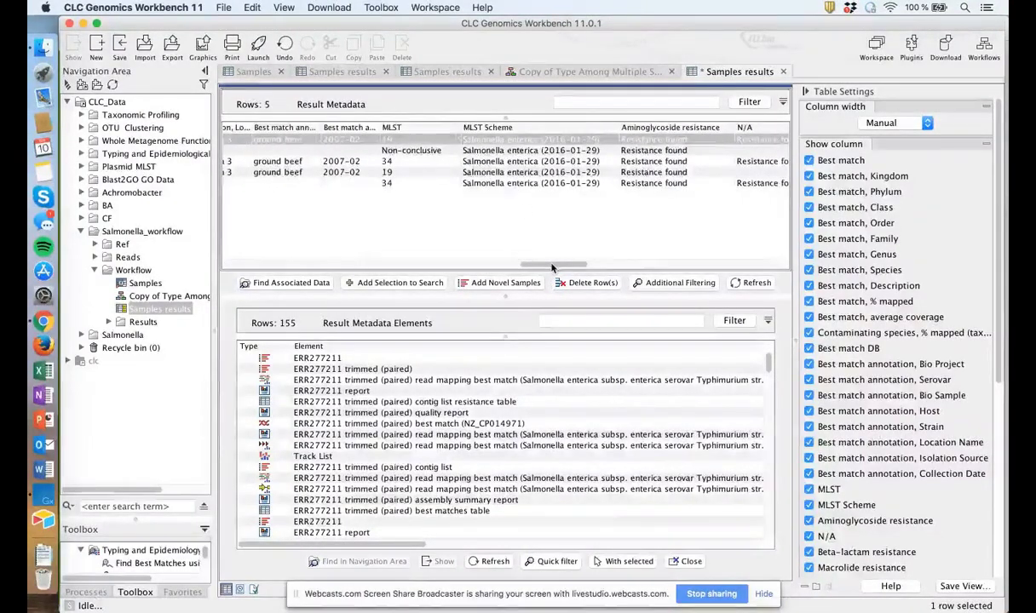
left_click_drag(554, 264, 602, 264)
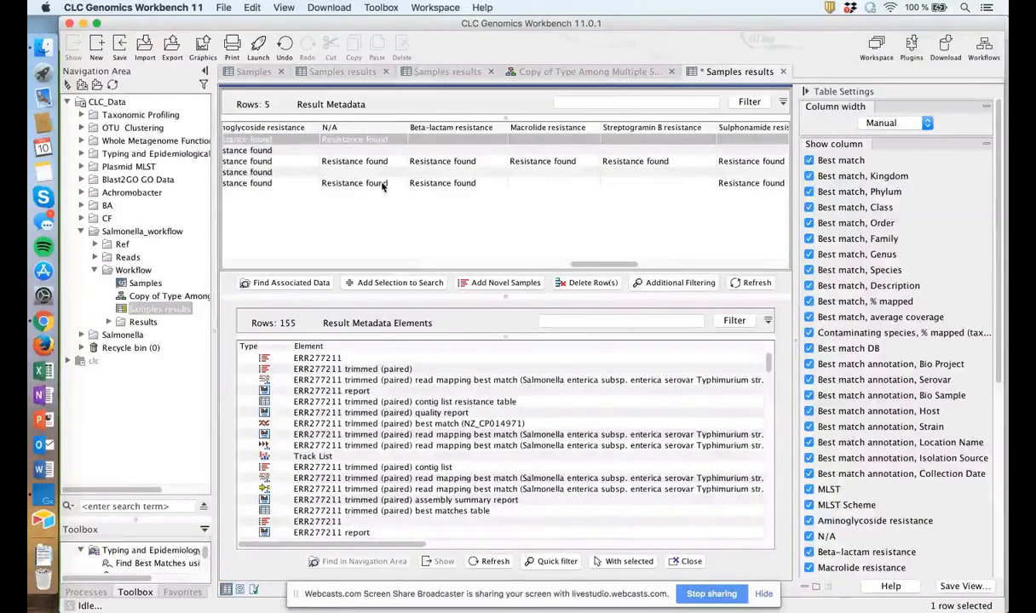
mouse_move(383, 185)
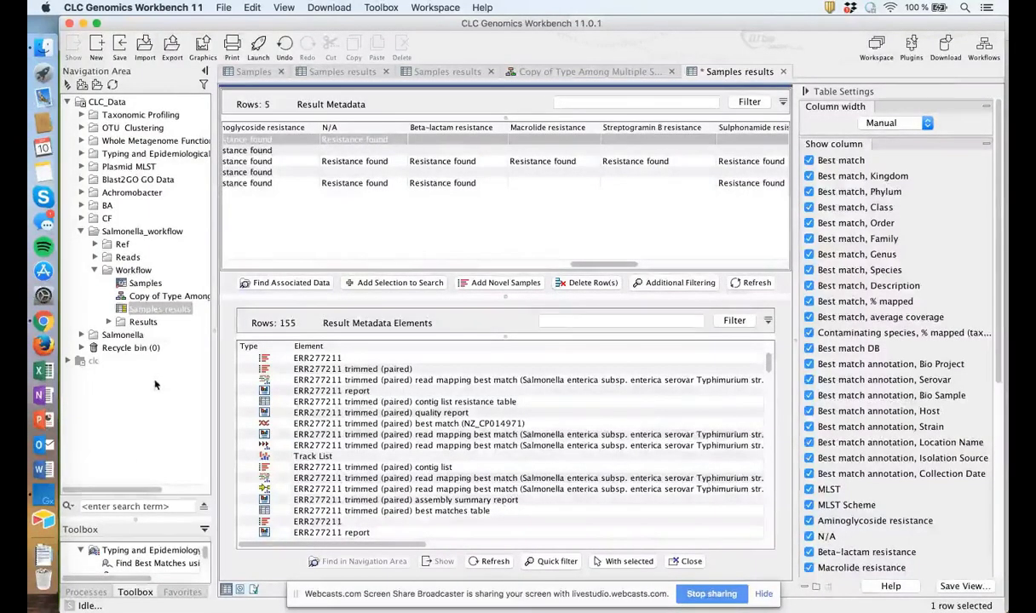
Step: Switch to the Live Studio window in Chrome and end the screen share, confirming the disconnection
left_click(44, 322)
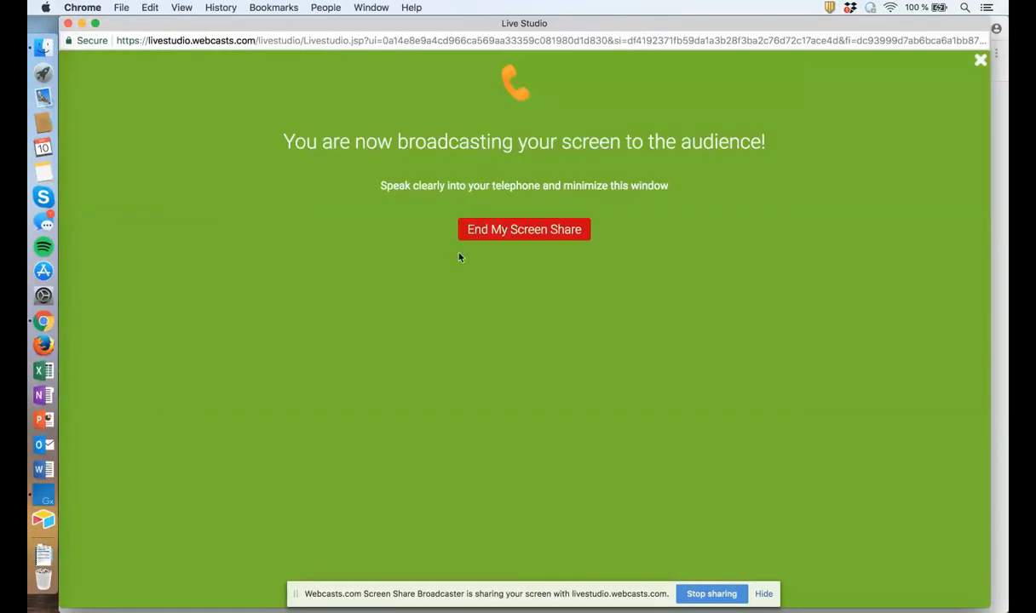
left_click(516, 232)
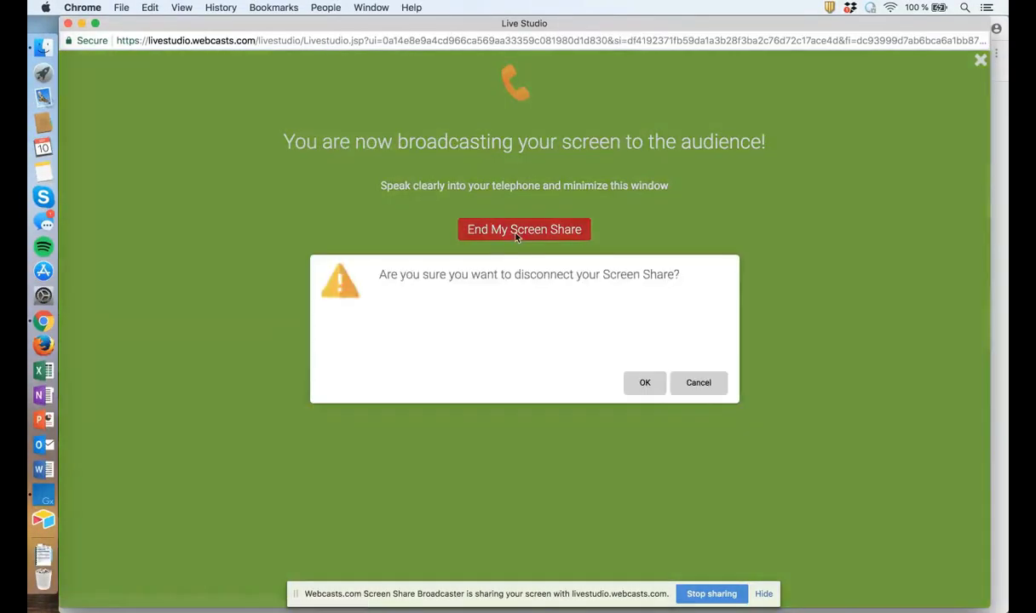
left_click(645, 383)
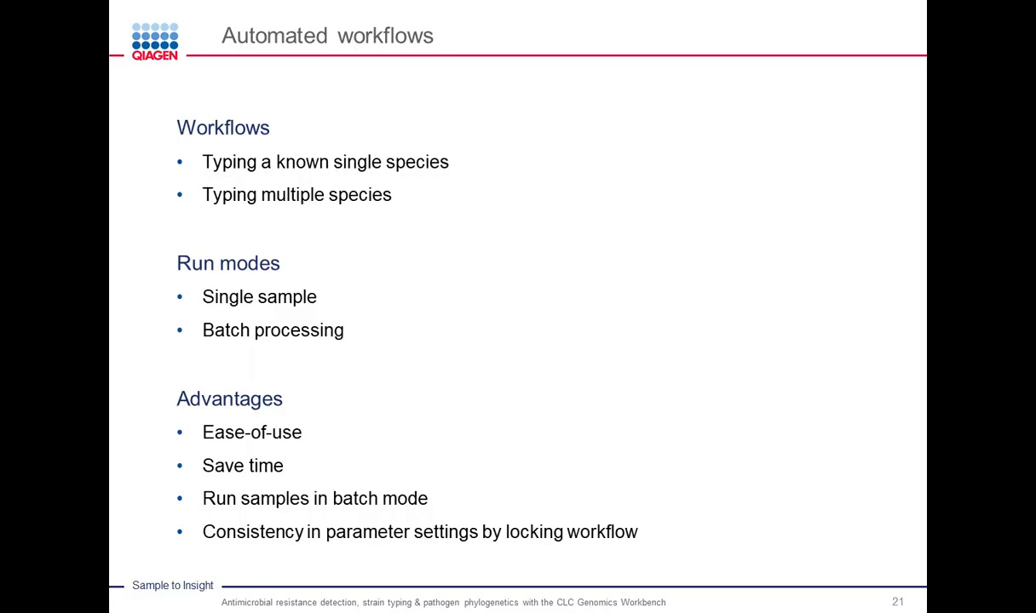